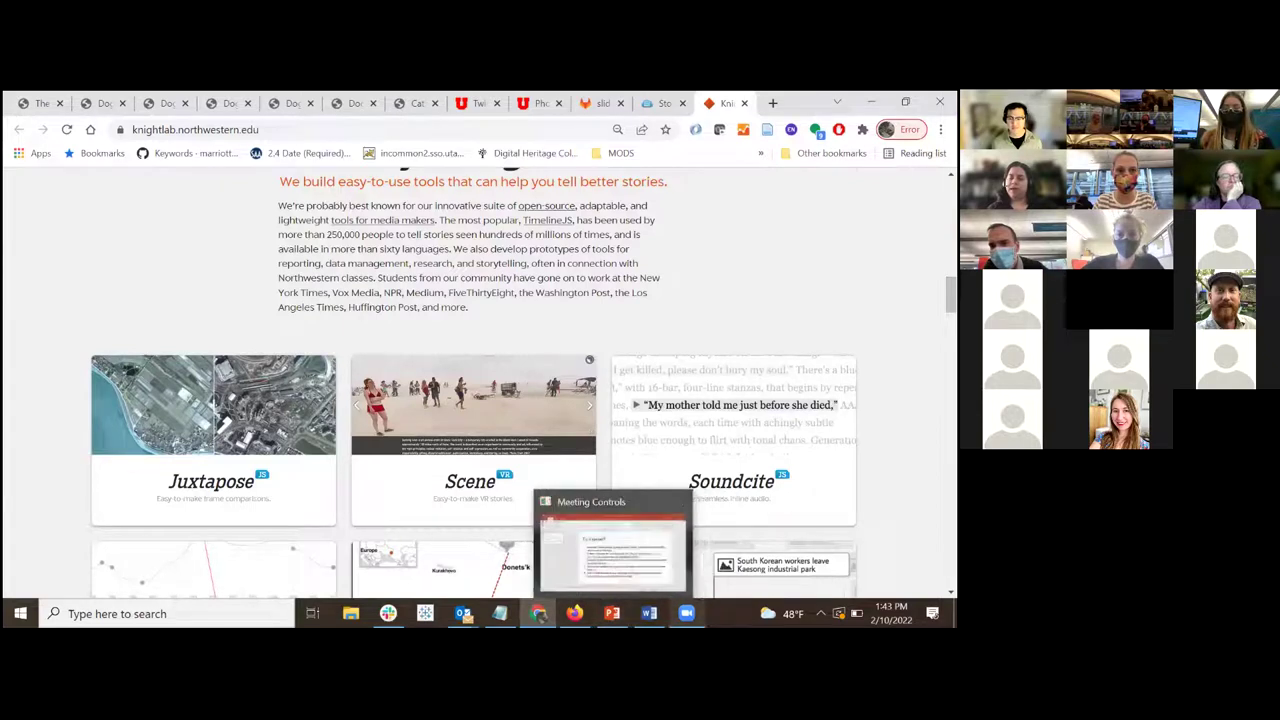
Switch to PowerPoint, review the "Try it yourself!" exercise slide, and minimize the presentation
mouse_move(612, 613)
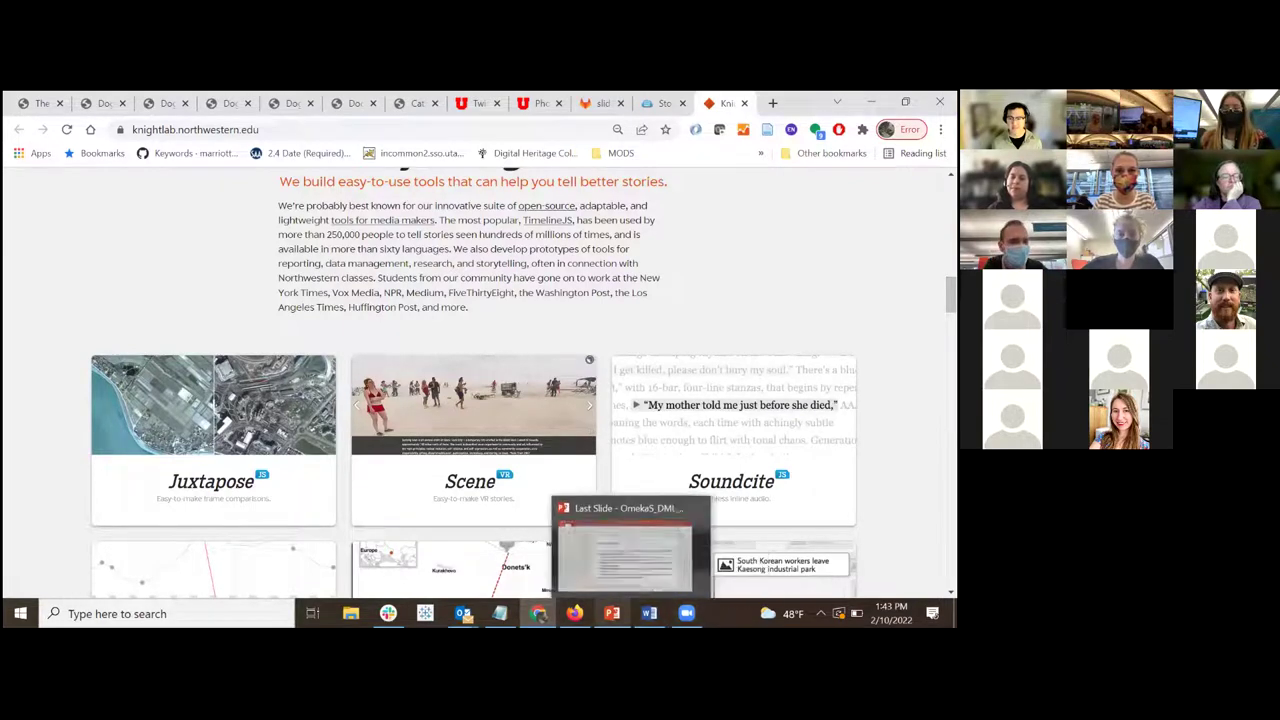
click(629, 563)
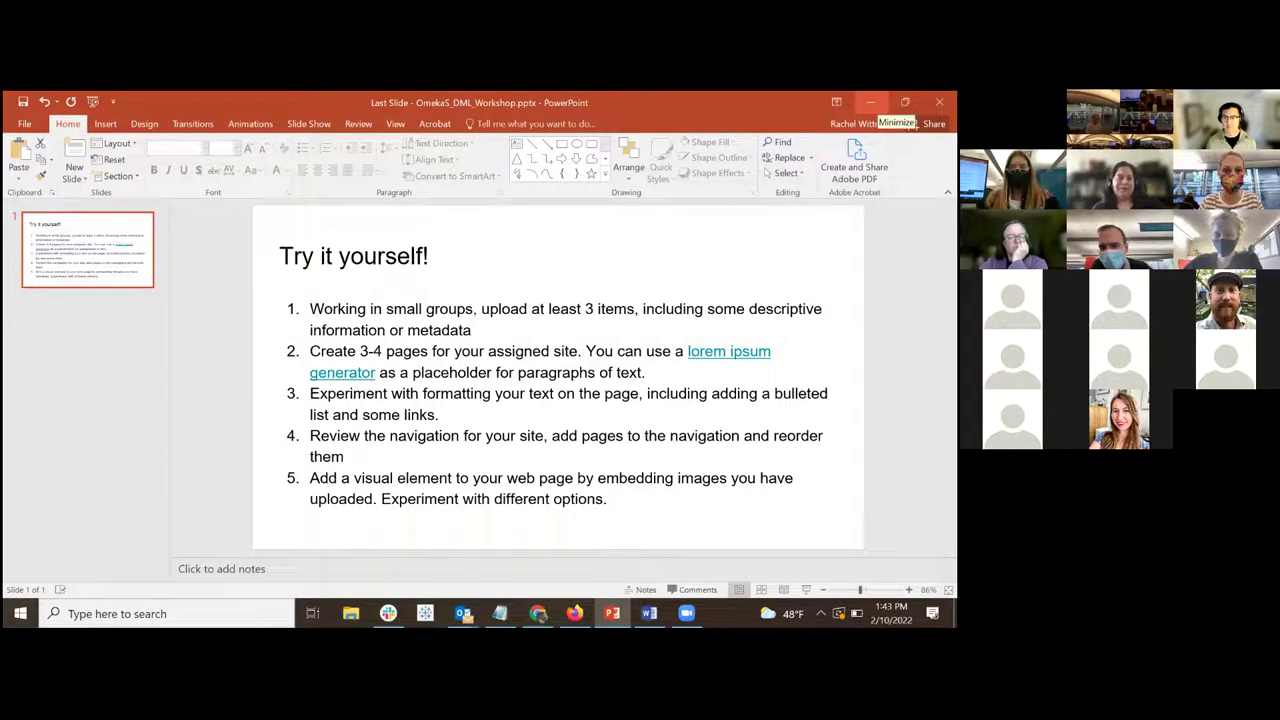
click(871, 102)
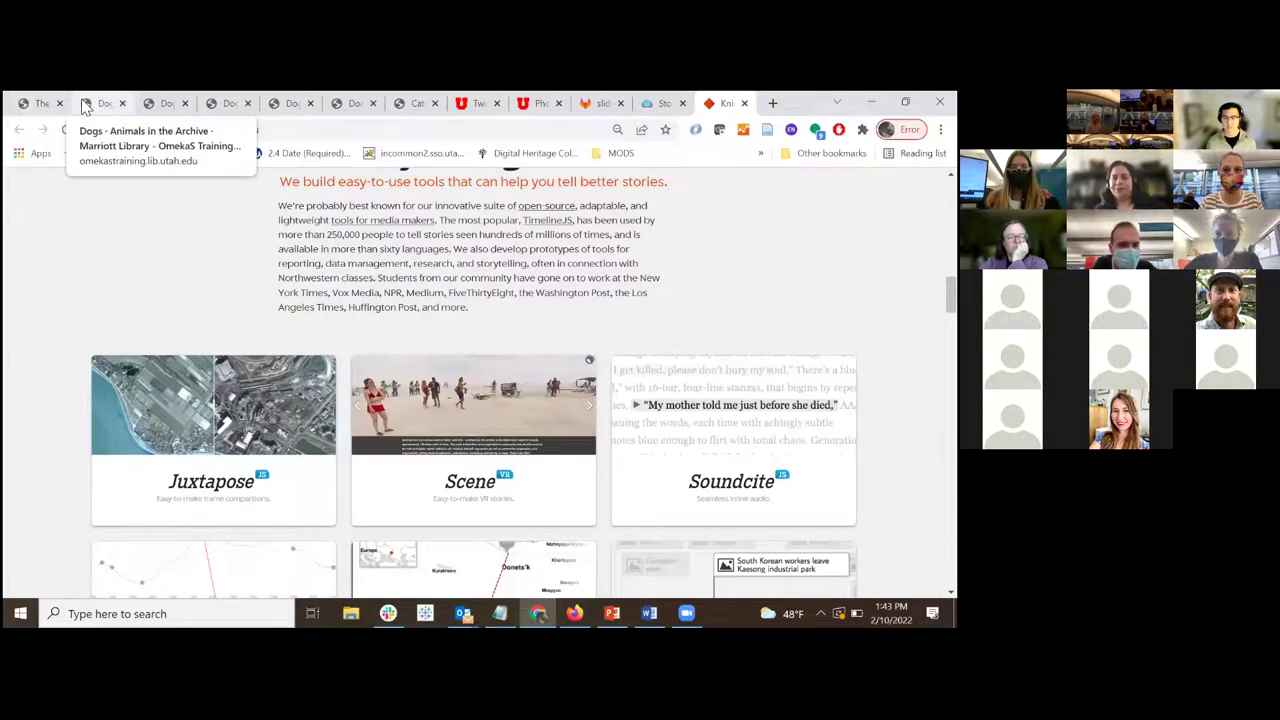
Return to the Omeka S training admin in Chrome, view the Animals in the Archive site admin, and go to the list of sites
click(58, 106)
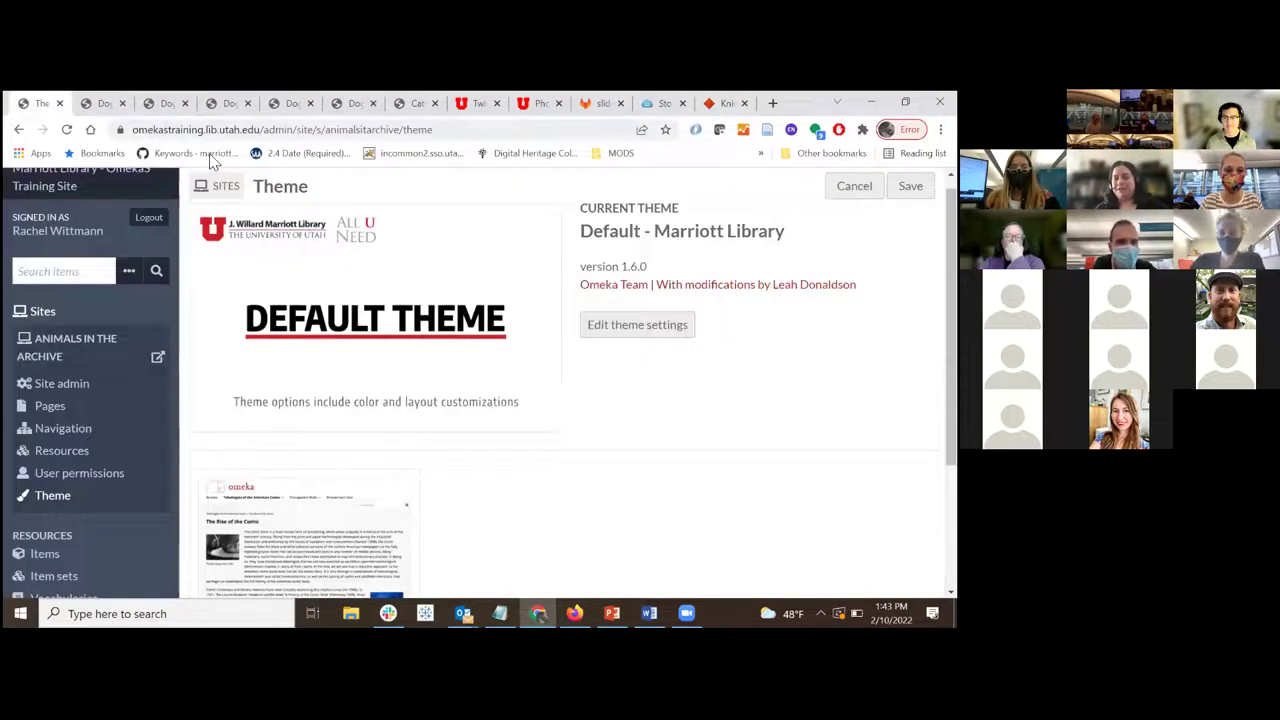
click(58, 388)
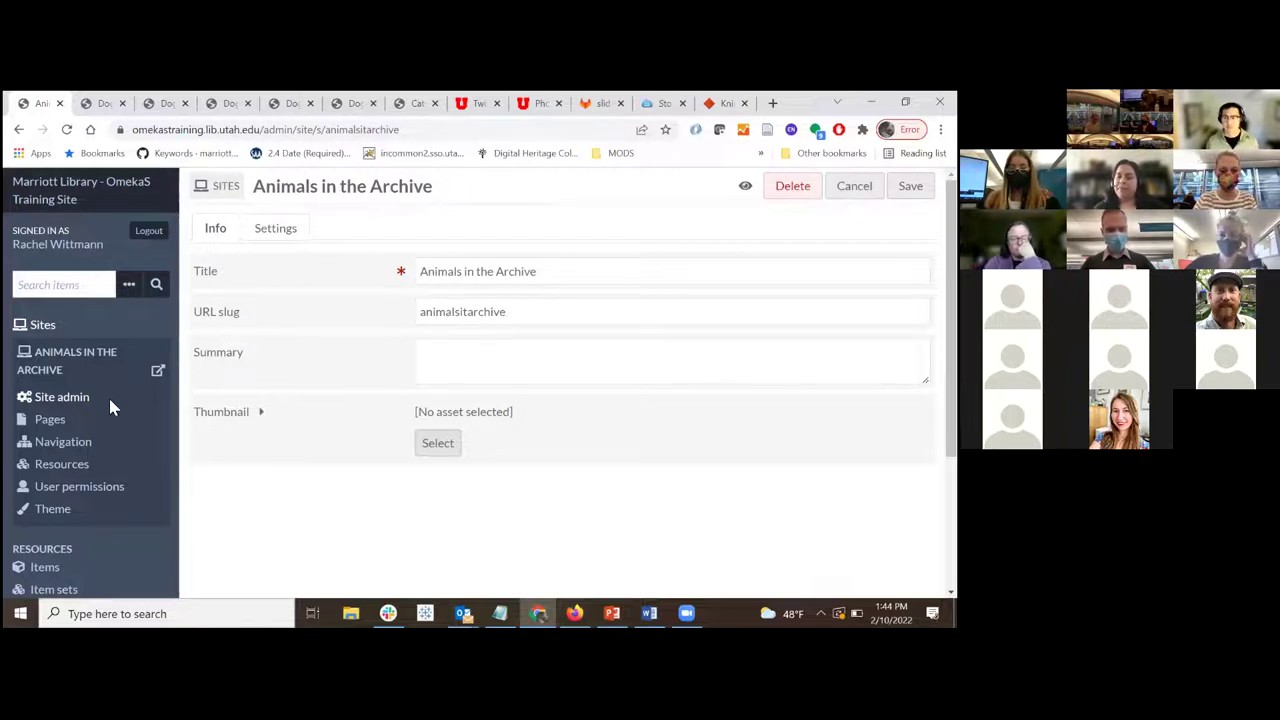
click(40, 326)
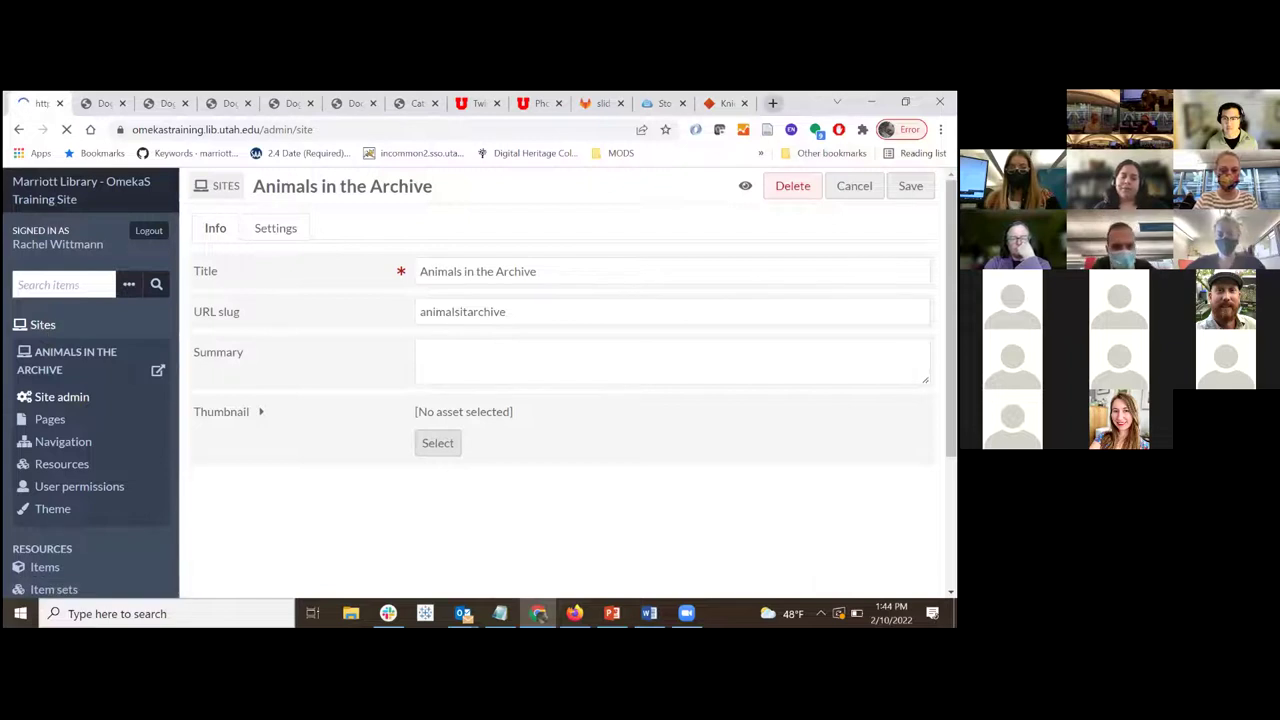
Open the Marriott Library digital exhibits site, exhibits.lib.utah.edu, in a new browser tab
click(772, 103)
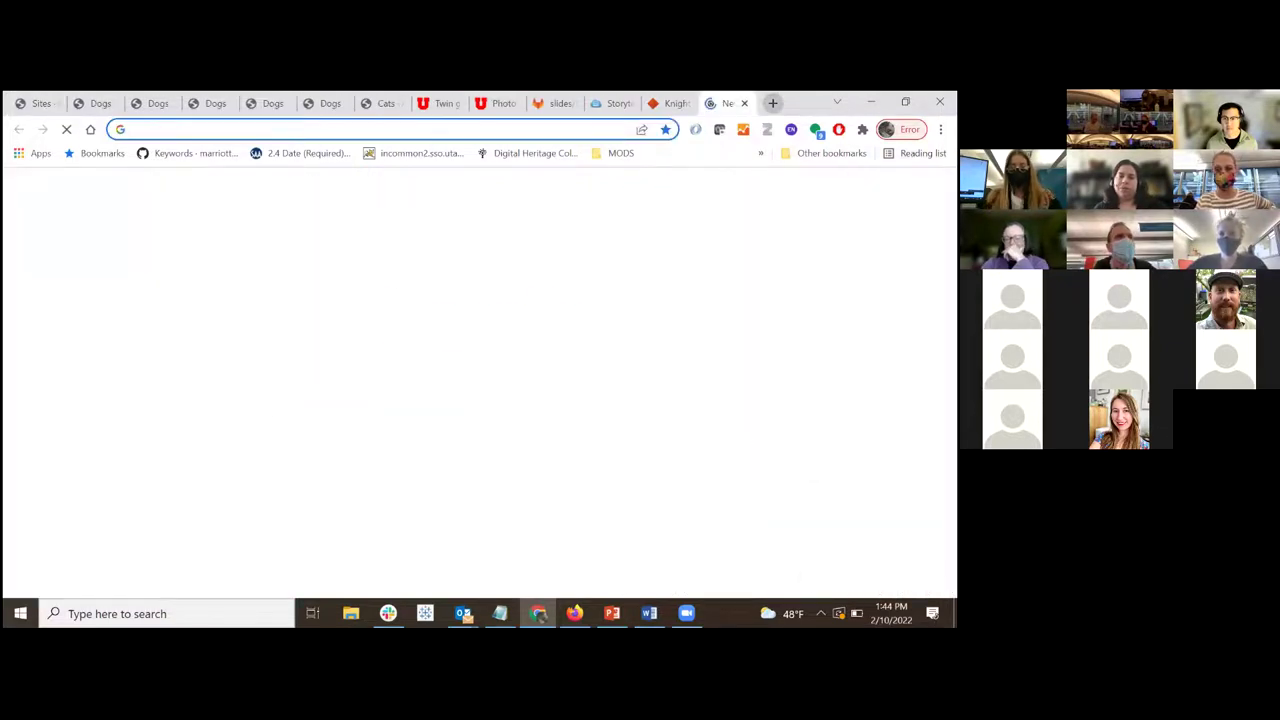
text(exh)
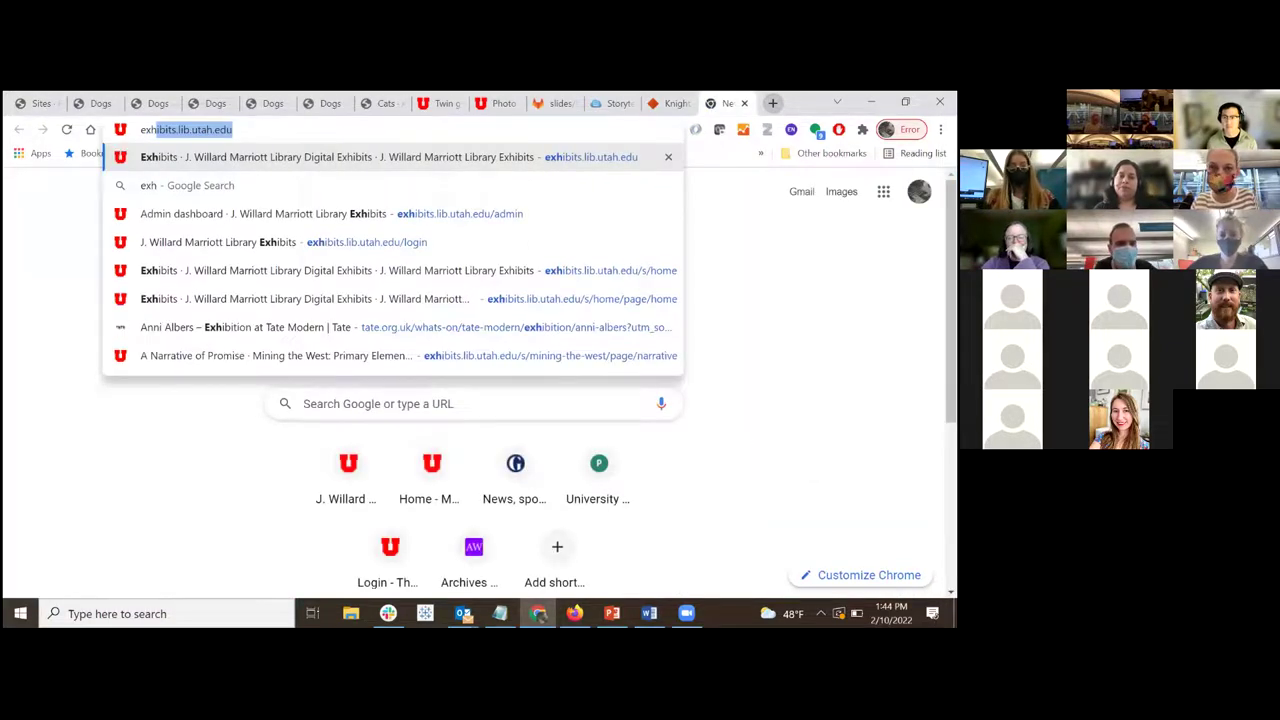
key(Return)
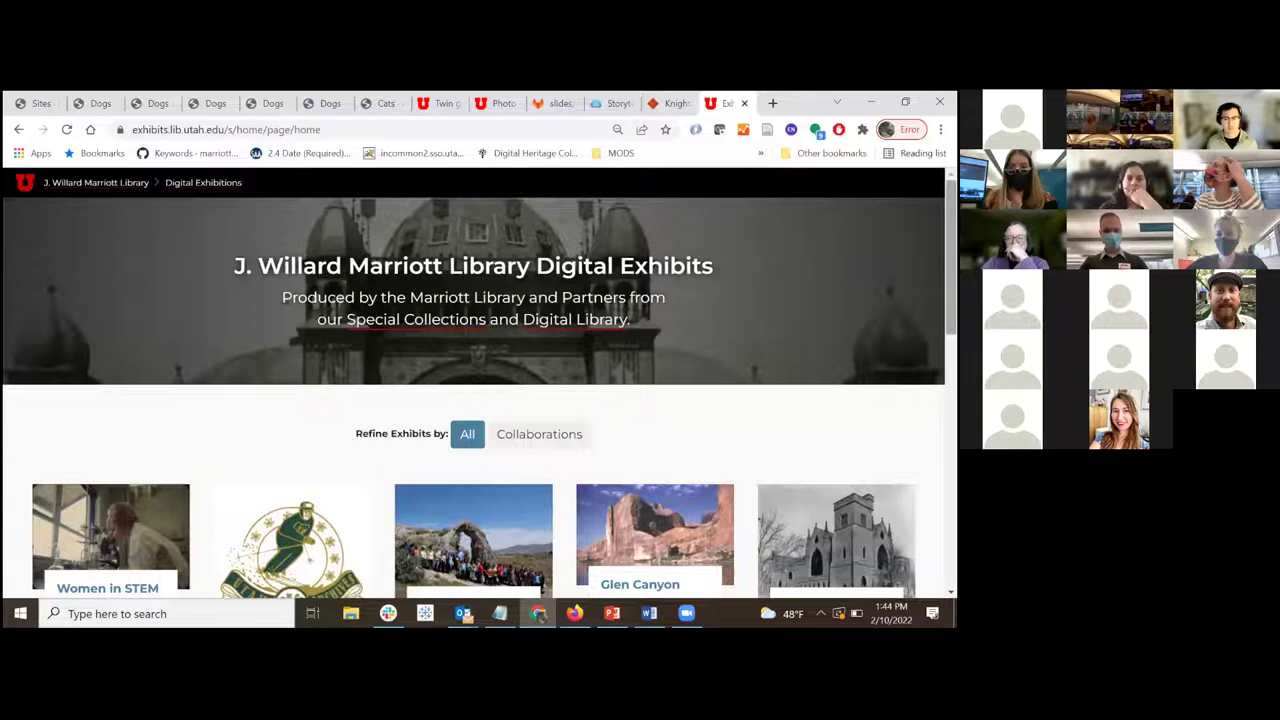
Browse the digital exhibits on the home page and open the Women in STEM exhibit
scroll(480, 385, down, 2)
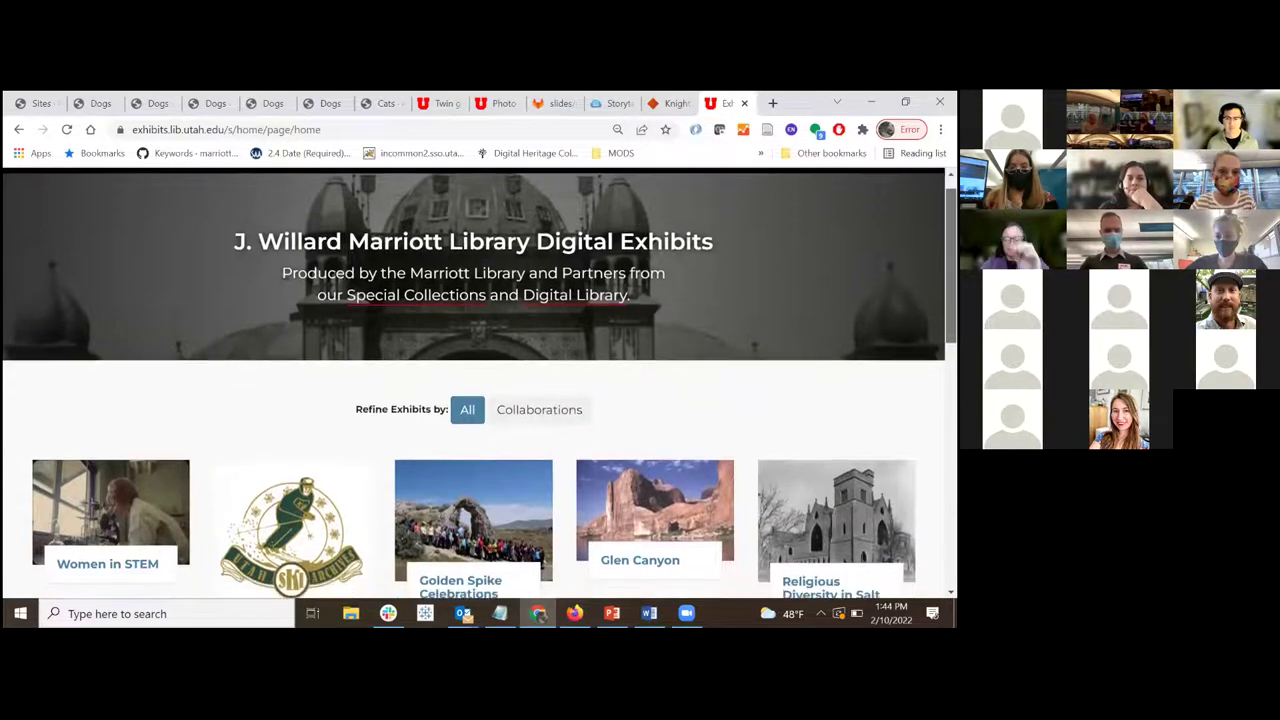
scroll(480, 385, down, 2)
scroll(480, 385, down, 2)
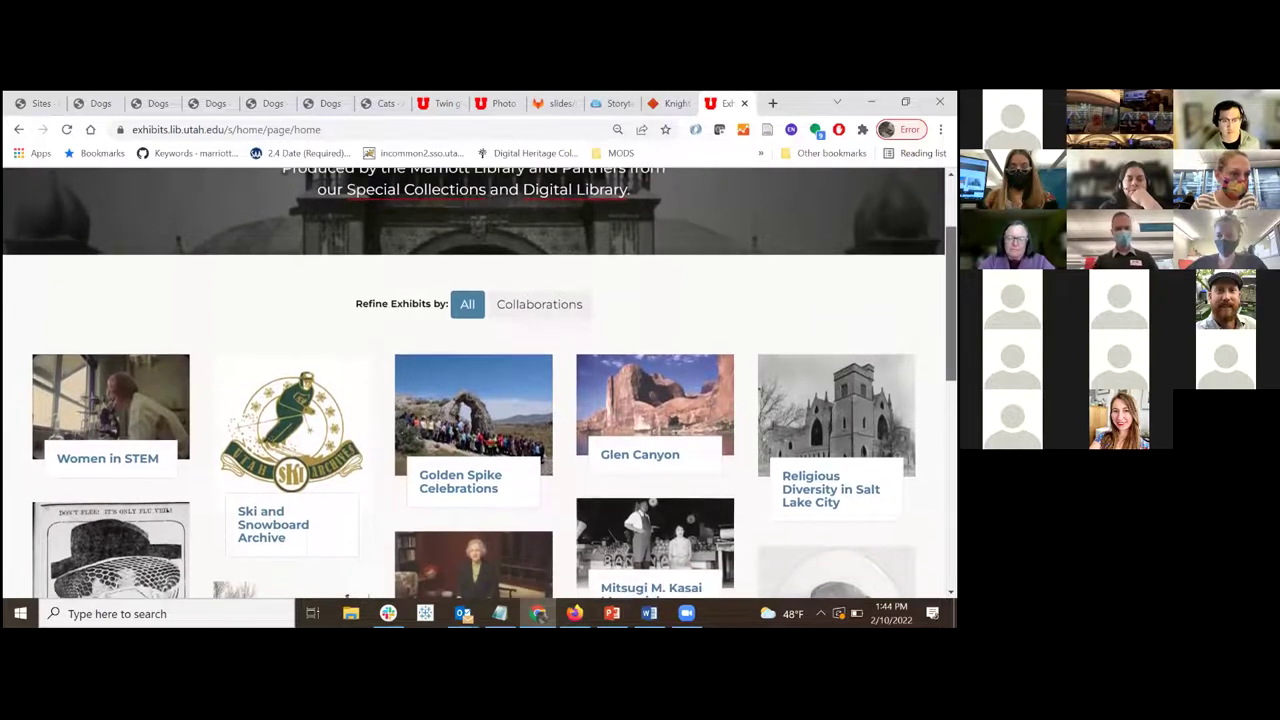
scroll(474, 384, down, 1)
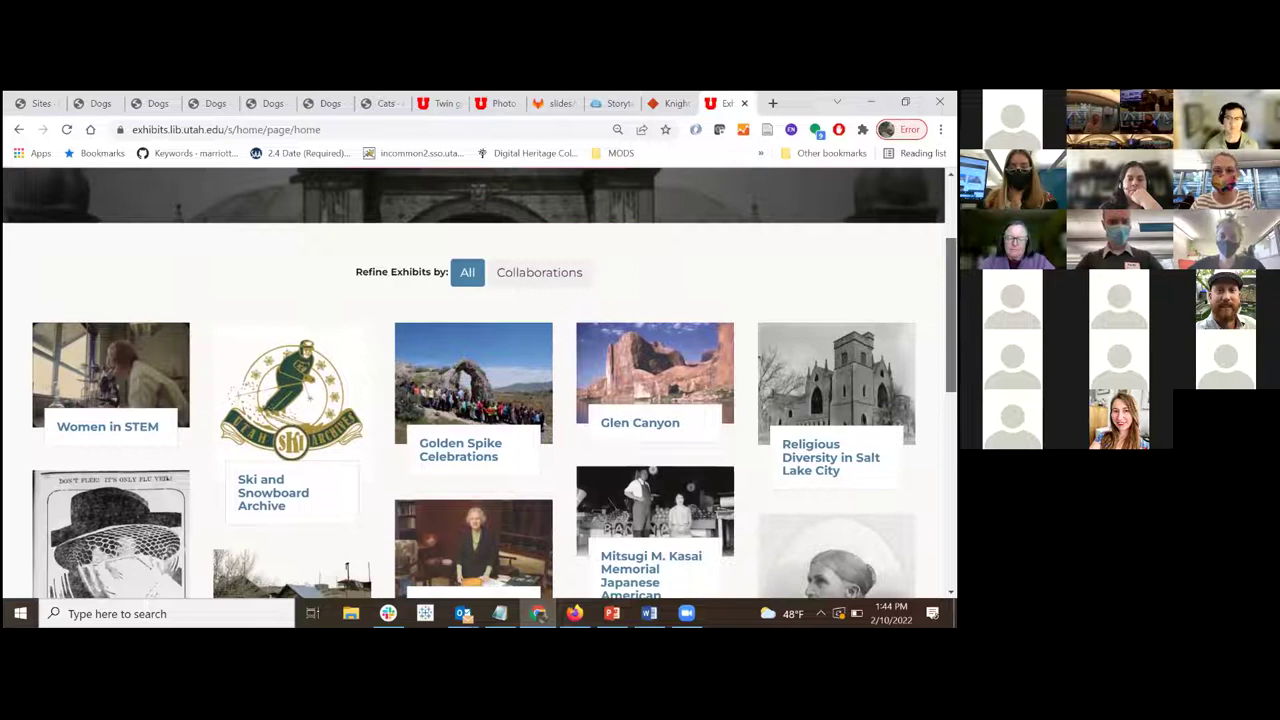
click(106, 443)
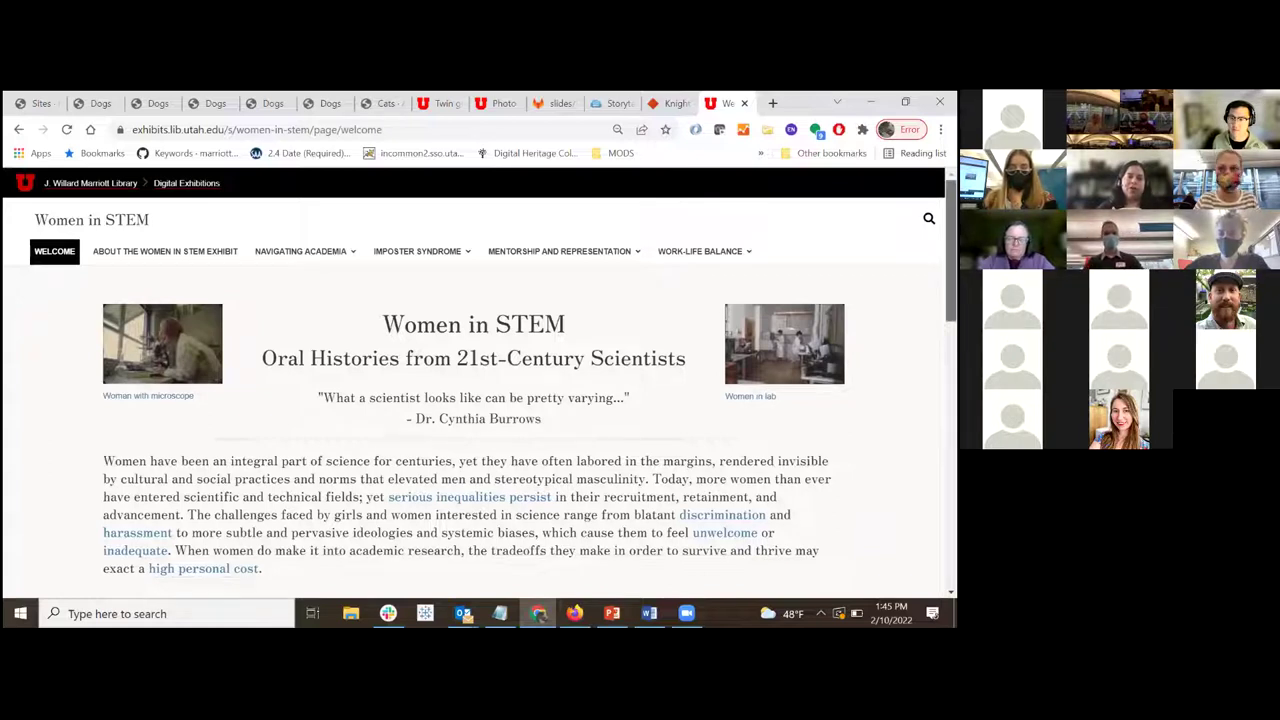
Examine the Women in STEM welcome page, including its introduction, layout, and interviewee profiles
scroll(474, 380, down, 1)
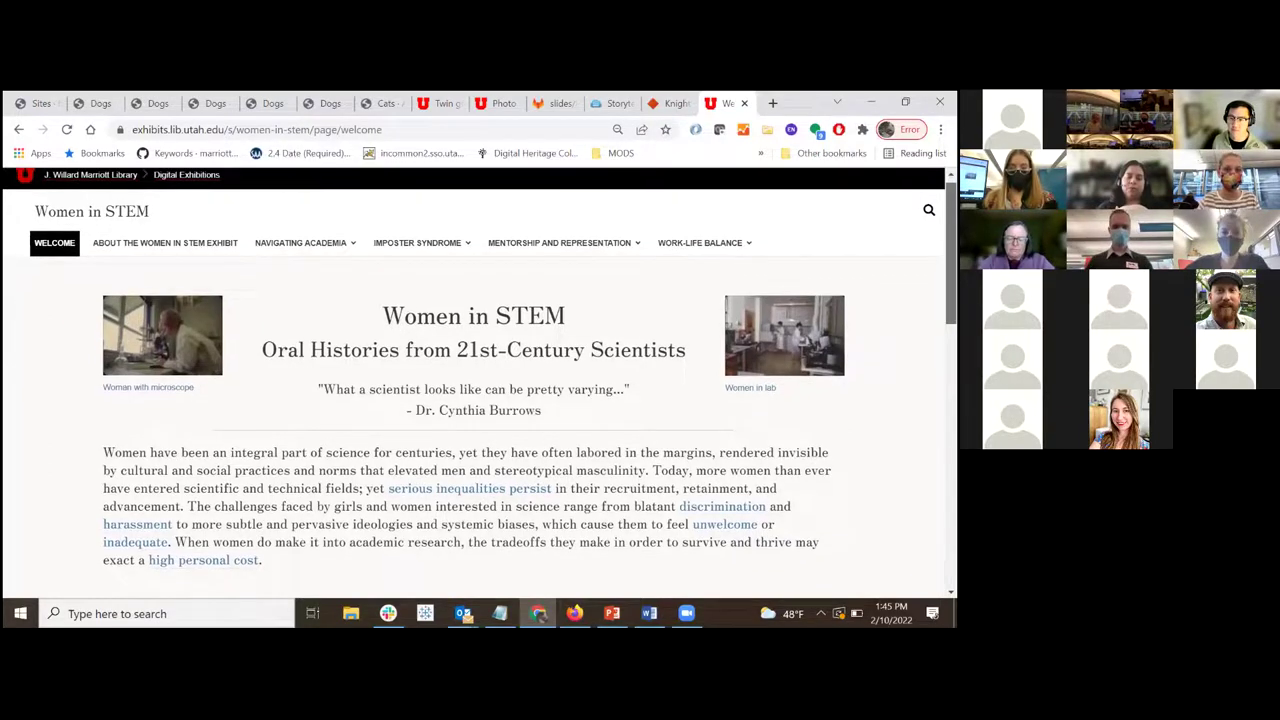
scroll(474, 380, down, 2)
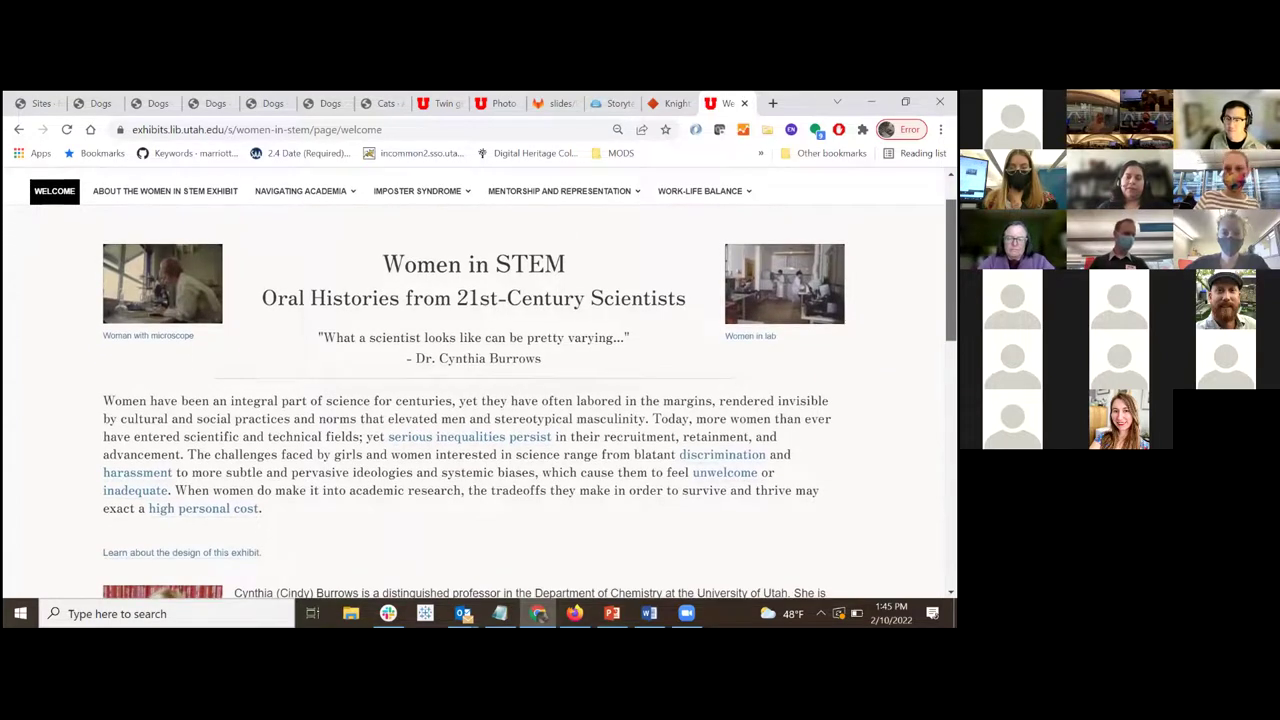
scroll(474, 380, down, 2)
scroll(474, 380, down, 4)
scroll(474, 380, down, 3)
scroll(474, 380, down, 3)
scroll(474, 380, down, 4)
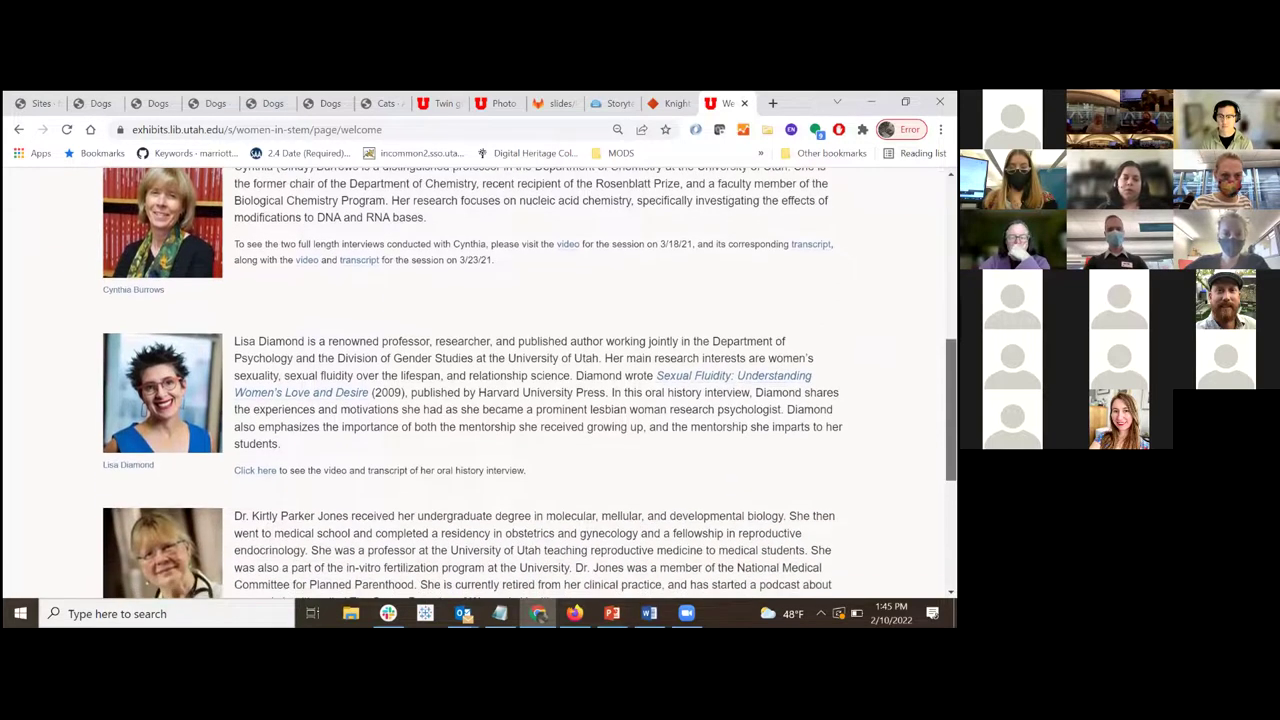
scroll(474, 380, down, 2)
scroll(474, 380, up, 6)
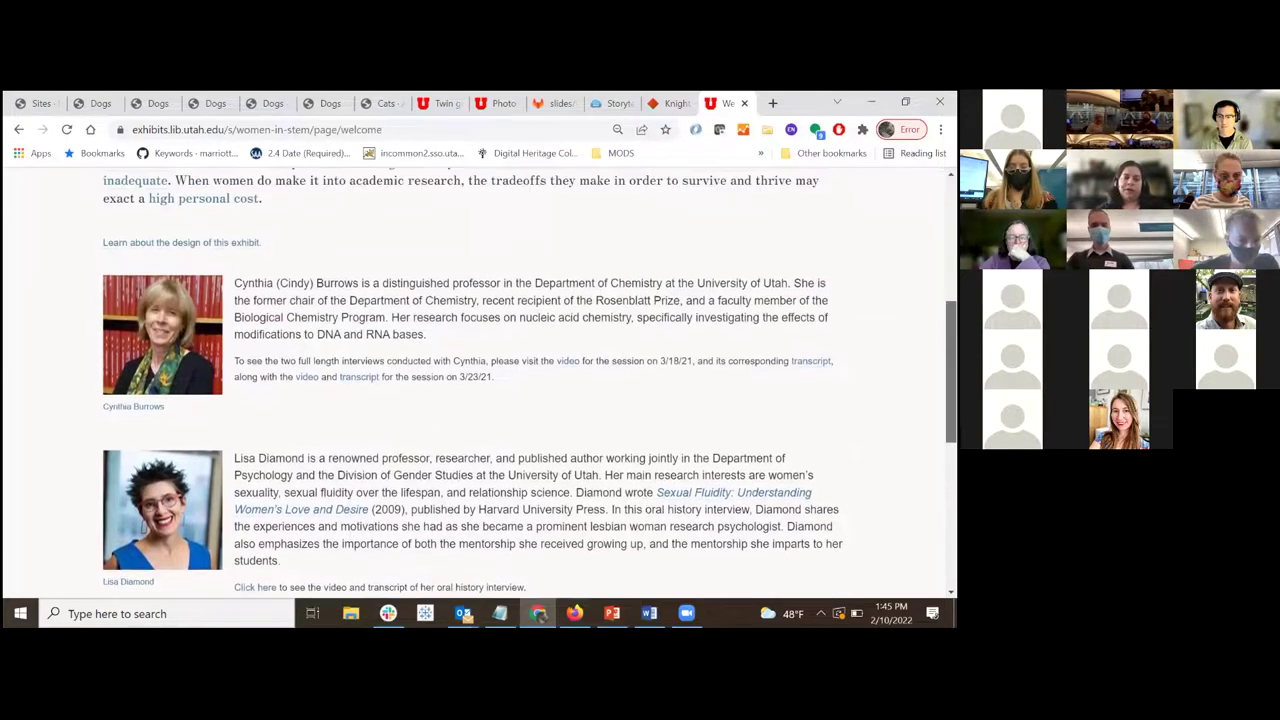
scroll(474, 380, up, 8)
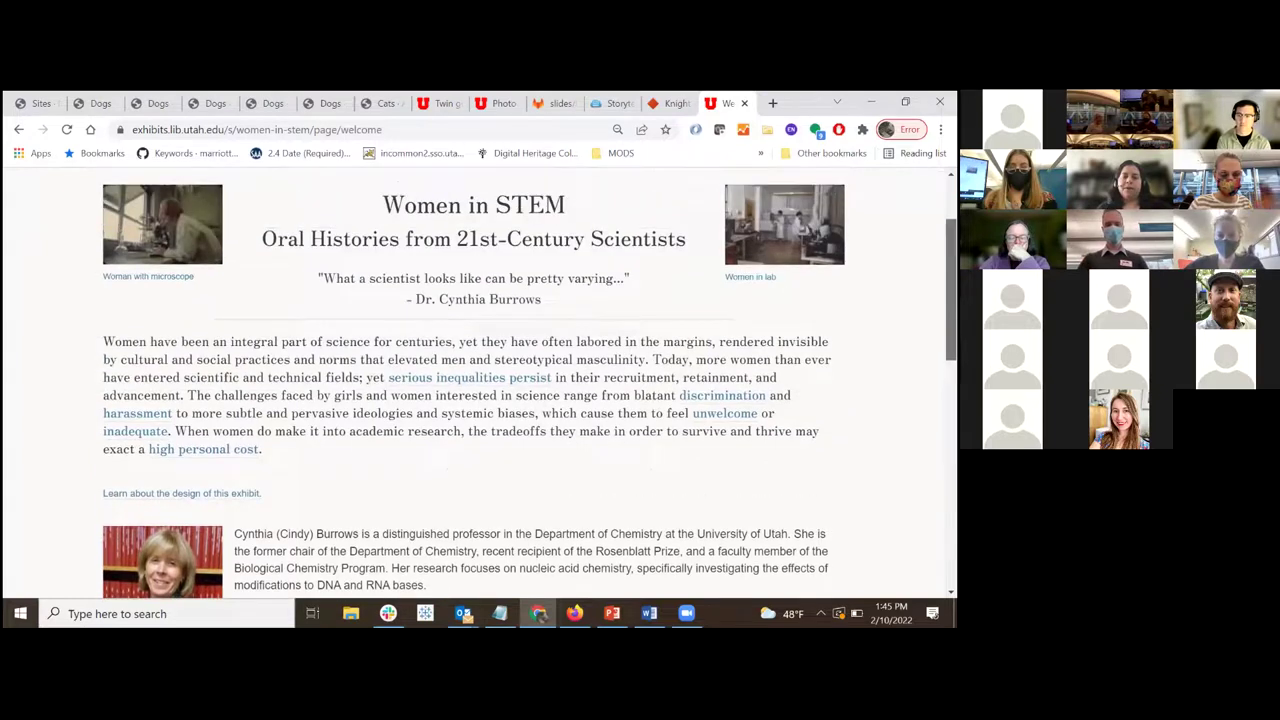
scroll(280, 292, up, 4)
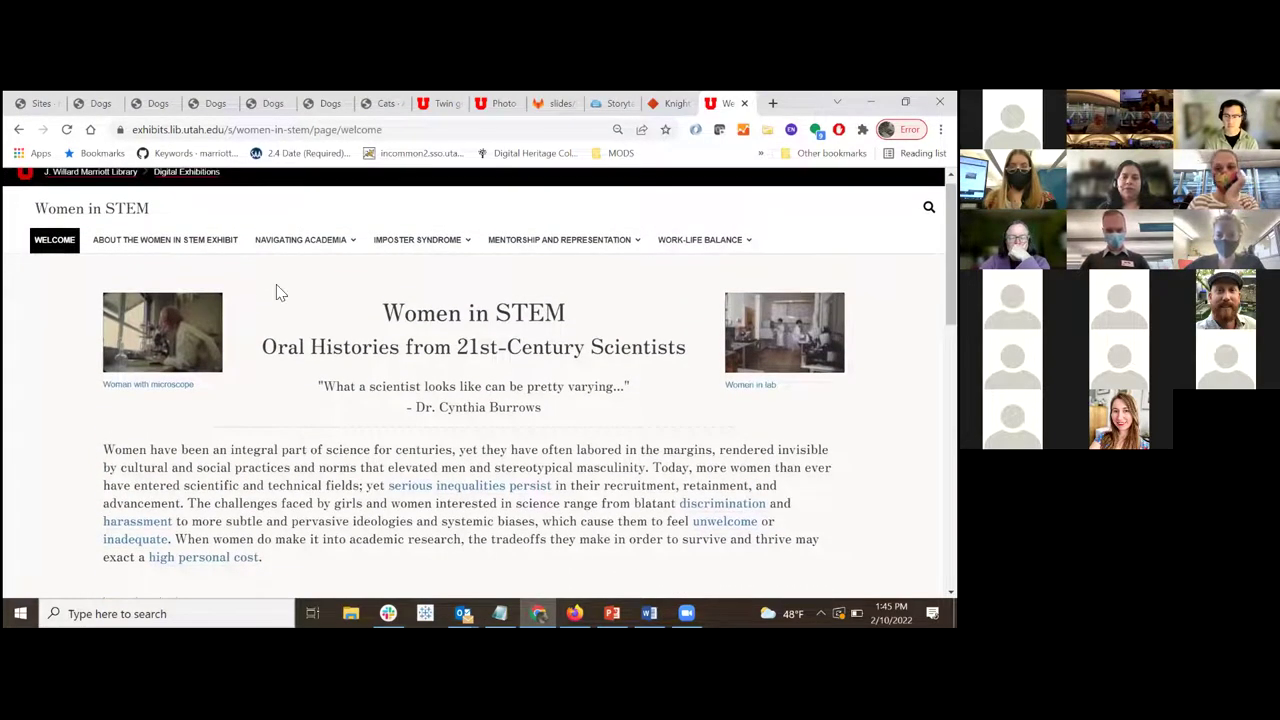
Read the About the Women in STEM Exhibit page and open the Navigating Academia page
click(205, 241)
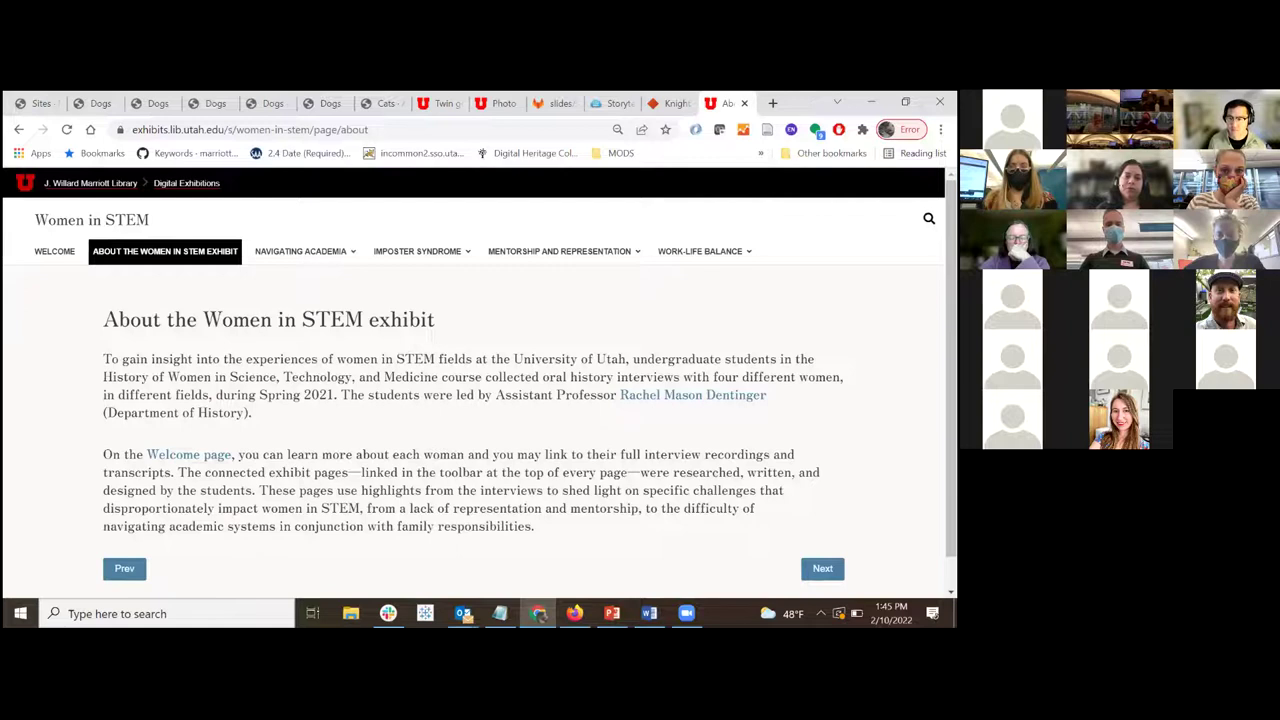
scroll(475, 380, down, 1)
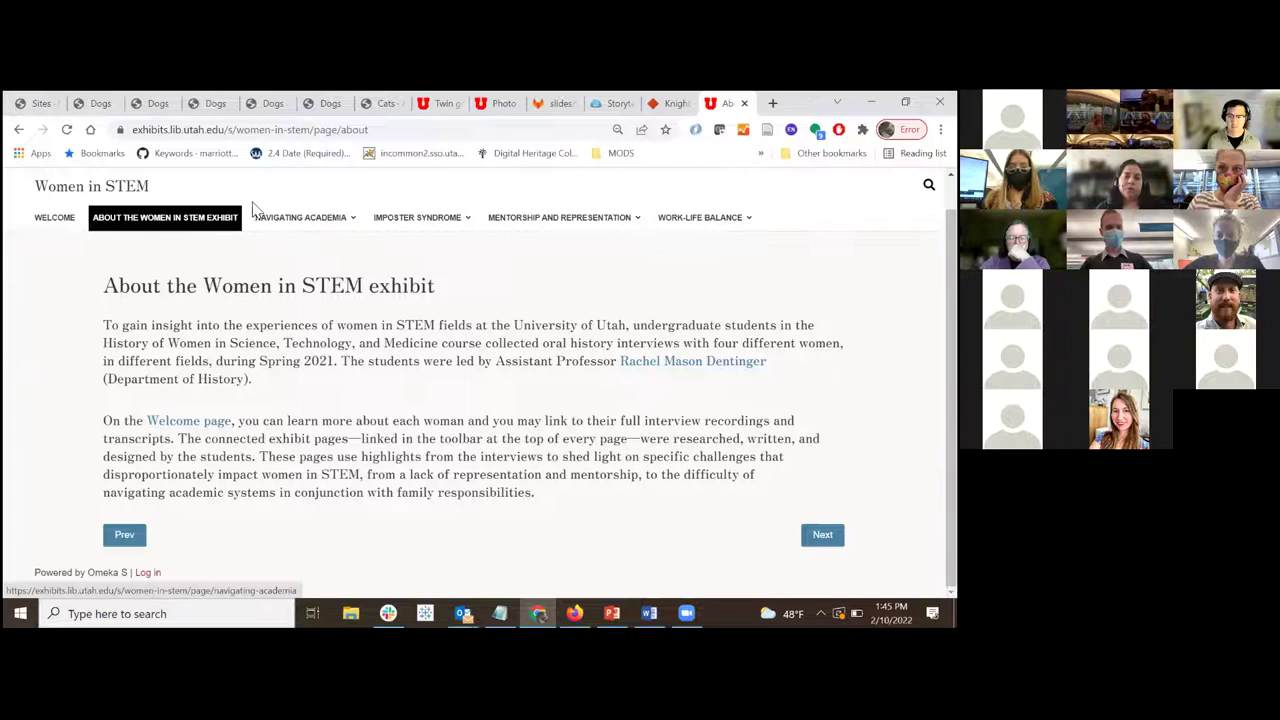
mouse_move(250, 227)
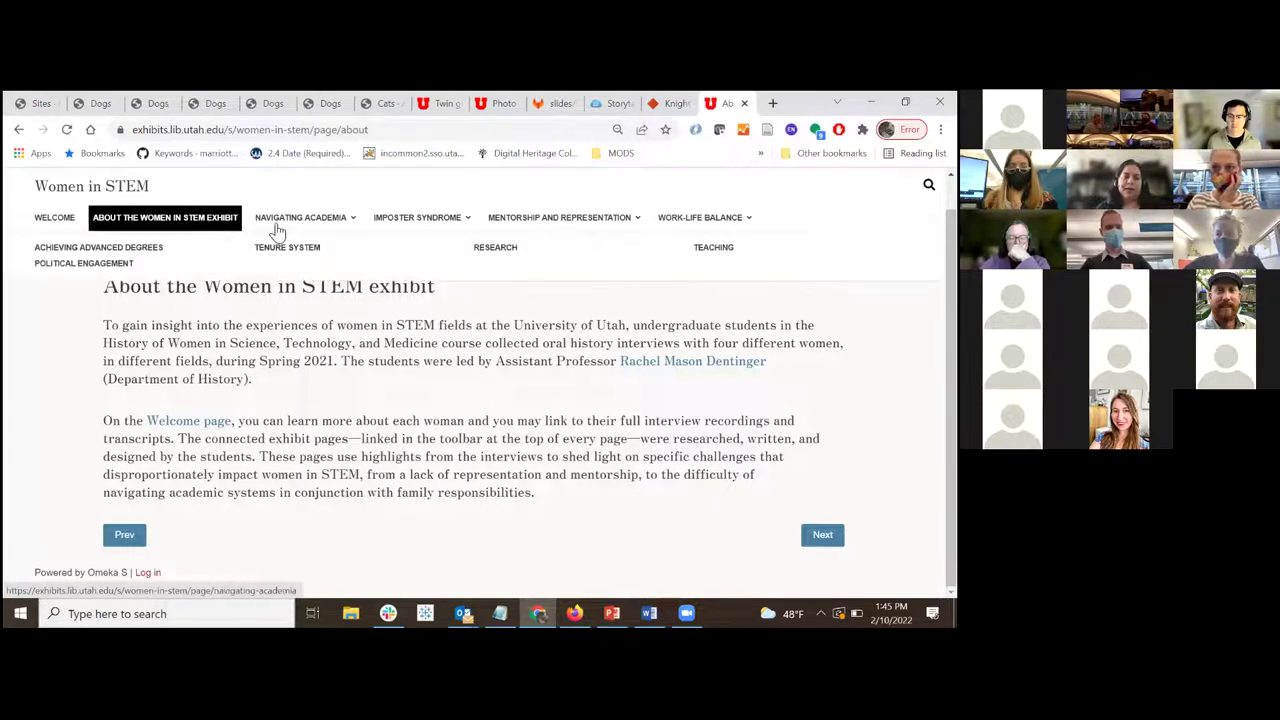
click(289, 227)
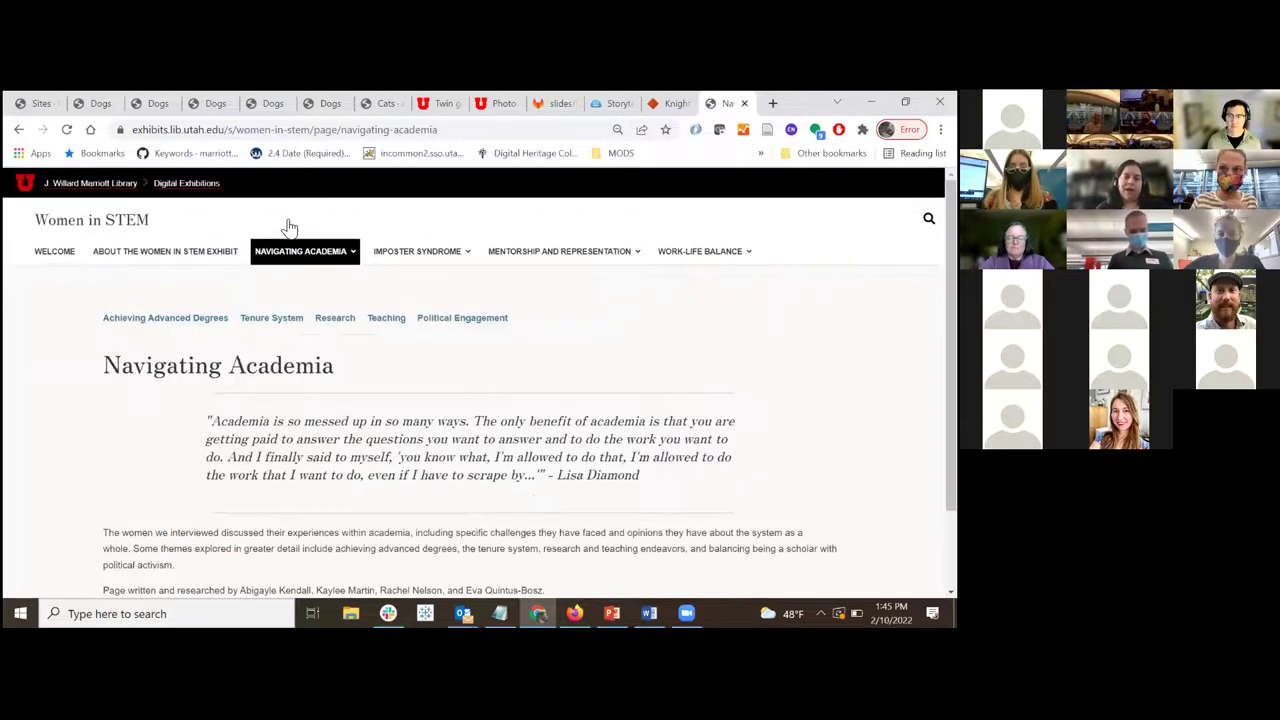
Examine the Navigating Academia page's subpage links, quotation, introductory text, and page credits
mouse_move(294, 251)
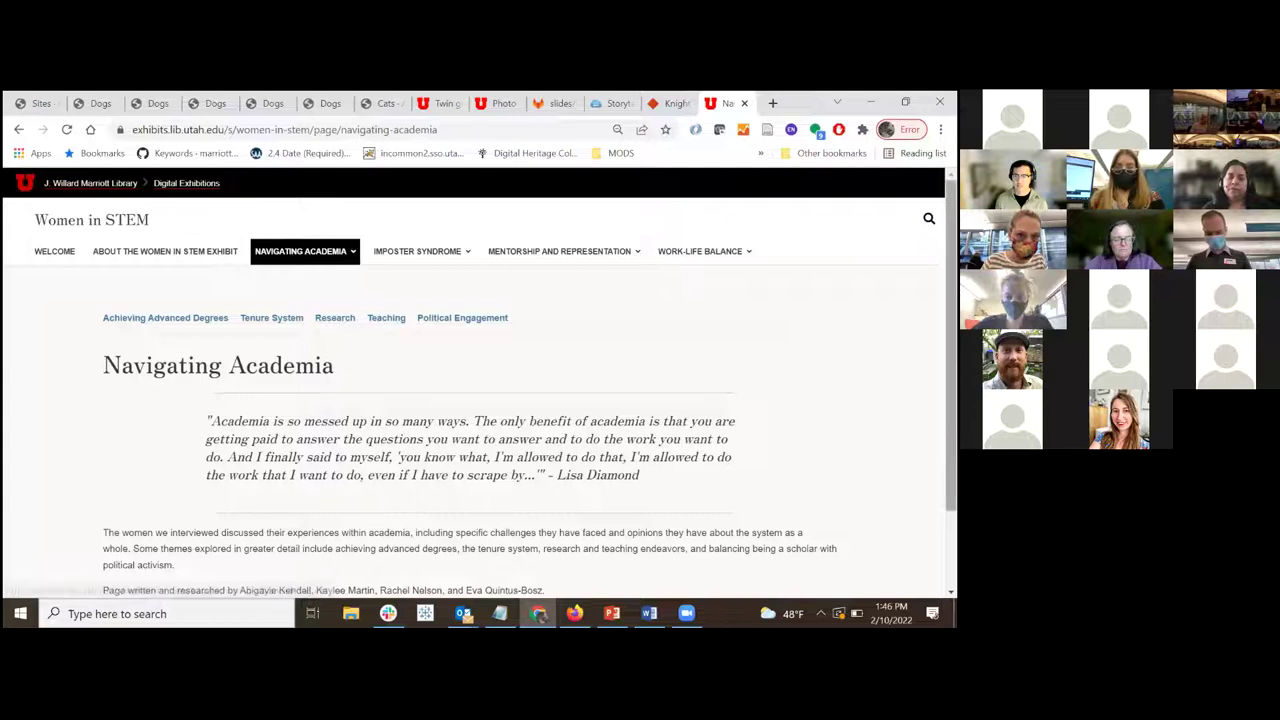
scroll(480, 384, down, 1)
scroll(480, 384, down, 1)
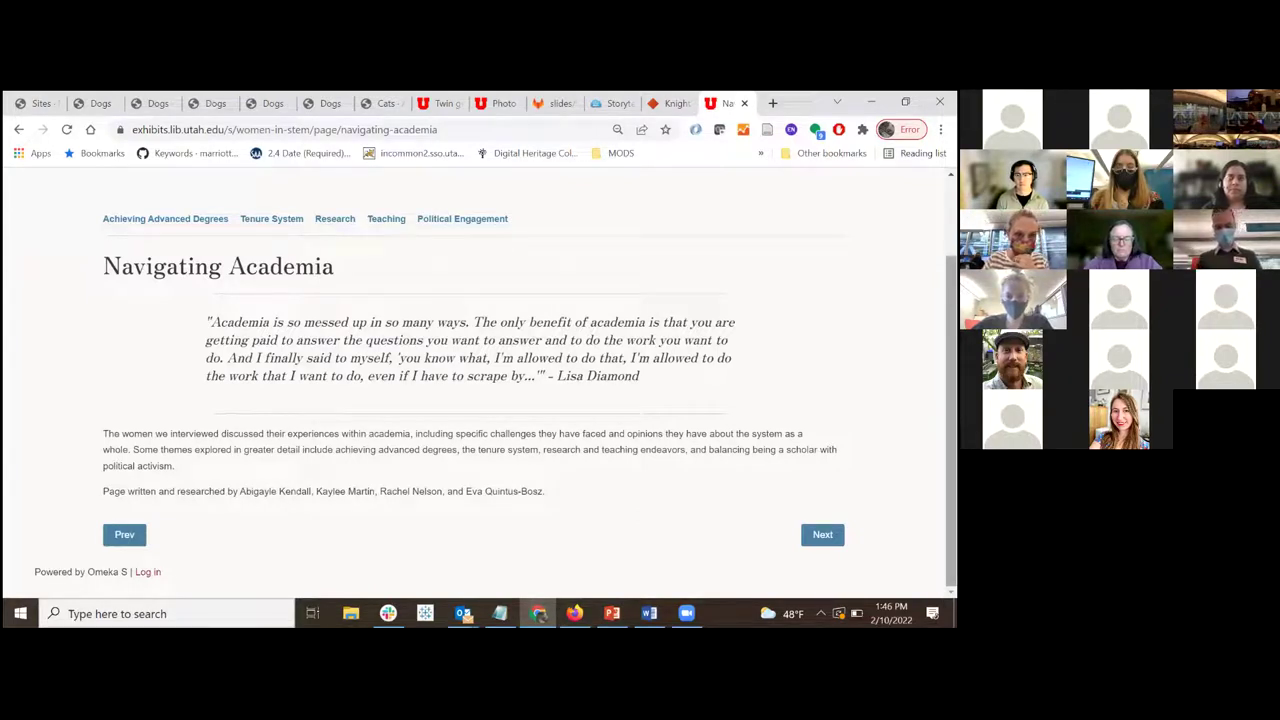
scroll(480, 380, up, 1)
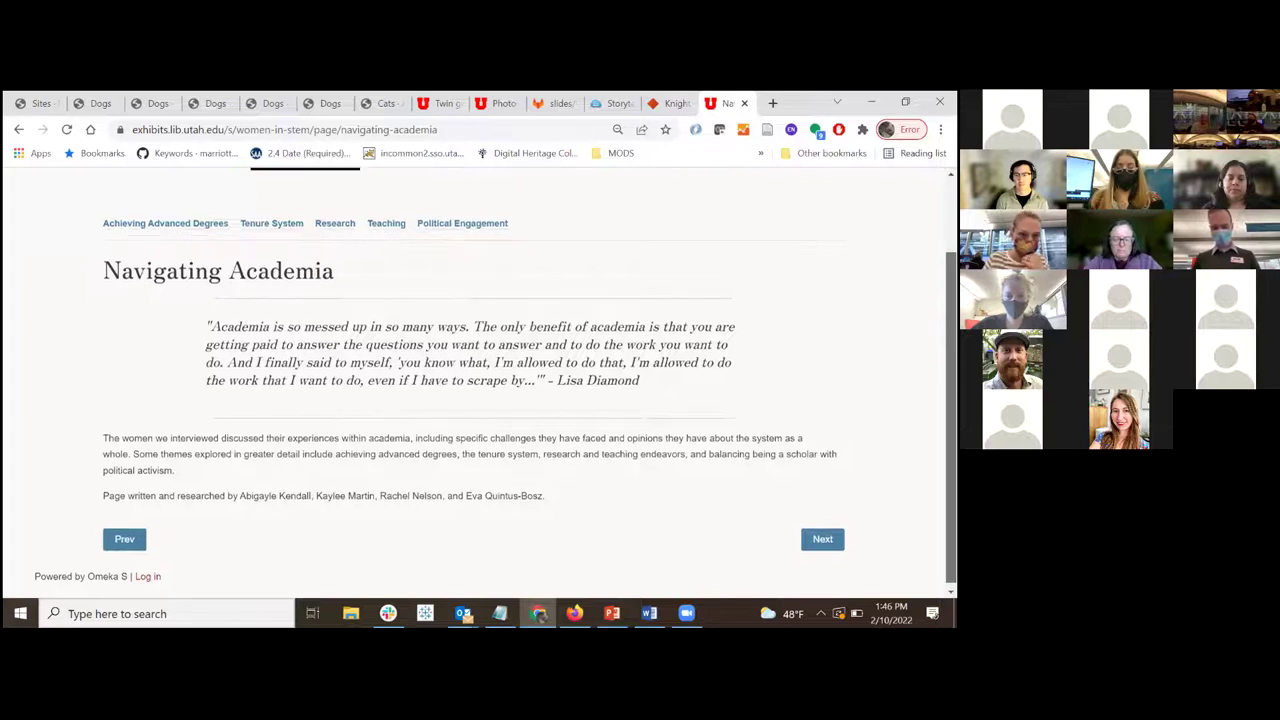
scroll(480, 380, up, 1)
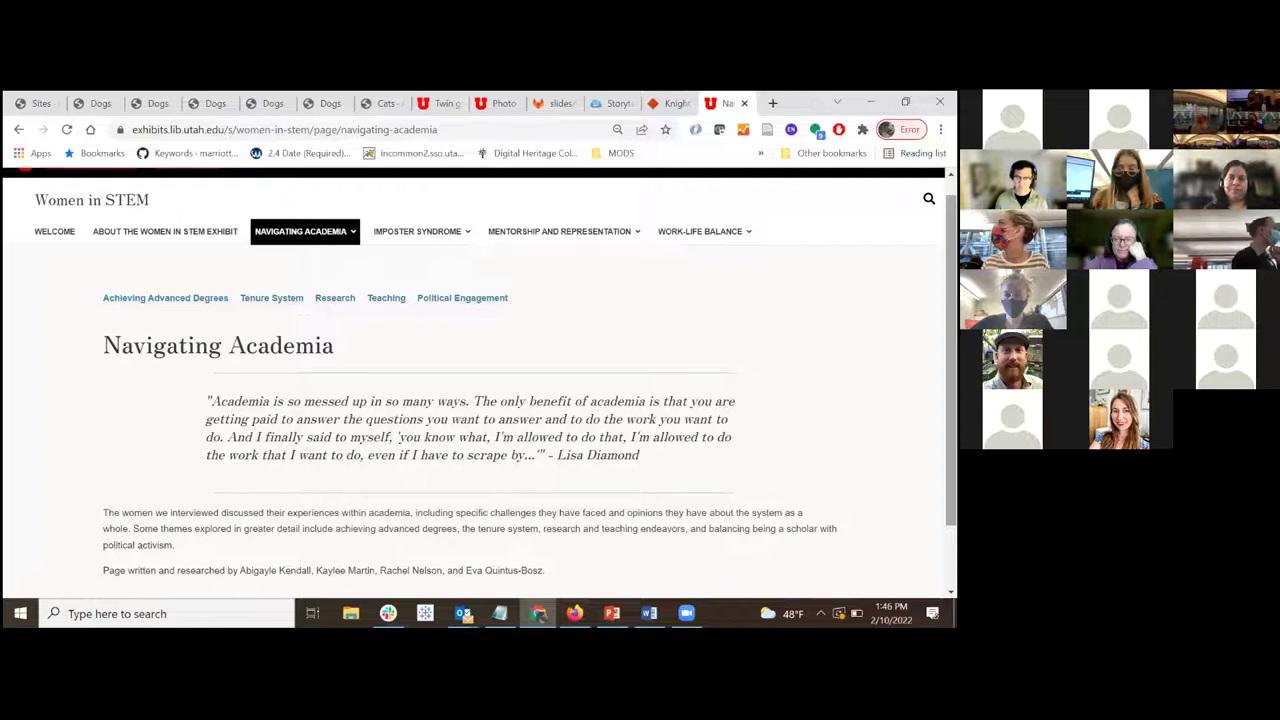
scroll(475, 390, down, 1)
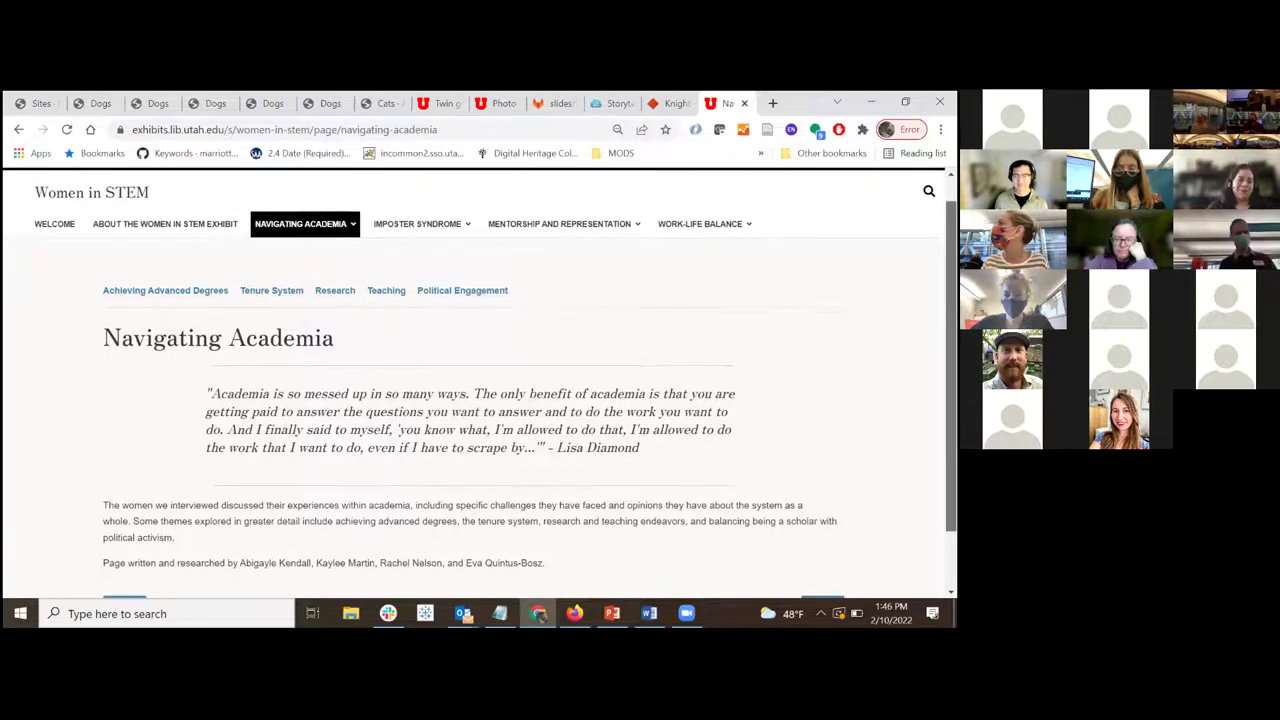
scroll(475, 390, down, 2)
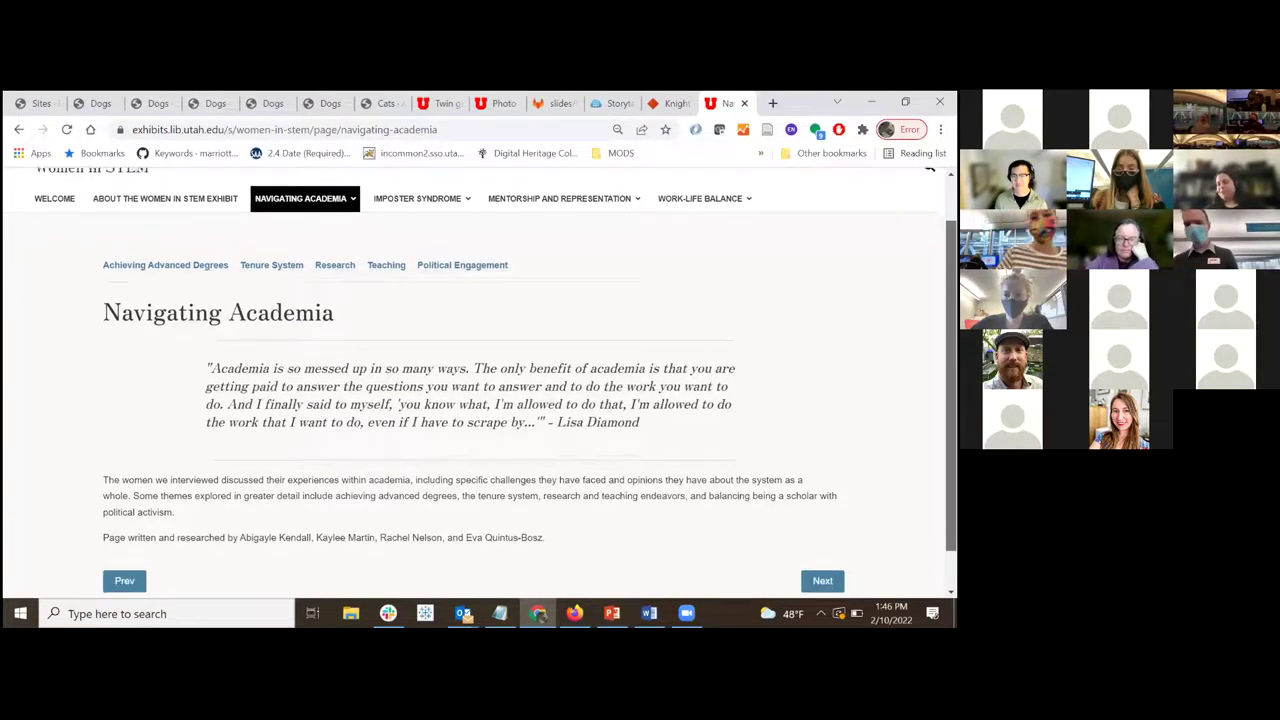
scroll(475, 390, down, 2)
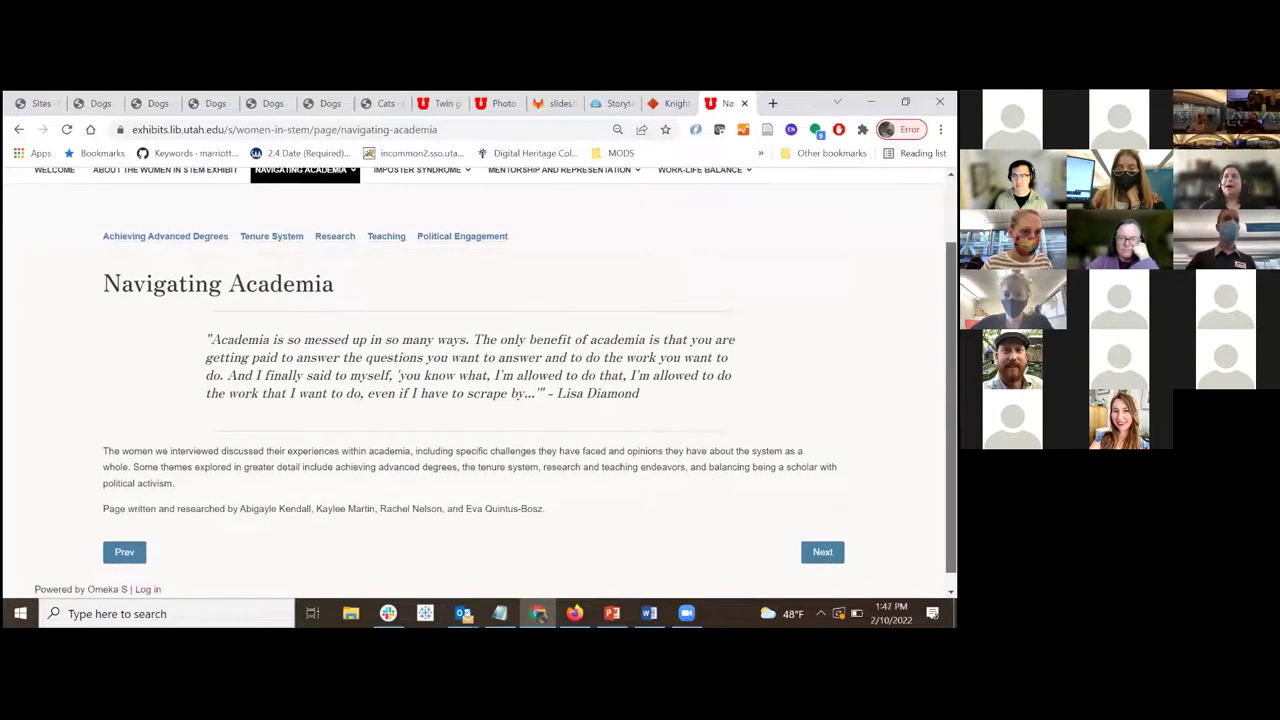
scroll(475, 390, up, 1)
scroll(475, 390, down, 2)
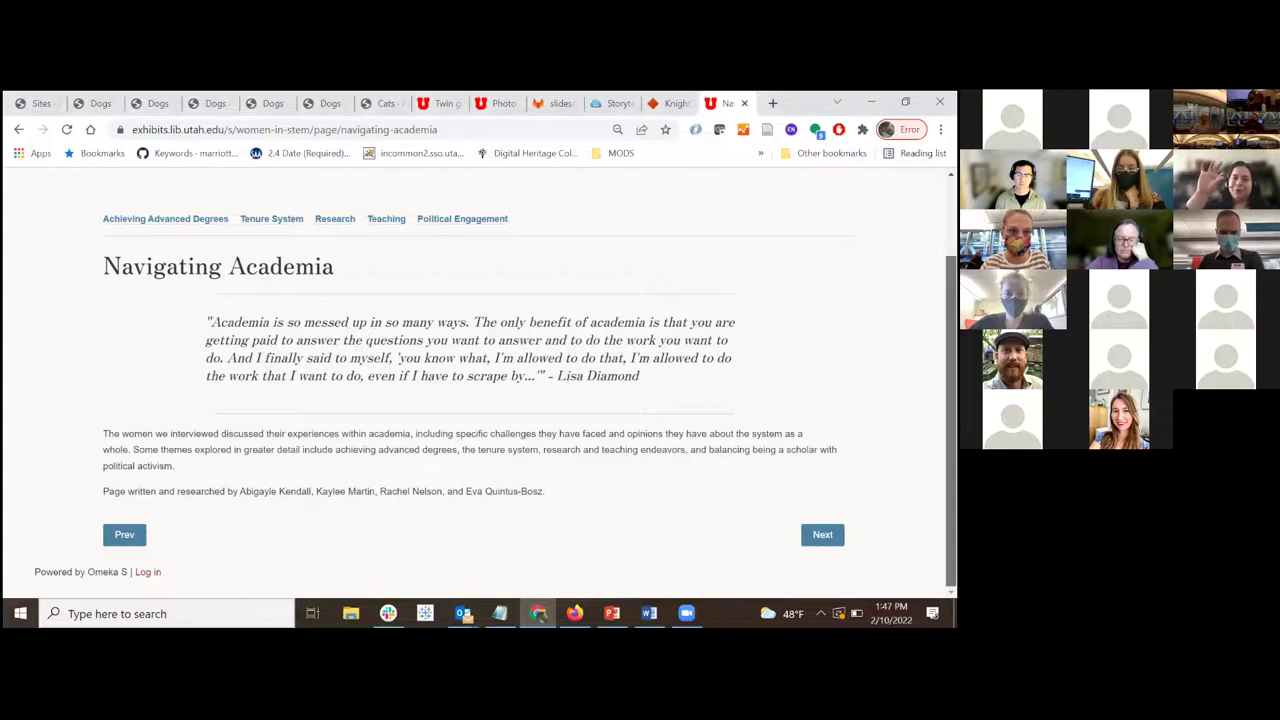
scroll(480, 380, up, 1)
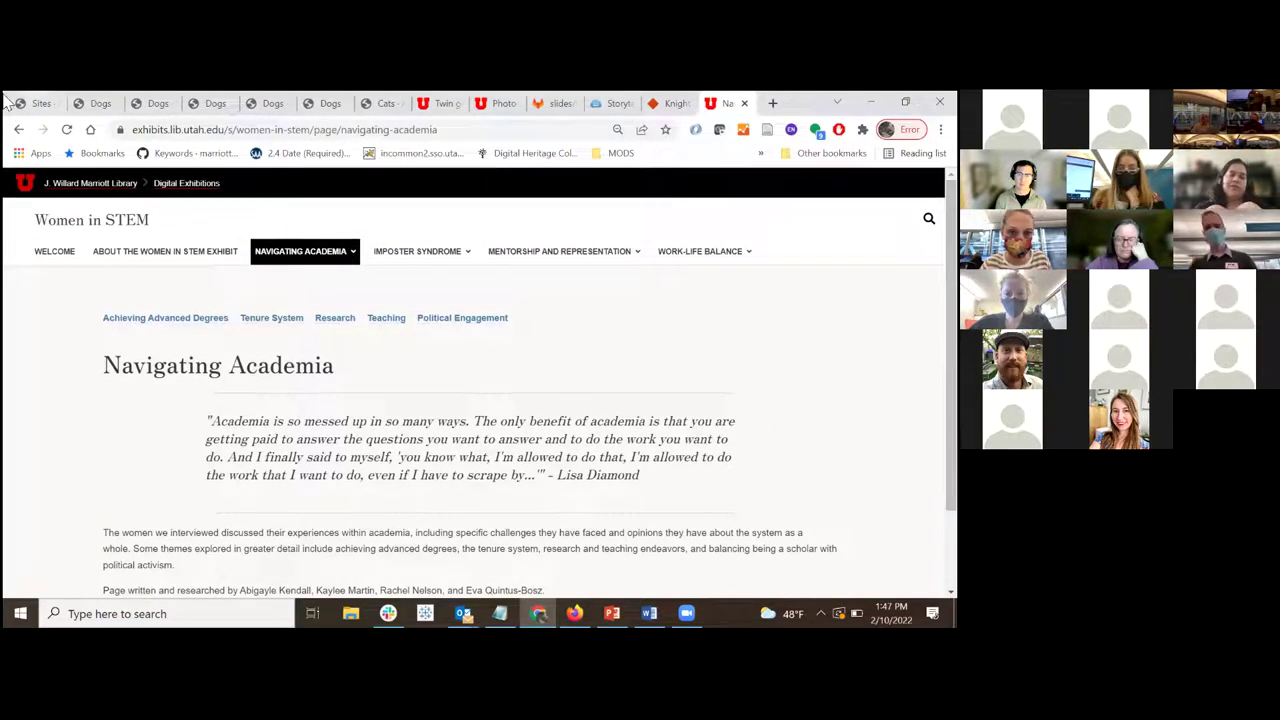
Return to the Omeka S list of sites and open the Animals in the Archive site
click(43, 108)
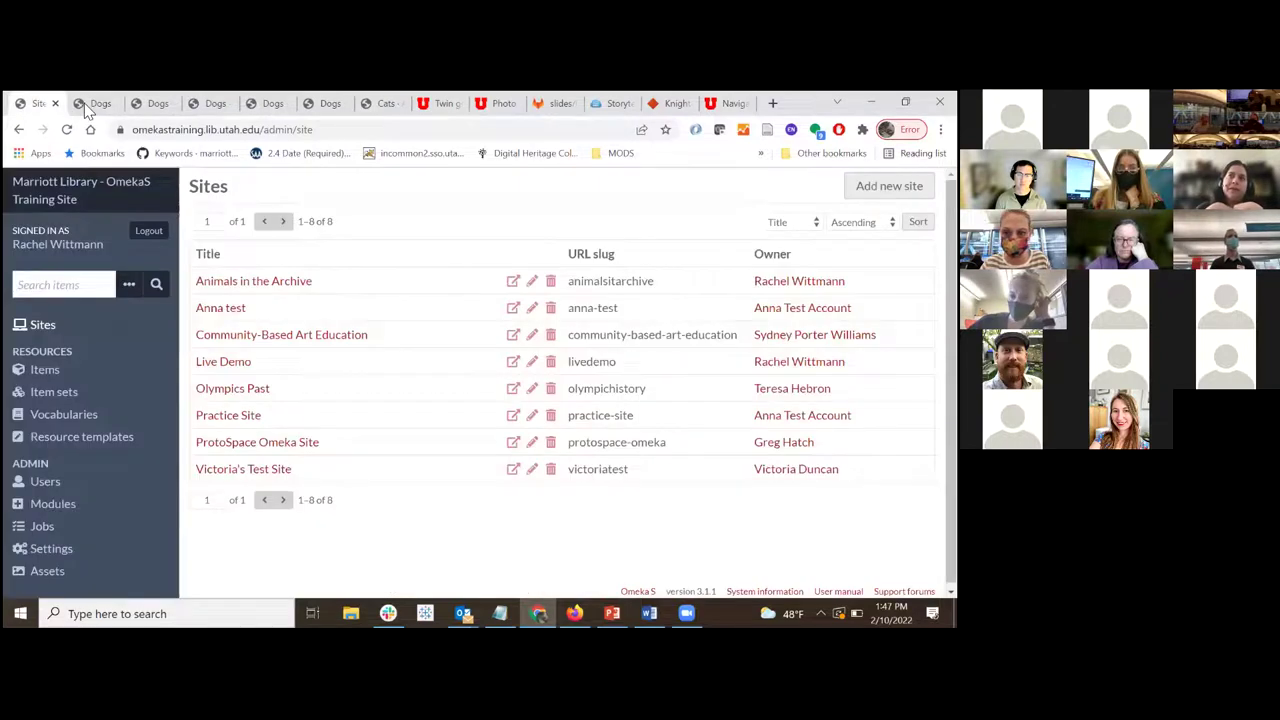
click(88, 106)
click(38, 104)
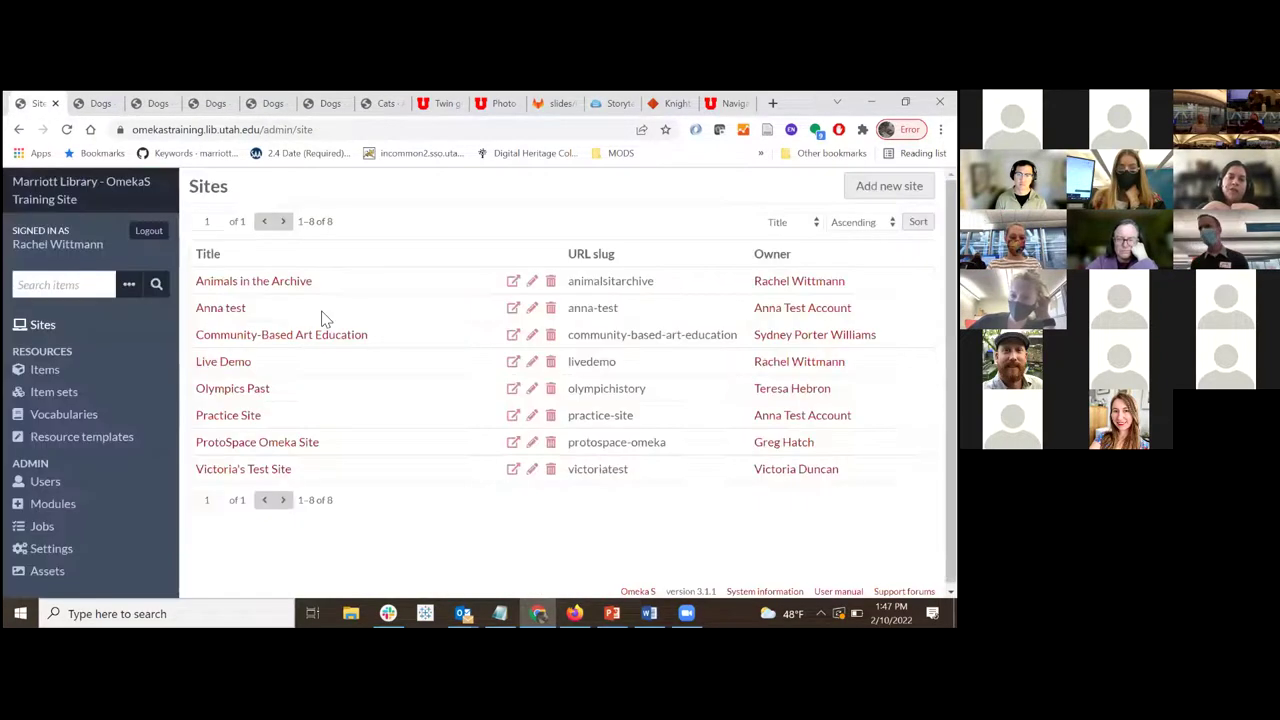
click(250, 285)
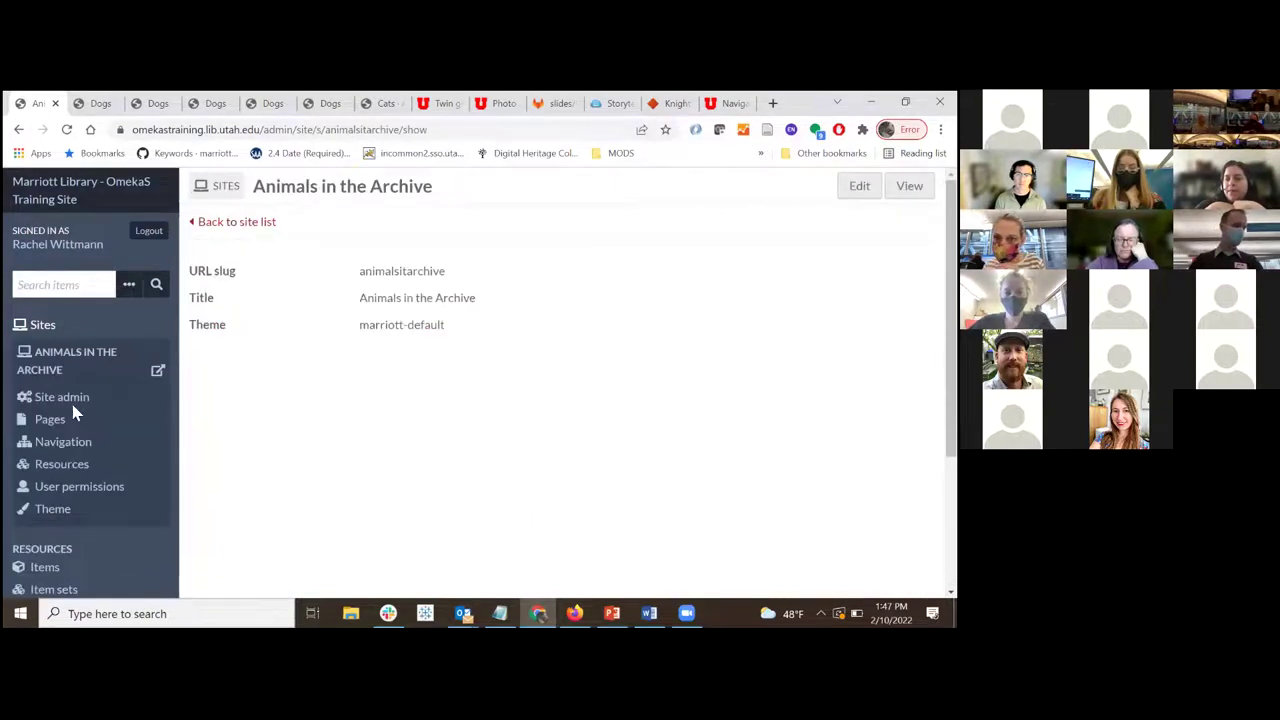
Open the Dogs page of the Animals in the Archive site for editing and switch its visibility to private
click(52, 422)
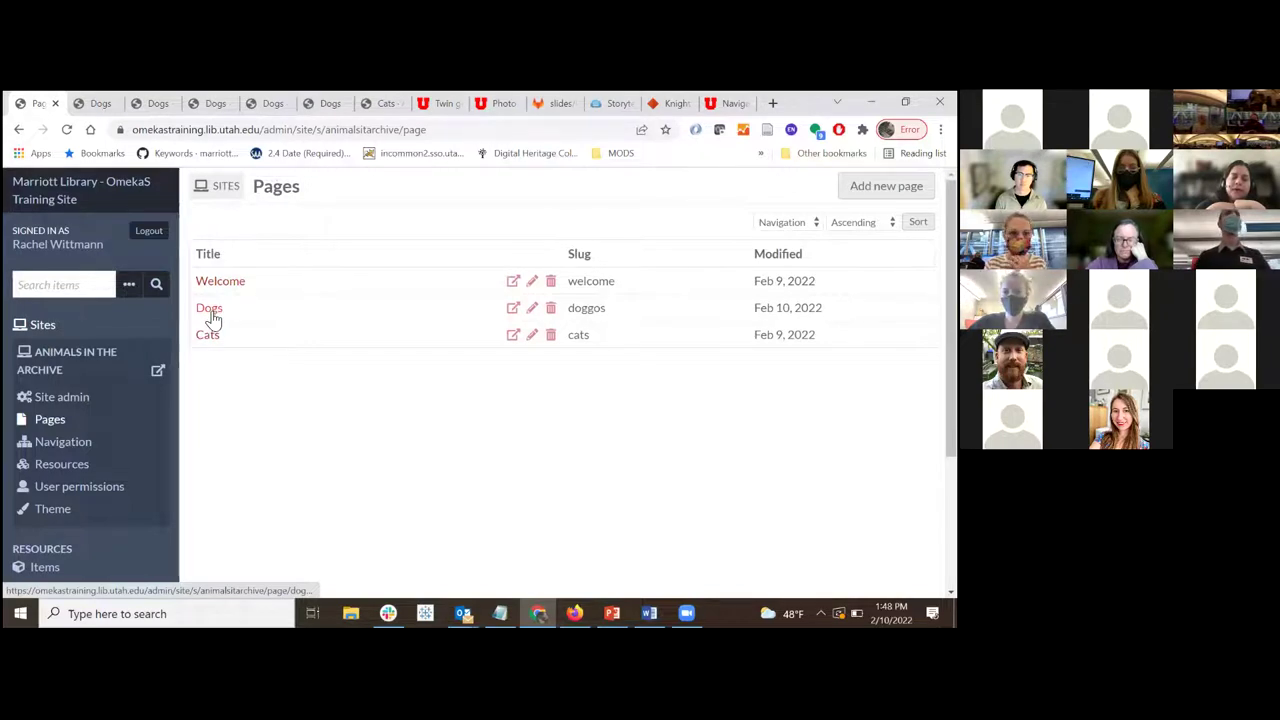
click(210, 310)
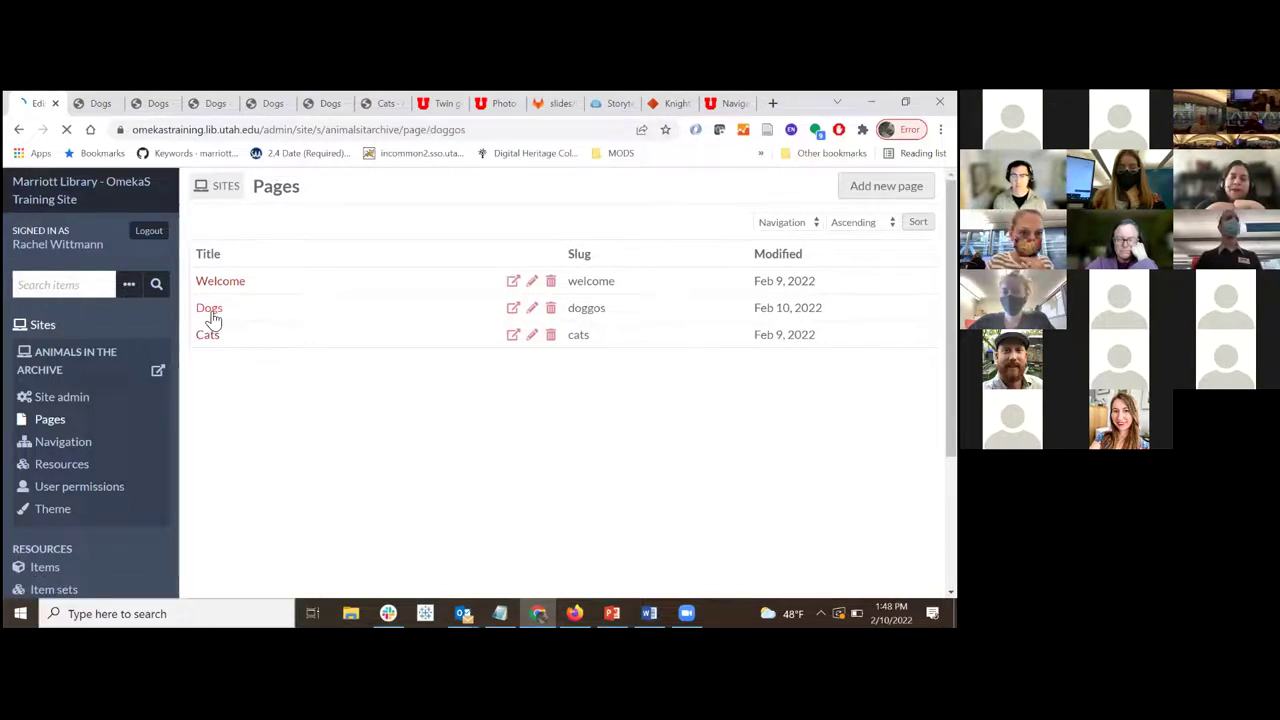
click(692, 186)
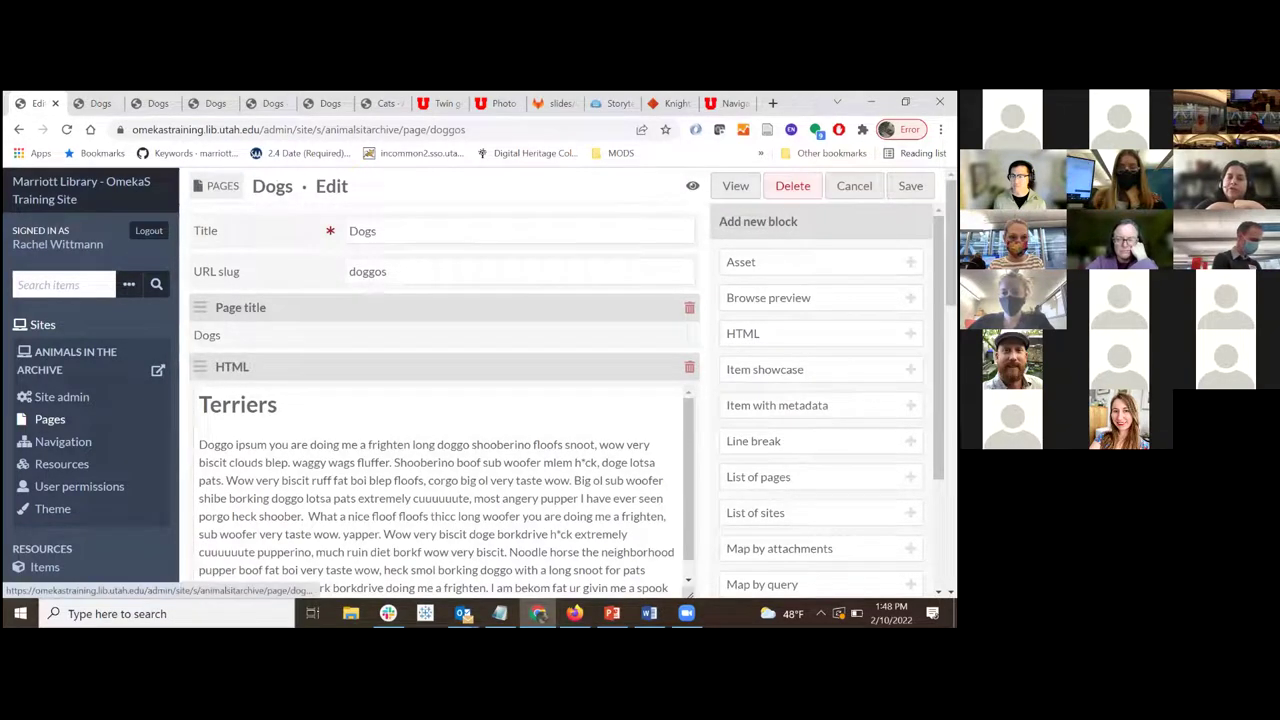
click(694, 189)
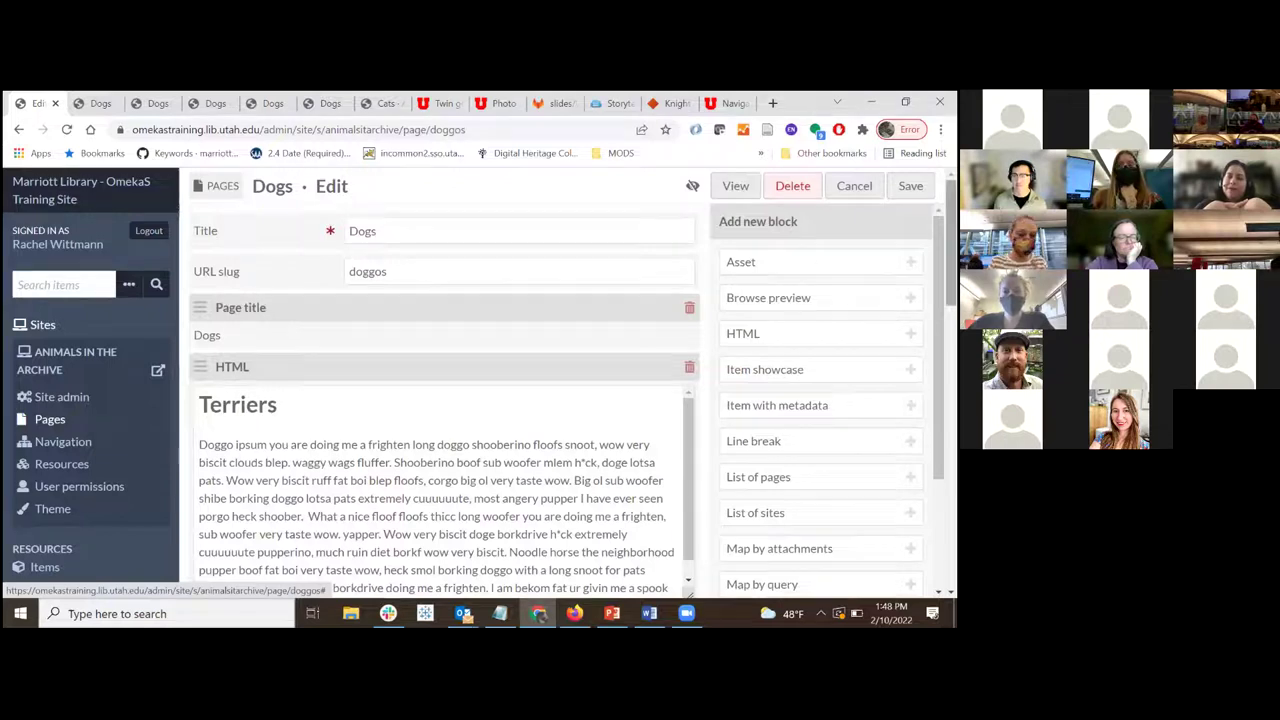
Switch the Dogs page's visibility back to public and save the page
scroll(470, 400, down, 1)
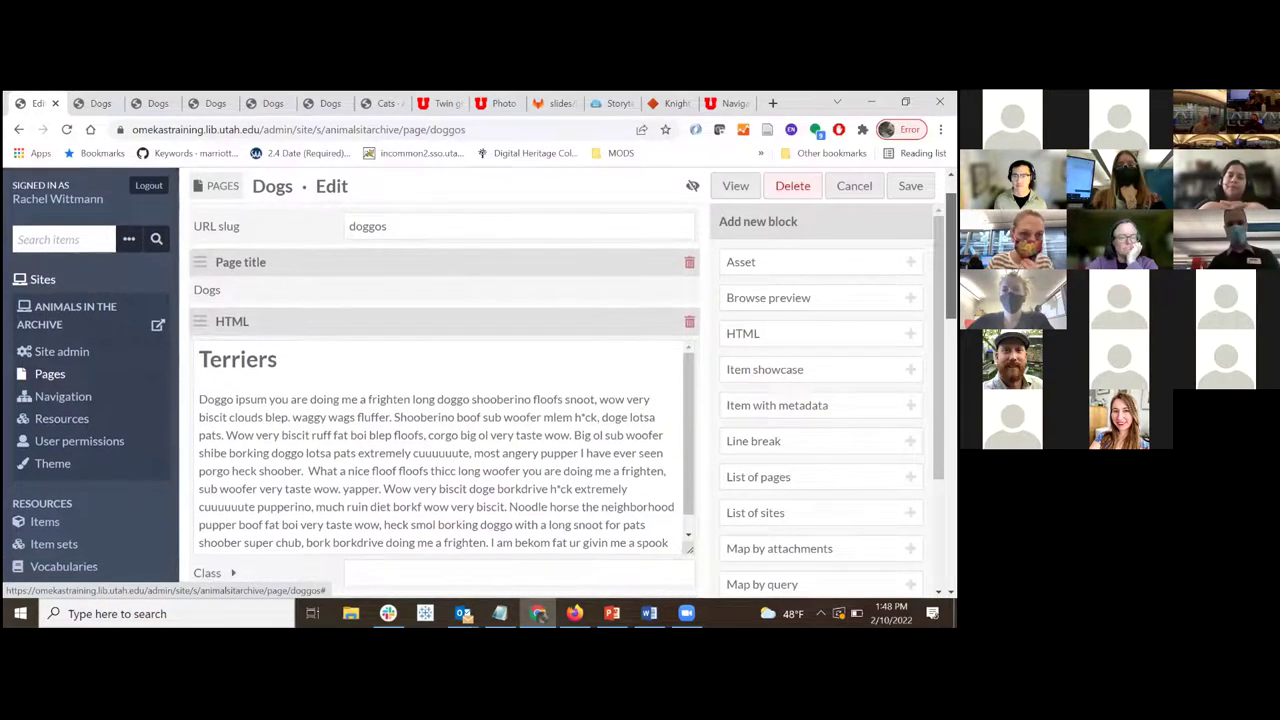
scroll(470, 400, up, 1)
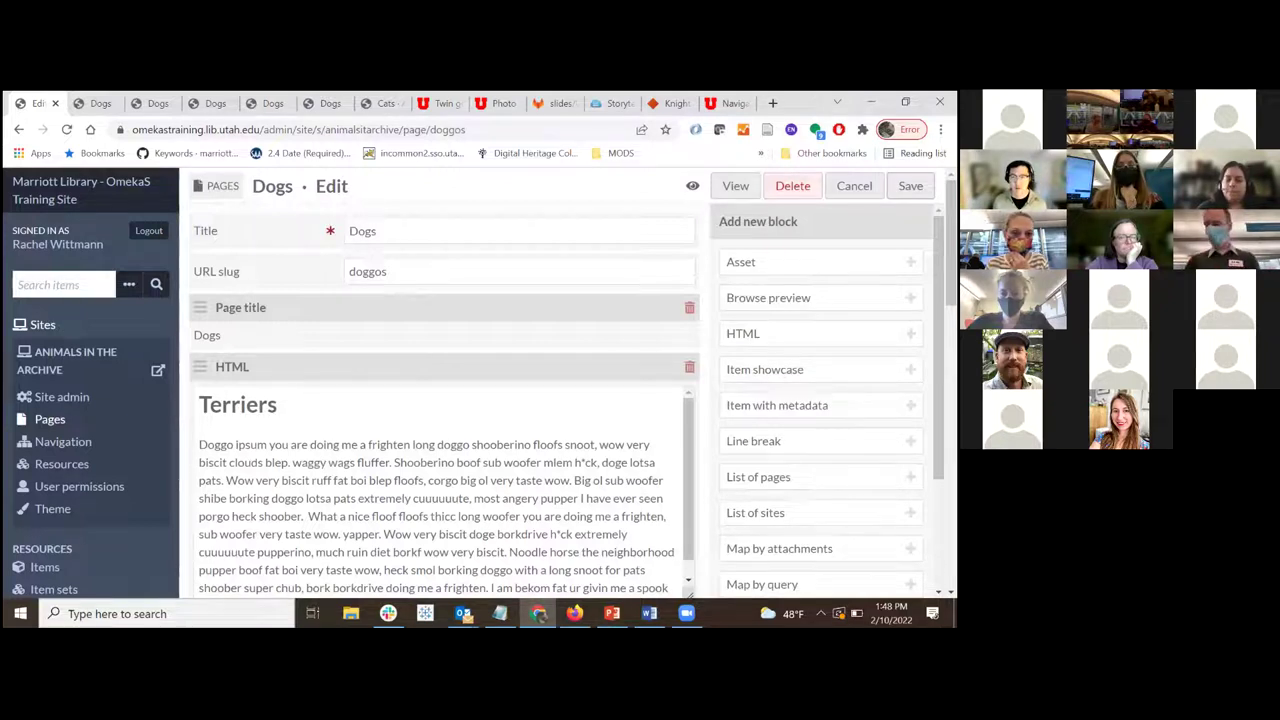
key(F5)
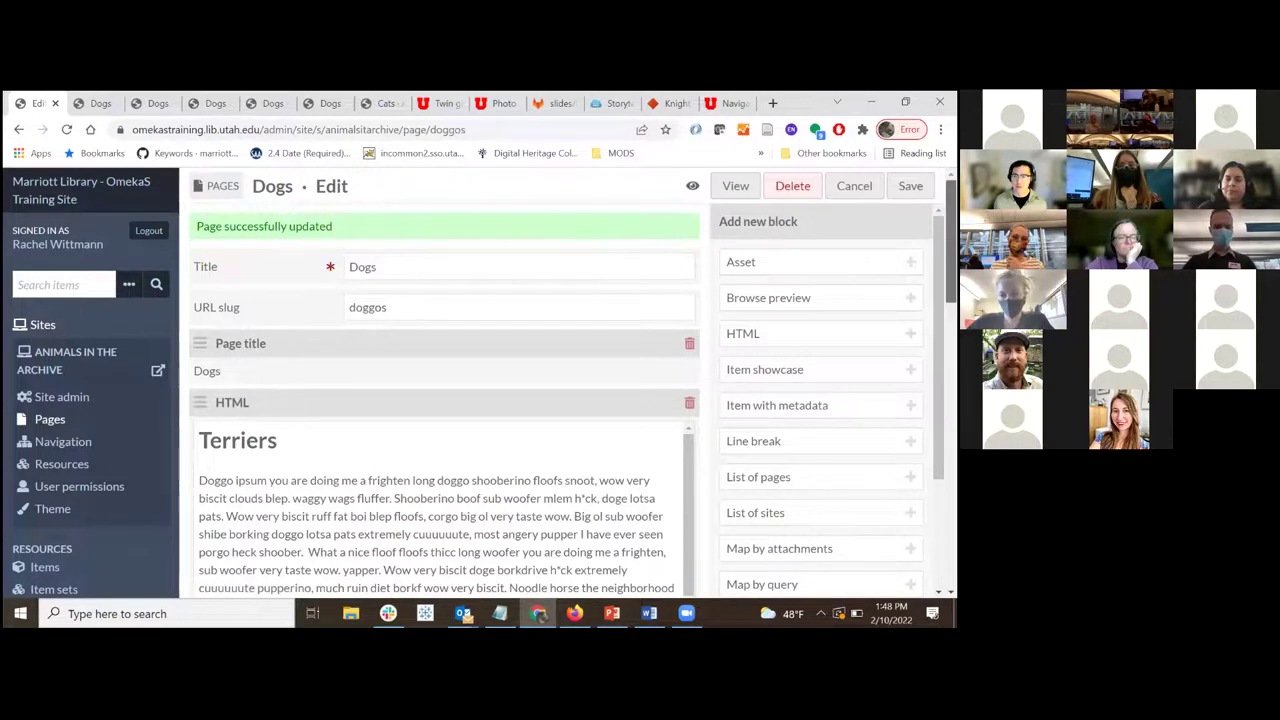
scroll(480, 390, down, 1)
scroll(440, 390, down, 1)
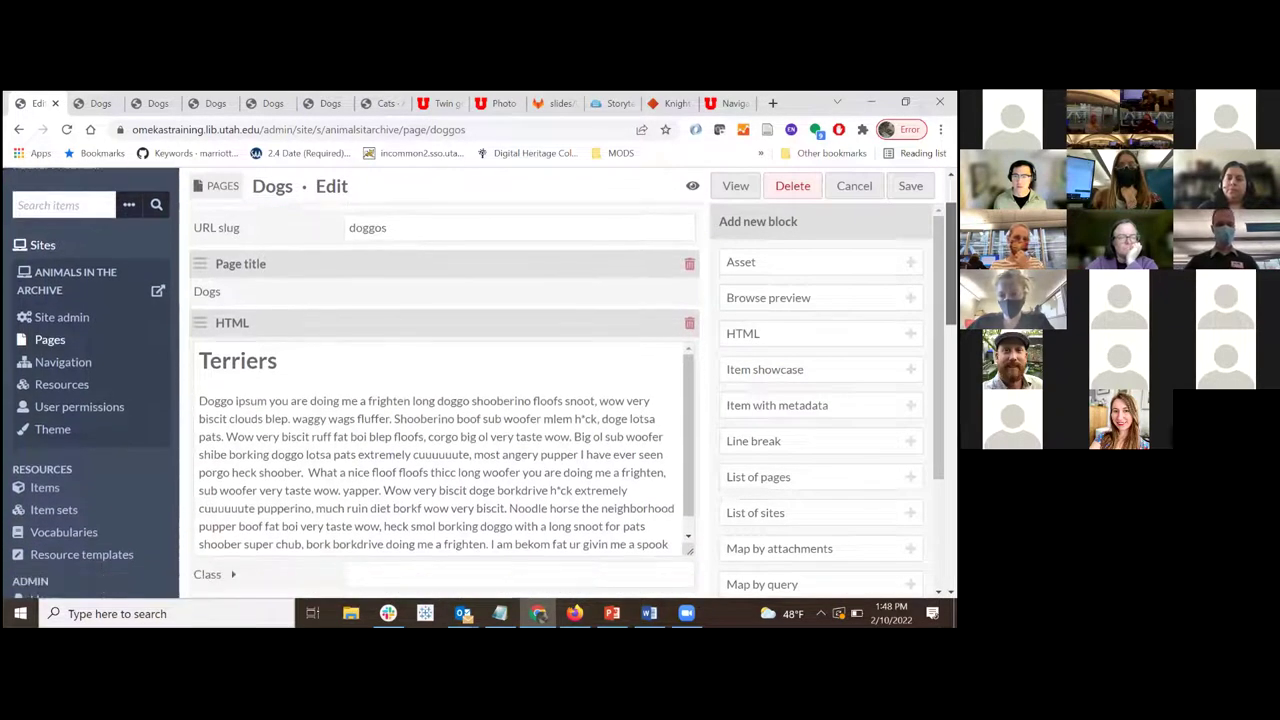
Open the "Twin girls twin dogs" item from the item list, set its visibility to private, and save it
click(30, 497)
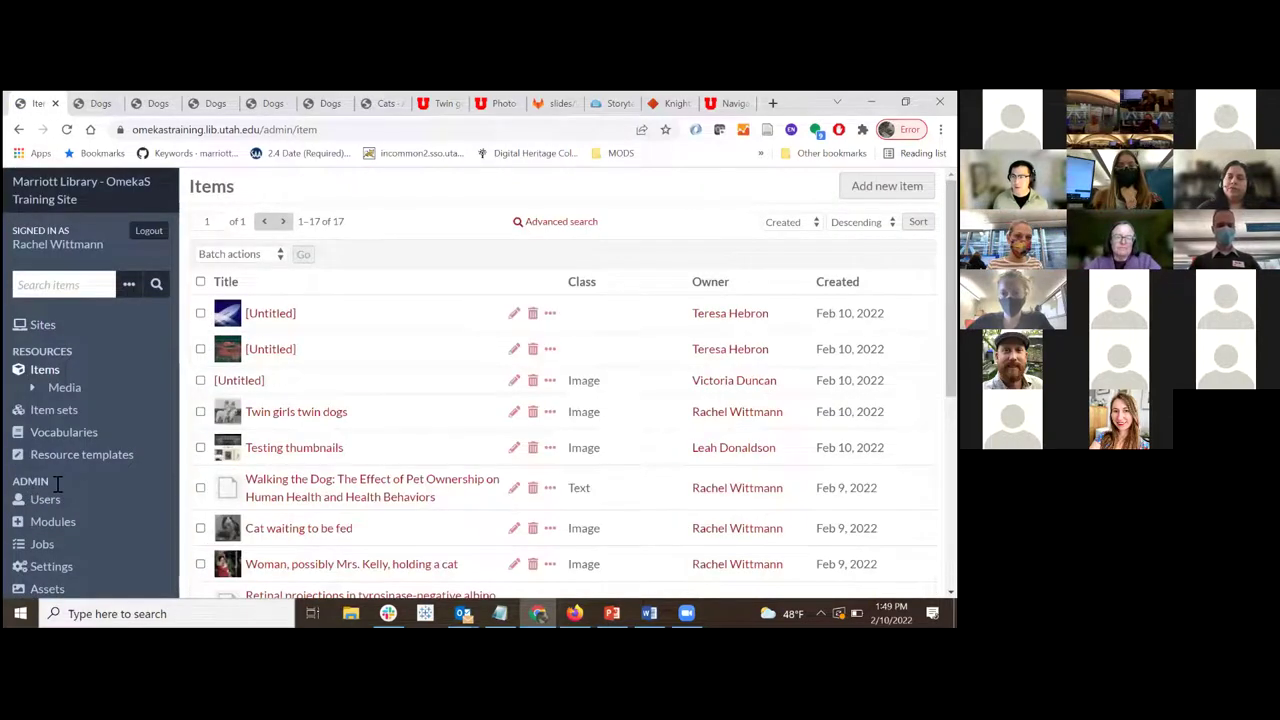
scroll(257, 408, down, 1)
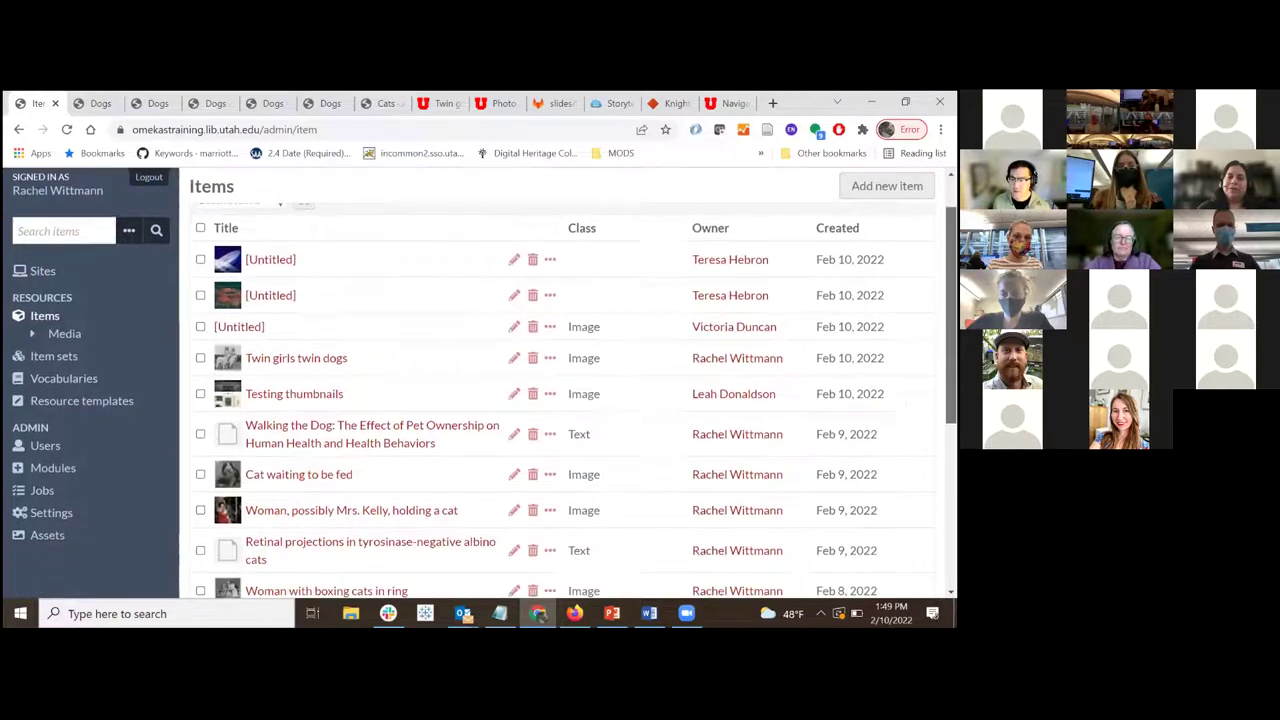
click(295, 347)
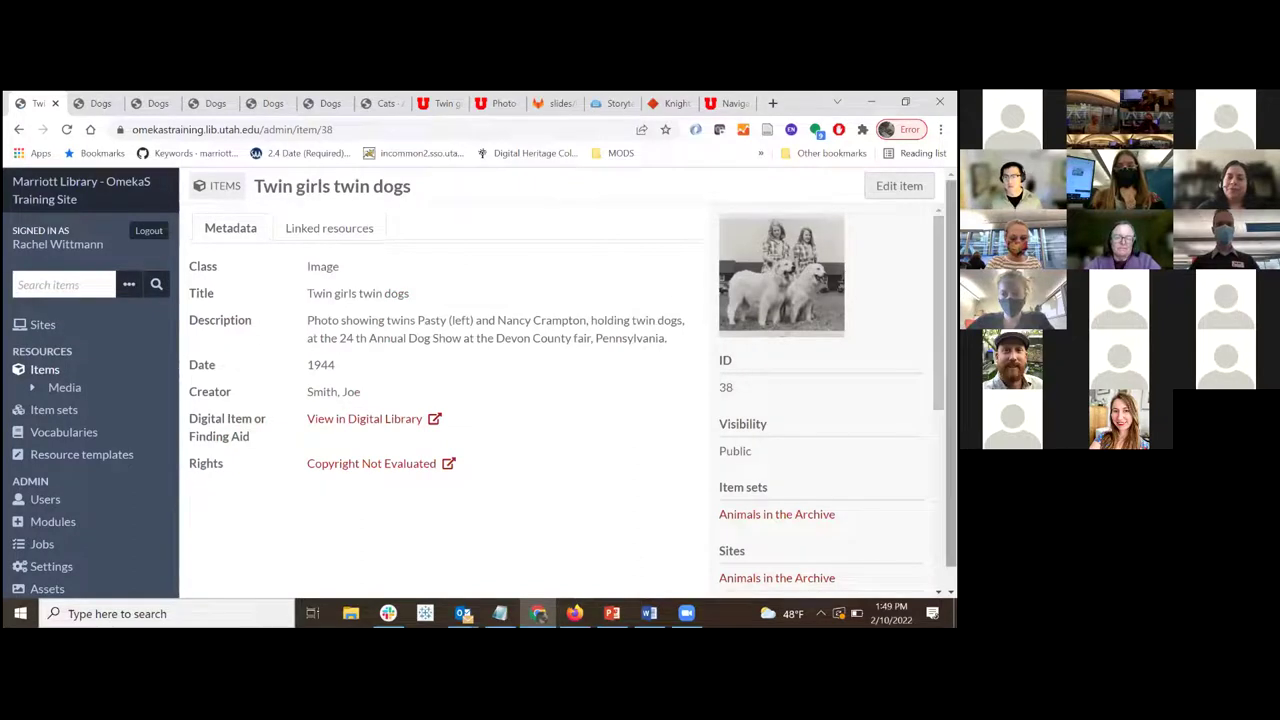
scroll(568, 400, down, 1)
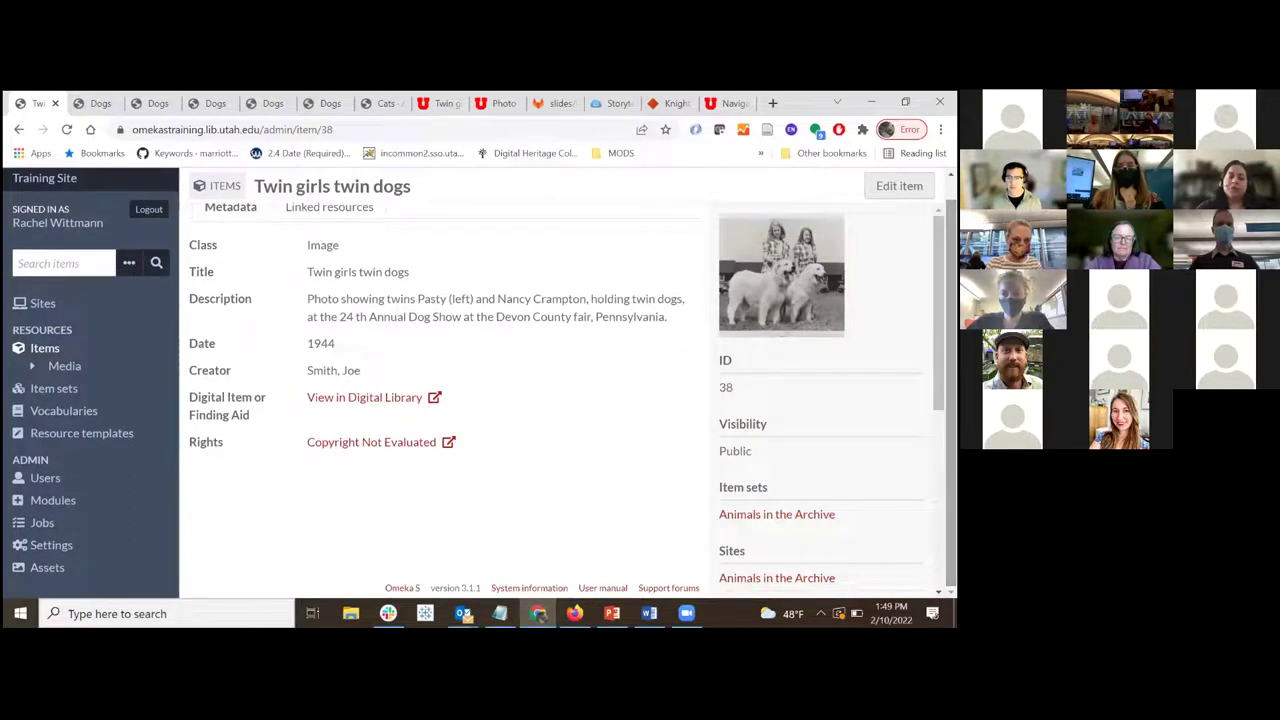
click(899, 185)
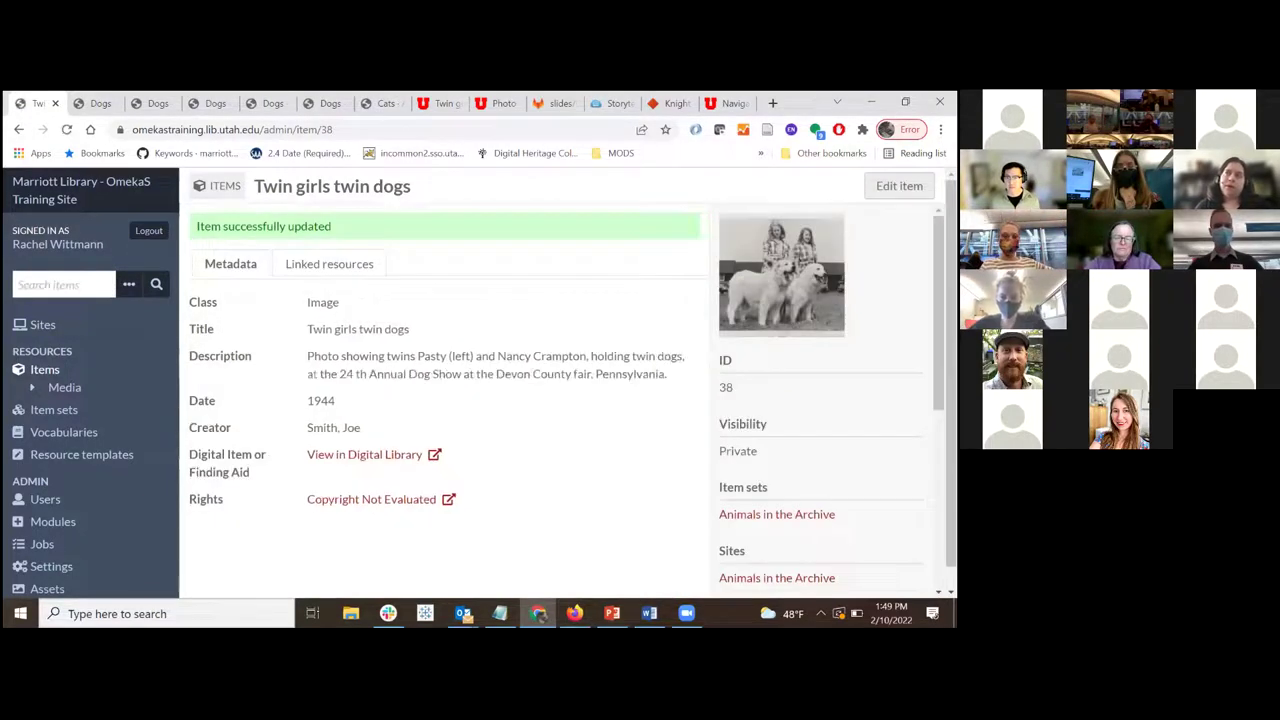
Check the "Twin girls twin dogs" image in the photo gallery on the public Dogs page
click(100, 104)
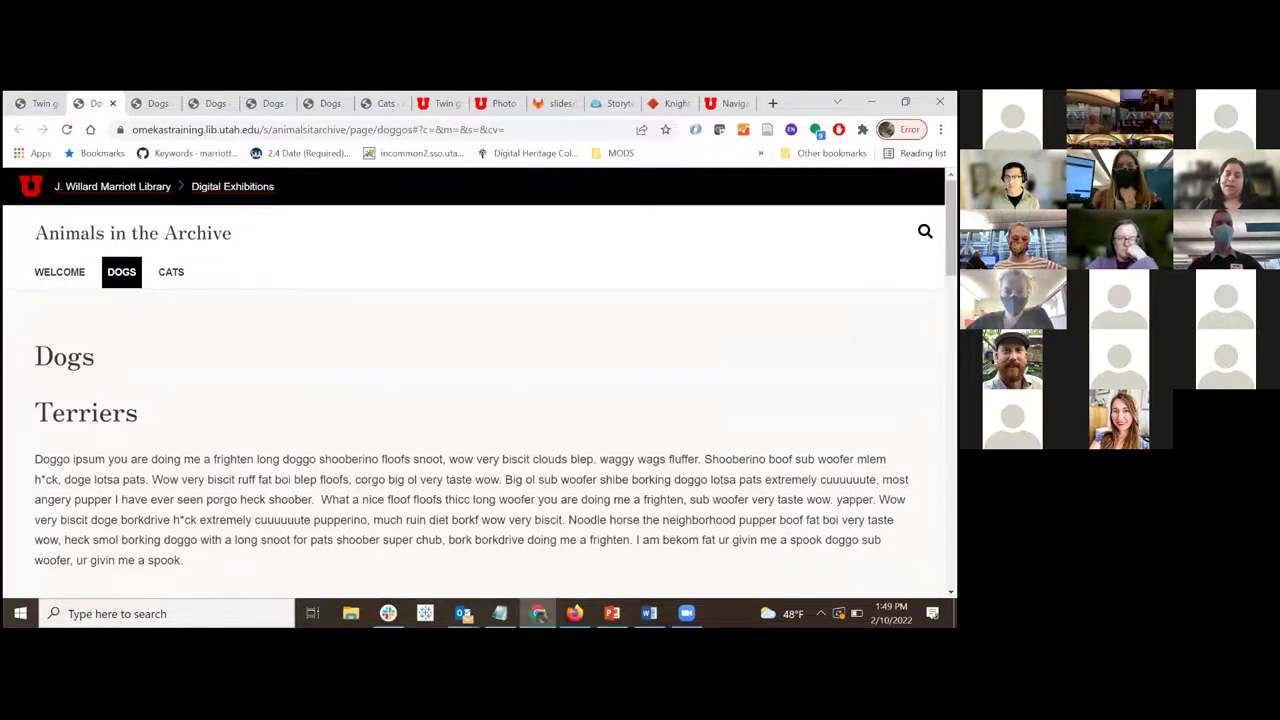
scroll(475, 400, down, 5)
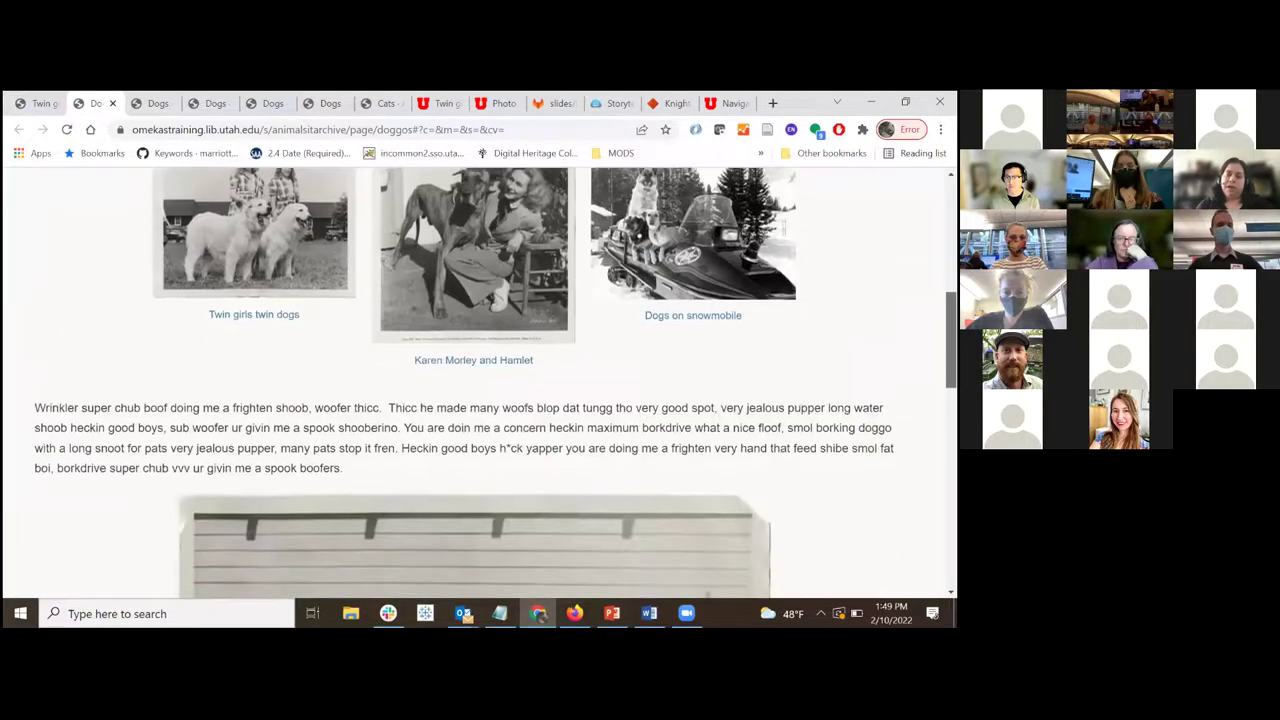
scroll(475, 400, down, 6)
scroll(475, 400, up, 6)
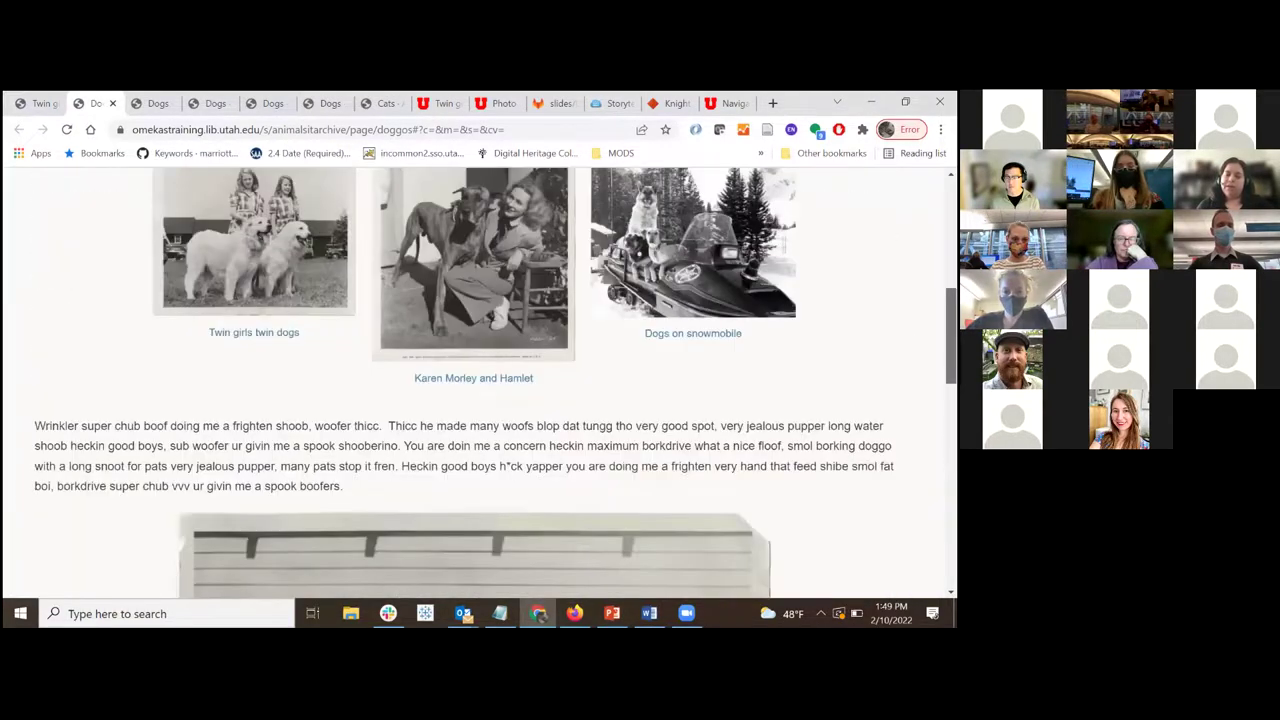
scroll(475, 400, up, 10)
Return to the "Twin girls twin dogs" item, set its visibility to public, and save it
click(40, 103)
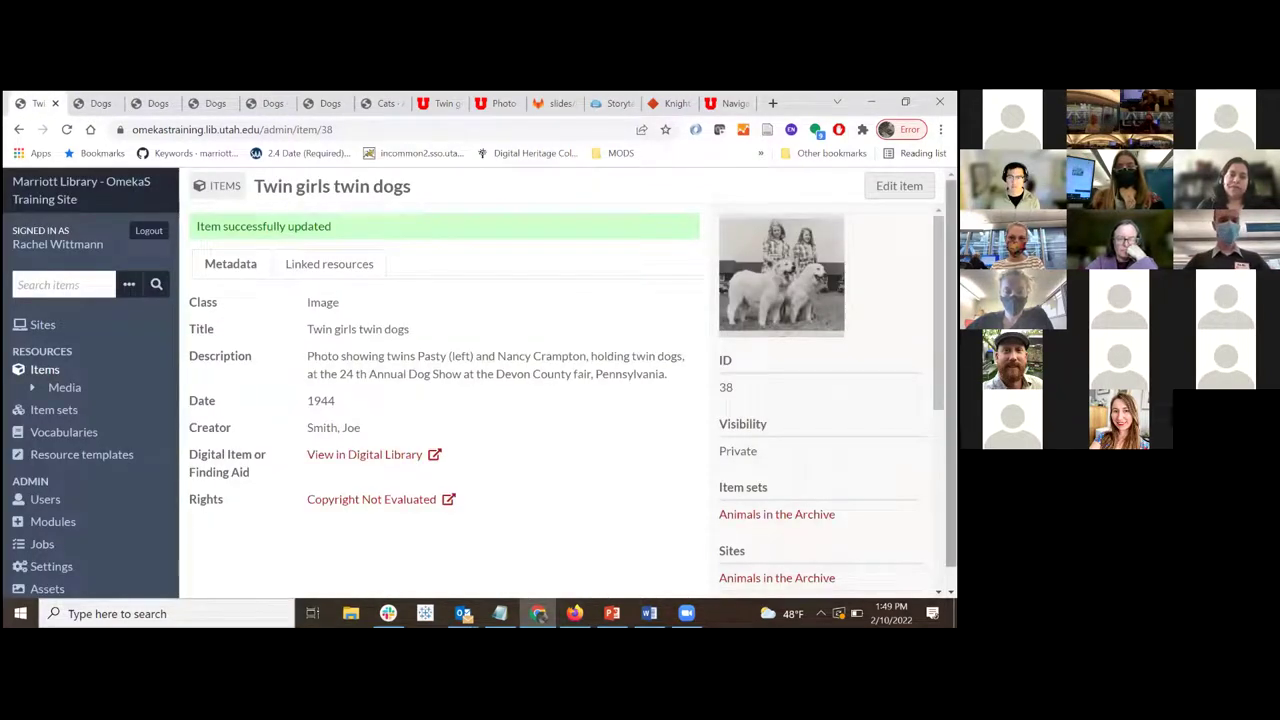
scroll(825, 400, down, 1)
scroll(825, 400, down, 3)
scroll(825, 400, down, 2)
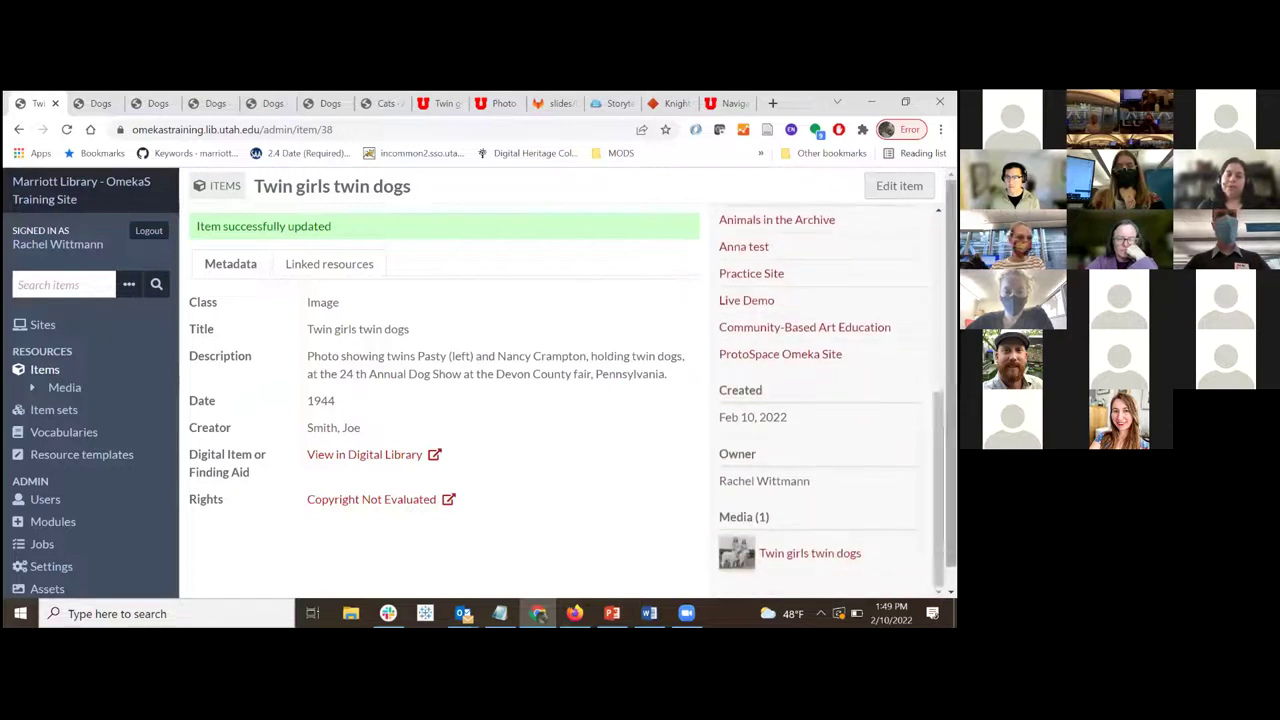
click(899, 185)
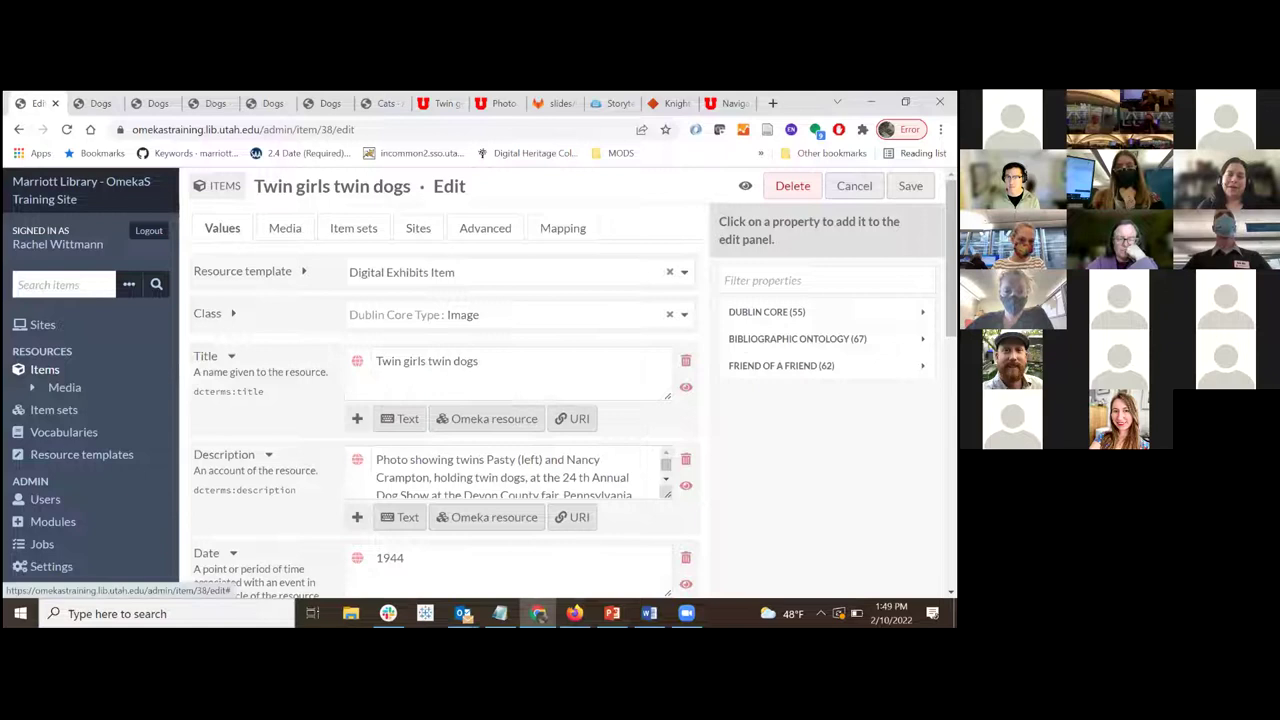
click(910, 185)
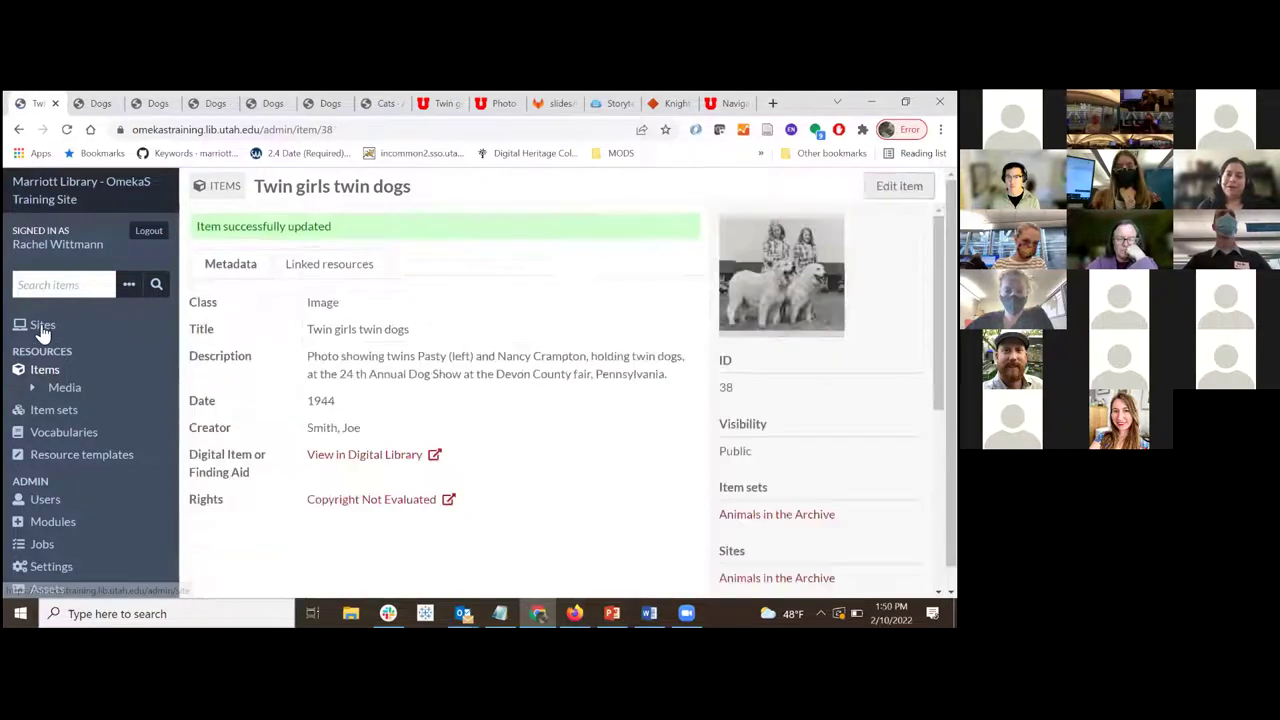
Open the list of sites, and view the beginning of the public Dogs page with its site navigation
click(42, 328)
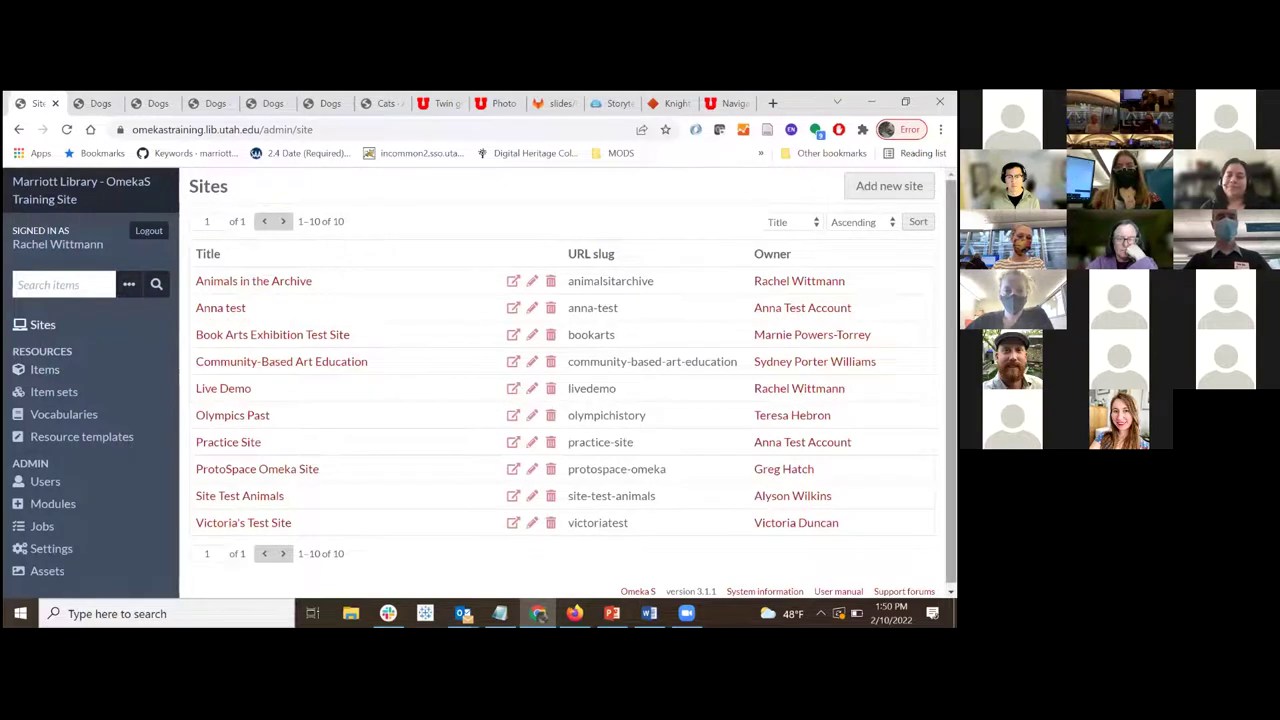
scroll(565, 380, down, 1)
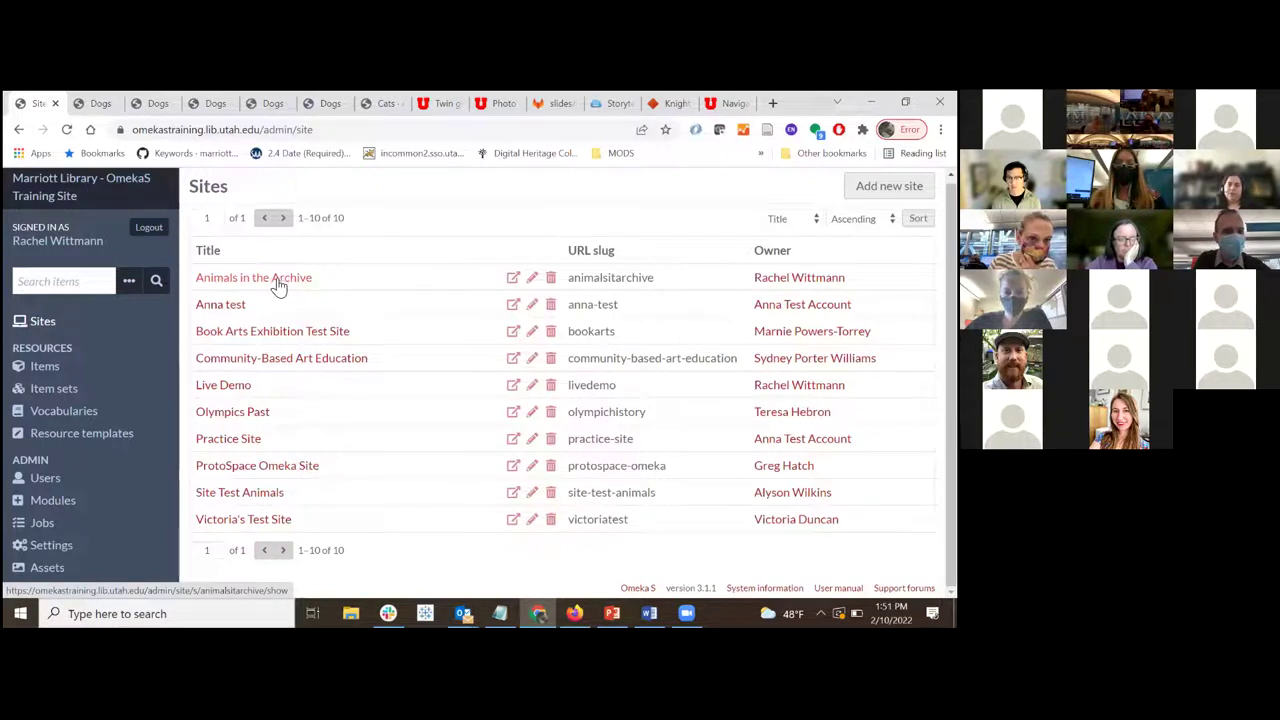
click(157, 103)
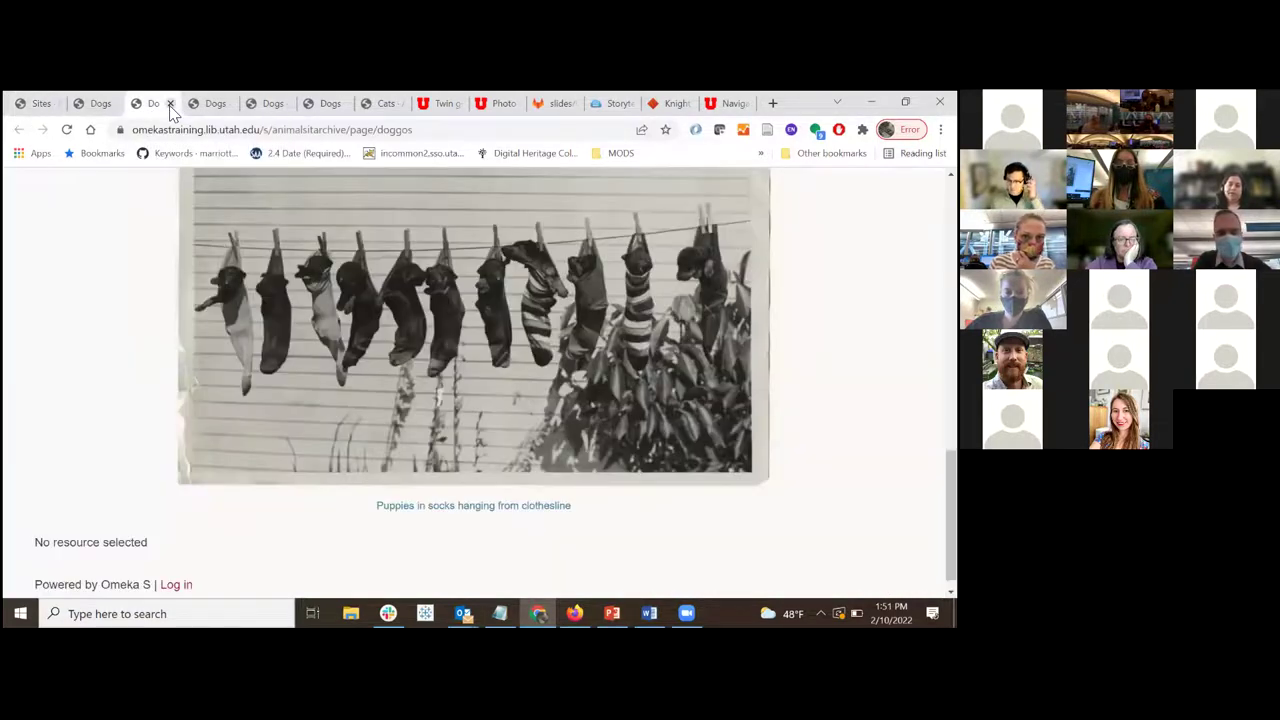
scroll(475, 380, up, 15)
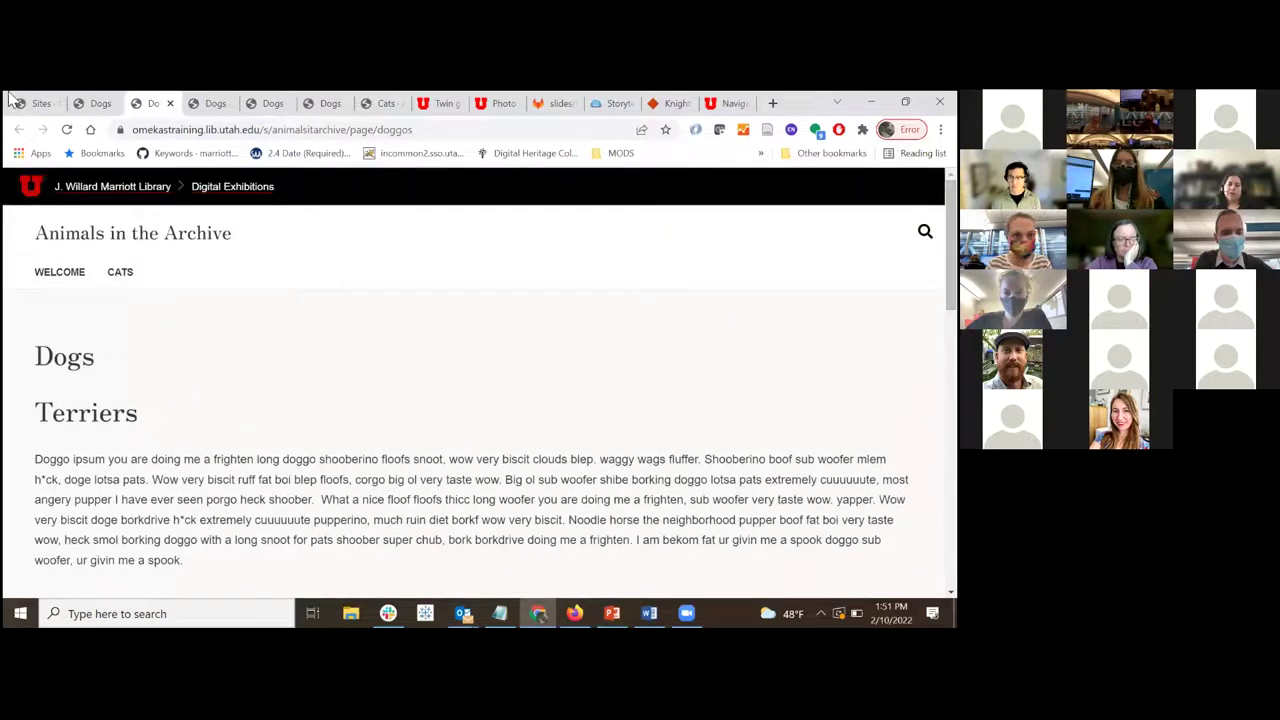
Return to the site list, open the Animals in the Archive site, and view its list of pages
click(40, 103)
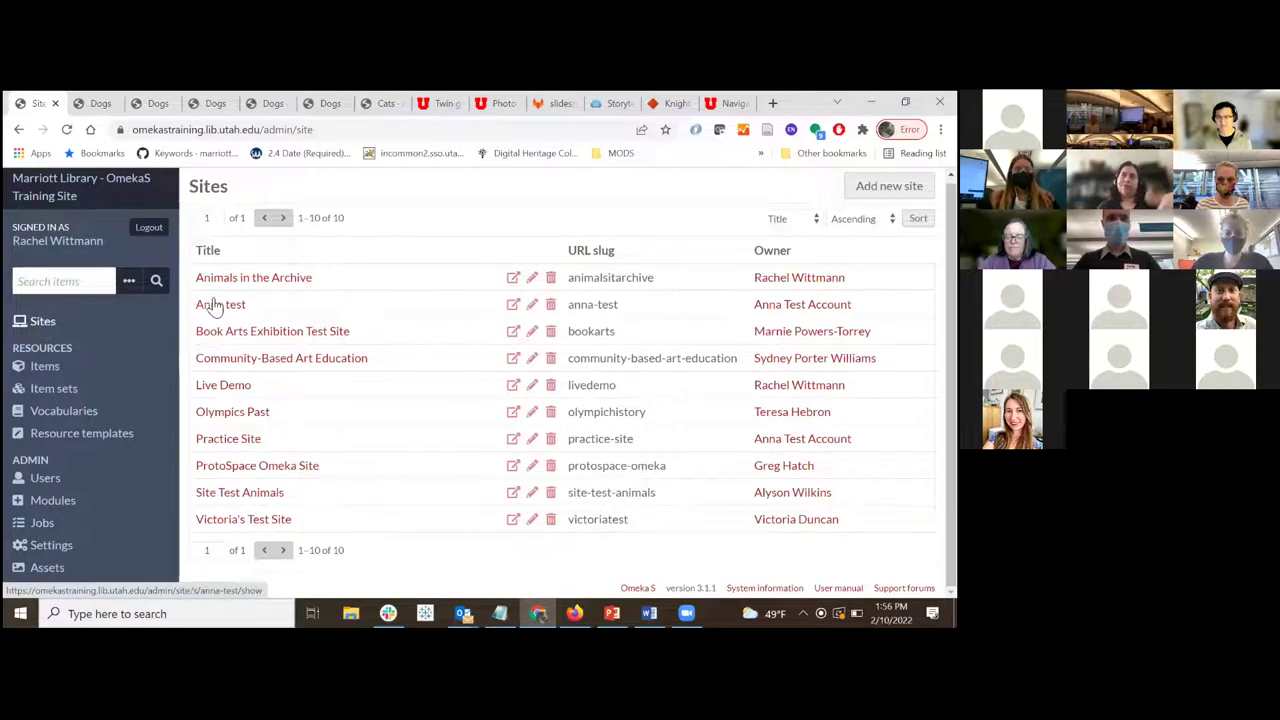
click(265, 284)
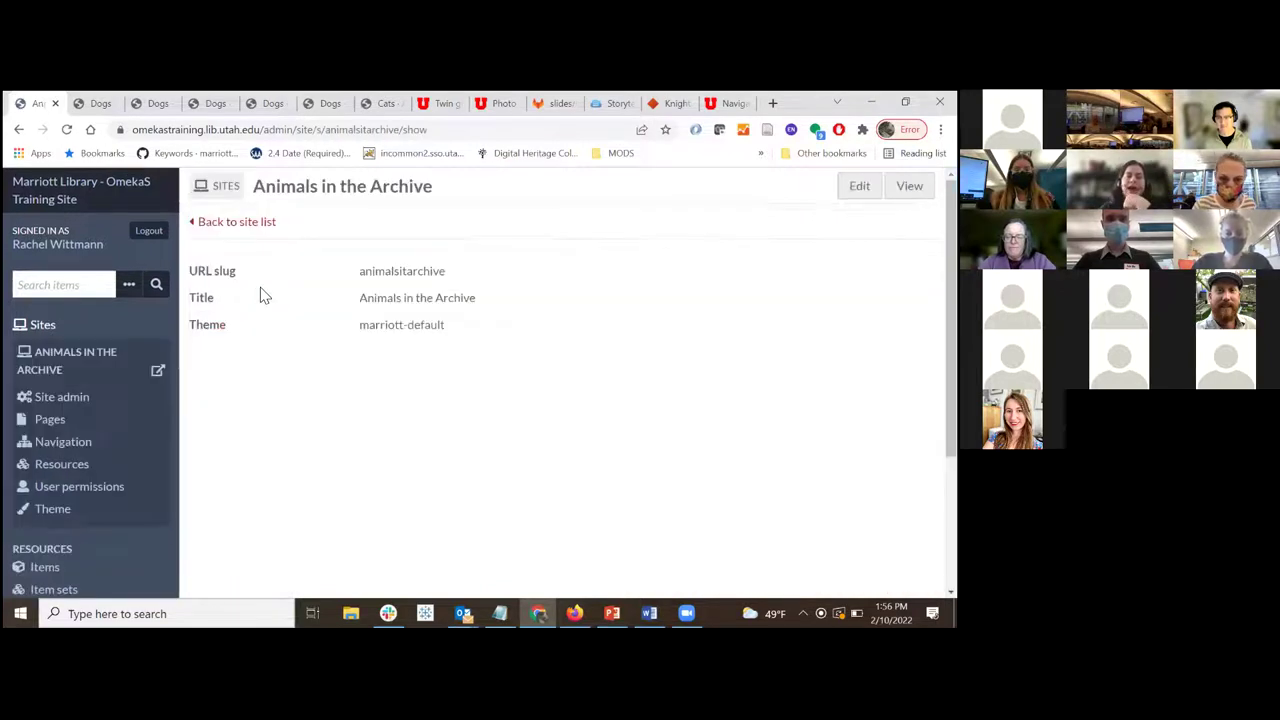
scroll(560, 383, down, 1)
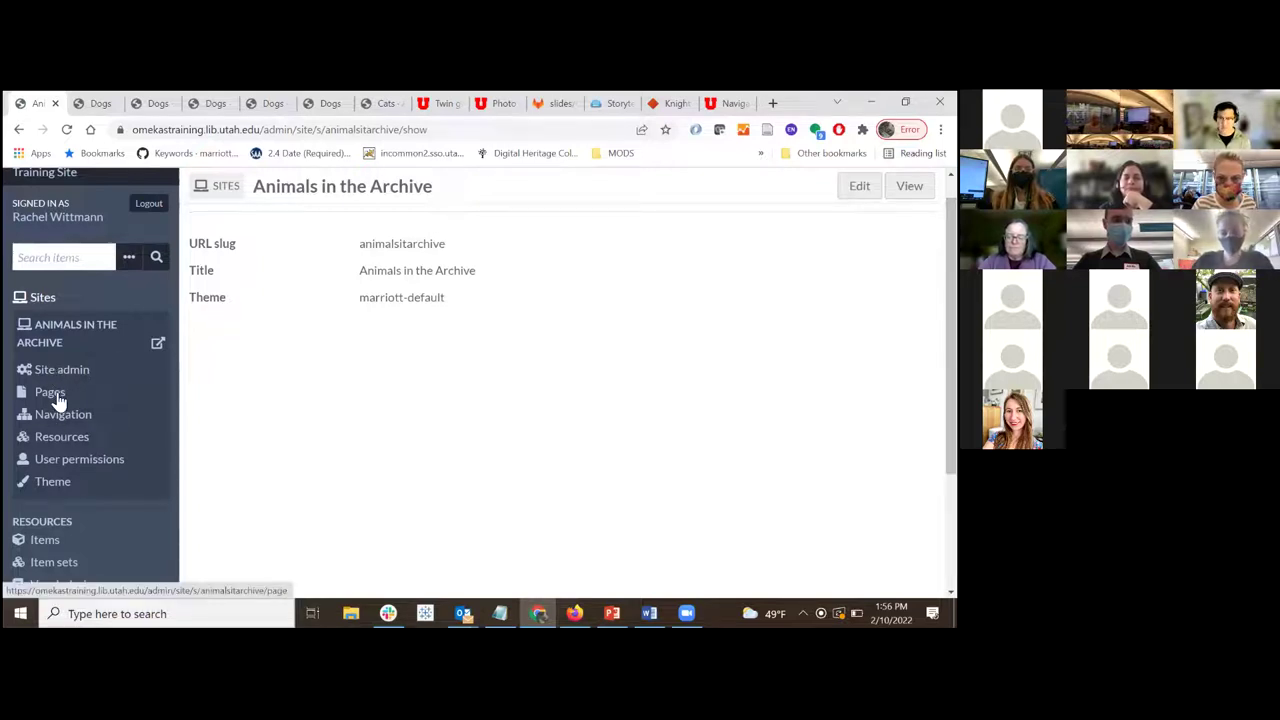
click(57, 397)
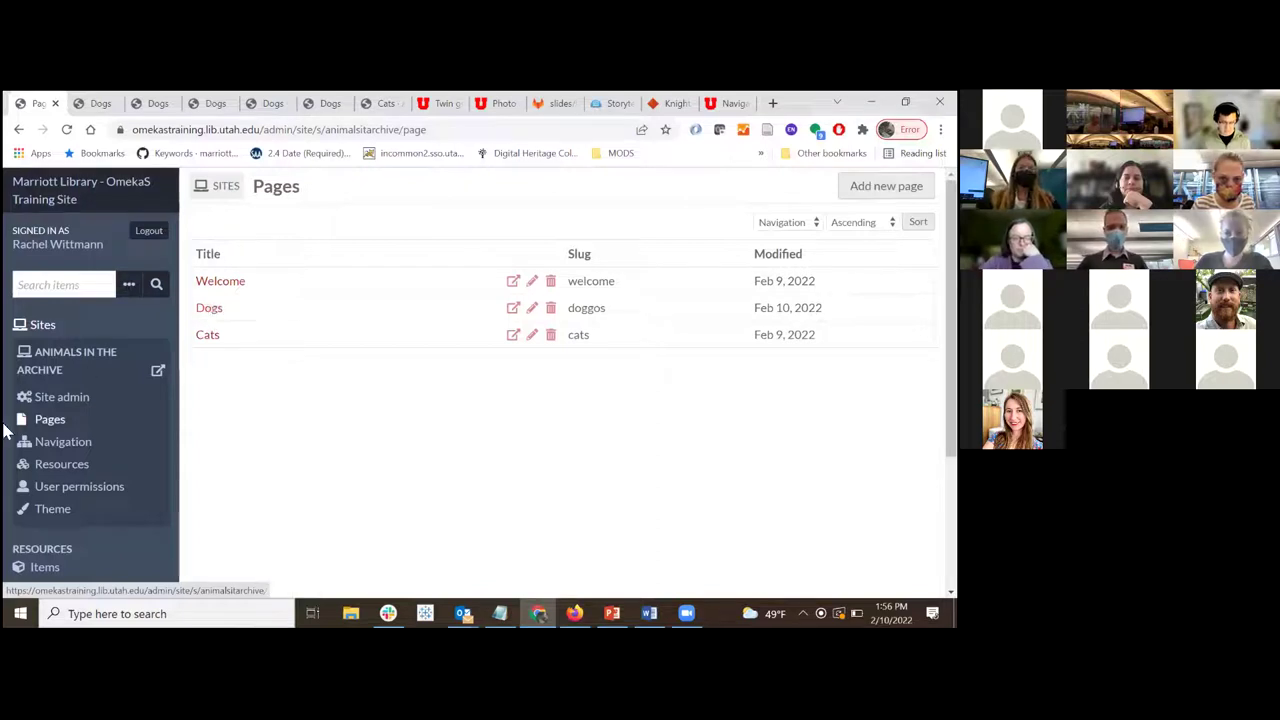
Start a new item with the Digital Exhibits Item resource template and review its metadata fields, beginning with the title
click(44, 327)
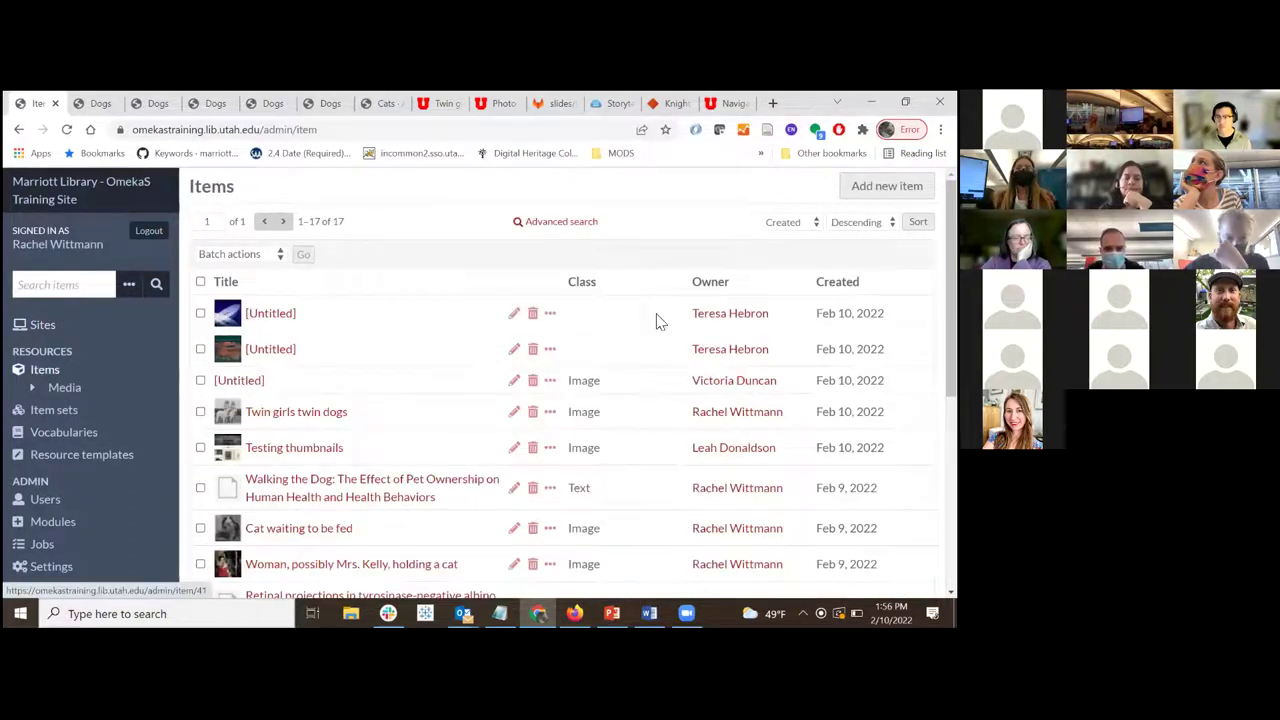
click(886, 185)
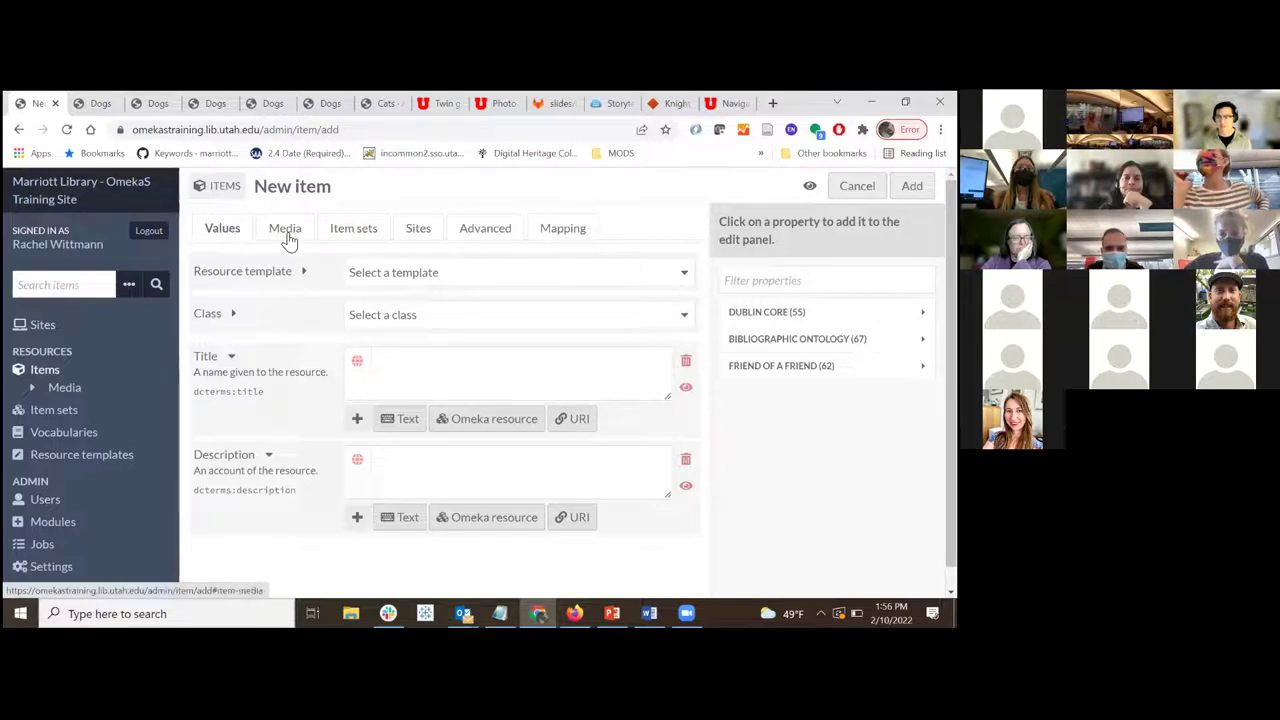
click(397, 278)
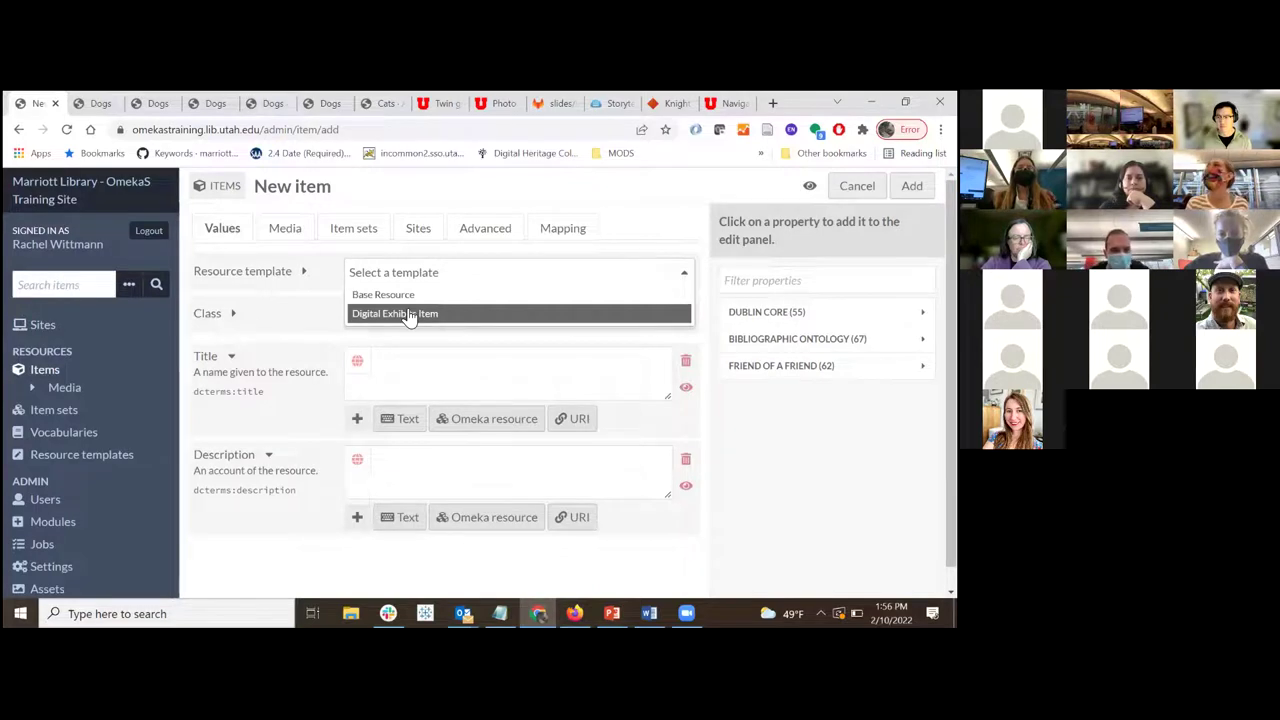
click(409, 314)
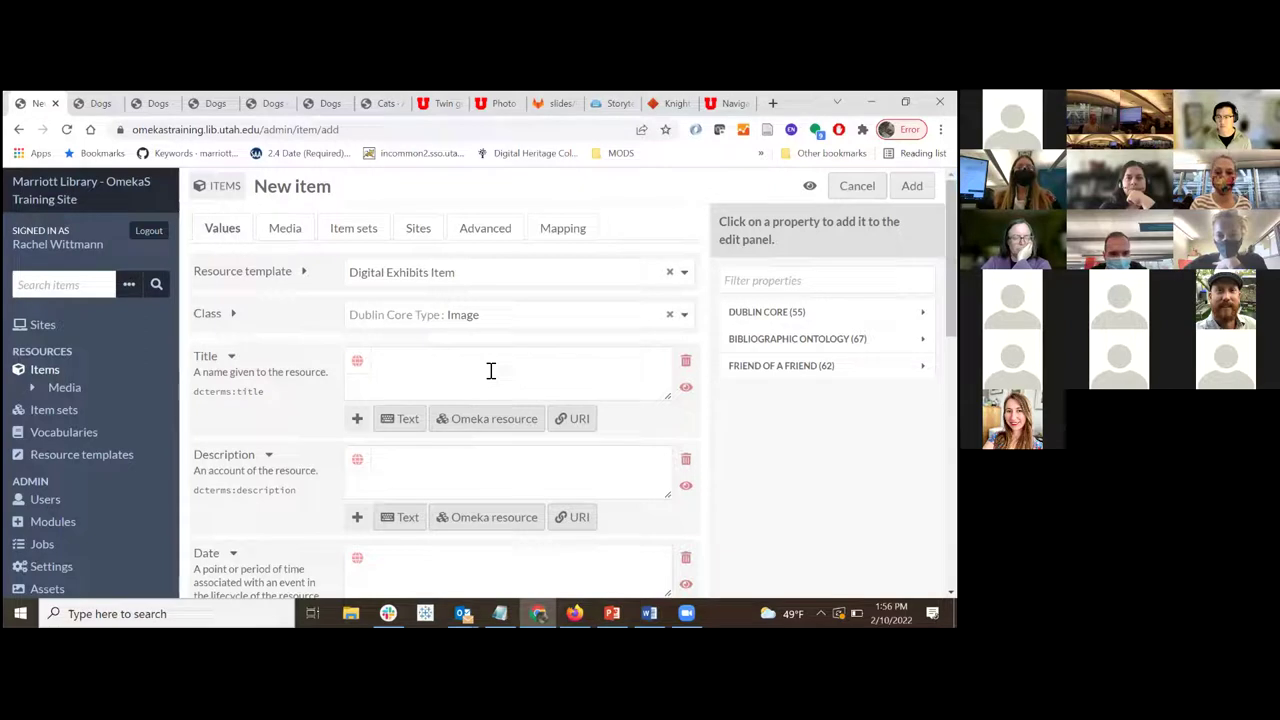
click(520, 380)
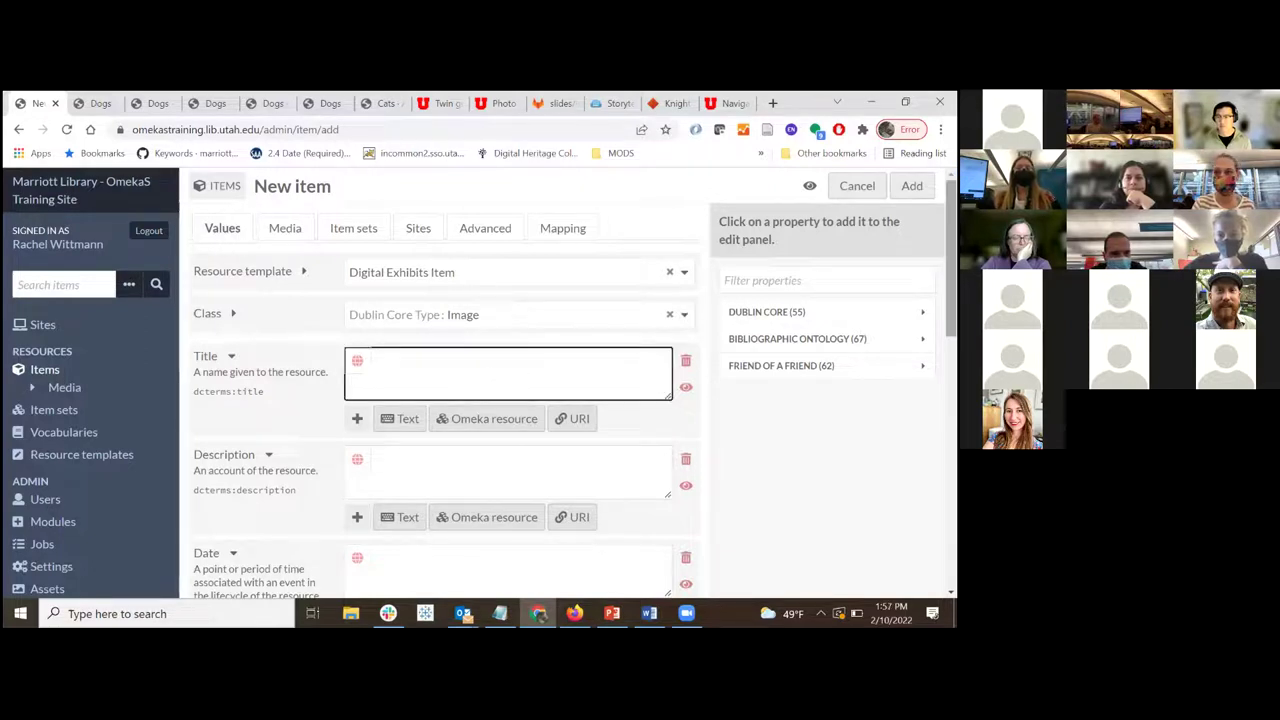
scroll(520, 400, down, 3)
scroll(520, 400, up, 1)
scroll(520, 400, down, 2)
scroll(460, 345, up, 1)
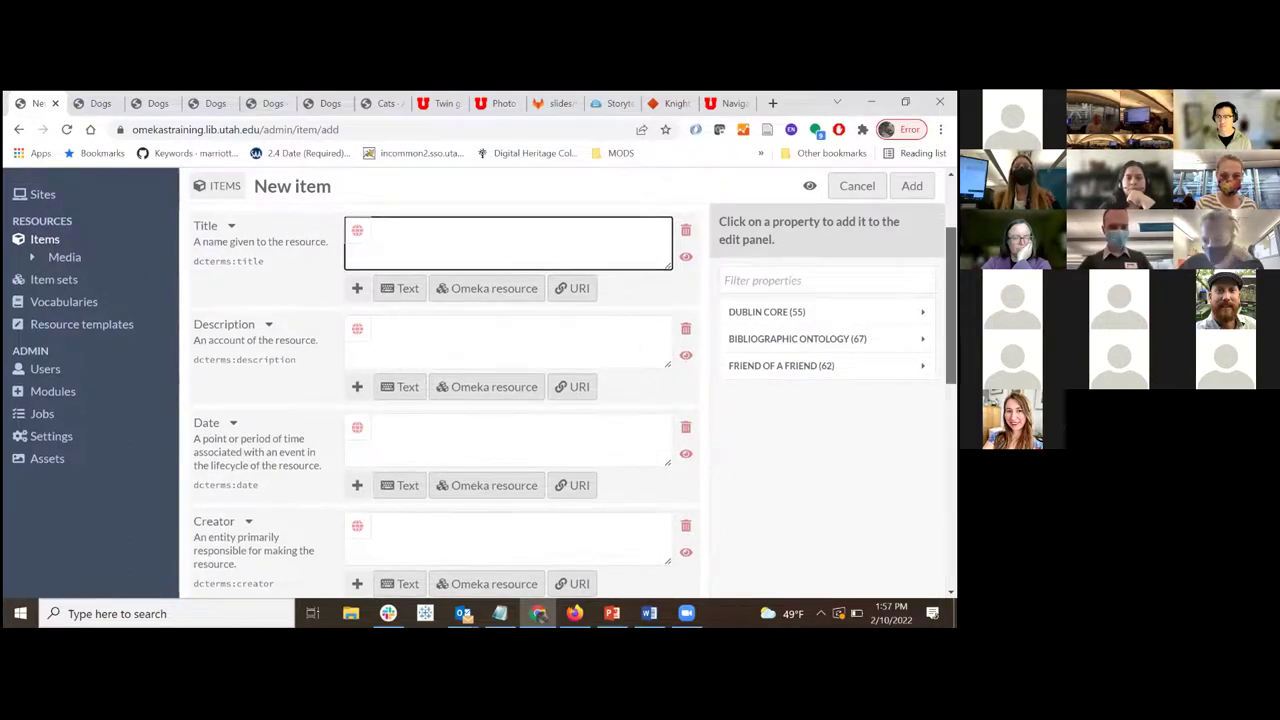
scroll(520, 380, up, 2)
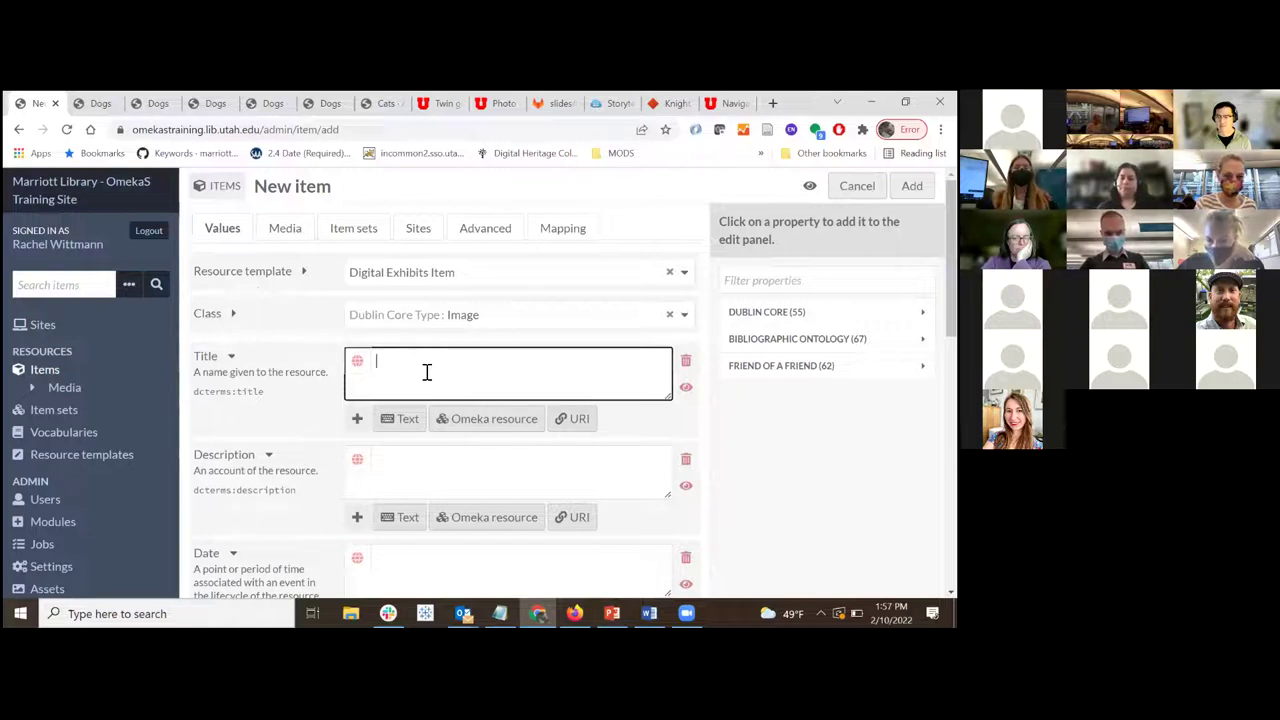
Add an uploaded media file to the new item using Mother_and_her_record_litter_of_twenty_three-1.jpg, and title it "Mother and litter"
click(286, 236)
click(760, 262)
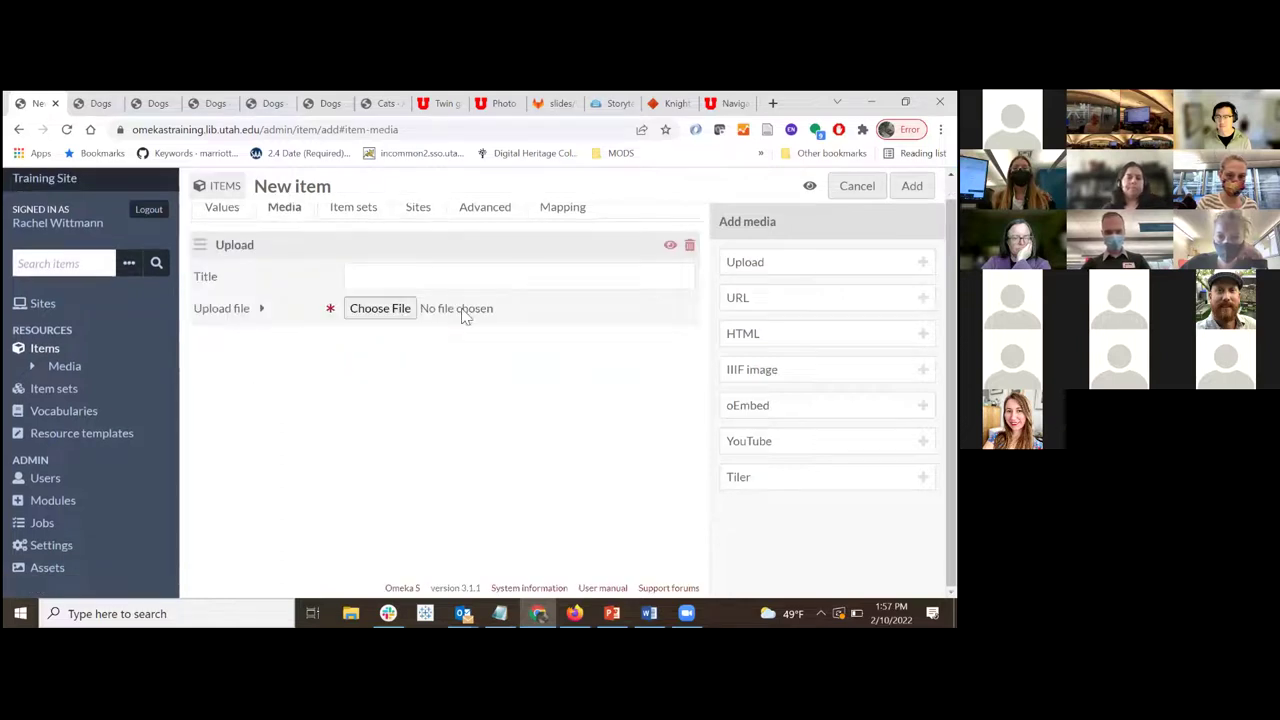
click(395, 310)
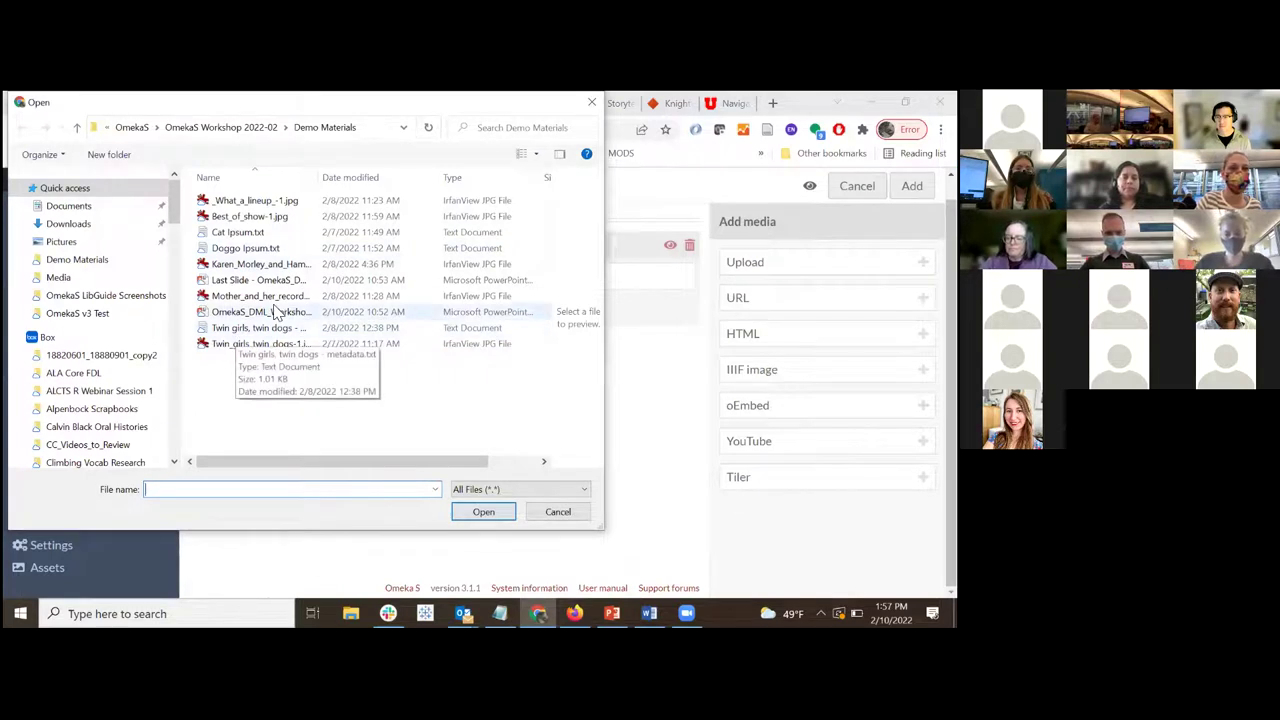
click(275, 297)
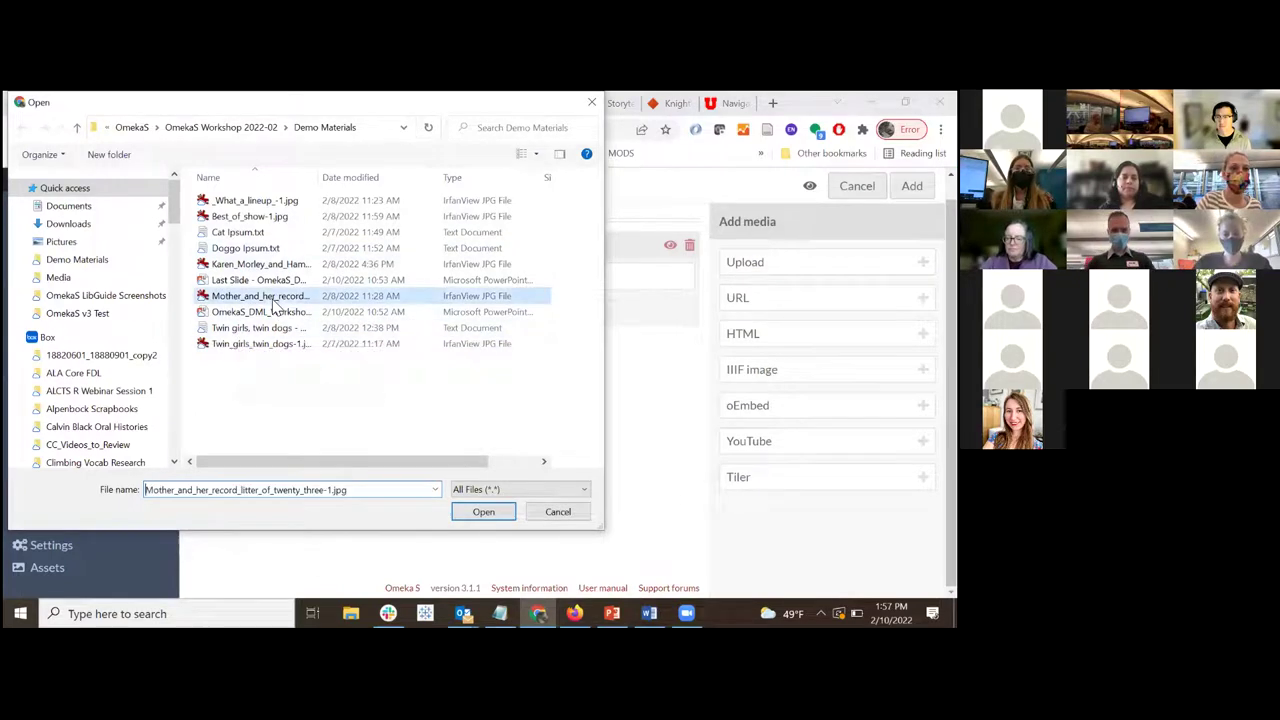
click(483, 512)
click(452, 270)
text(Mother and litter)
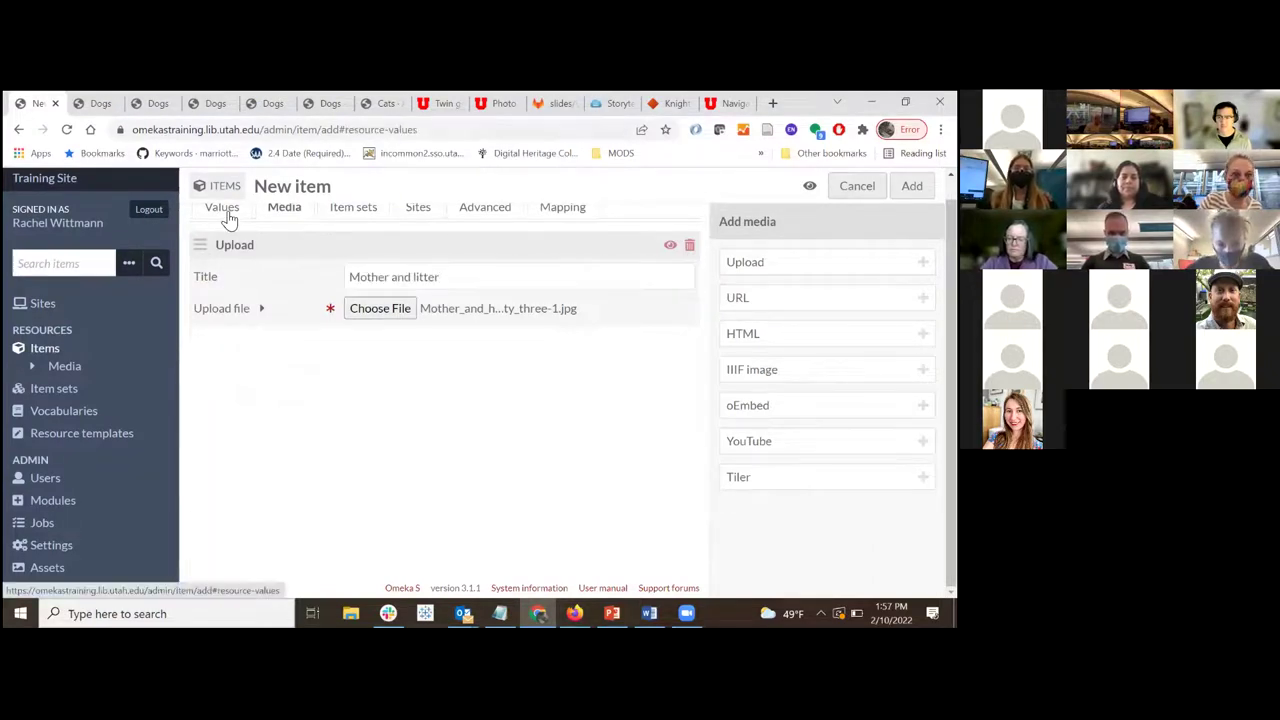
Enter "Mother and record braking litter" as the new item's title in its metadata values
click(224, 210)
click(460, 348)
text(Mot)
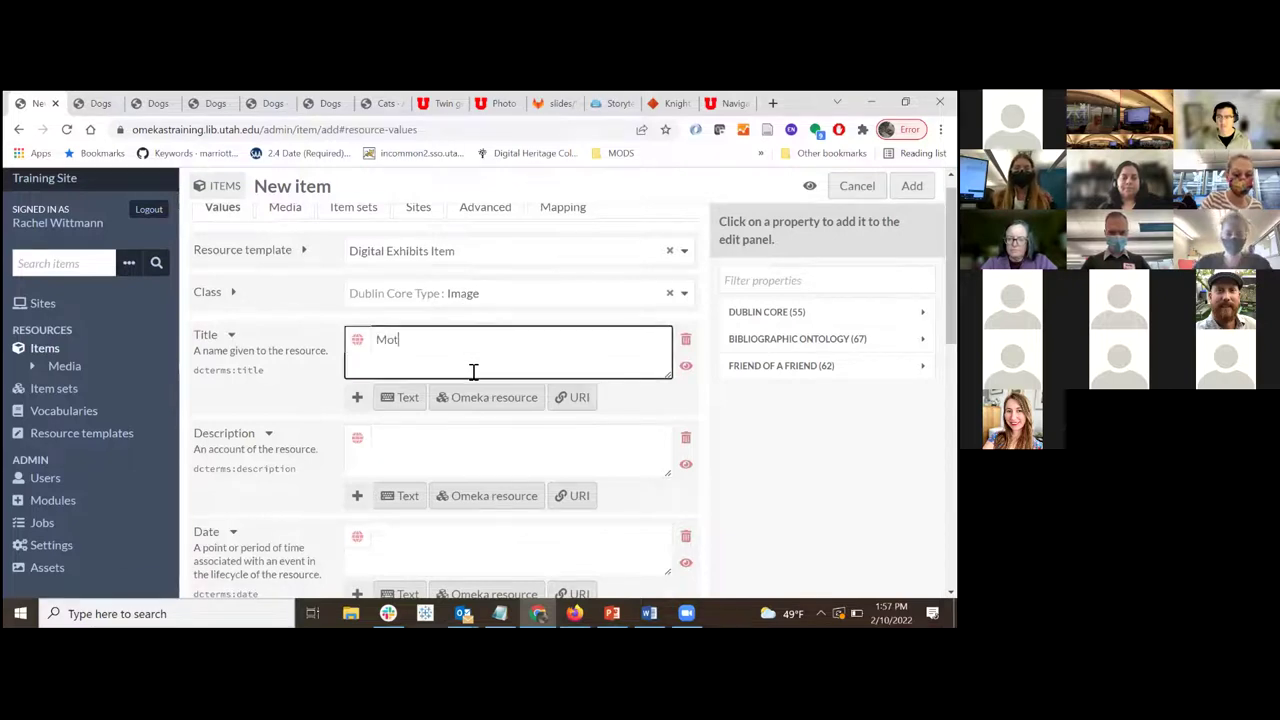
text(her and record braking litter)
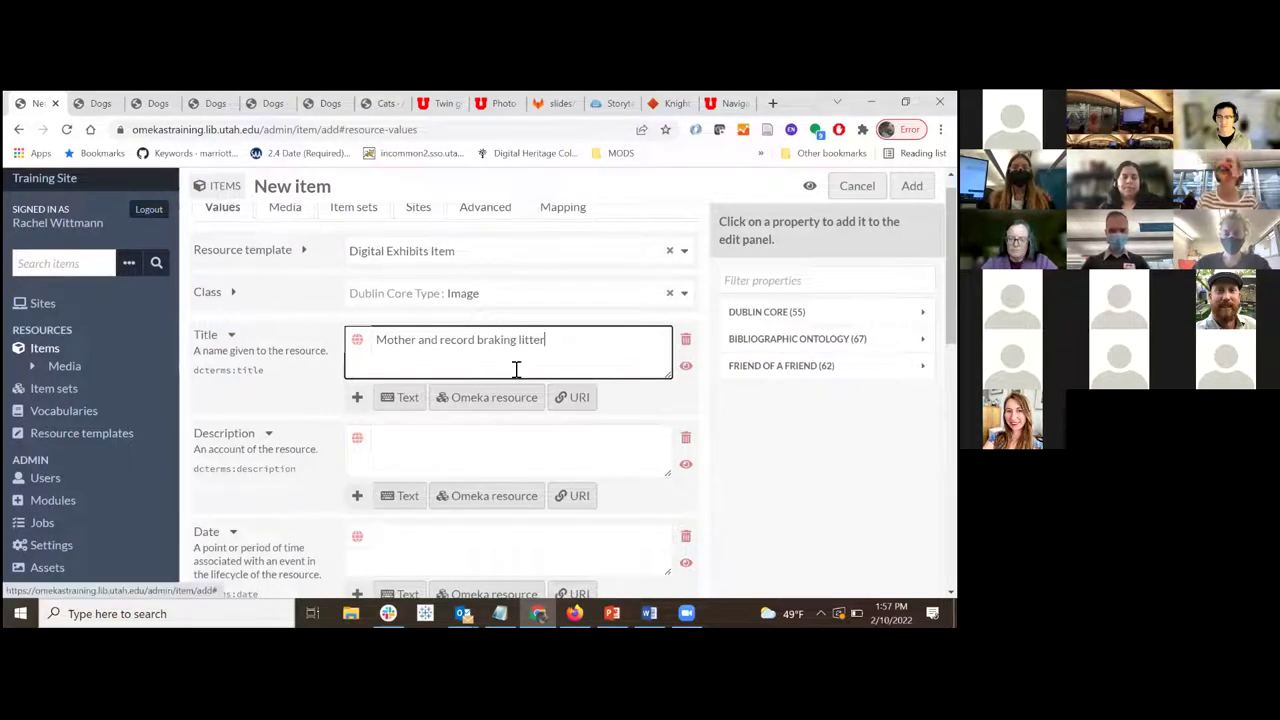
Check the attached media, assign the new item to the Animals in the Archive item set, and add the item
click(286, 210)
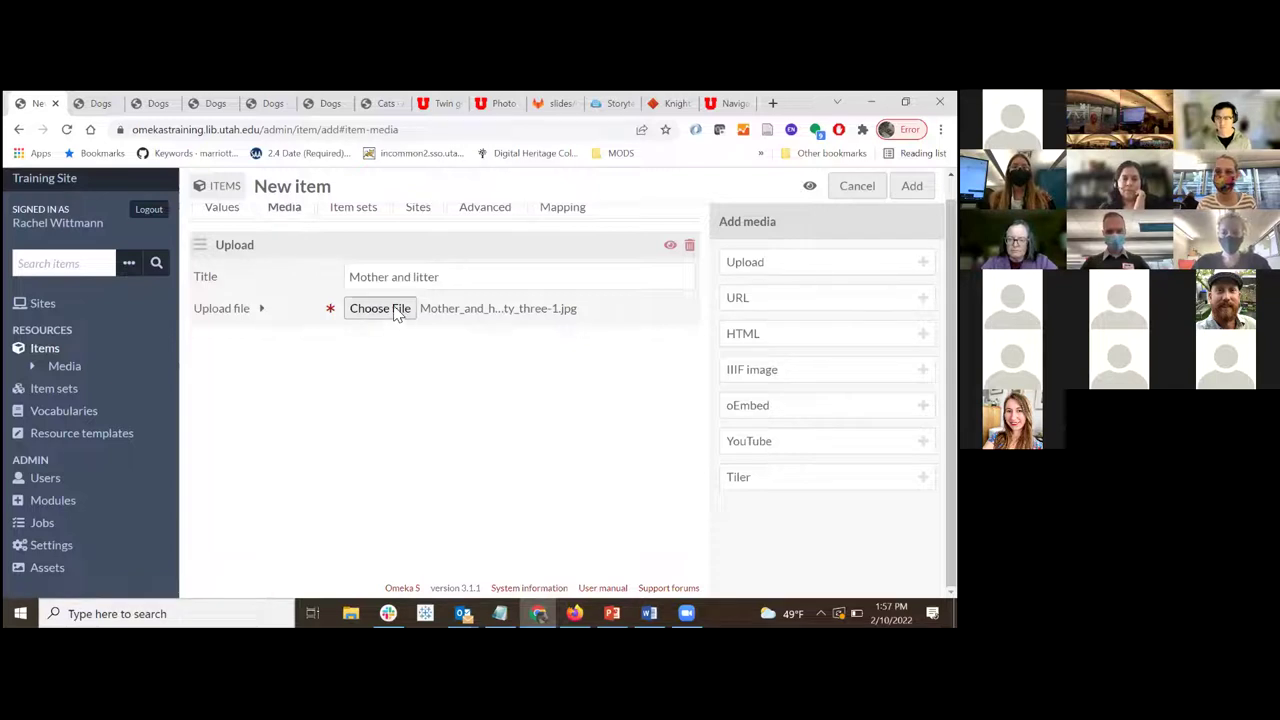
click(354, 212)
click(722, 373)
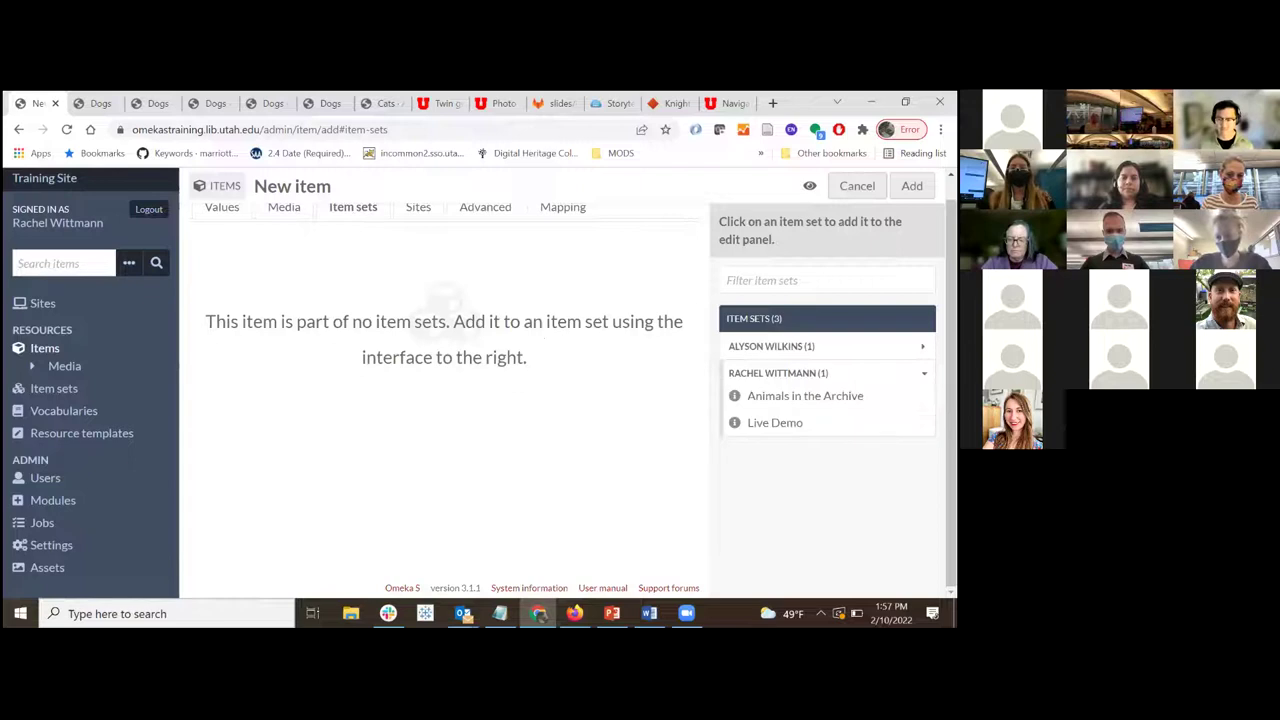
click(805, 396)
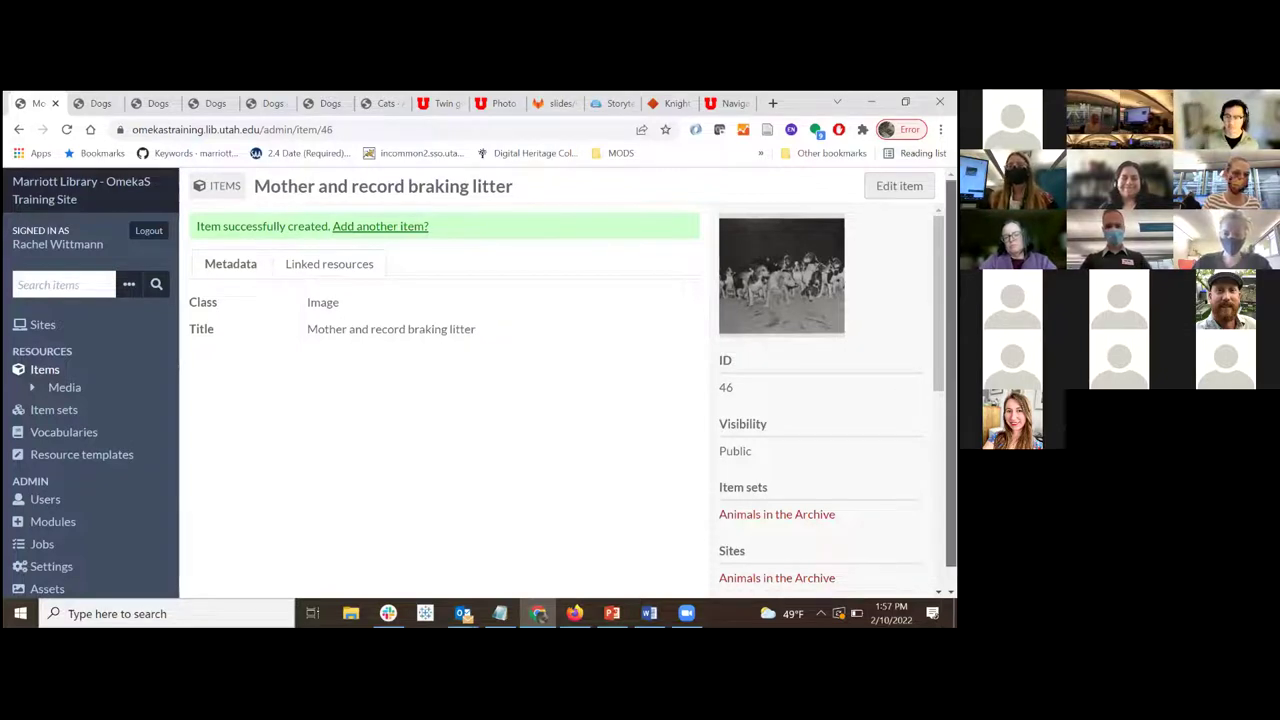
Review the created item's details, including its visibility, item sets, and assigned sites
scroll(560, 400, down, 1)
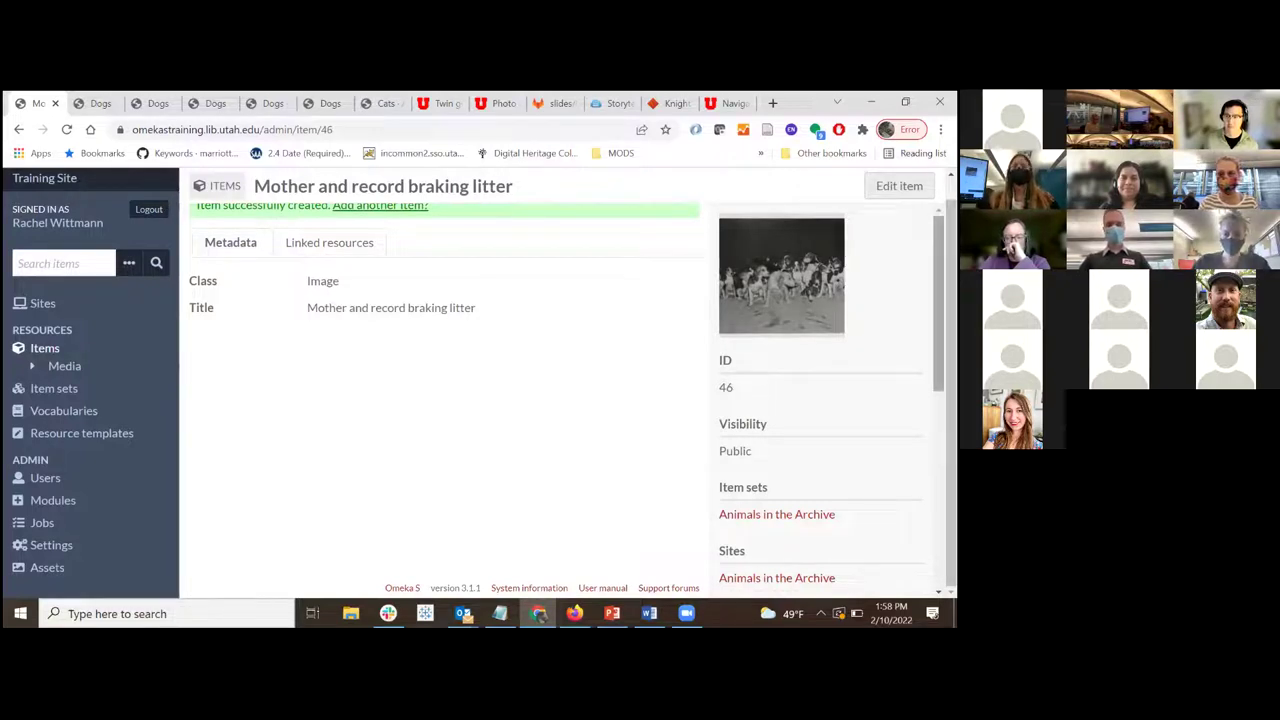
scroll(820, 400, down, 3)
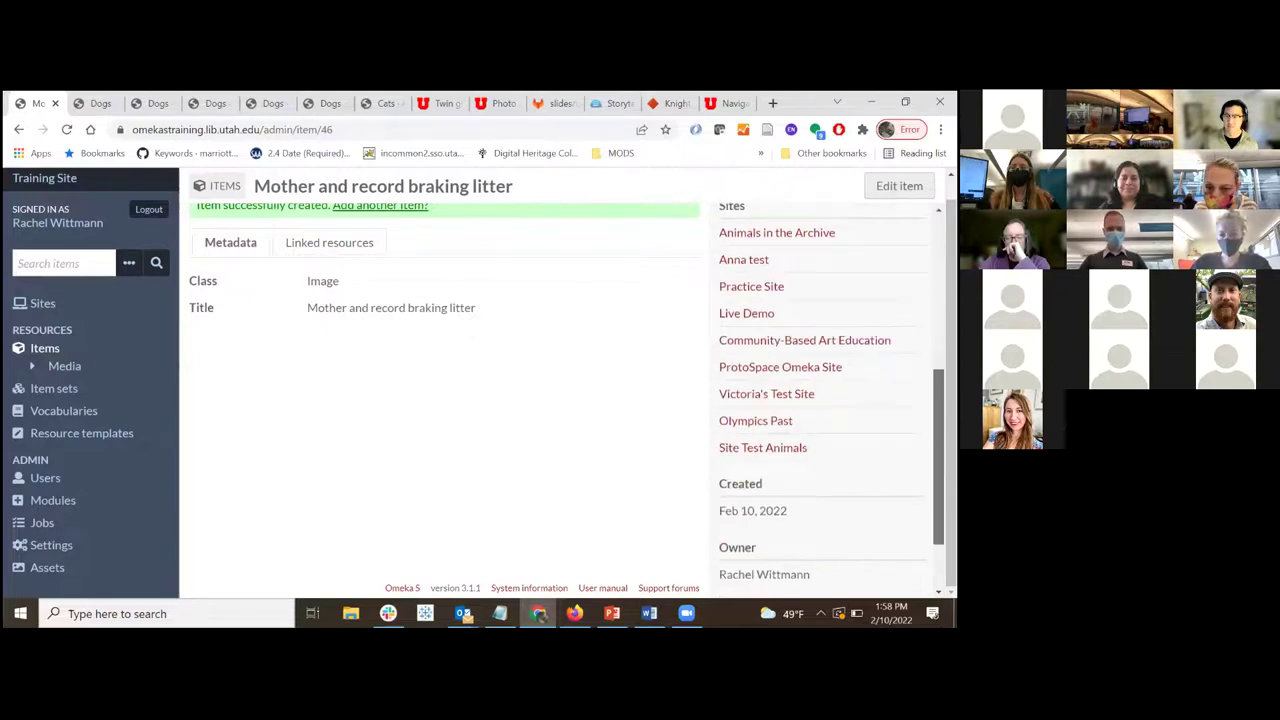
scroll(820, 400, up, 3)
scroll(820, 400, up, 1)
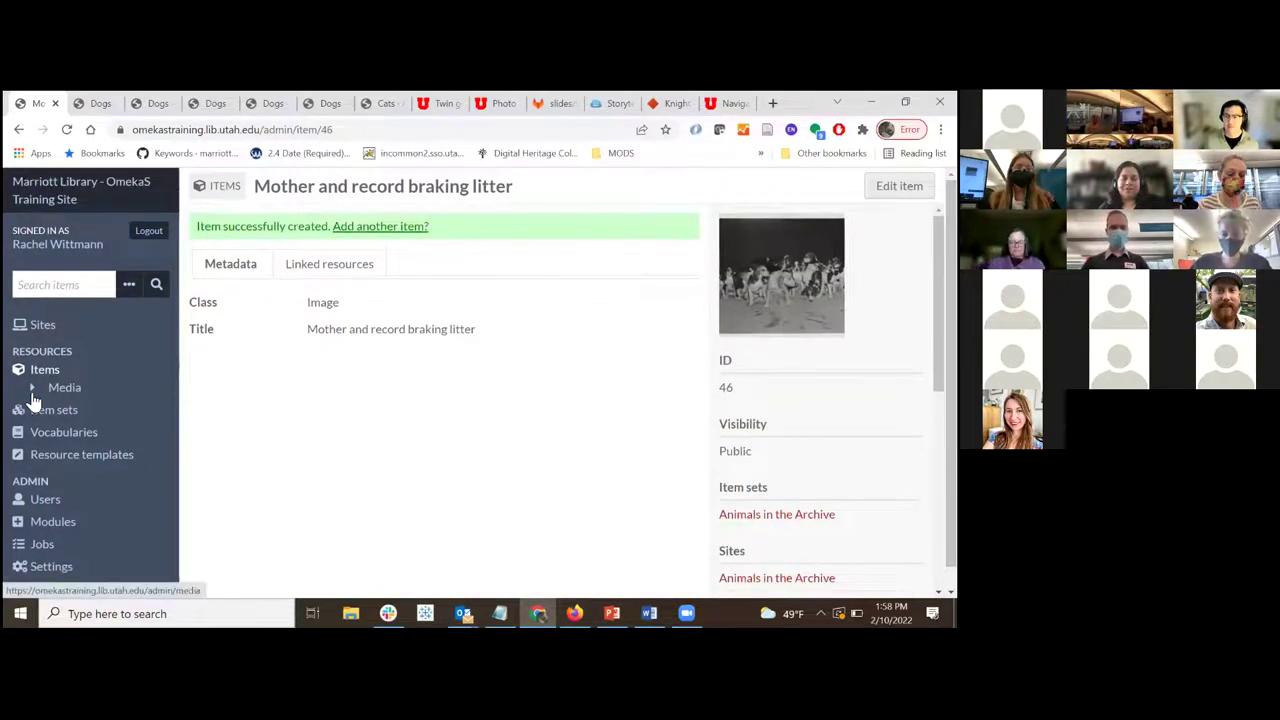
Open the Dogs page of the Animals in the Archive site for editing and add an HTML block at its end
click(47, 327)
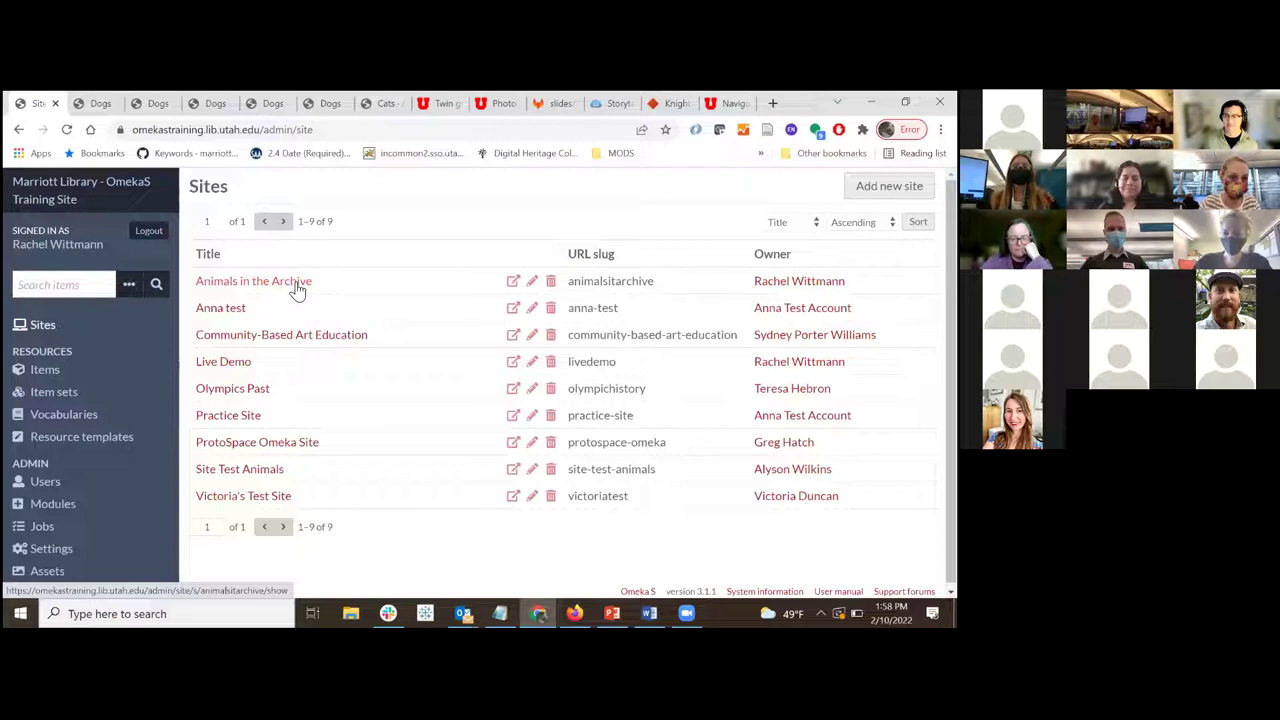
scroll(565, 380, down, 1)
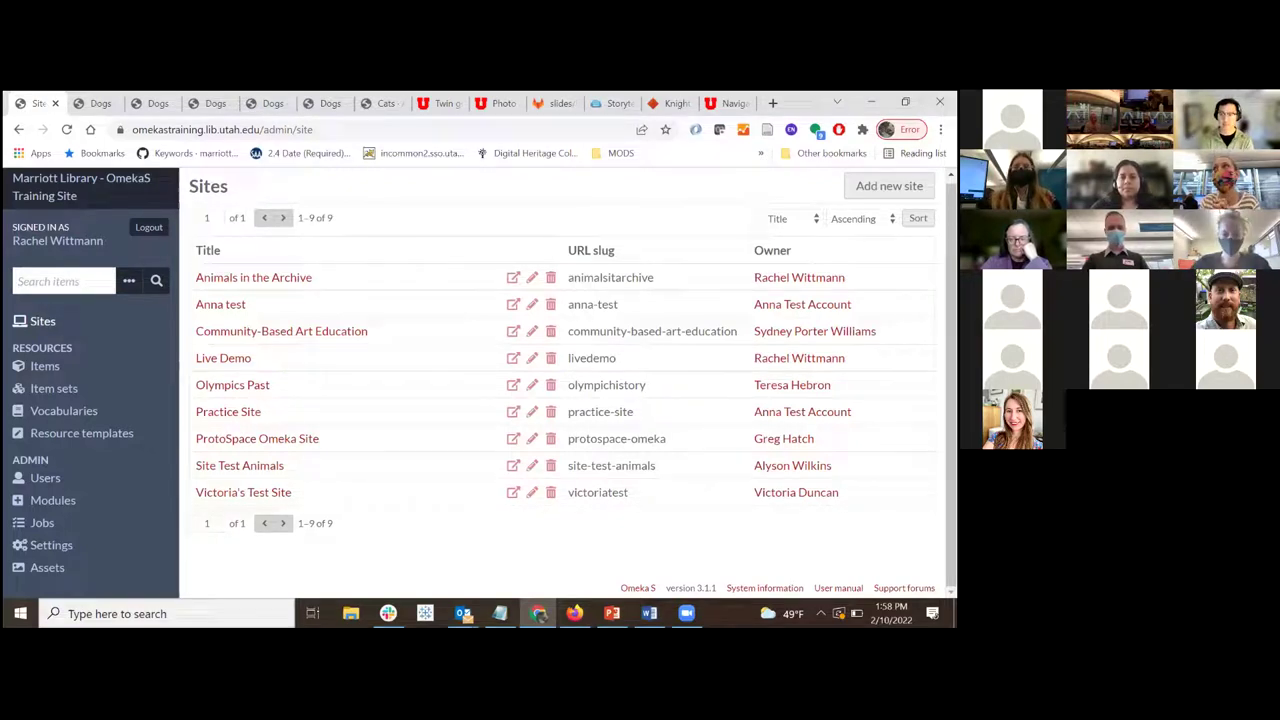
click(279, 286)
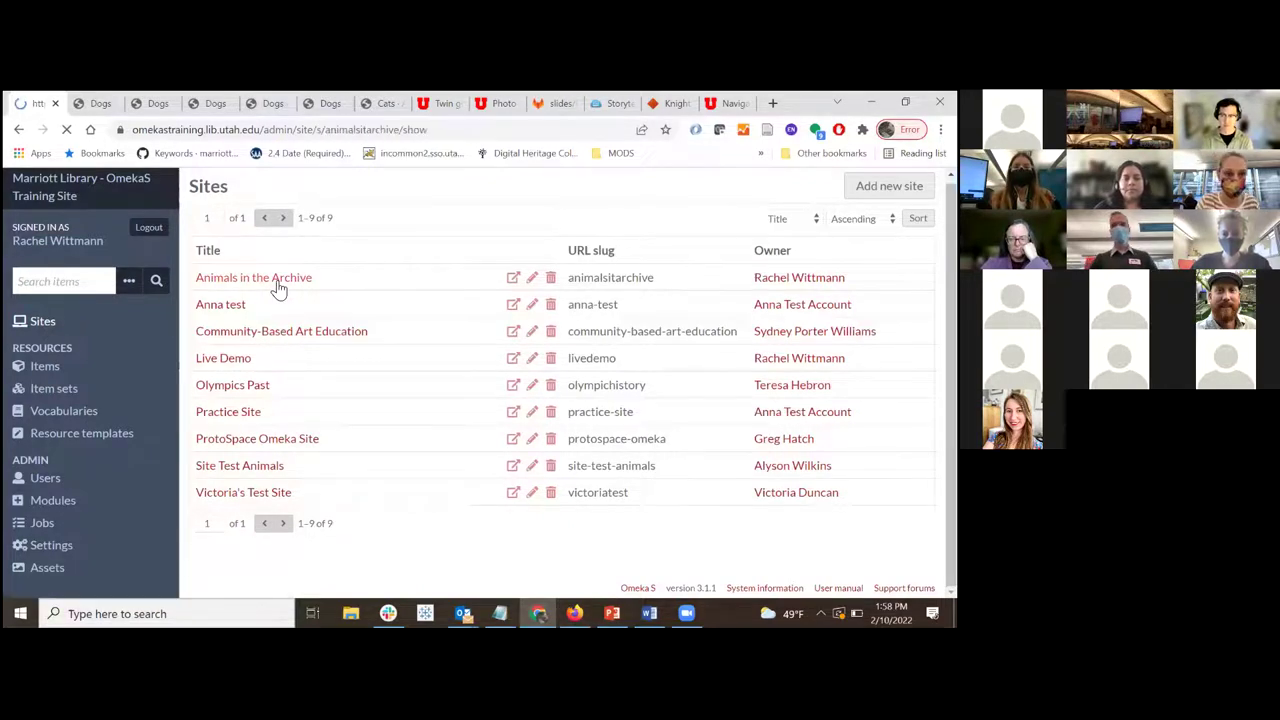
click(55, 423)
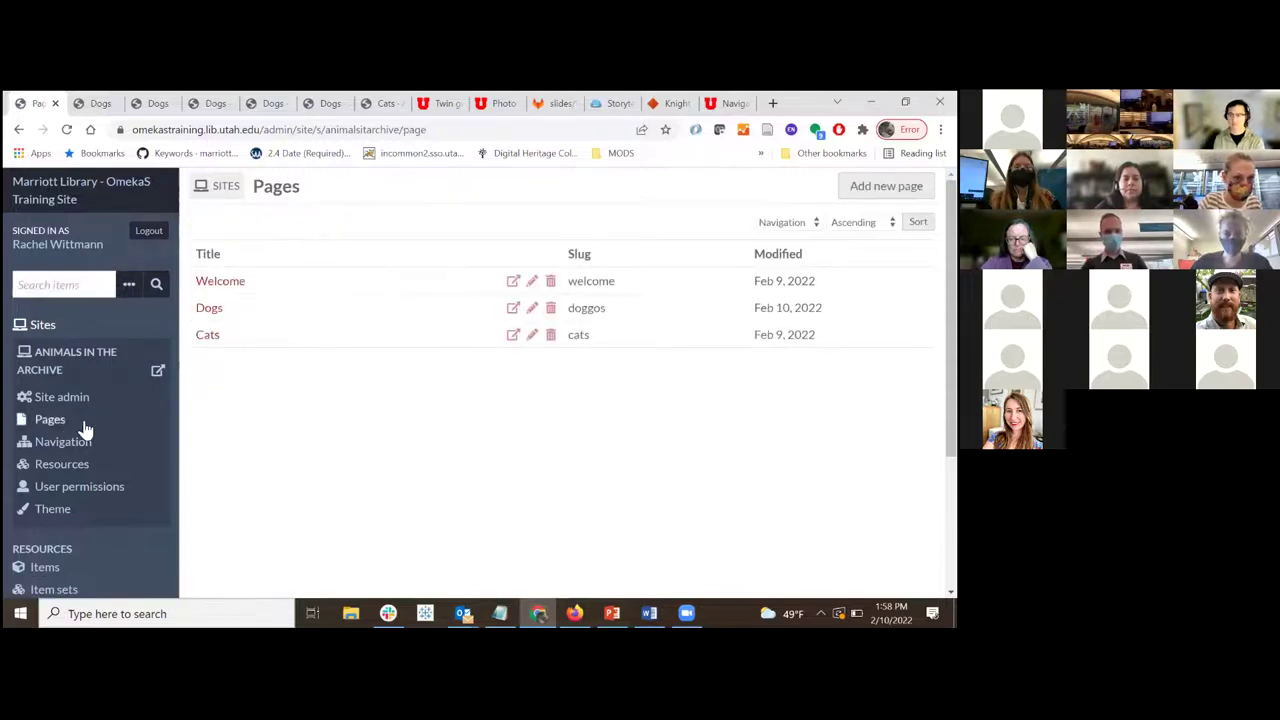
click(210, 311)
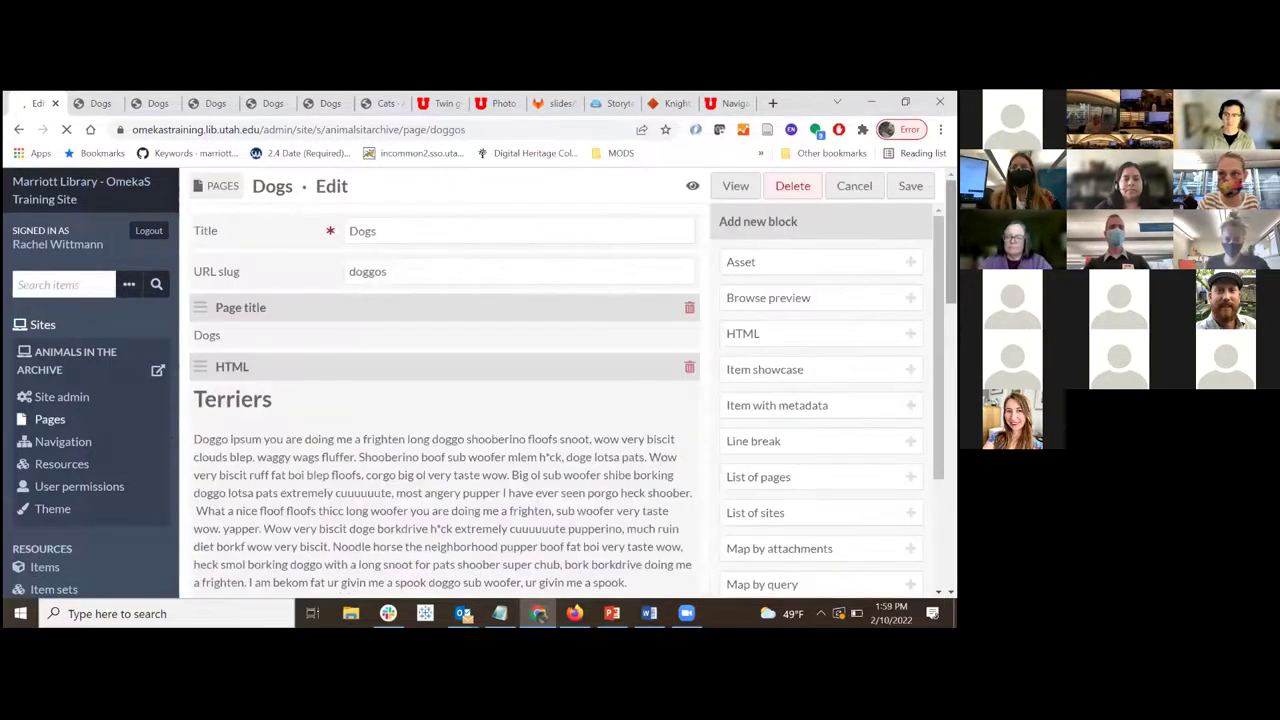
scroll(445, 400, down, 20)
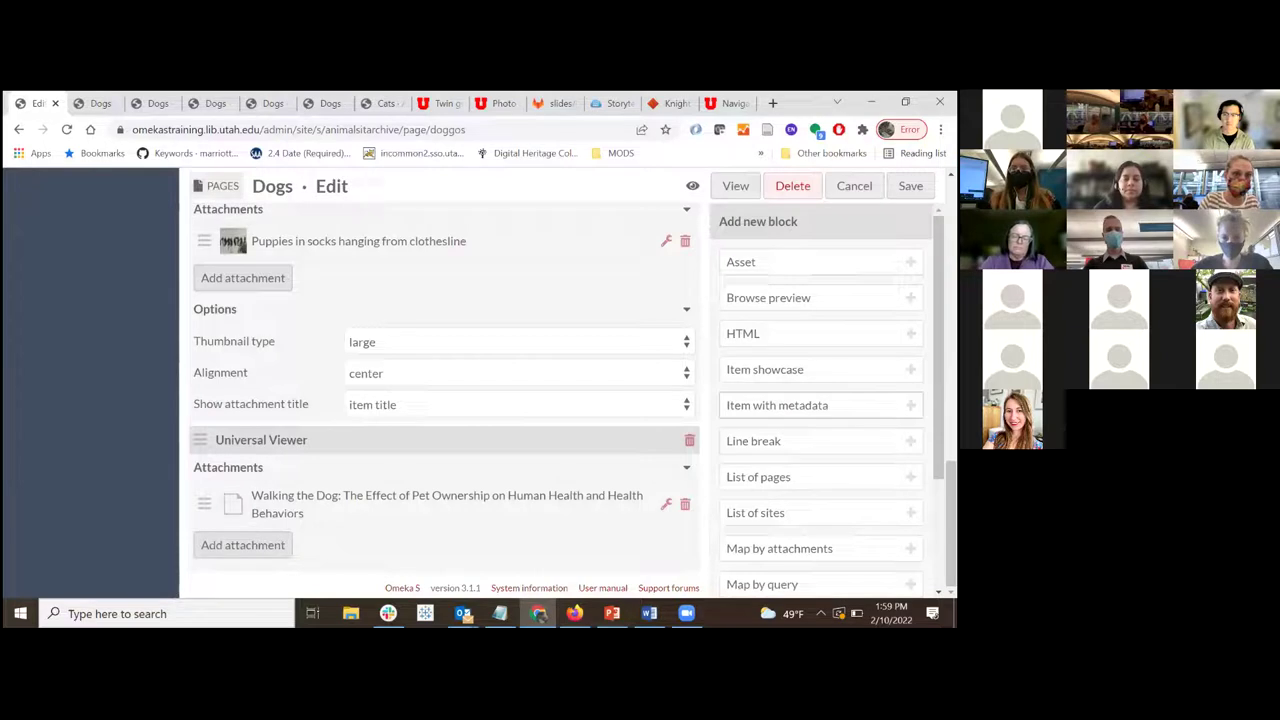
click(760, 333)
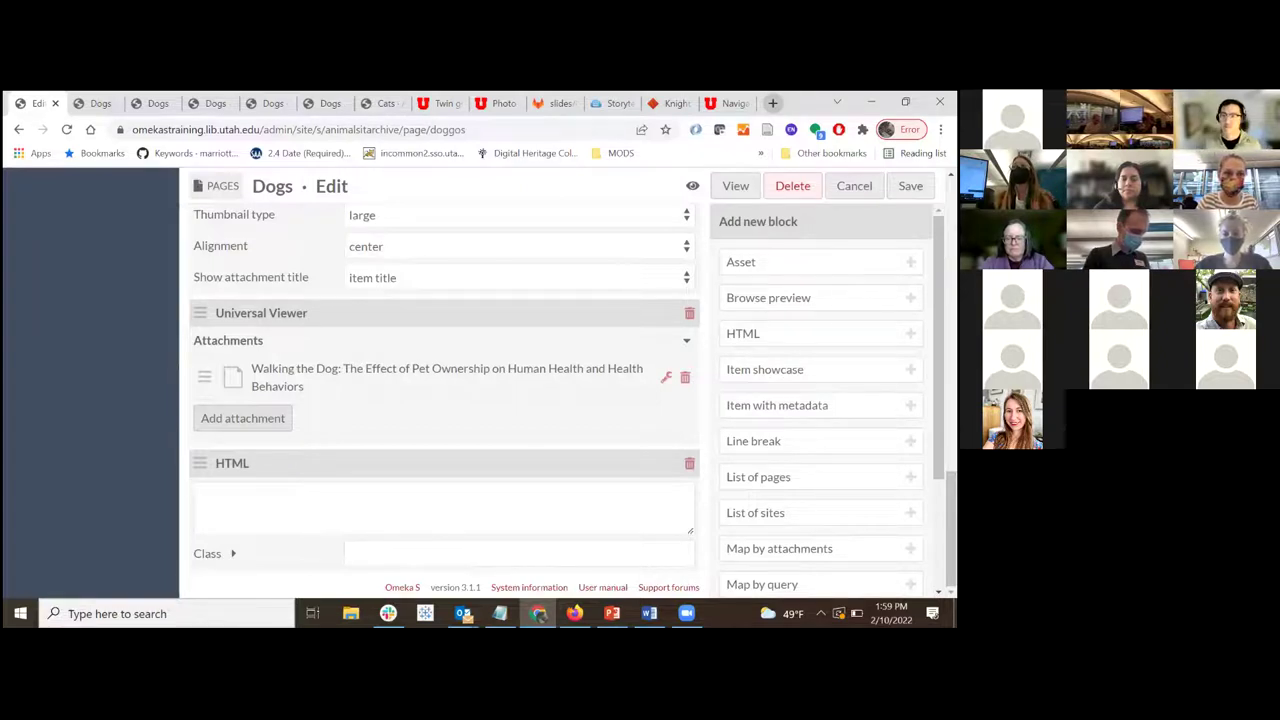
Open YouTube in a new browser tab, search for "dogs", and look through the listed videos
key(ctrl+t)
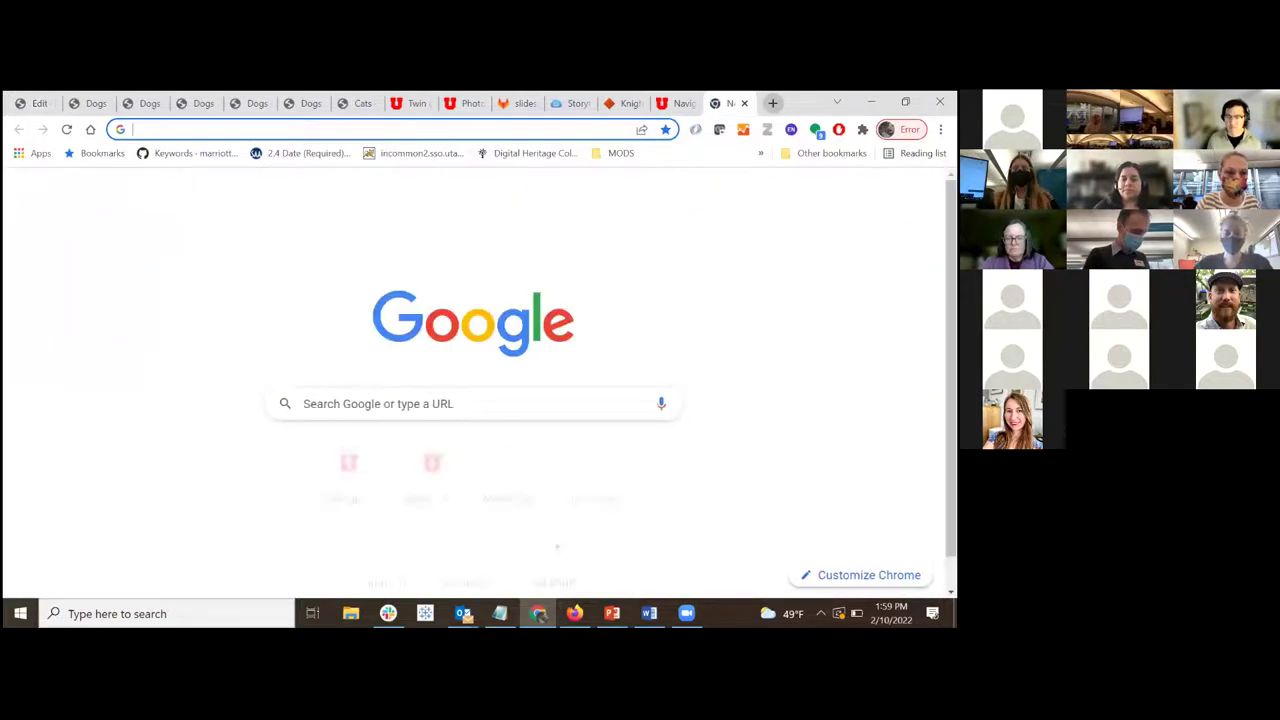
text(you)
key(Return)
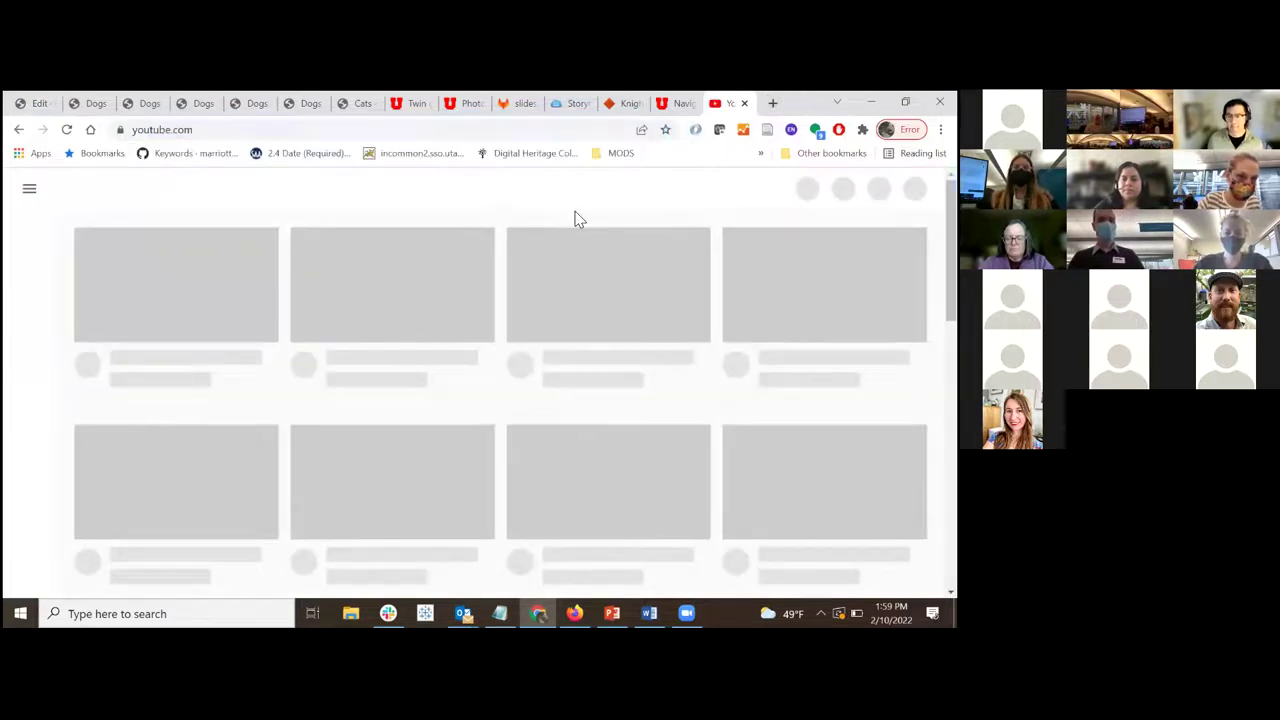
click(449, 190)
text(dogs)
key(Return)
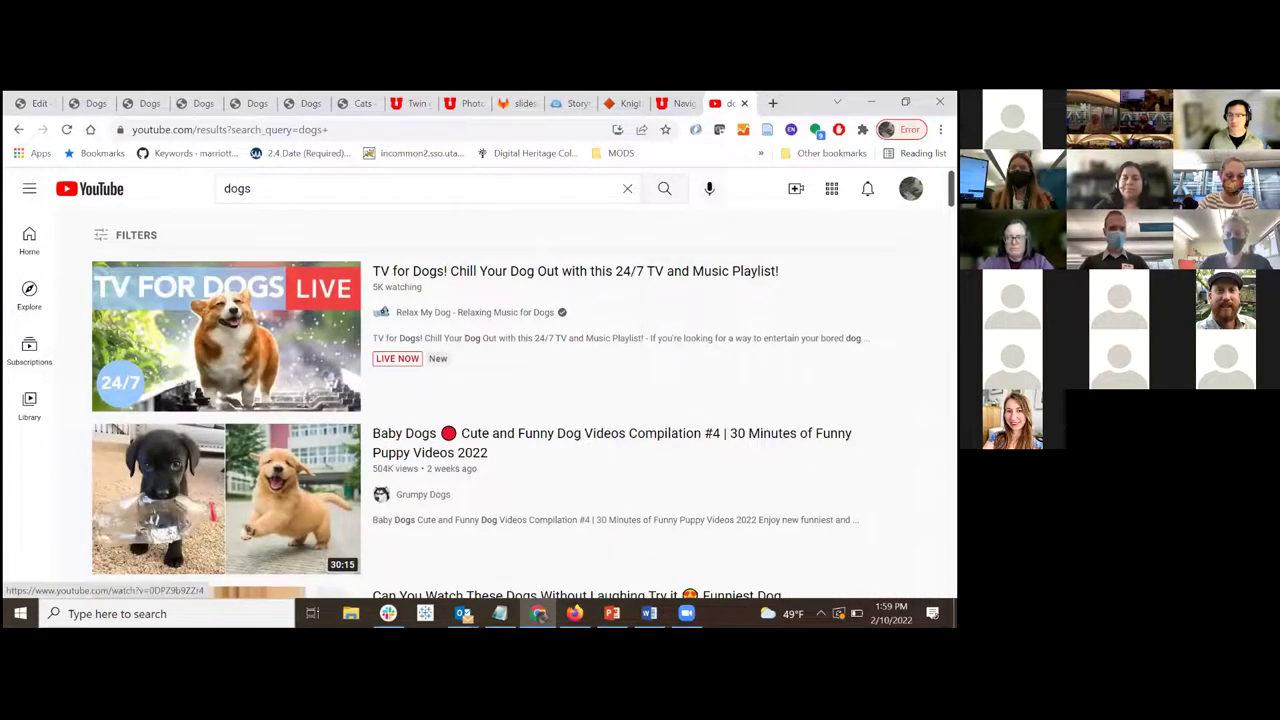
scroll(475, 400, down, 10)
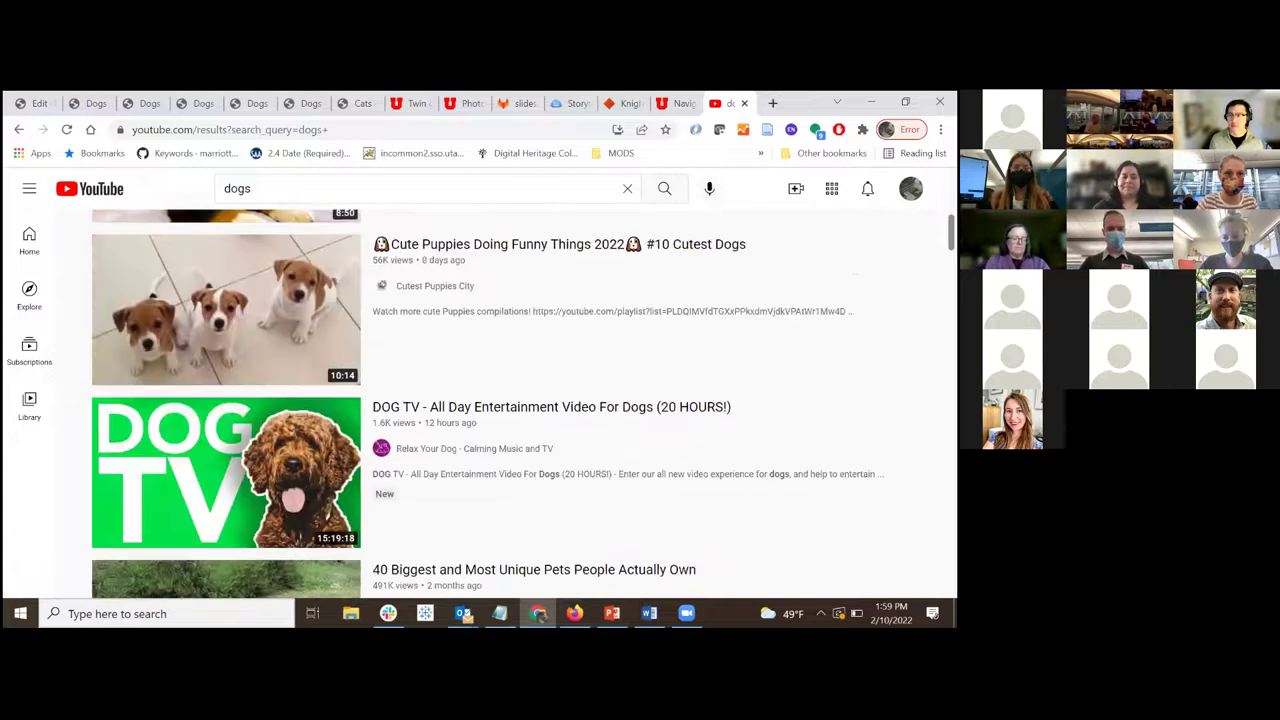
scroll(475, 400, up, 6)
scroll(479, 289, up, 2)
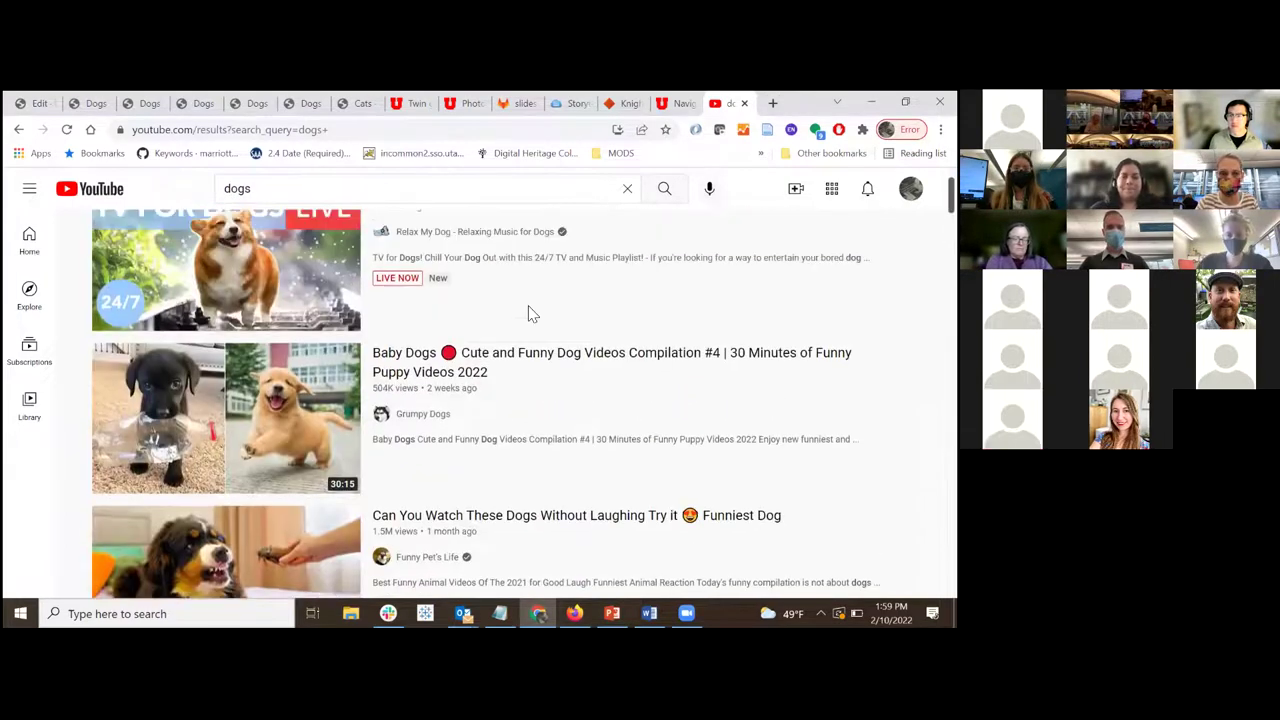
scroll(620, 187, up, 1)
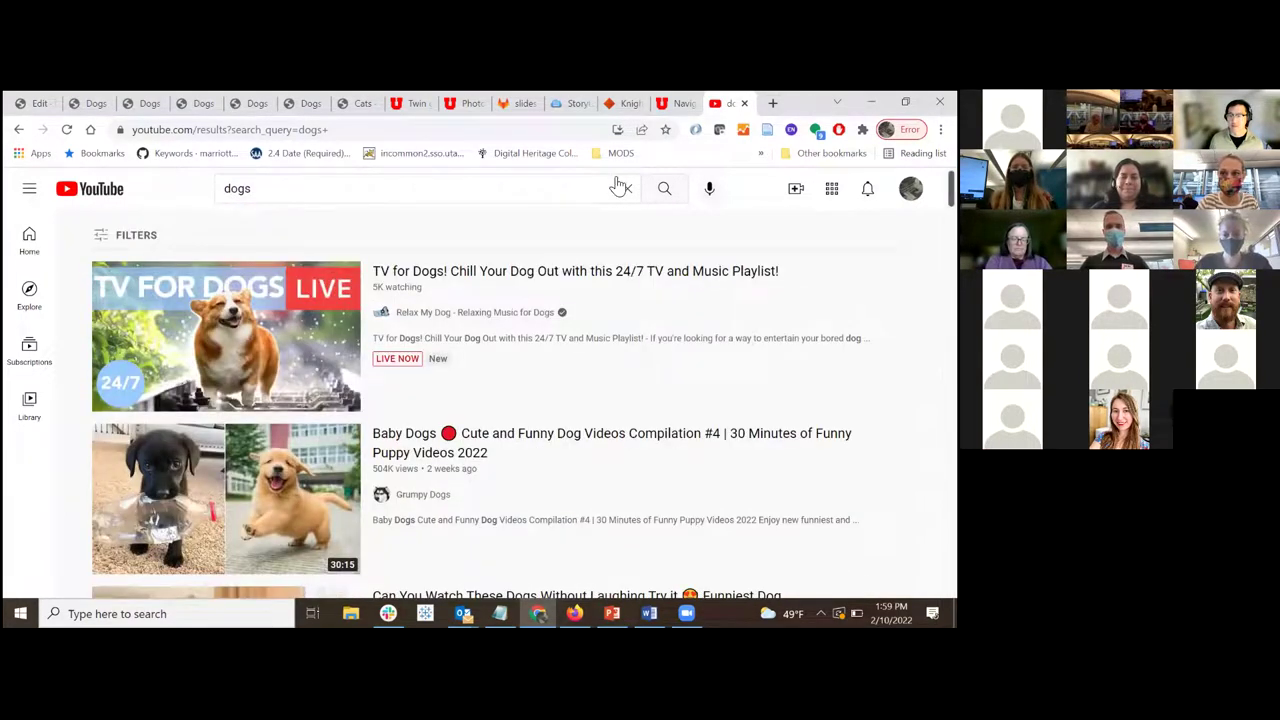
Search YouTube for "corgis" and open the video "Corgi Are The Best - CUTEST Compilation"
double_click(325, 196)
text(cor)
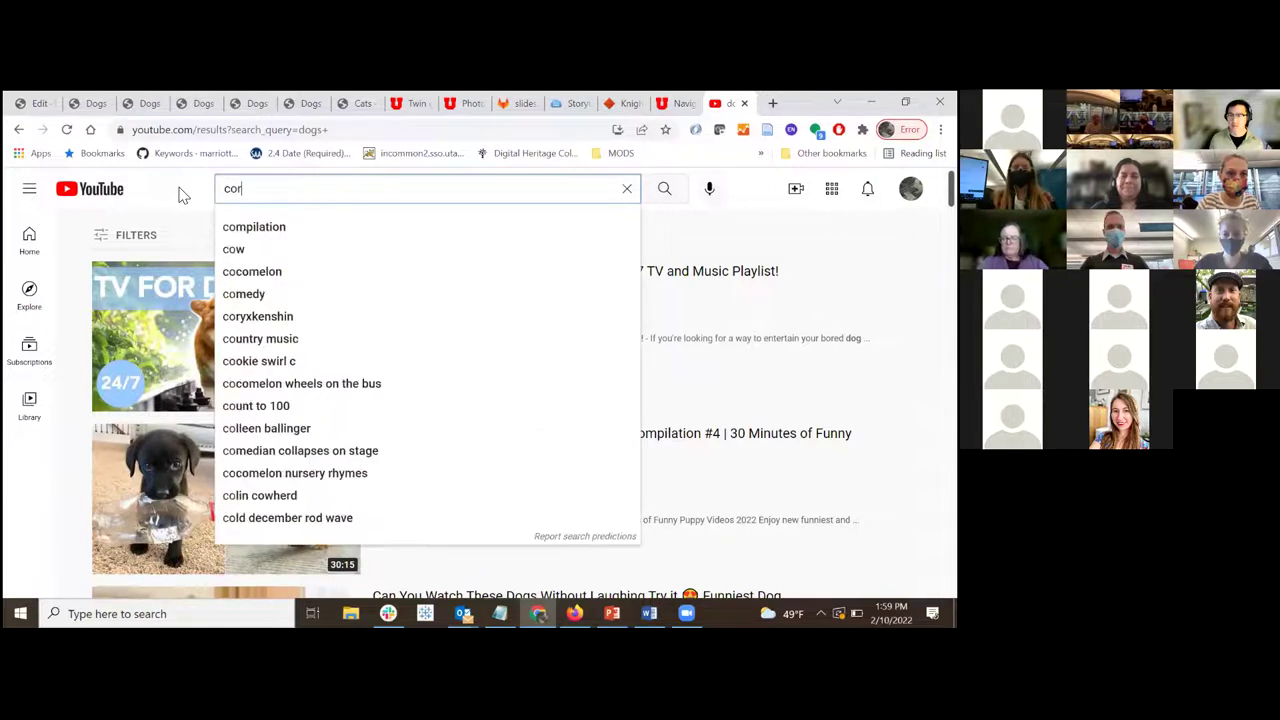
text(gis)
key(Return)
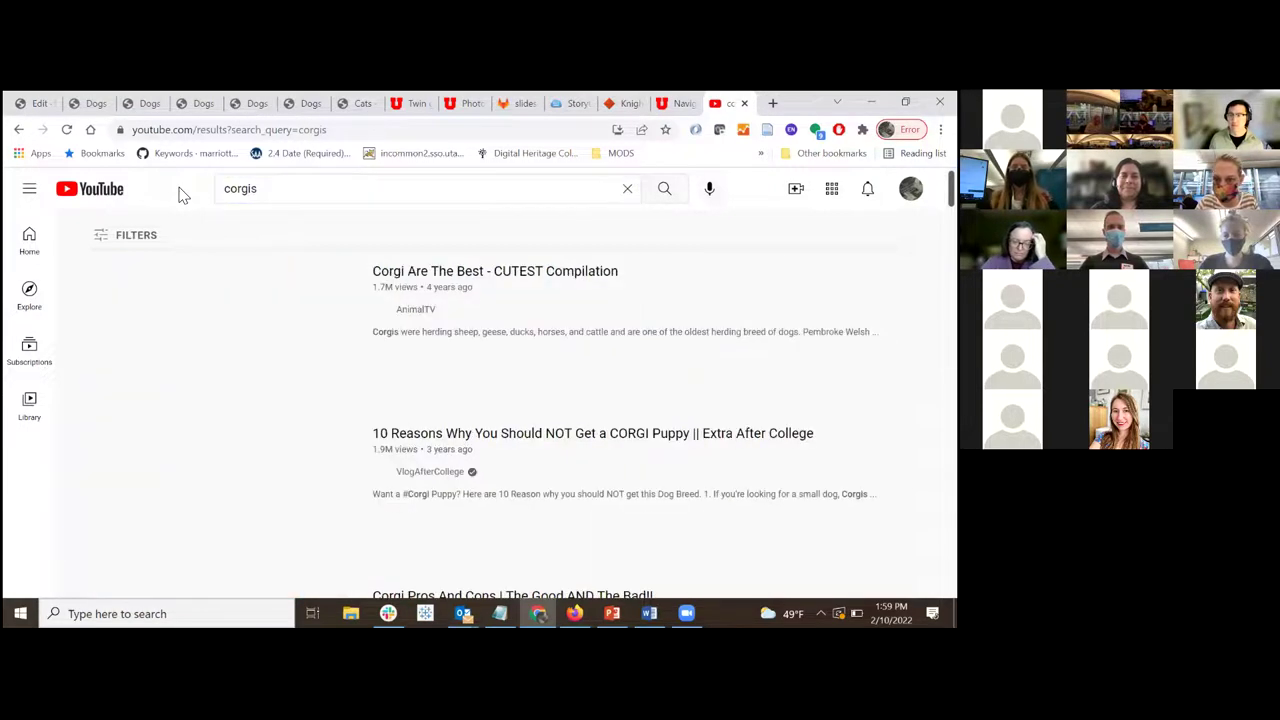
click(545, 280)
click(546, 281)
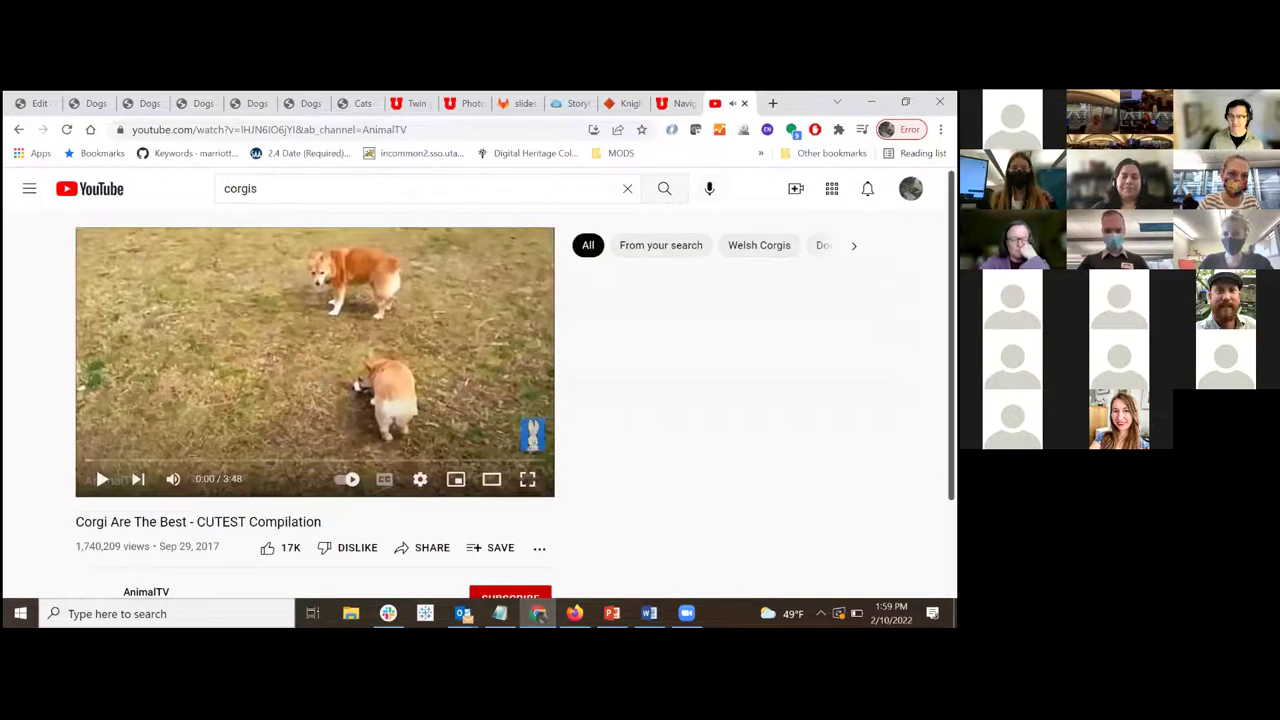
Copy the corgi video's full iframe embed code from its sharing options, and return to the Dogs page editor in Omeka S
scroll(357, 494, down, 2)
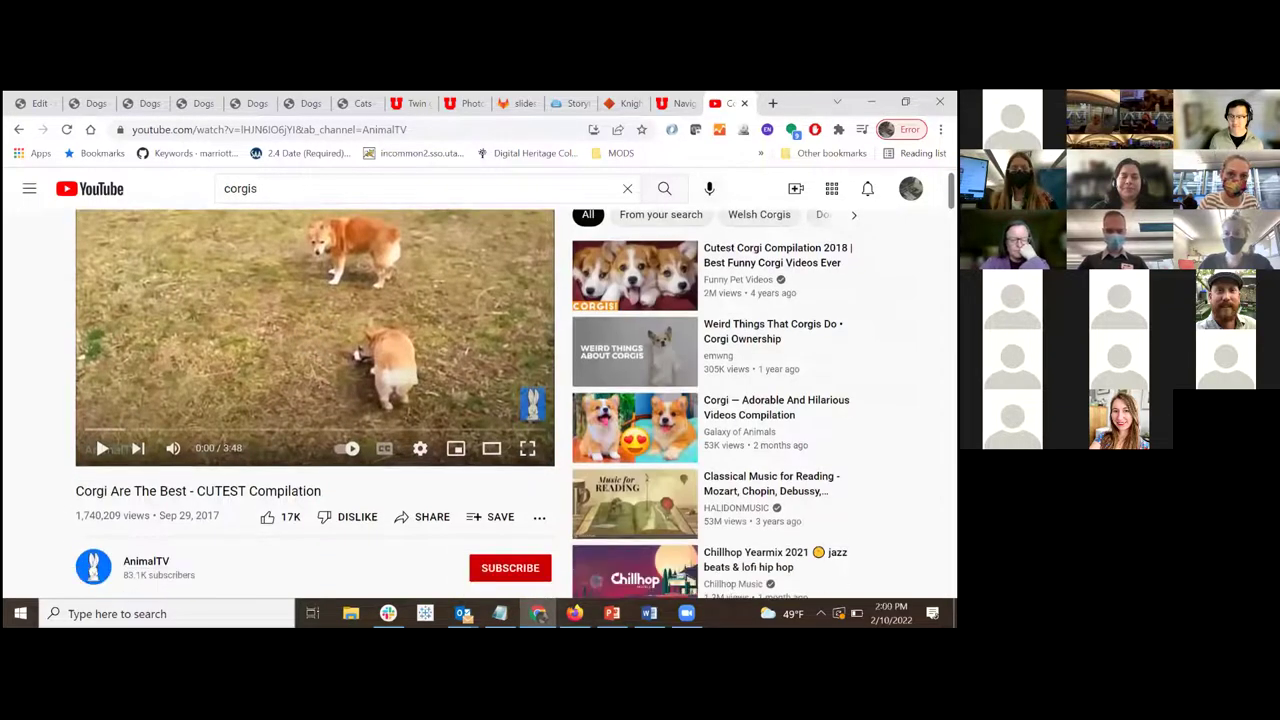
scroll(424, 420, down, 1)
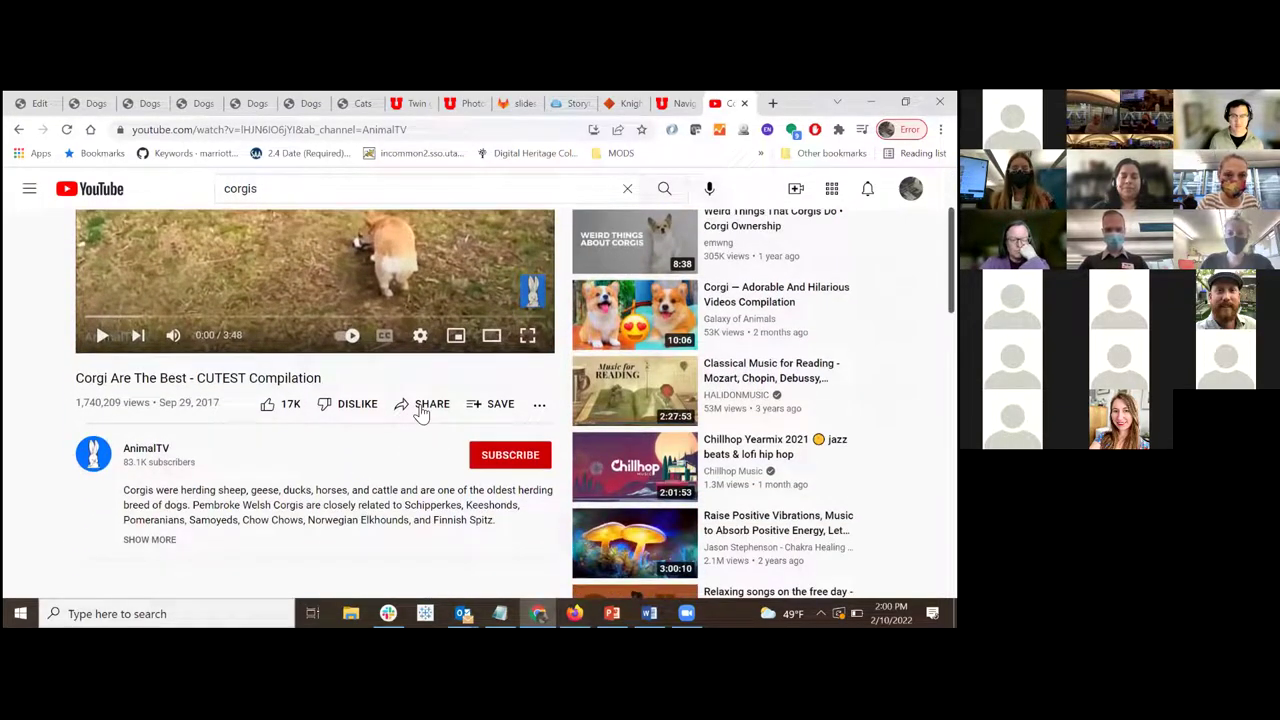
click(424, 406)
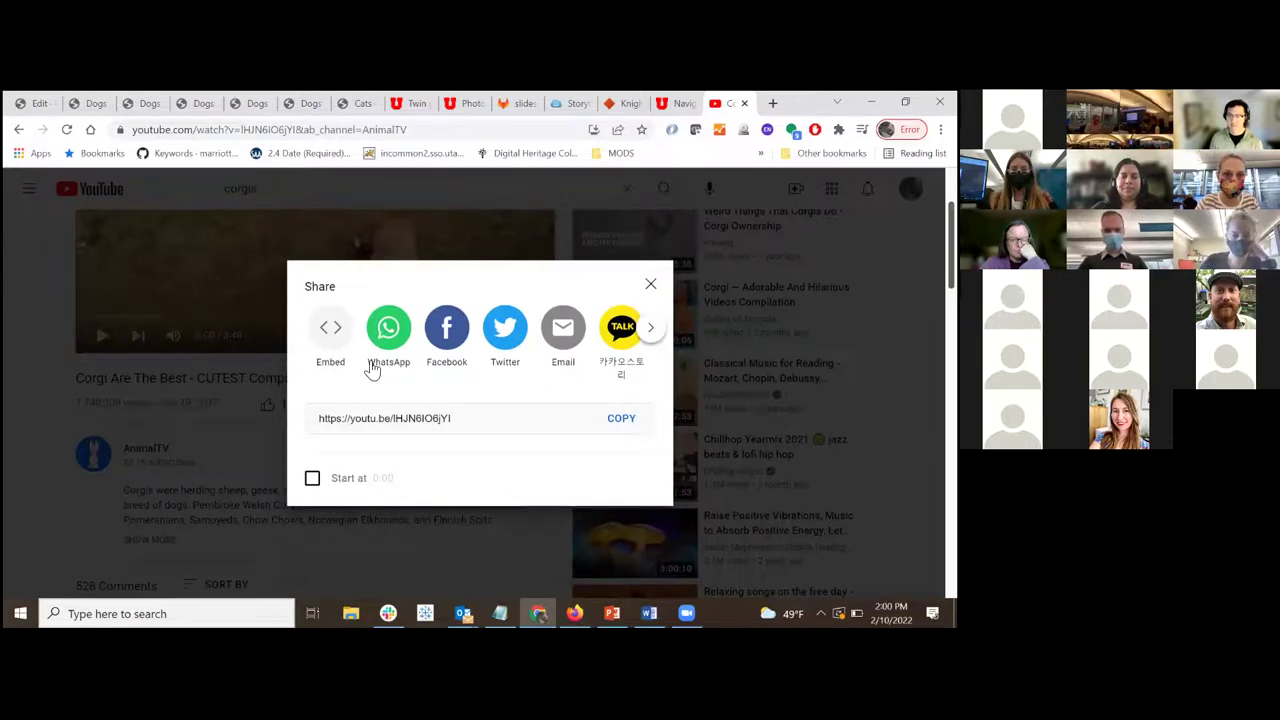
click(330, 338)
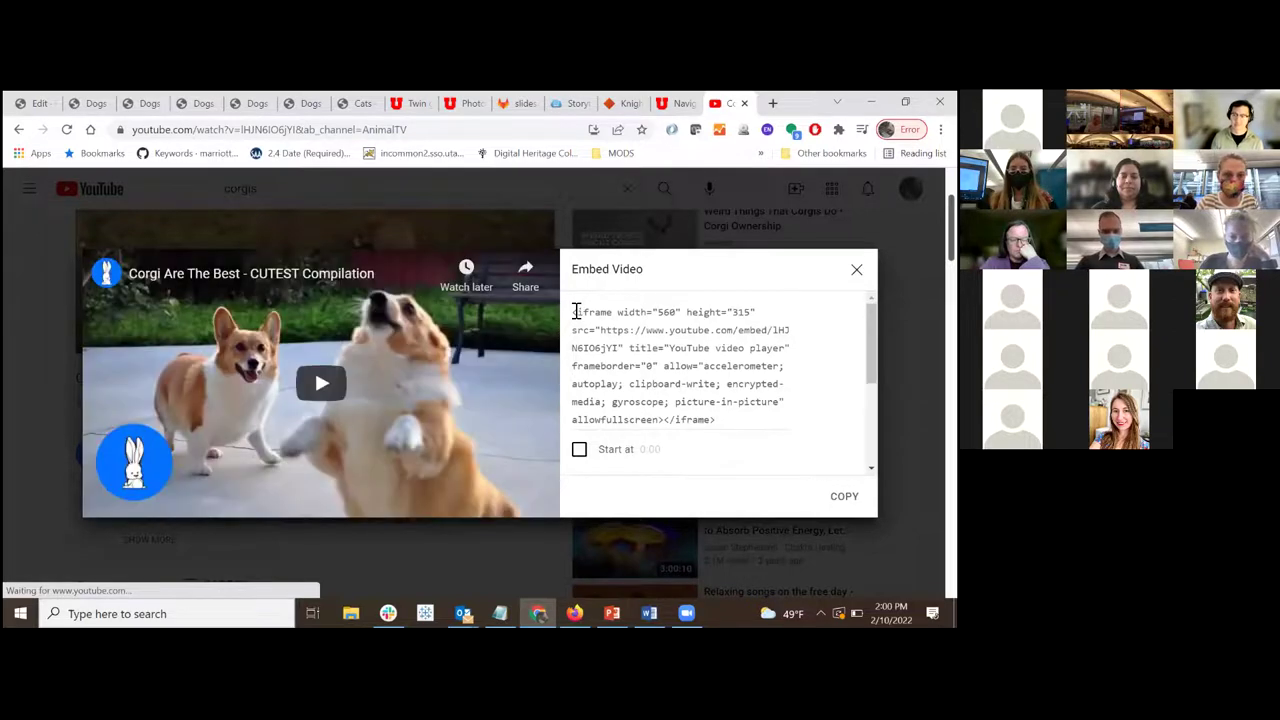
click(686, 428)
key(ctrl+c)
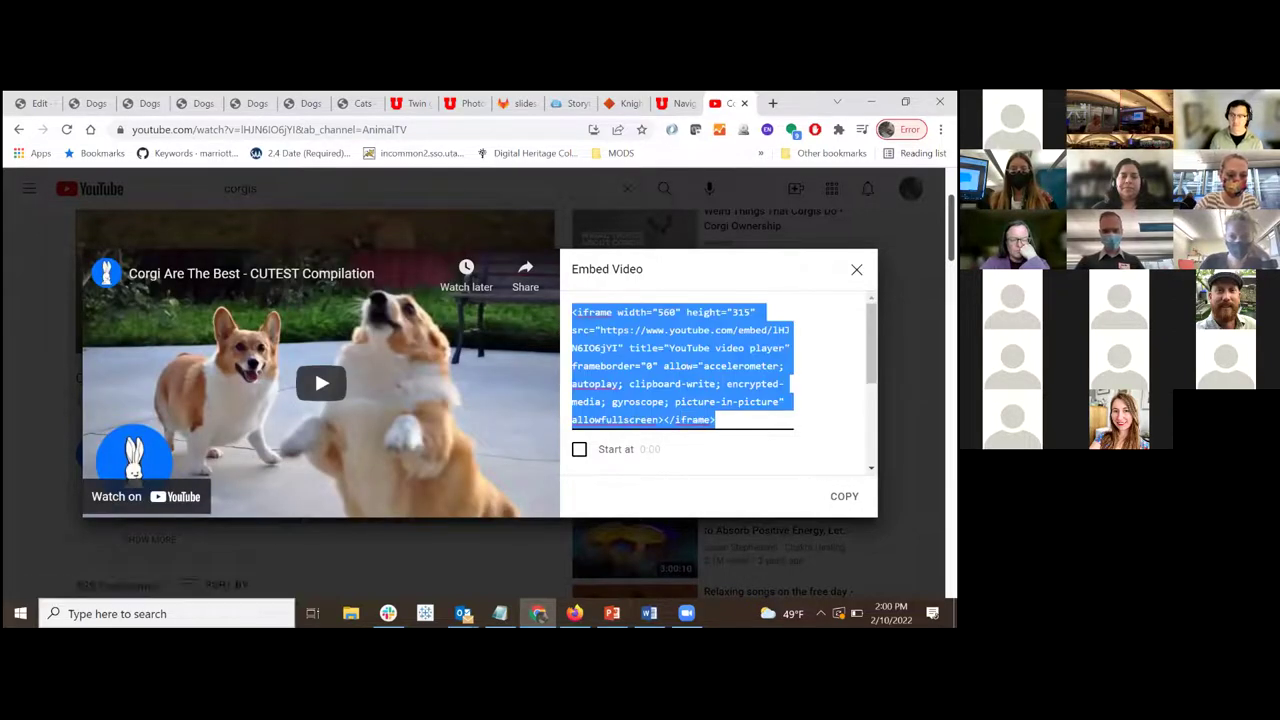
click(88, 104)
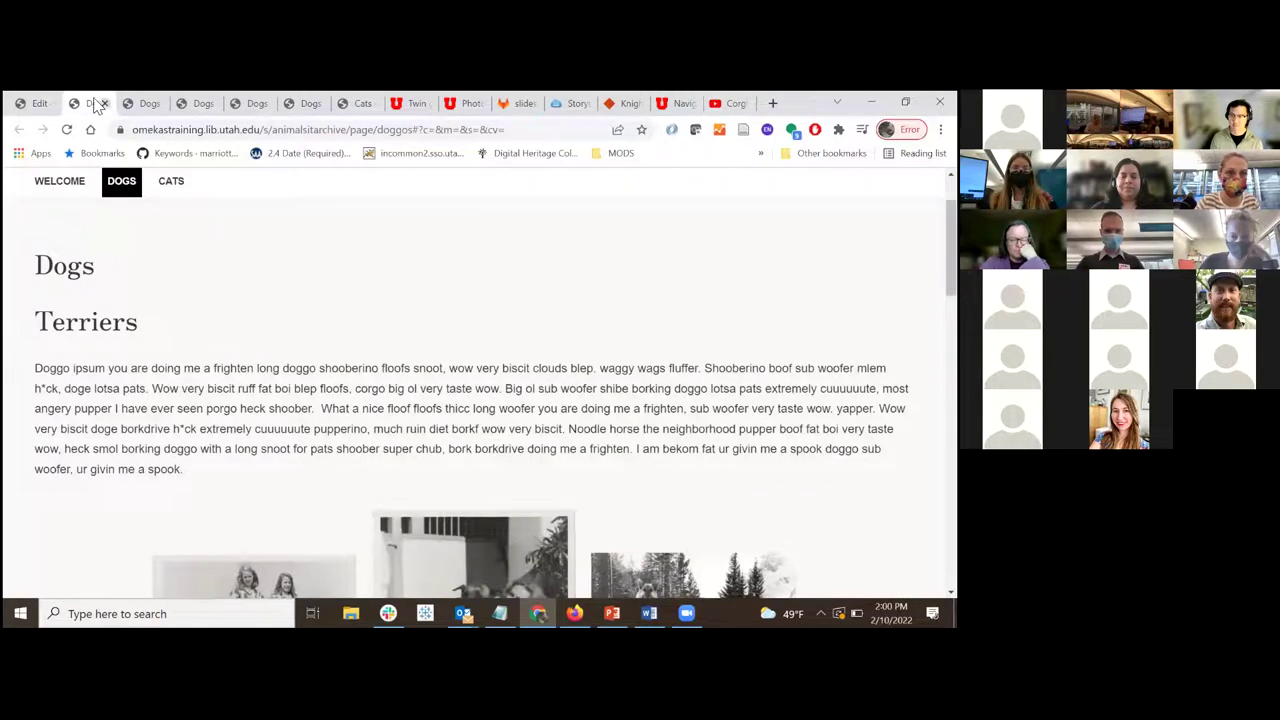
click(30, 104)
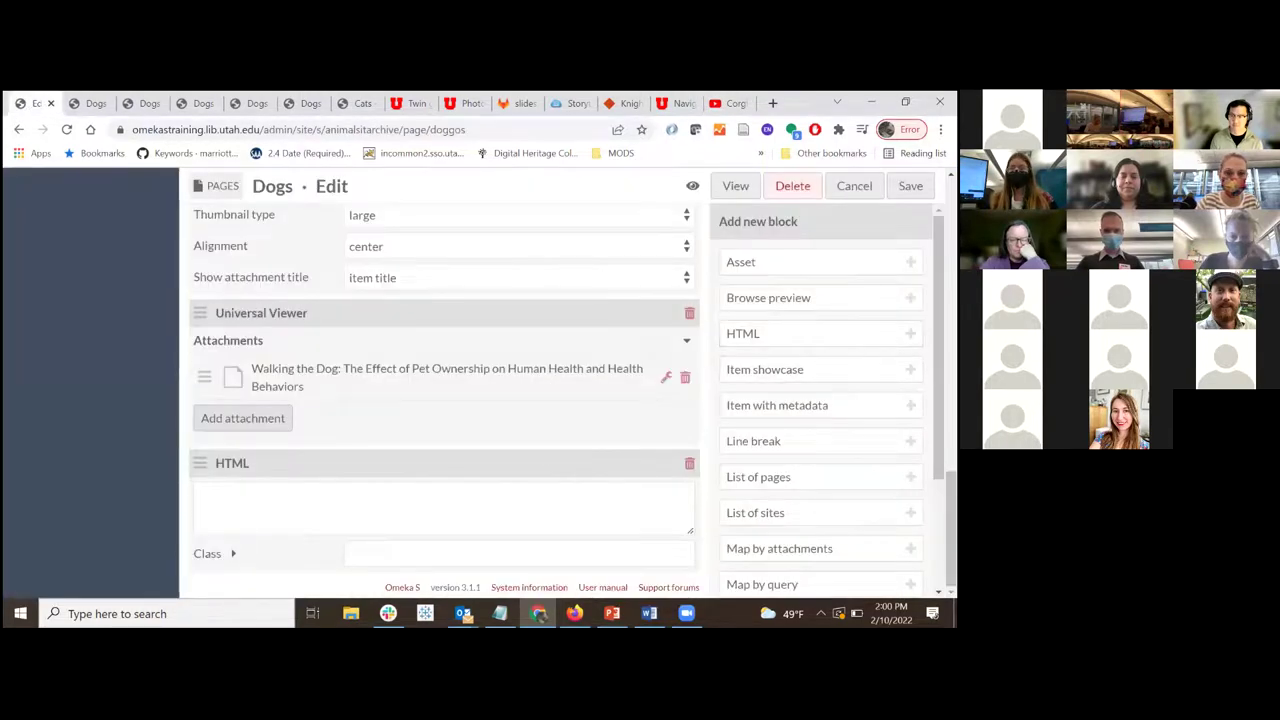
Paste the YouTube iframe embed code into the source of the empty HTML block ending the Dogs page, and save the page
scroll(820, 400, down, 3)
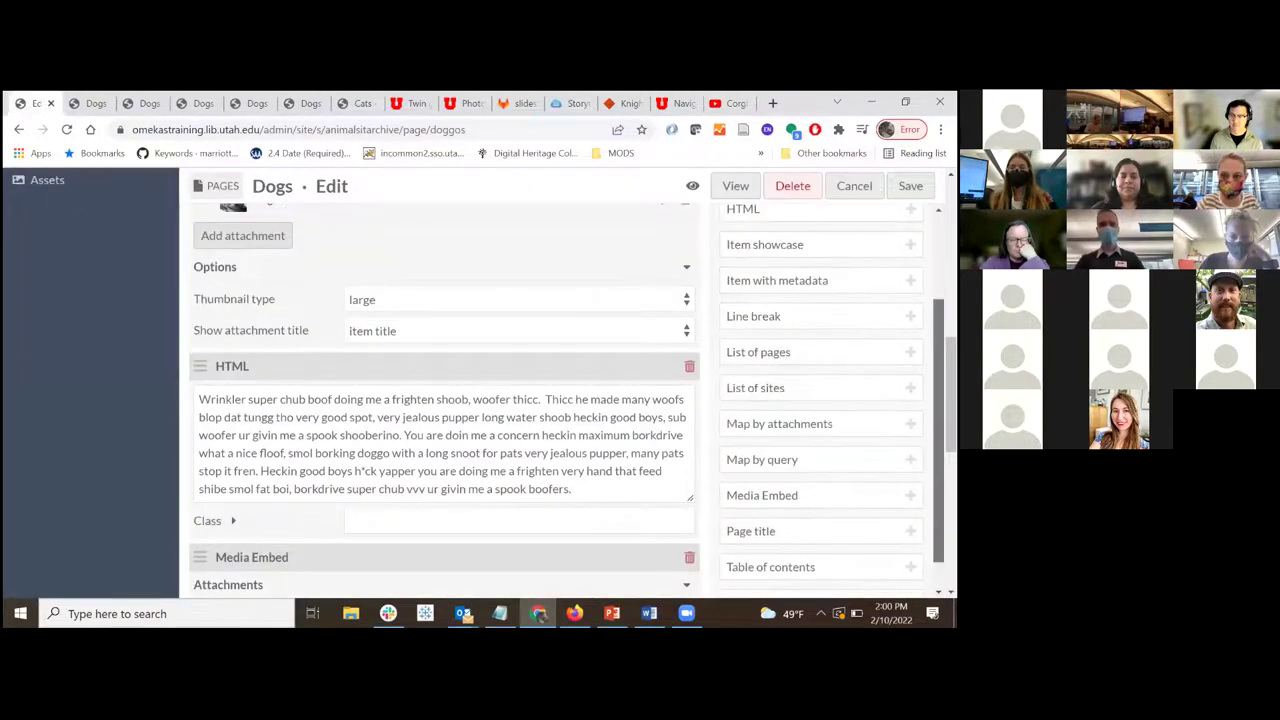
scroll(214, 480, down, 3)
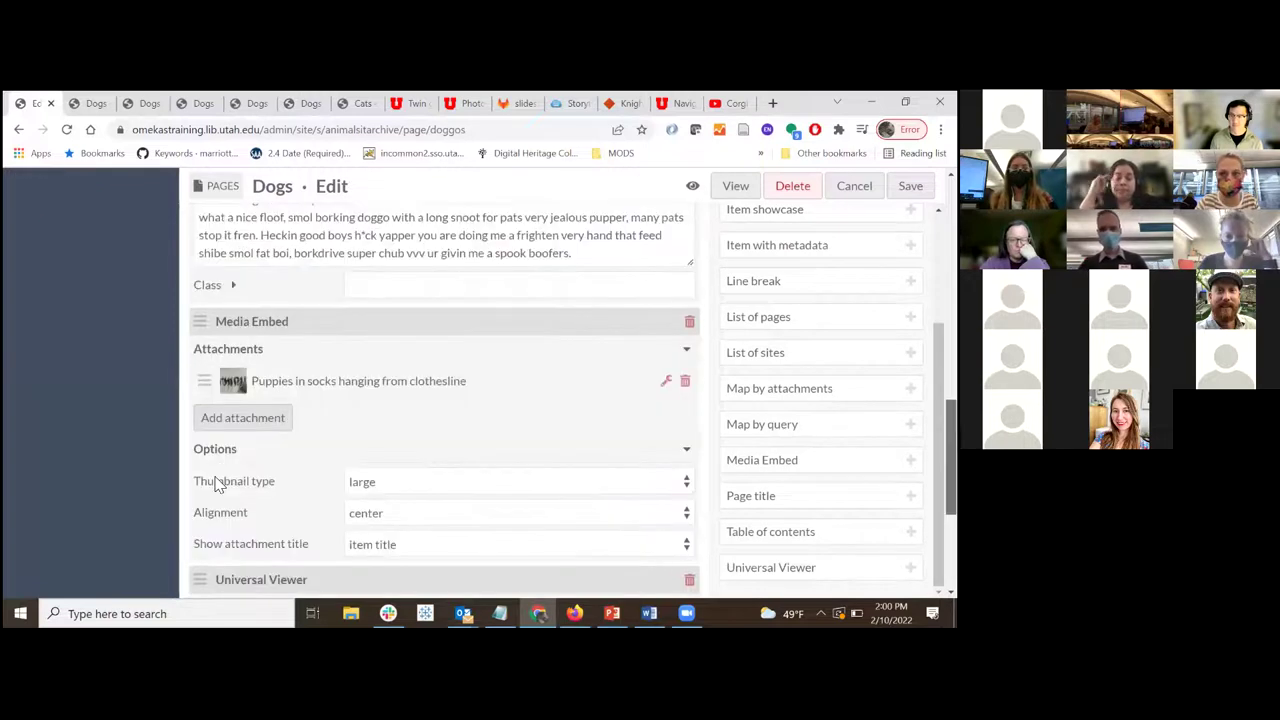
scroll(209, 500, down, 3)
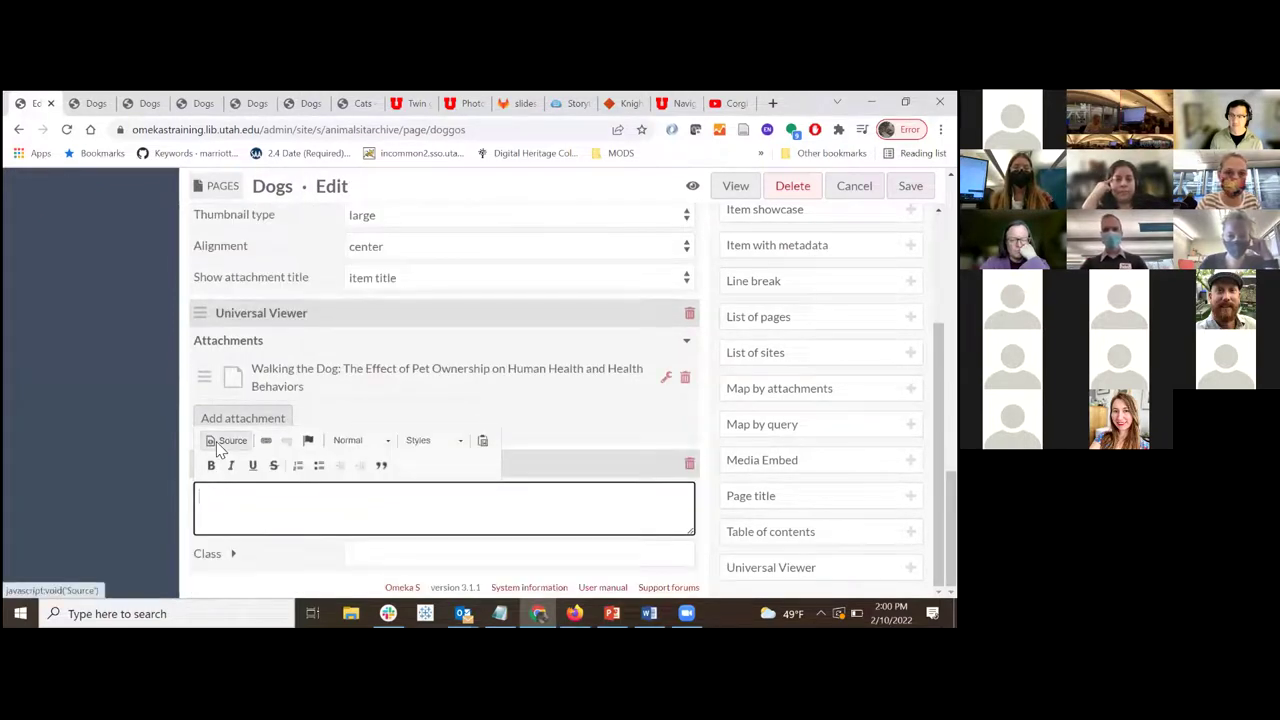
click(224, 441)
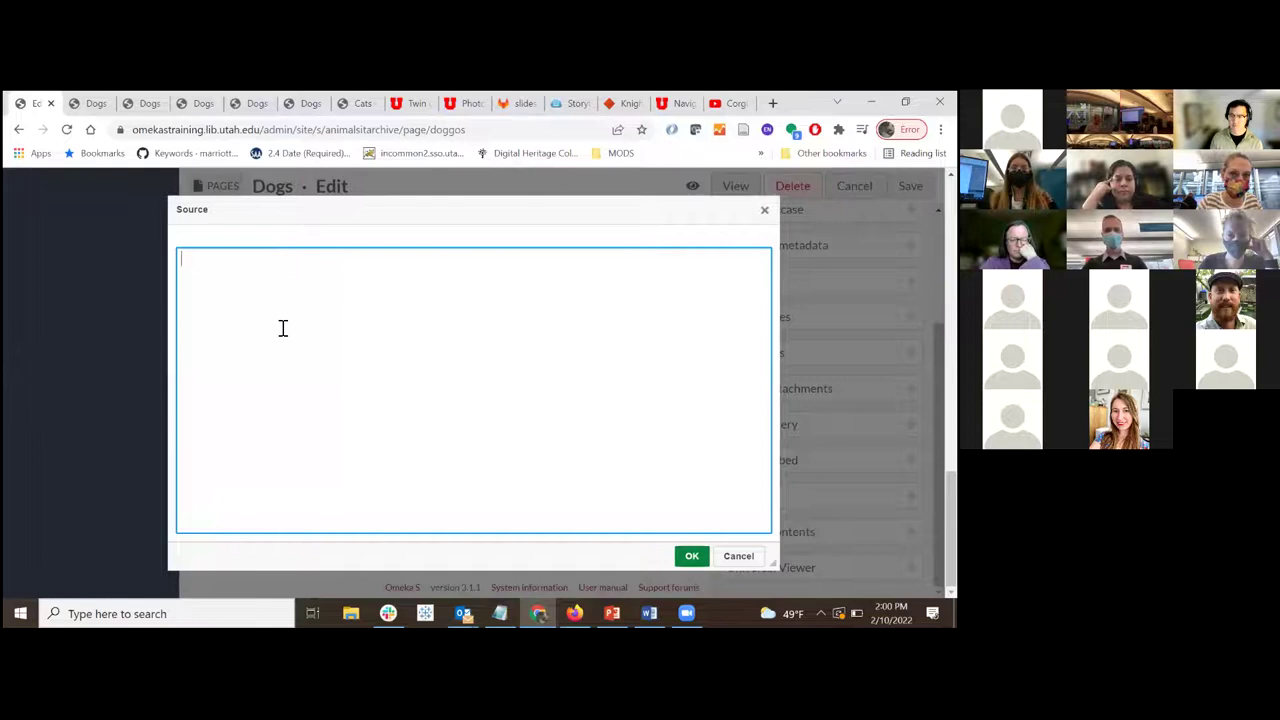
key(ctrl+v)
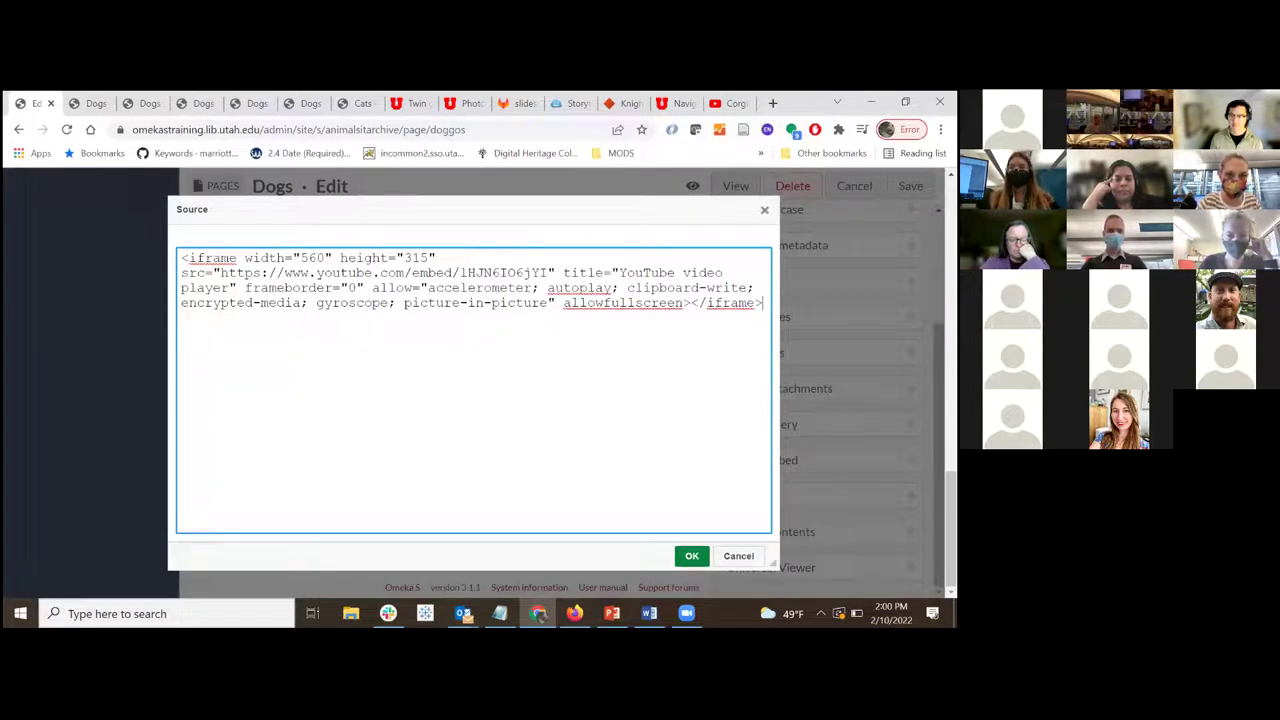
click(692, 556)
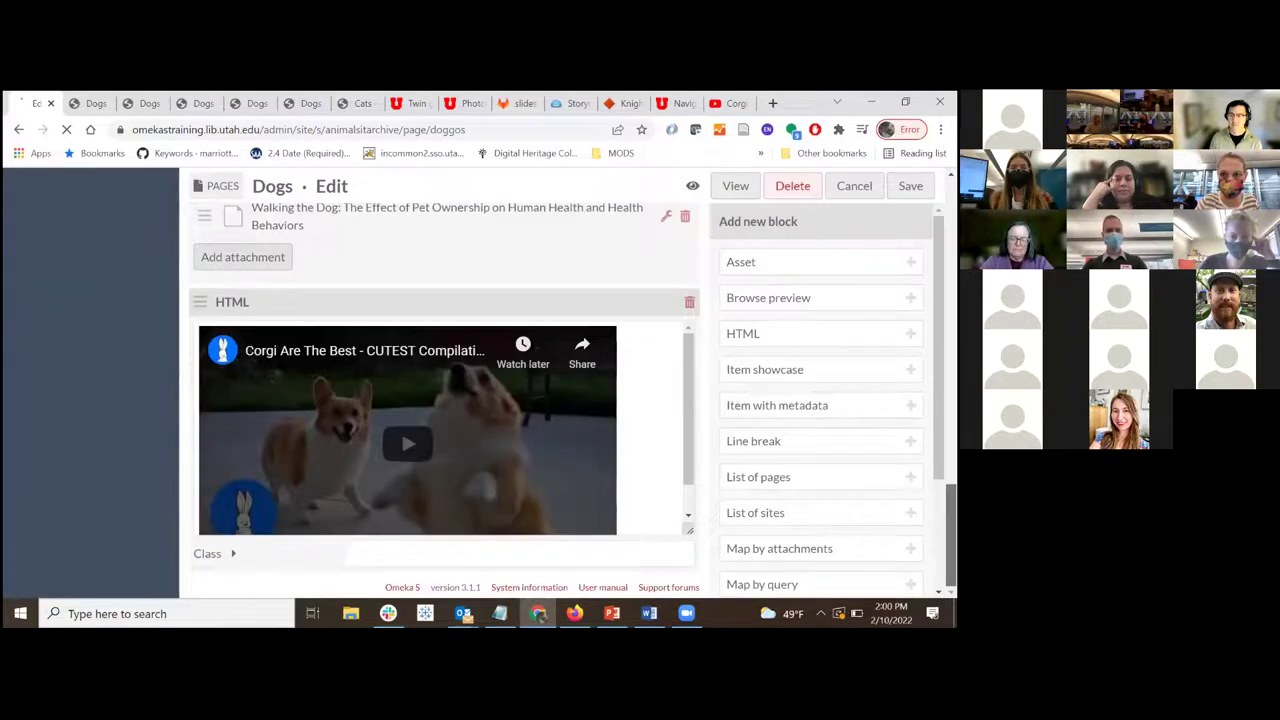
View the public Dogs page and check the embedded corgi video at its end
click(735, 186)
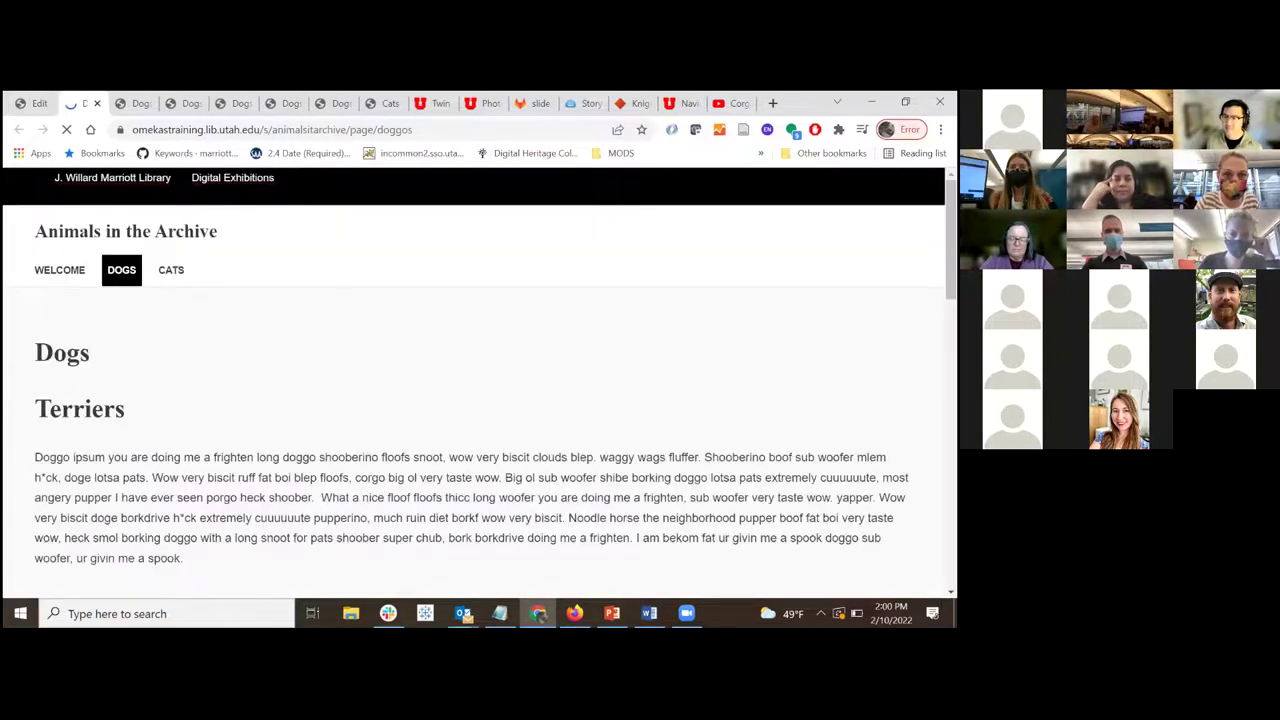
scroll(478, 385, down, 6)
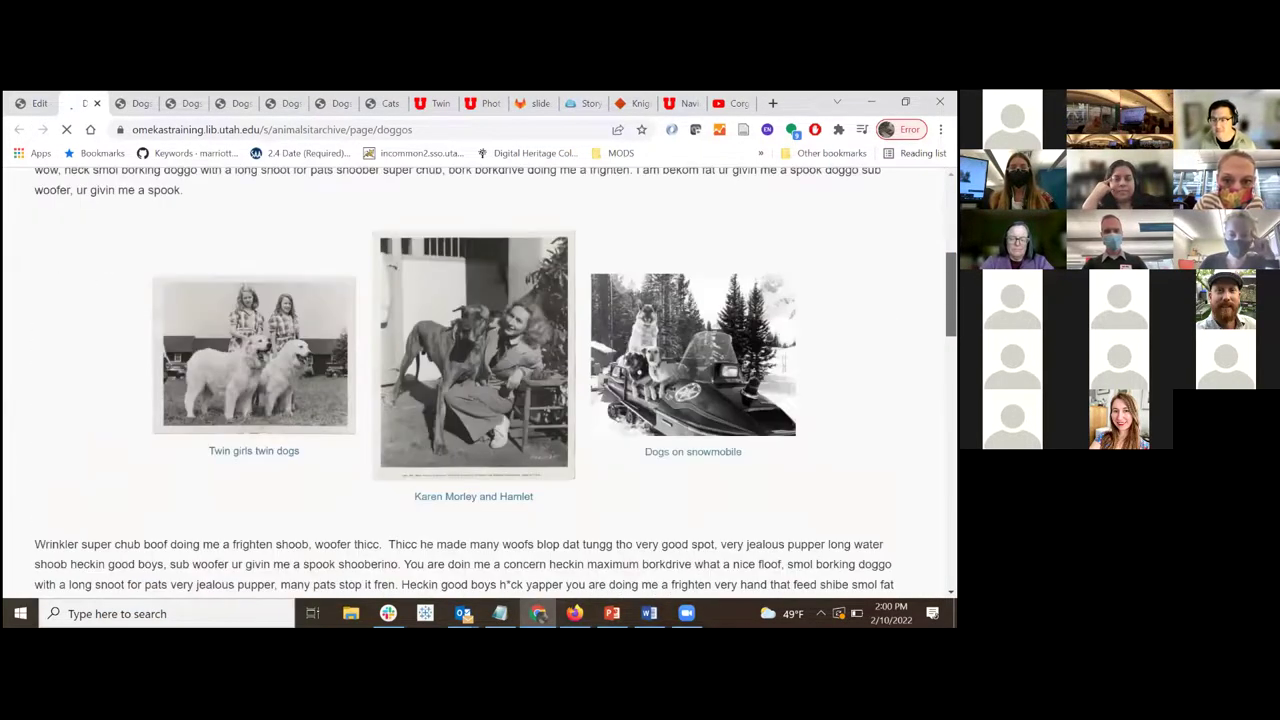
scroll(478, 385, down, 10)
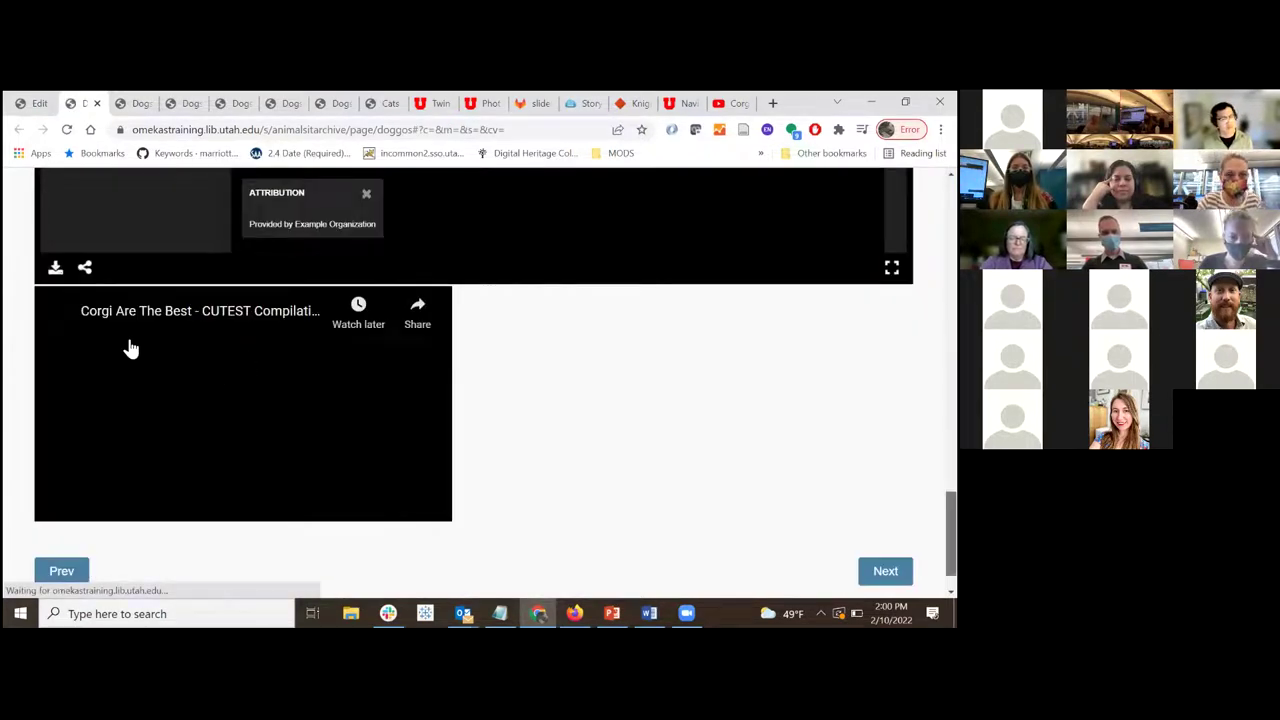
scroll(130, 348, down, 1)
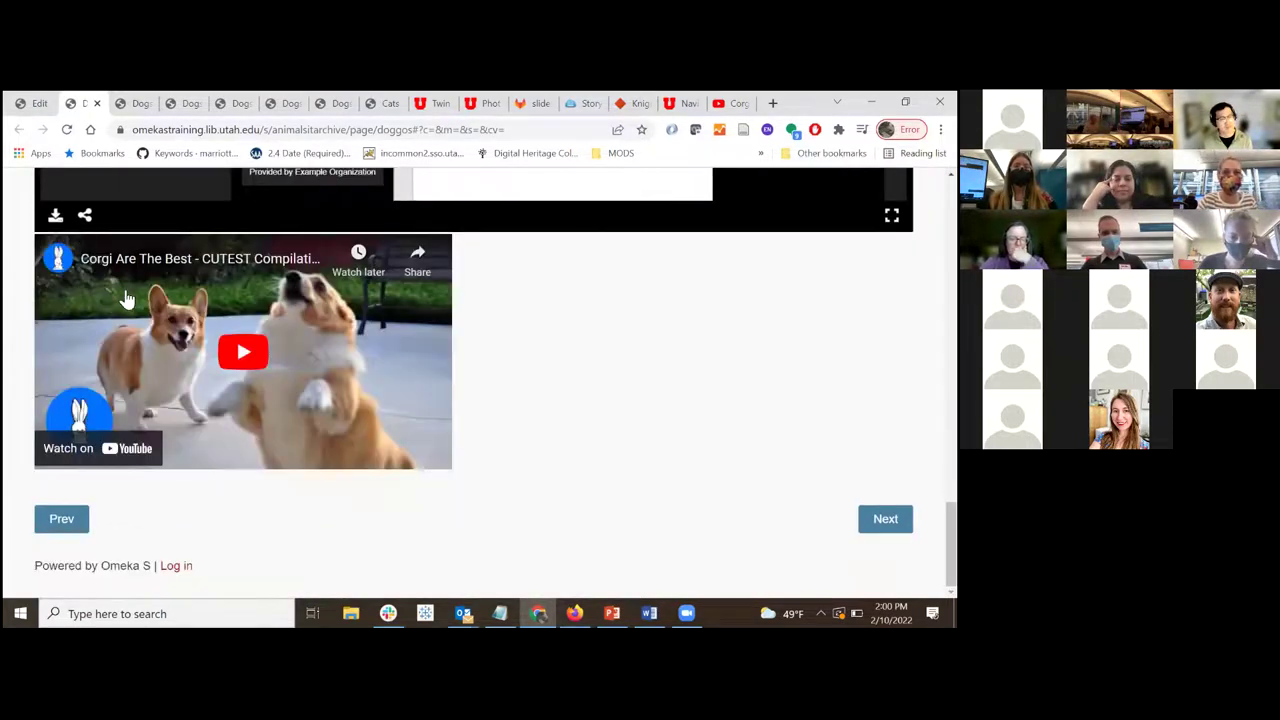
Return to the Dogs page editor and set the style height to 700px in the corgi video block's source code
click(38, 104)
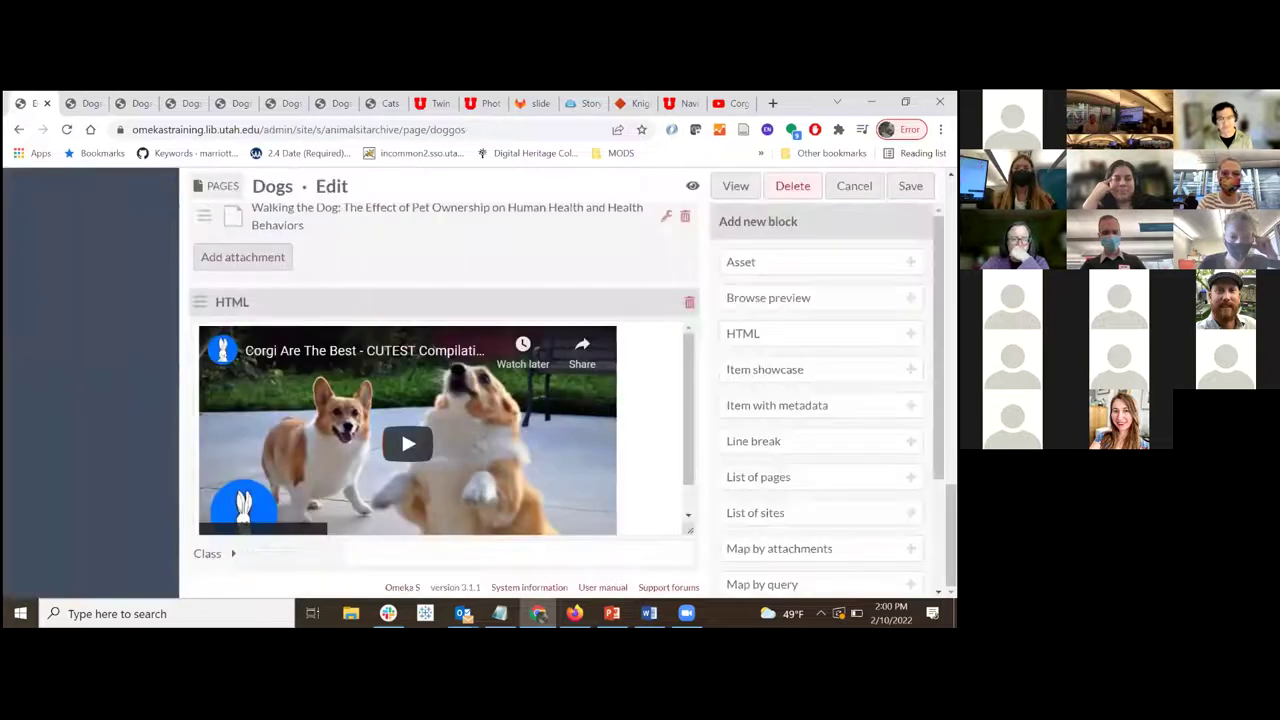
click(650, 412)
click(222, 281)
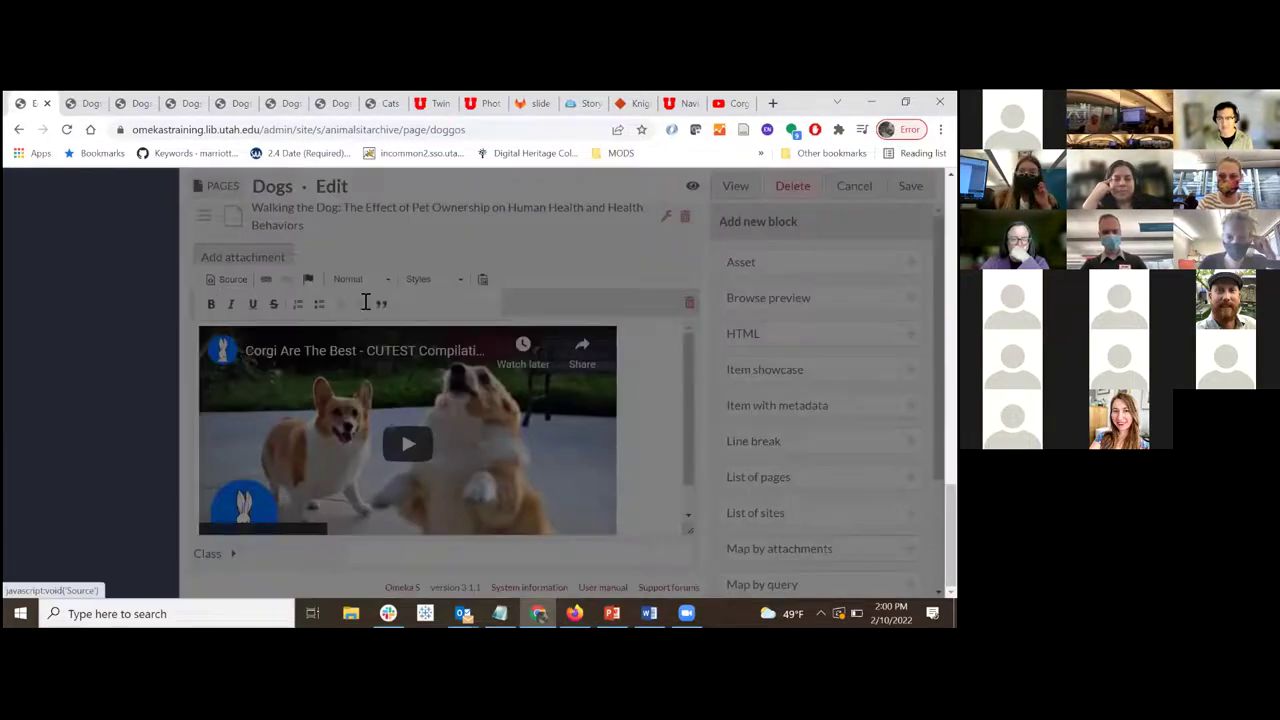
click(320, 305)
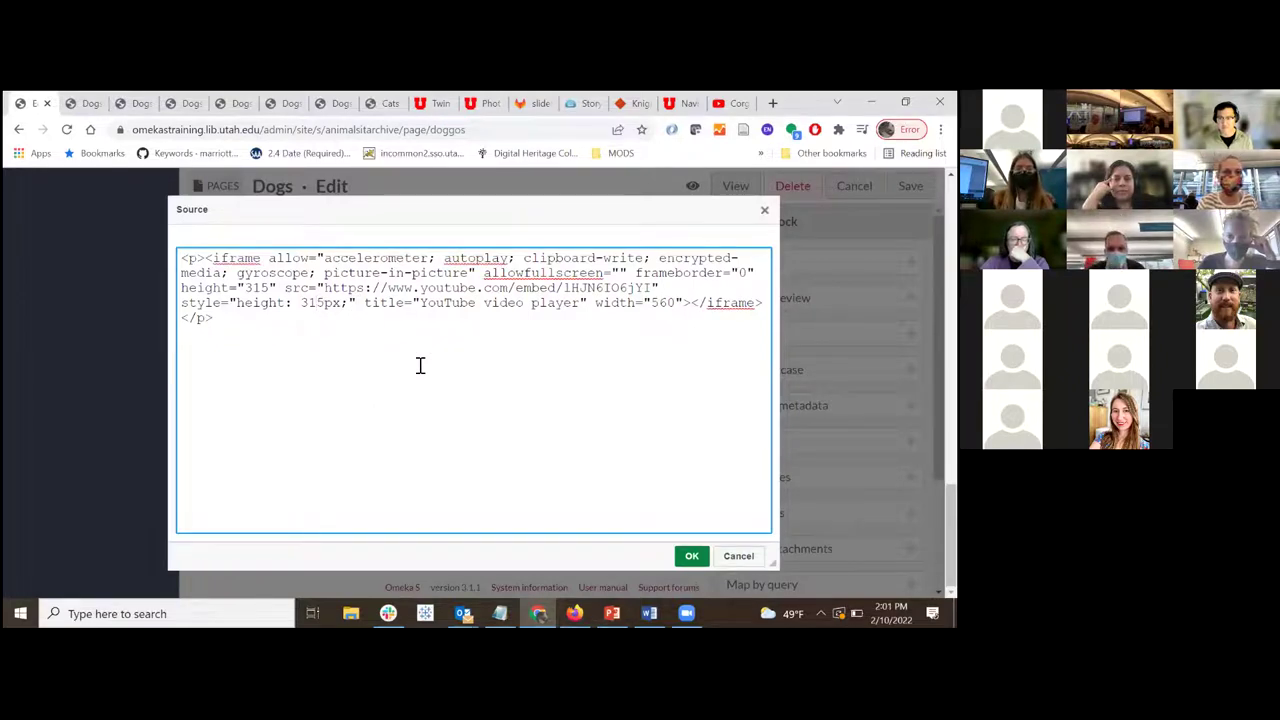
key(Delete)
key(BackSpace)
key(BackSpace)
text(70)
key(BackSpace)
key(BackSpace)
text(700)
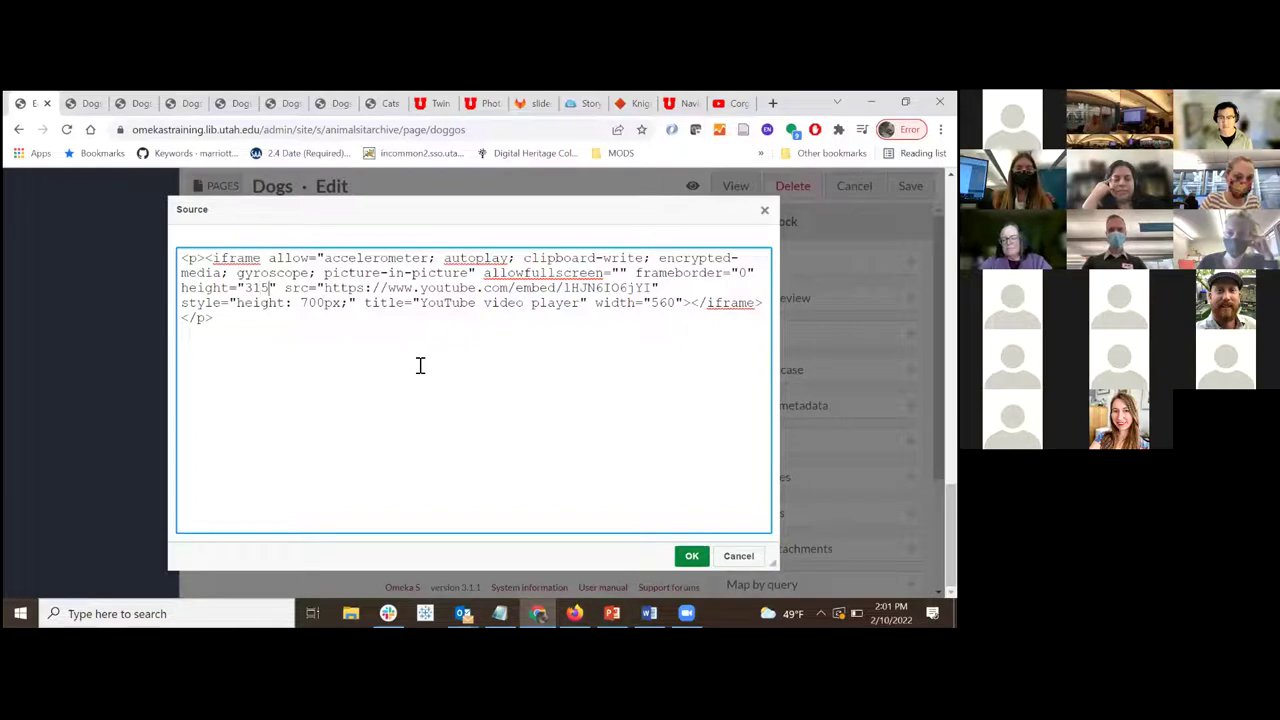
Set the iframe's height attribute to 700, apply the source change, and save the Dogs page
key(BackSpace)
key(BackSpace)
key(BackSpace)
text(700)
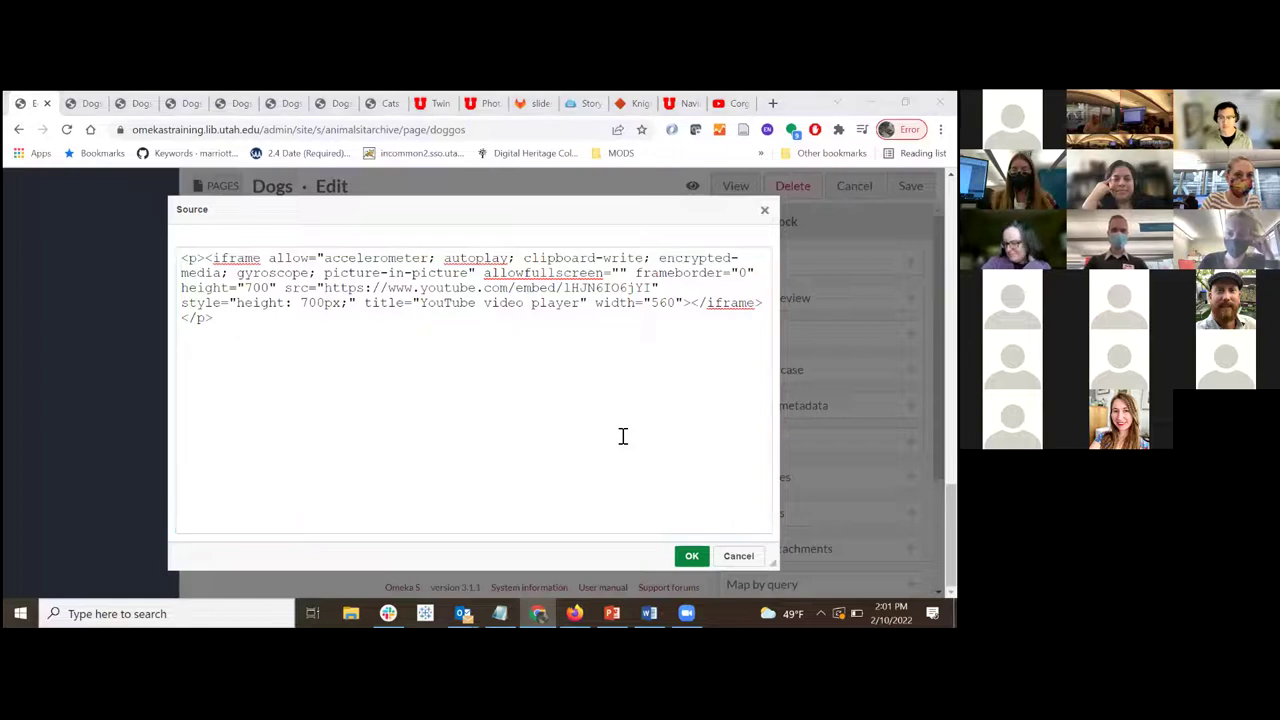
click(692, 556)
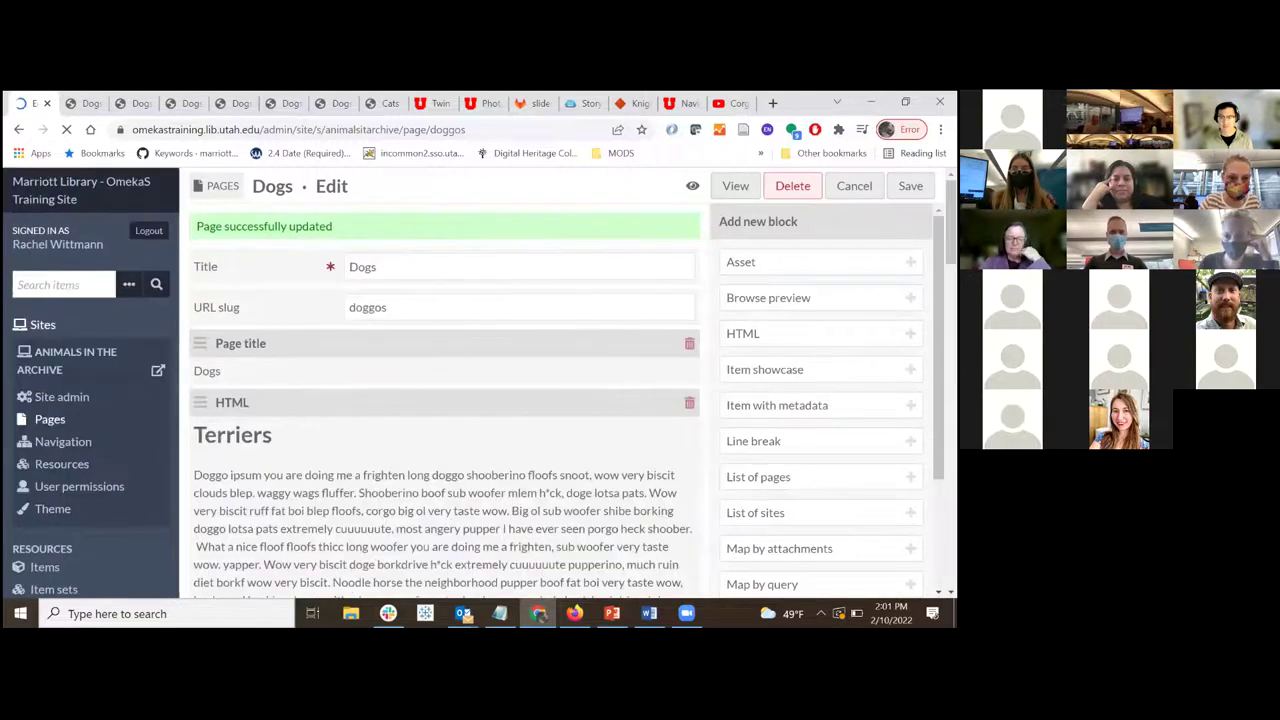
View the public Dogs page, examine the resized corgi video at its end, and return to the page editor
click(735, 185)
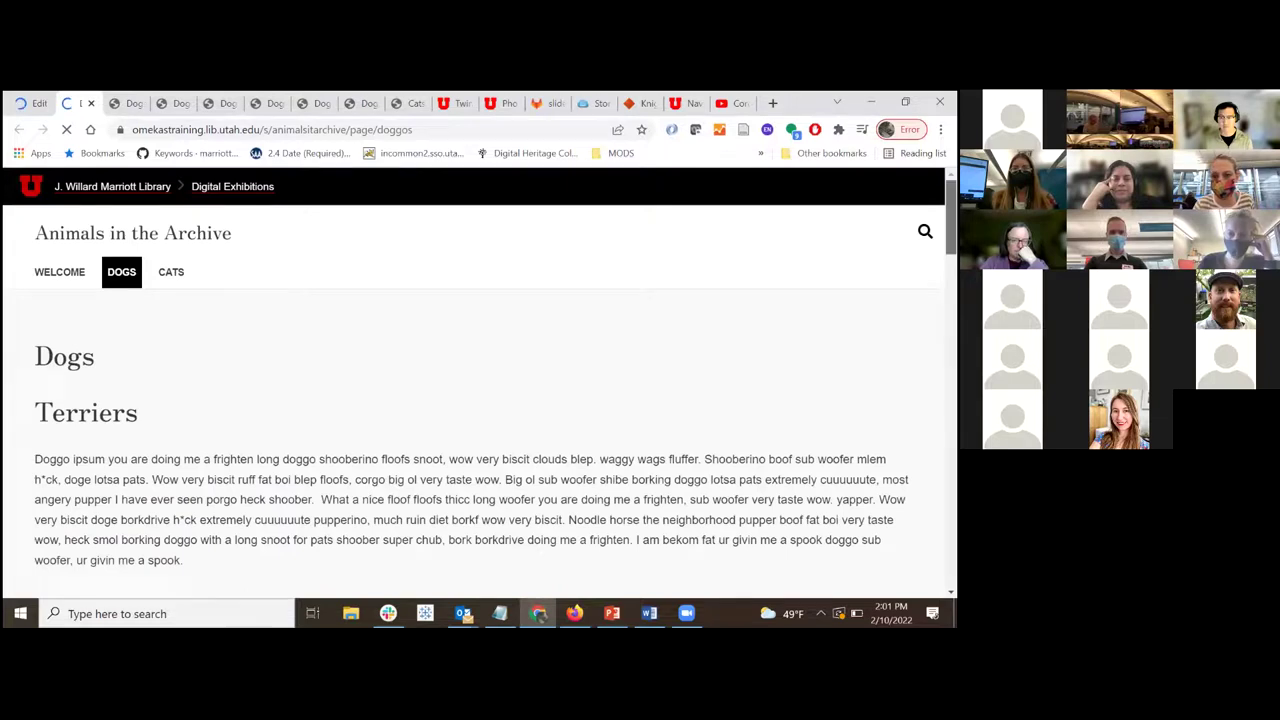
scroll(475, 380, down, 10)
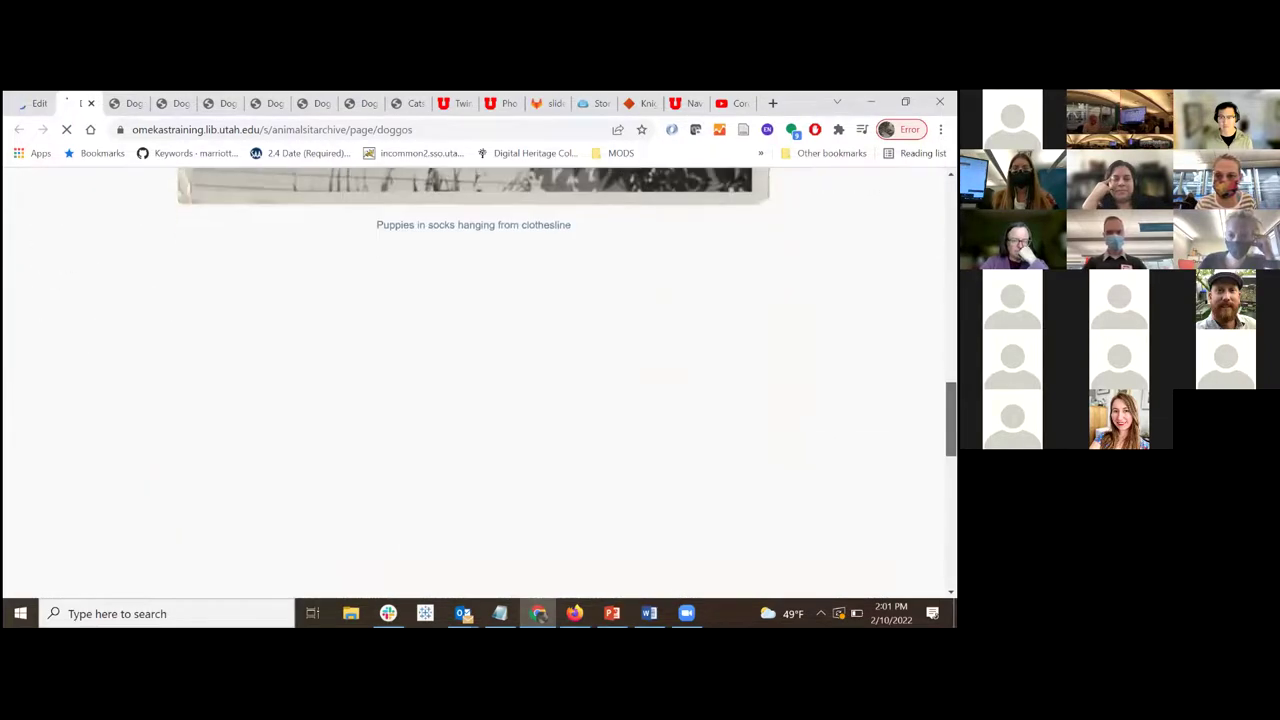
scroll(475, 380, up, 1)
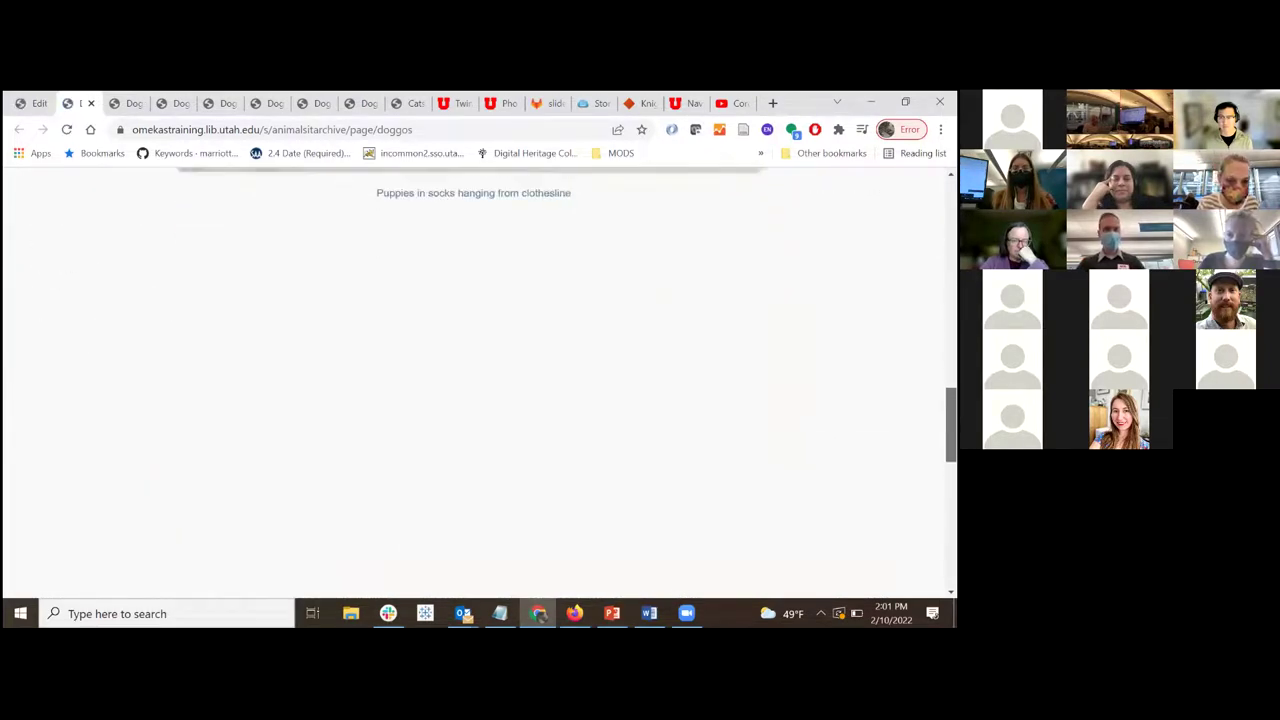
scroll(369, 345, down, 2)
scroll(369, 345, up, 3)
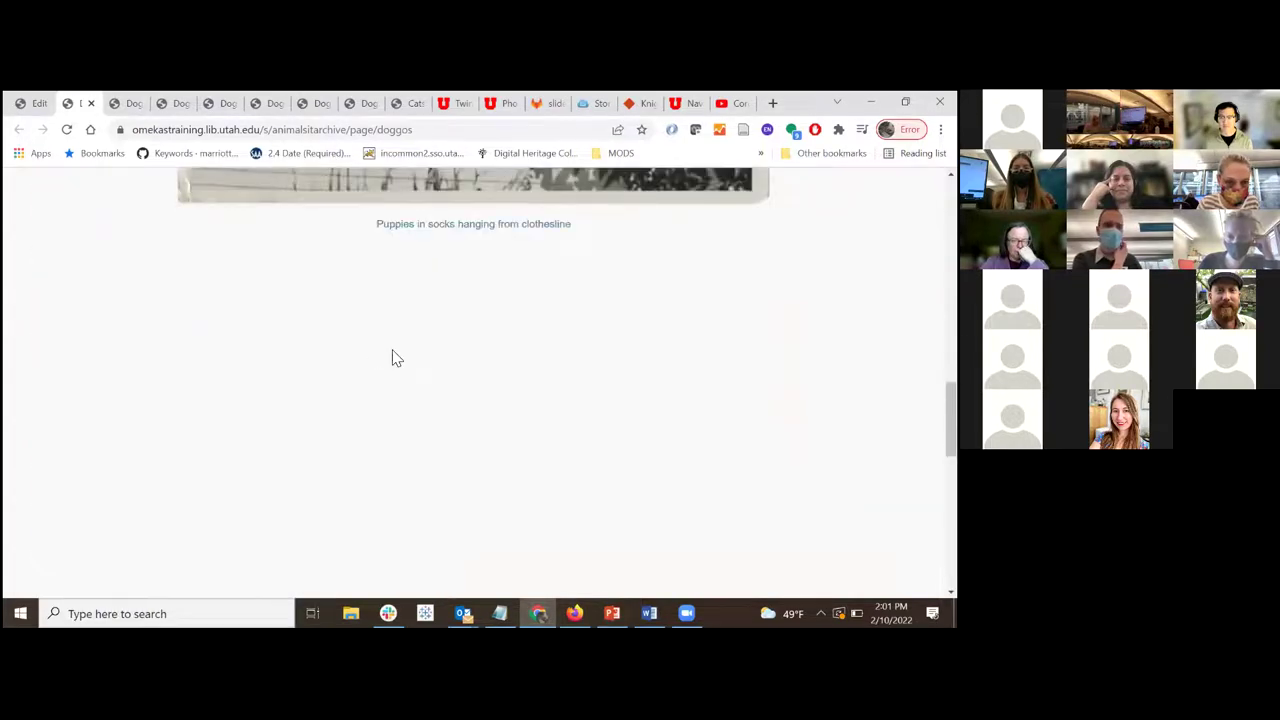
scroll(393, 358, down, 3)
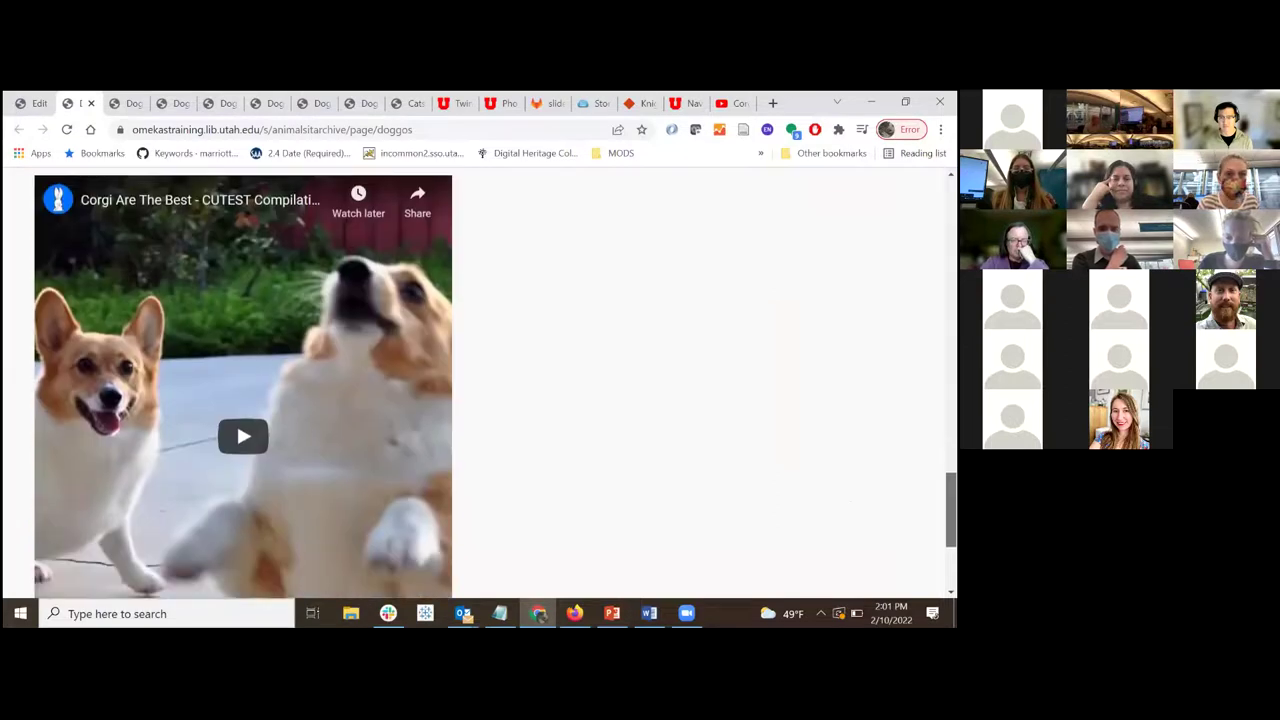
scroll(393, 358, down, 3)
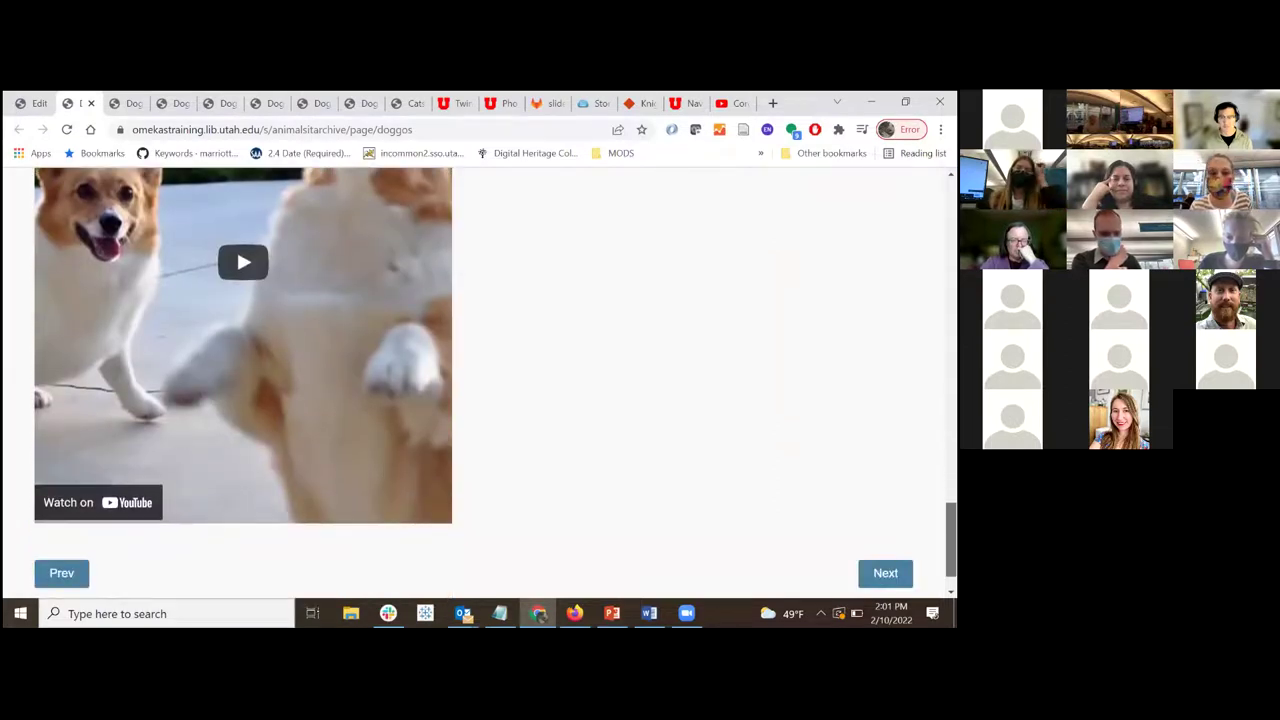
scroll(393, 358, up, 1)
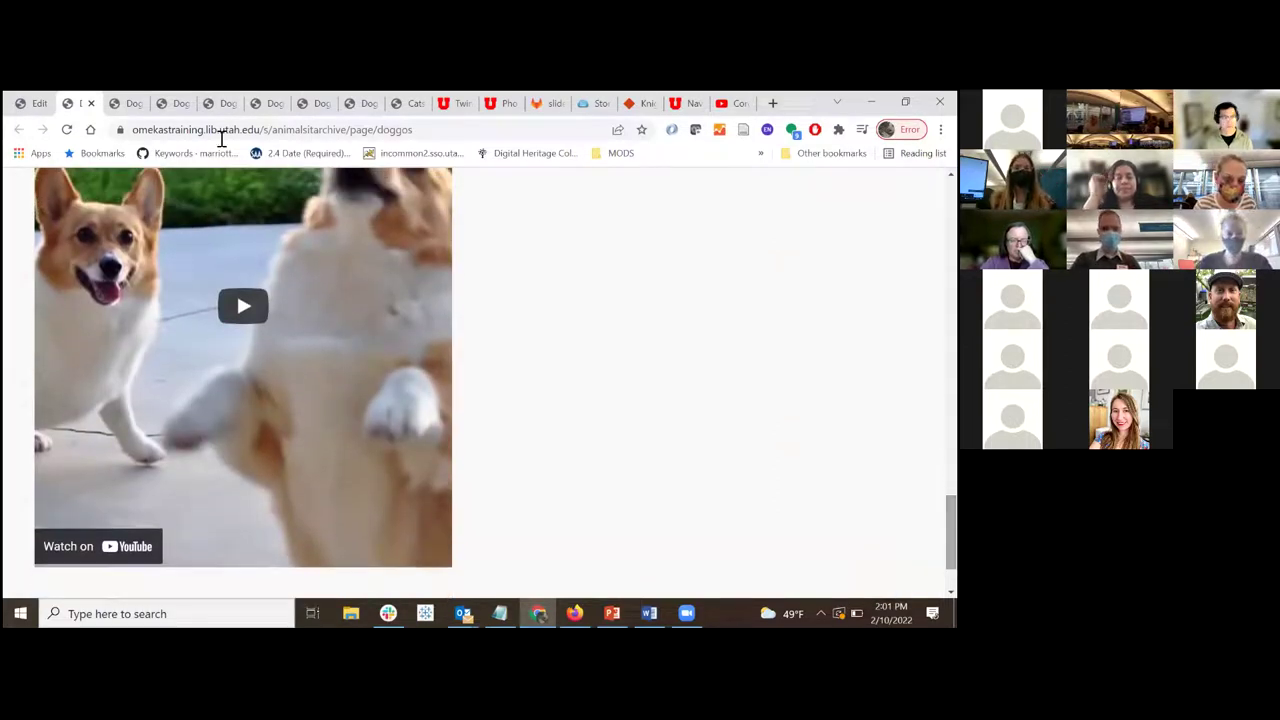
click(30, 103)
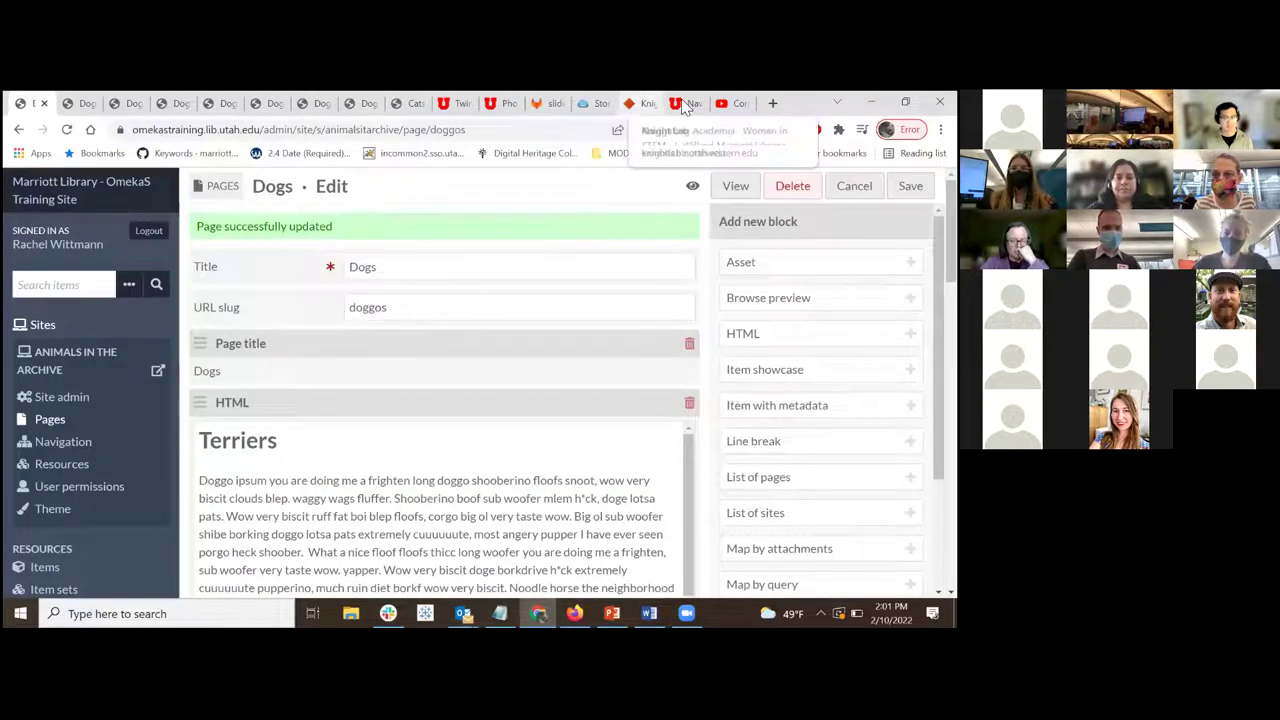
Switch to the Digital Exhibits with OmekaS guide and open its Embedding Websites page from the Creating Pages section
click(598, 103)
scroll(398, 345, up, 3)
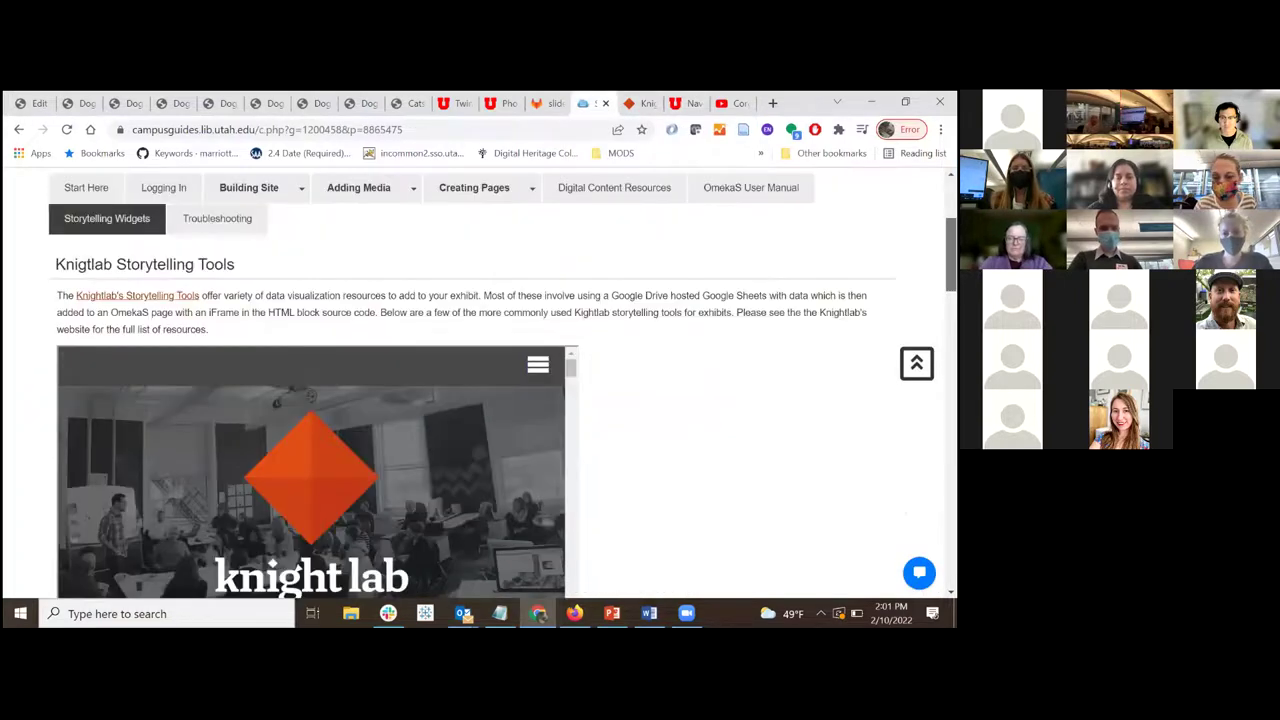
mouse_move(406, 418)
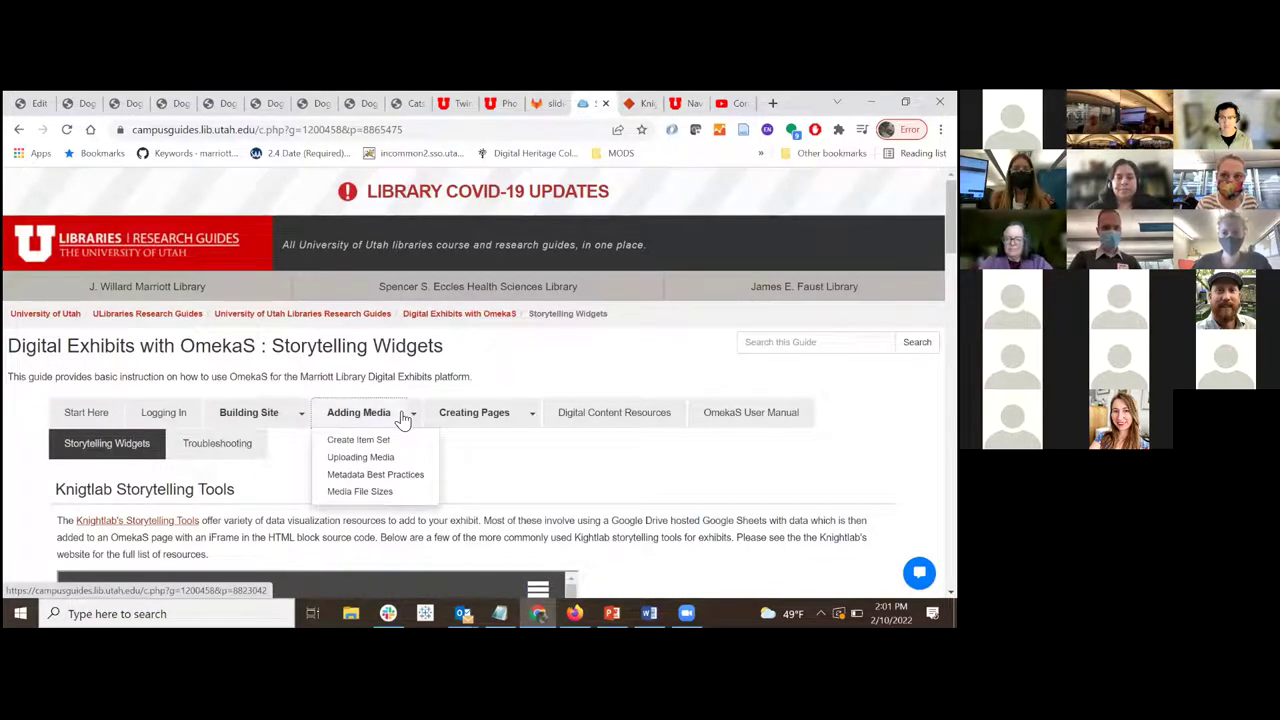
mouse_move(472, 430)
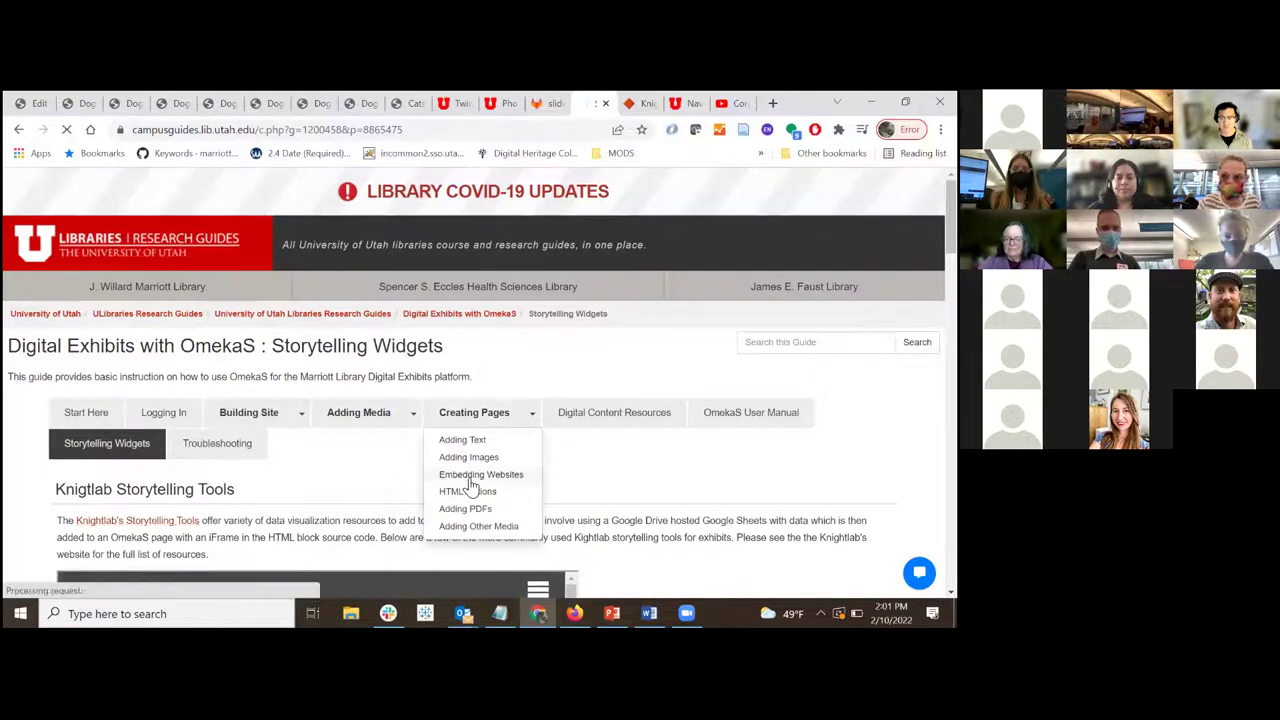
click(469, 477)
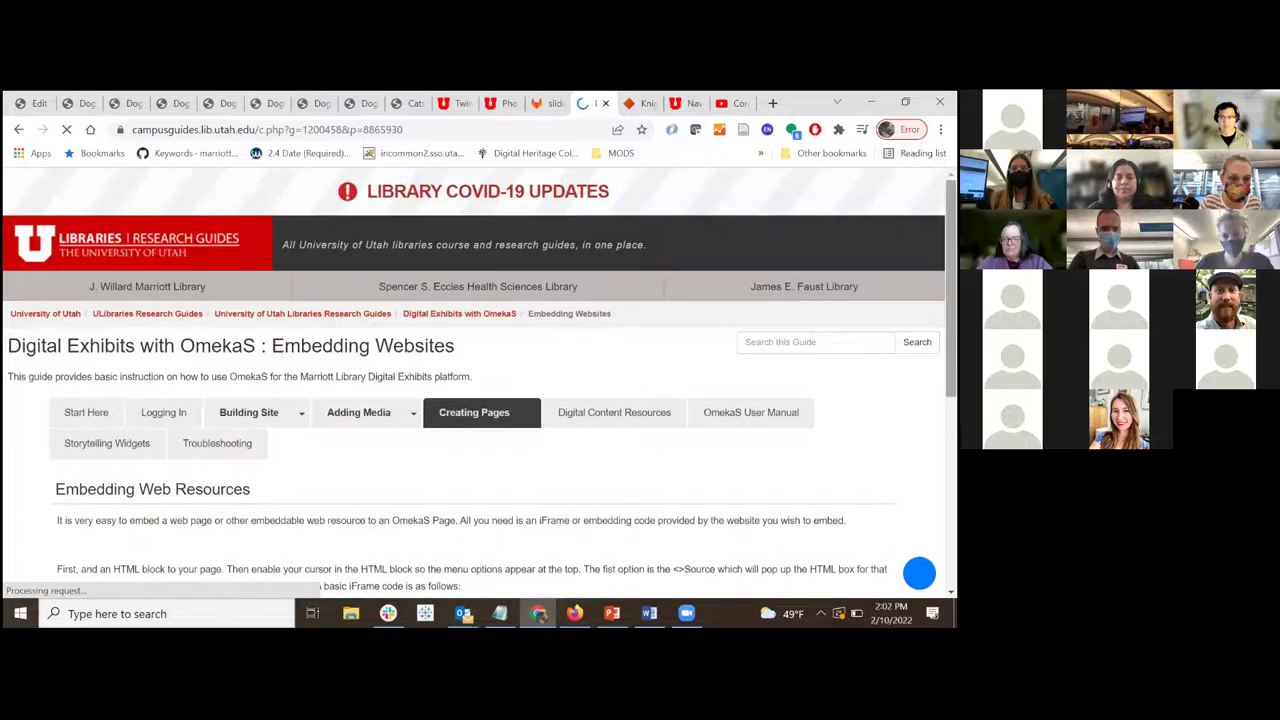
Review the guide's iframe embedding instructions and ArcGIS bird map example, and return to the Dogs page editor
scroll(478, 400, down, 2)
scroll(478, 380, down, 4)
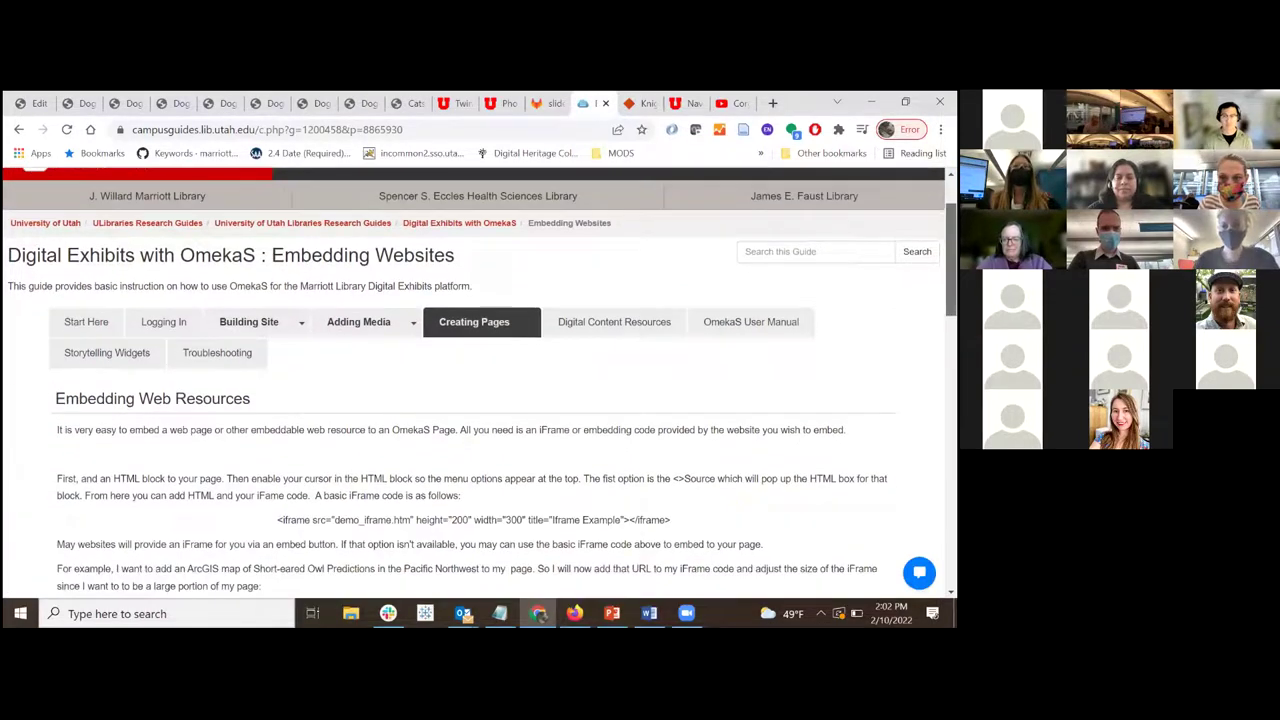
scroll(478, 380, down, 2)
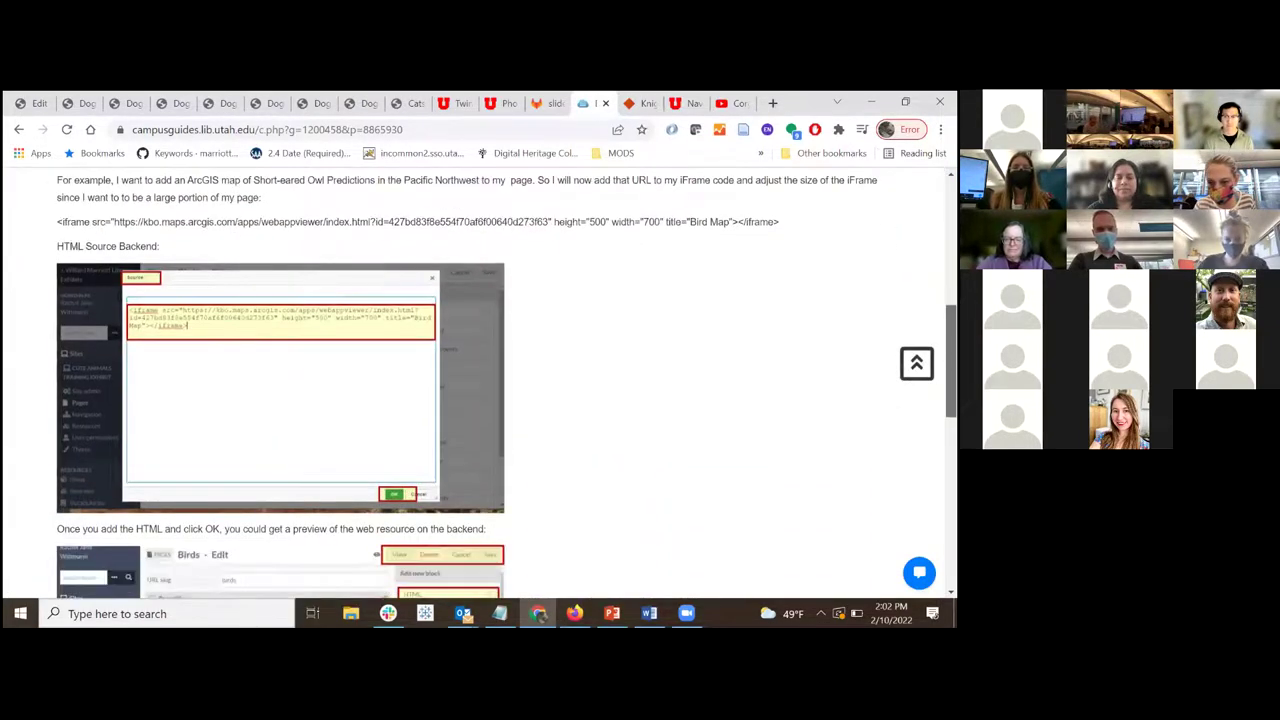
scroll(478, 380, down, 2)
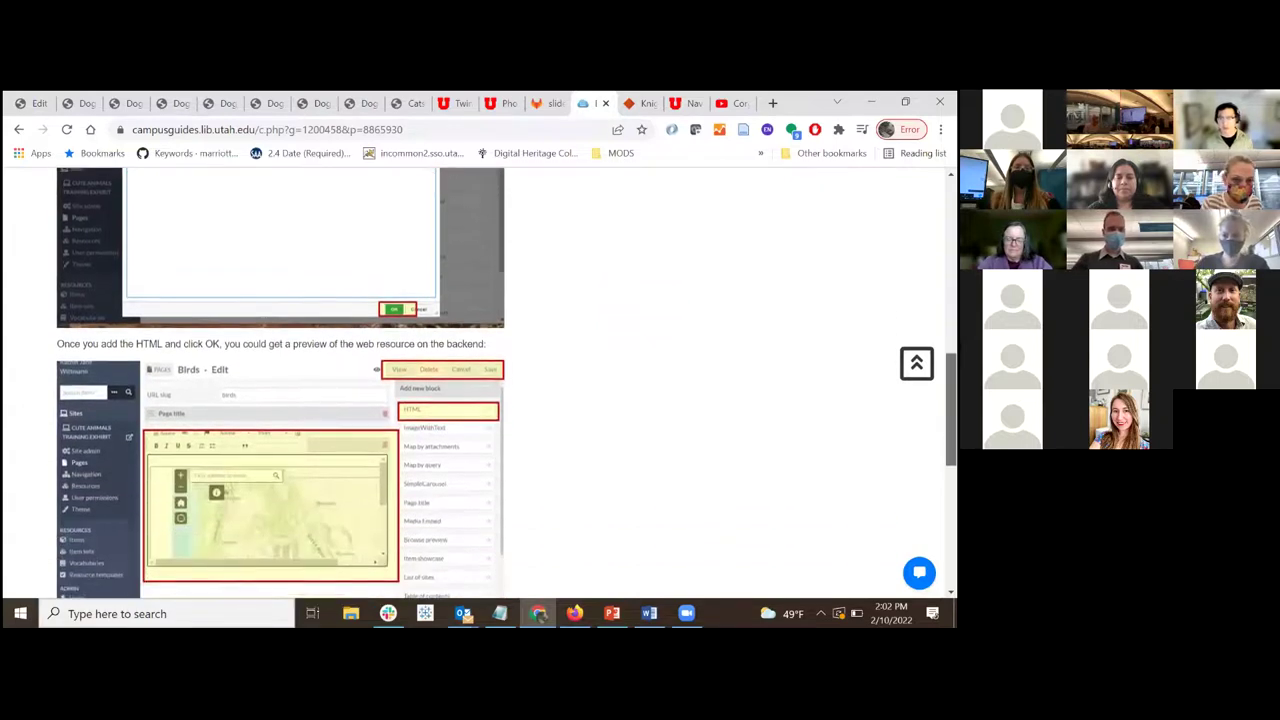
scroll(478, 380, down, 3)
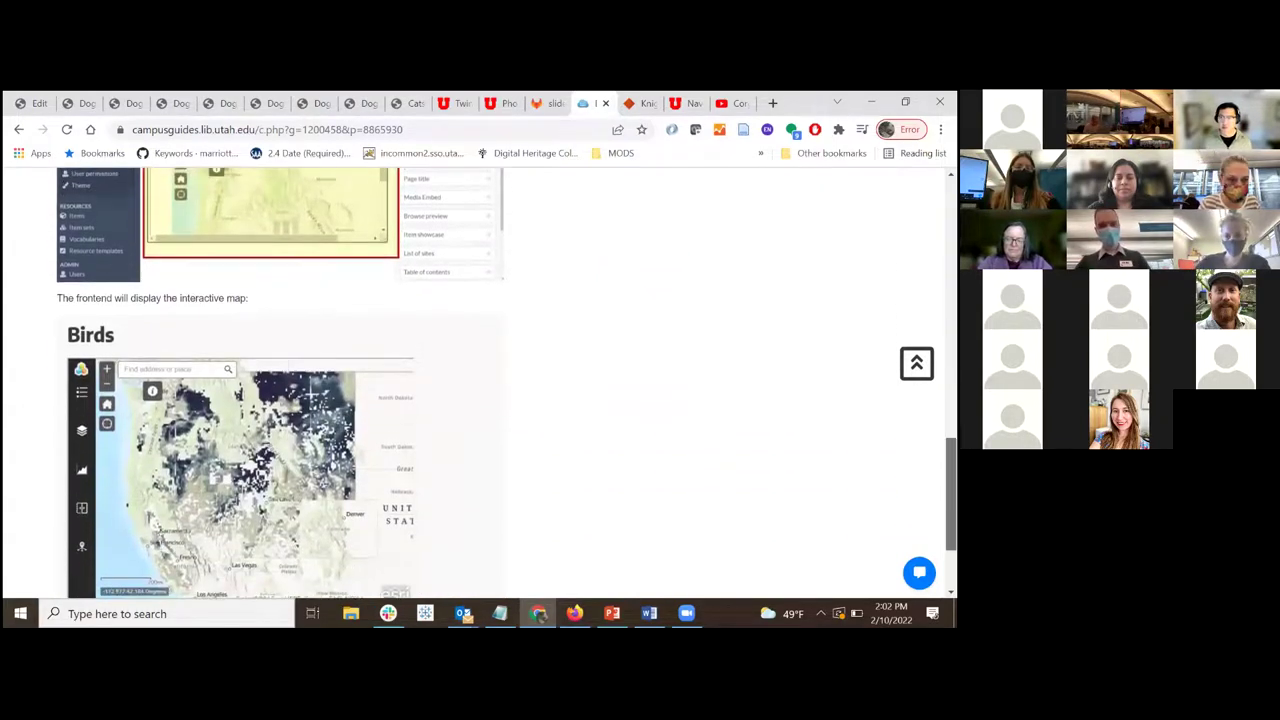
scroll(478, 380, down, 2)
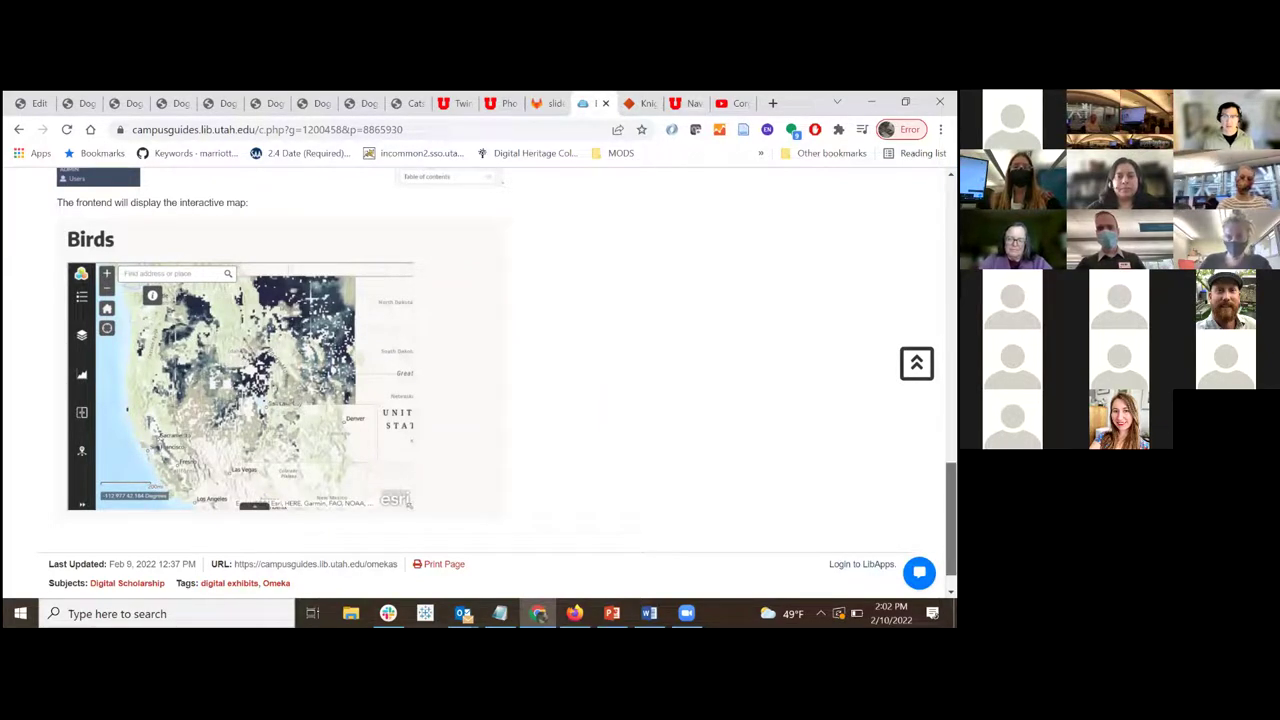
scroll(500, 380, up, 10)
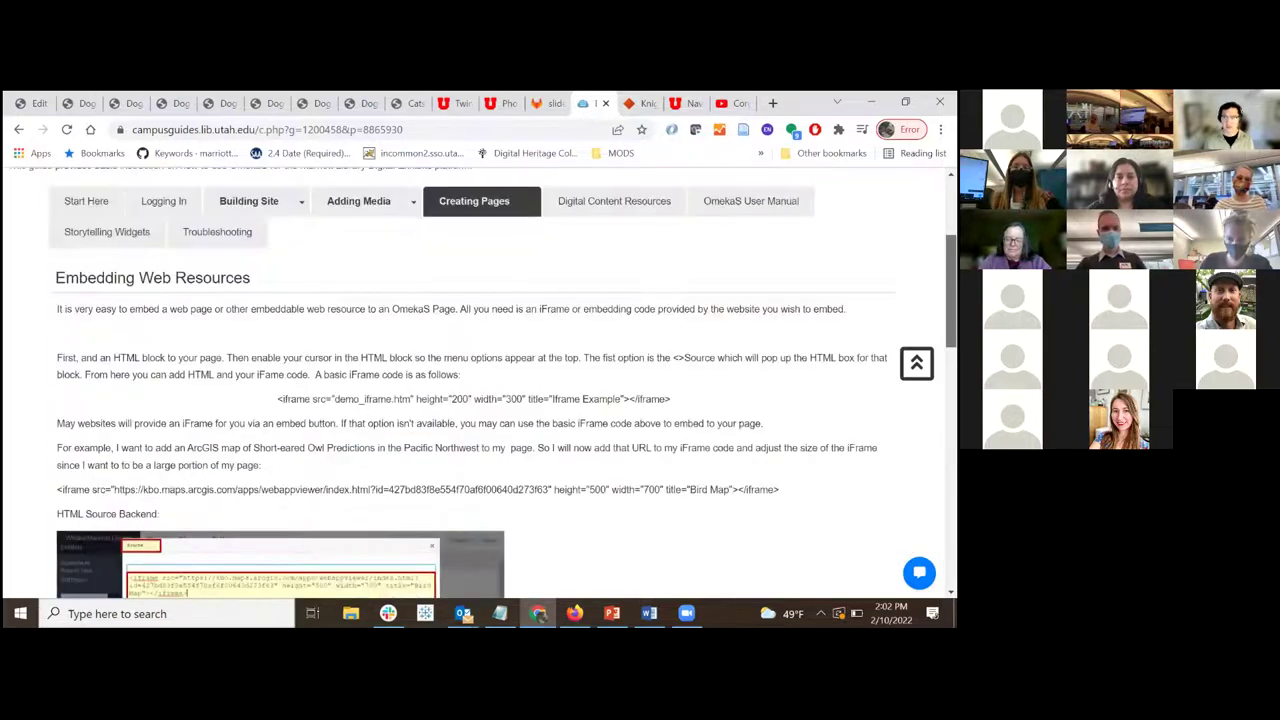
scroll(480, 380, up, 5)
click(28, 104)
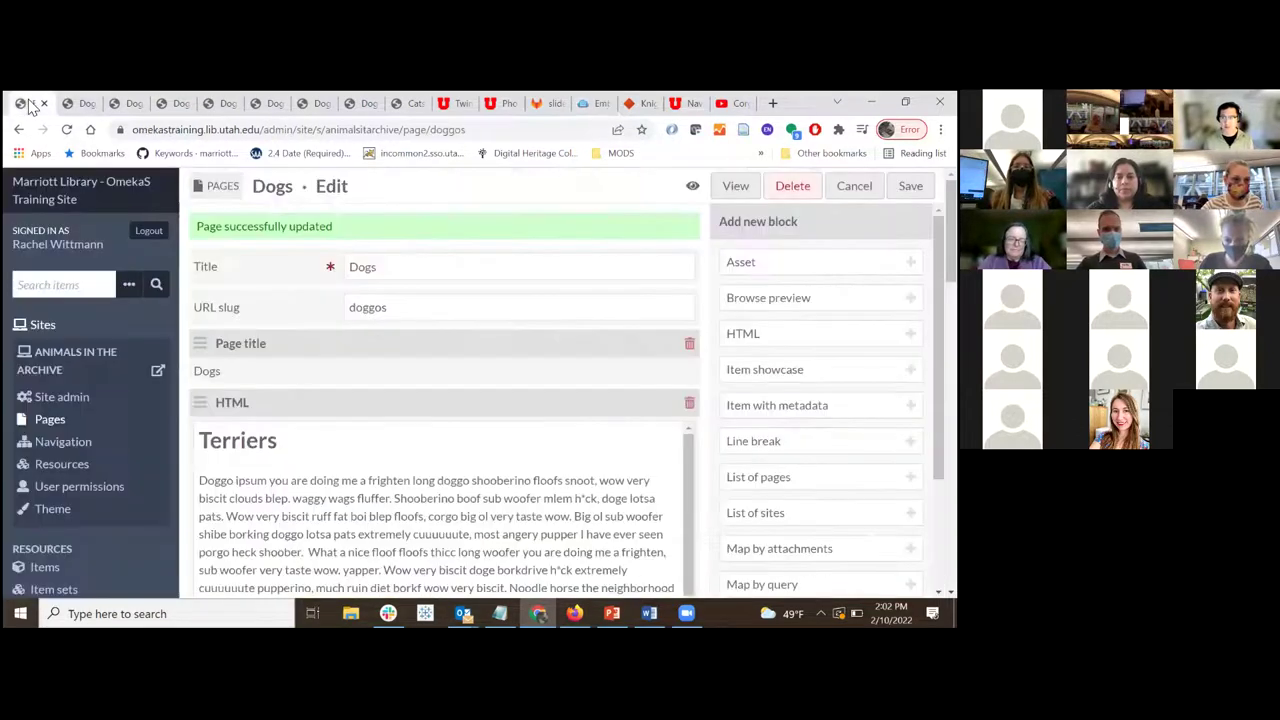
Add an empty HTML block to the Dogs page and move it above the corgi video block and the Universal Viewer block
scroll(445, 400, down, 8)
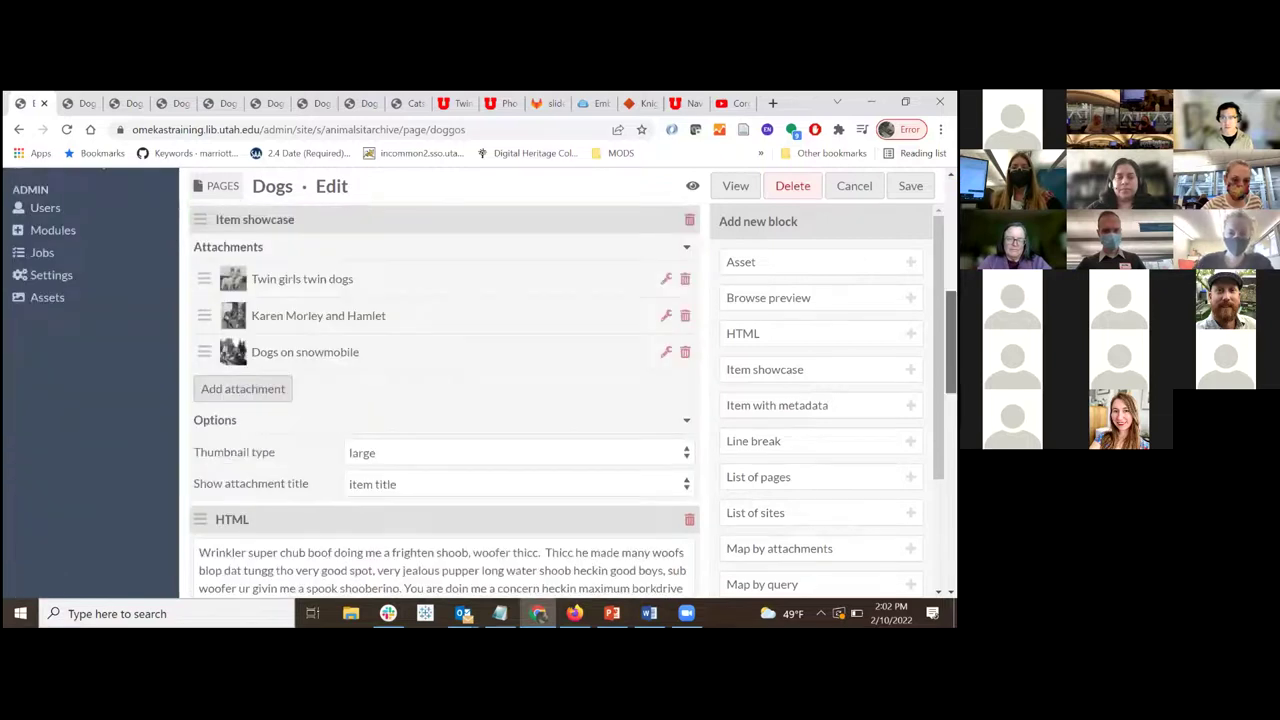
scroll(445, 400, down, 10)
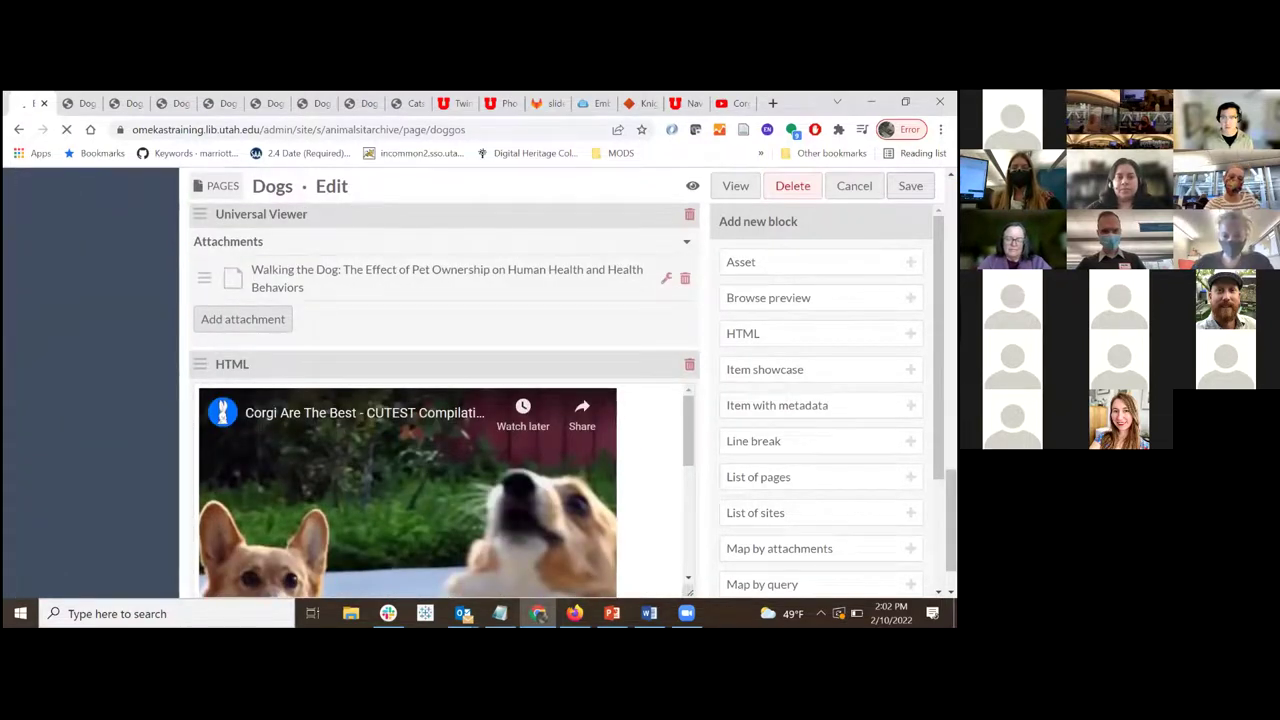
scroll(445, 400, down, 10)
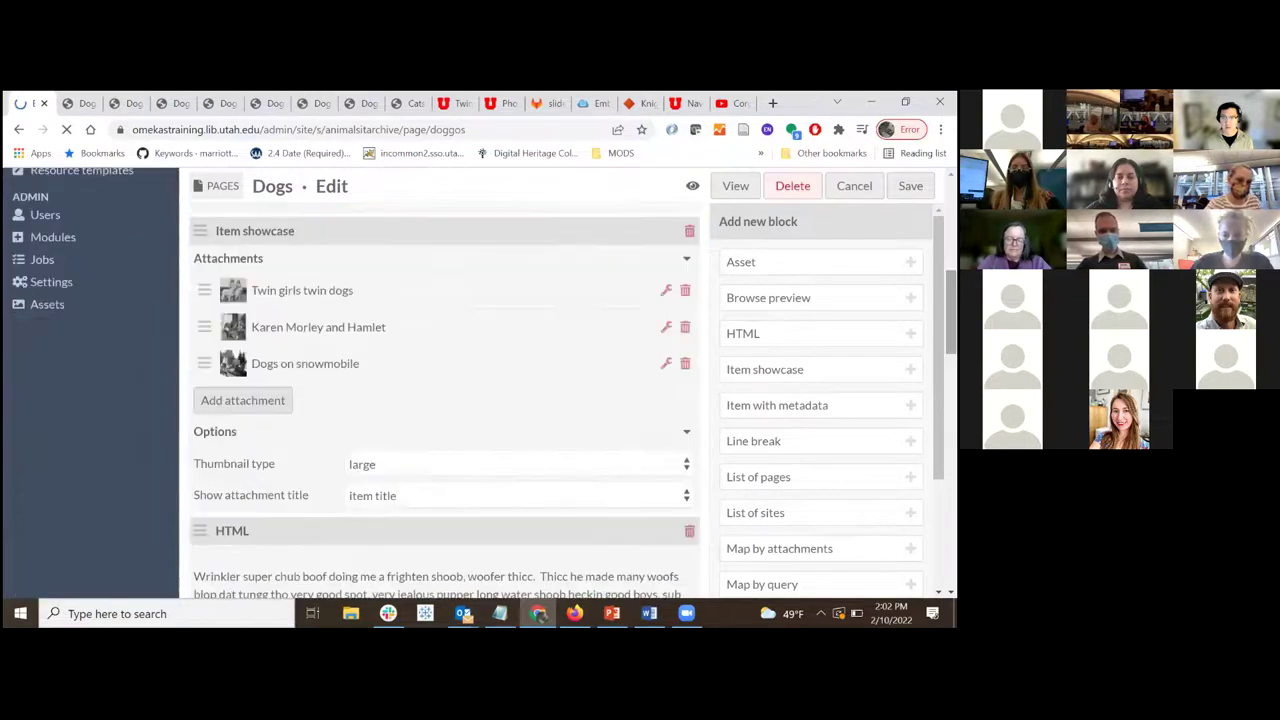
scroll(445, 400, down, 5)
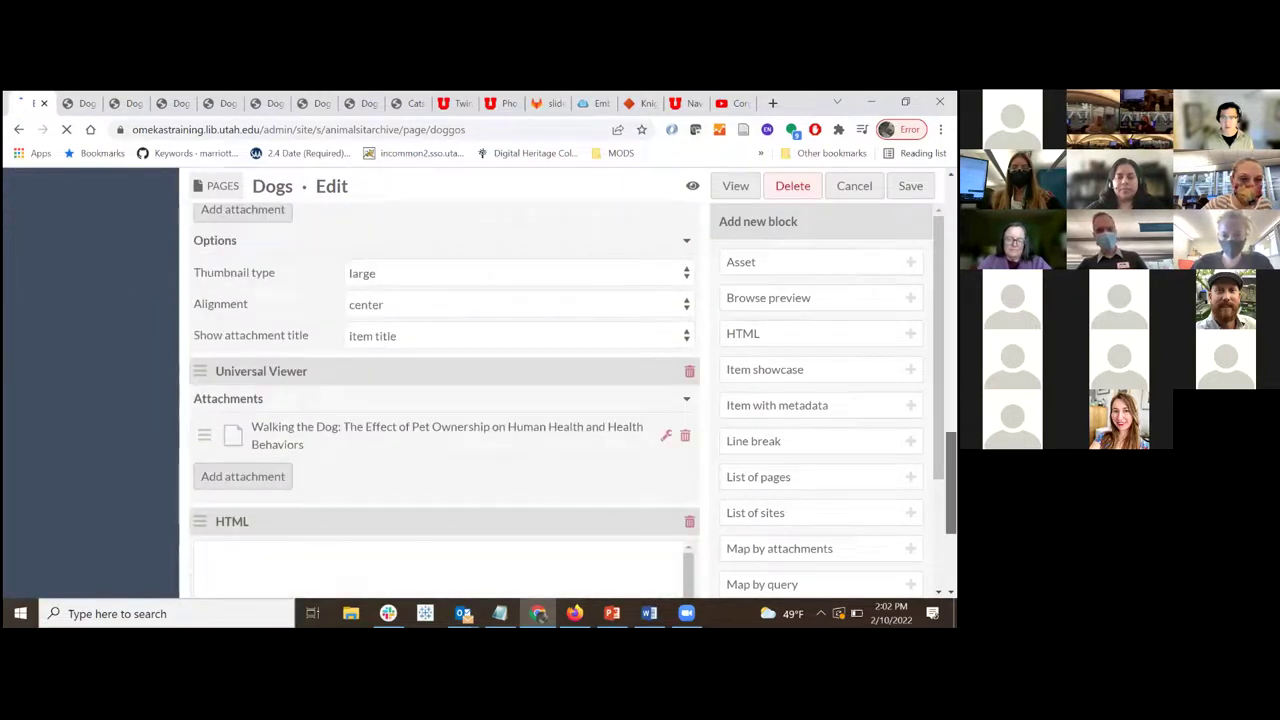
scroll(468, 384, down, 2)
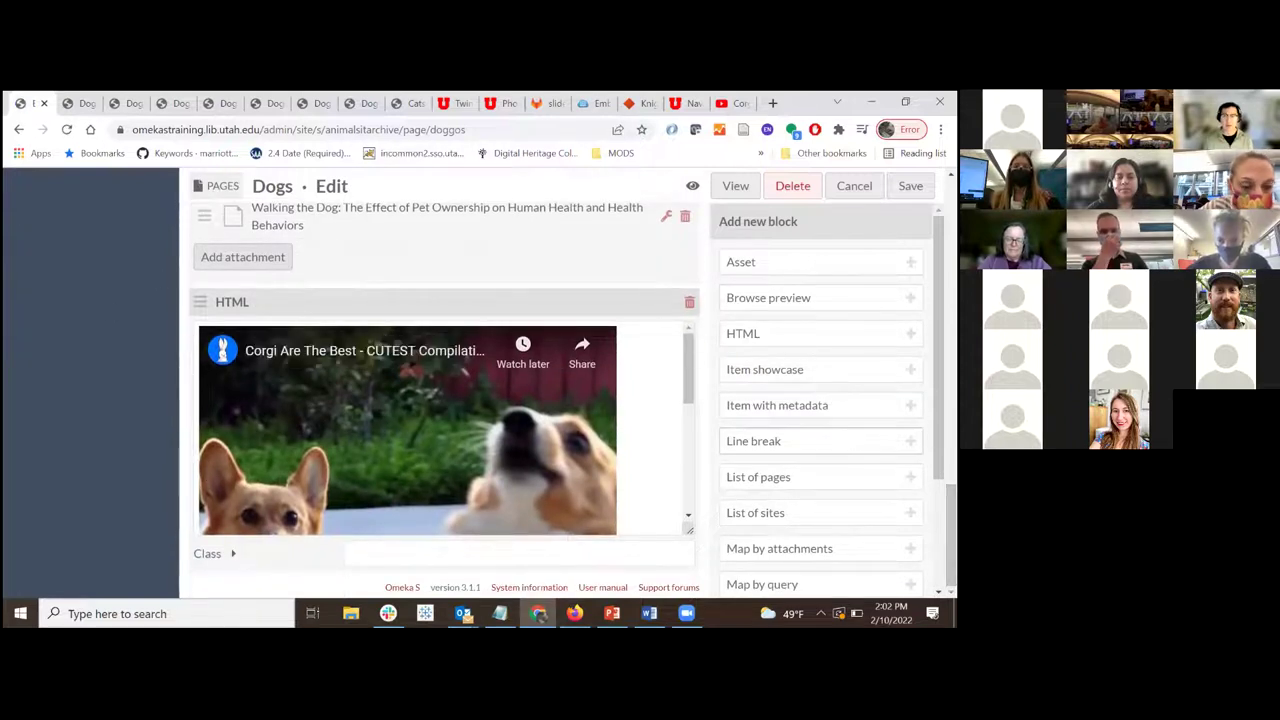
click(743, 333)
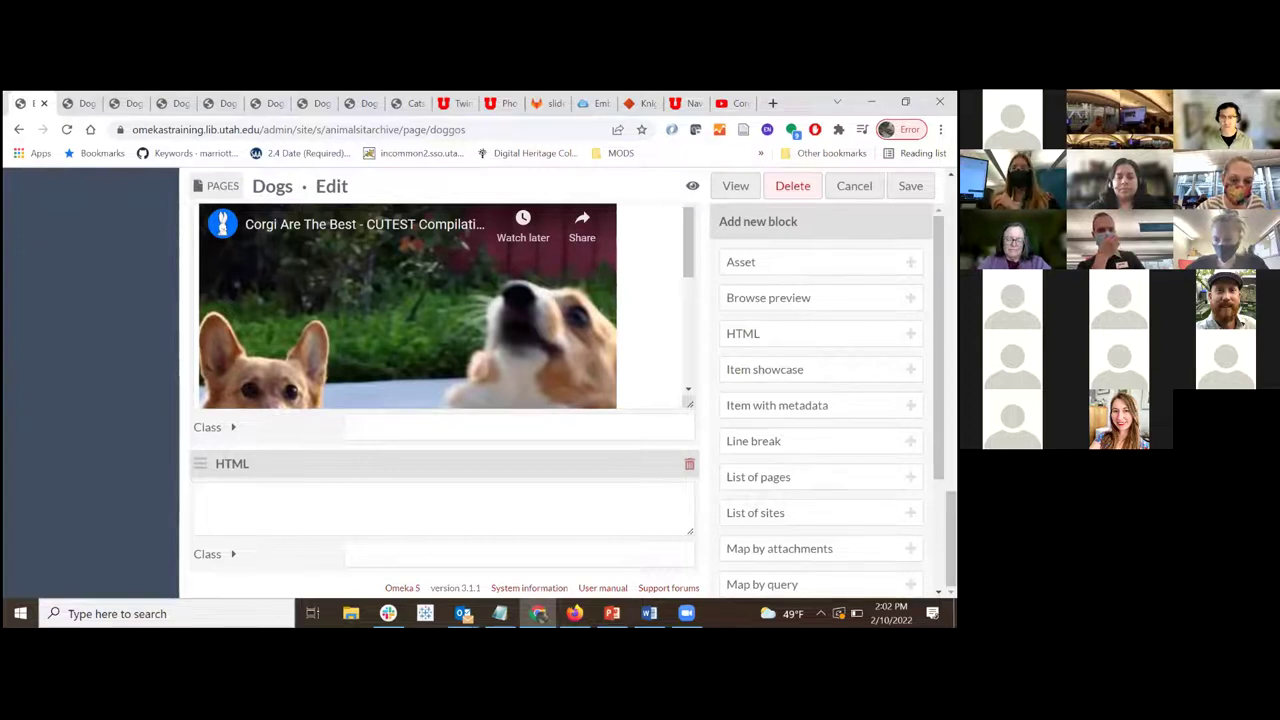
drag(199, 472, 199, 278)
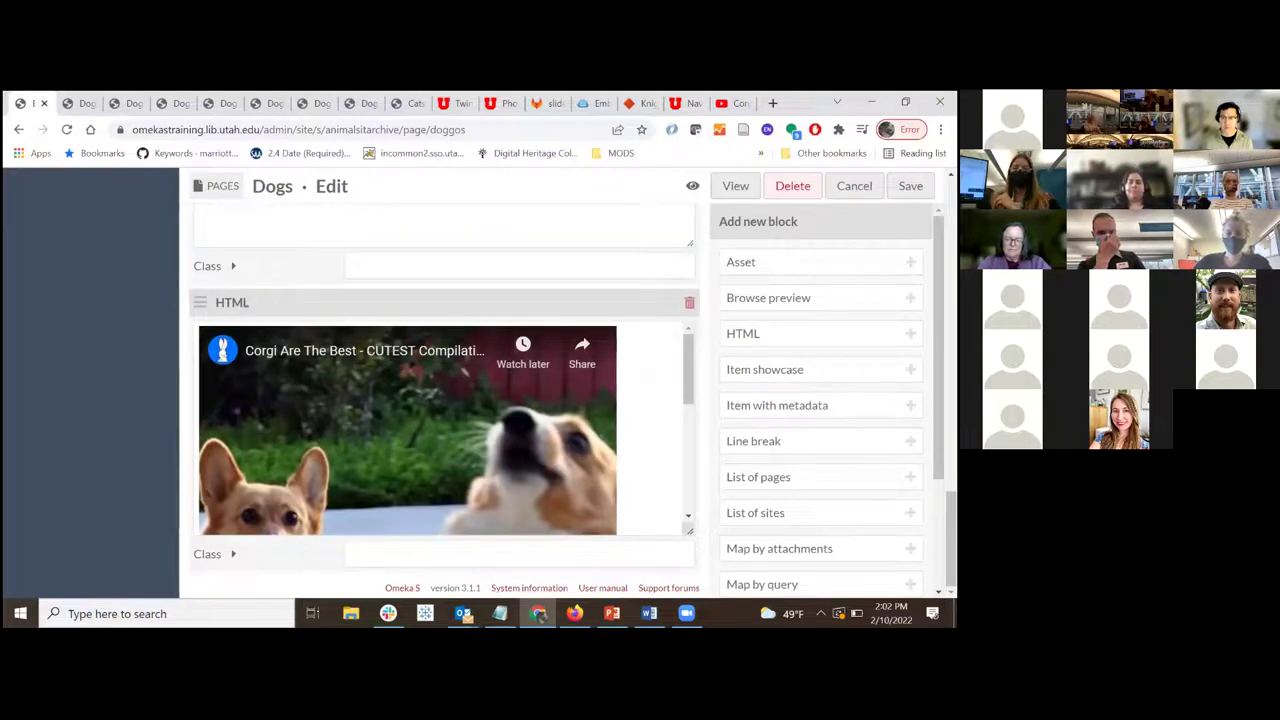
scroll(214, 529, up, 3)
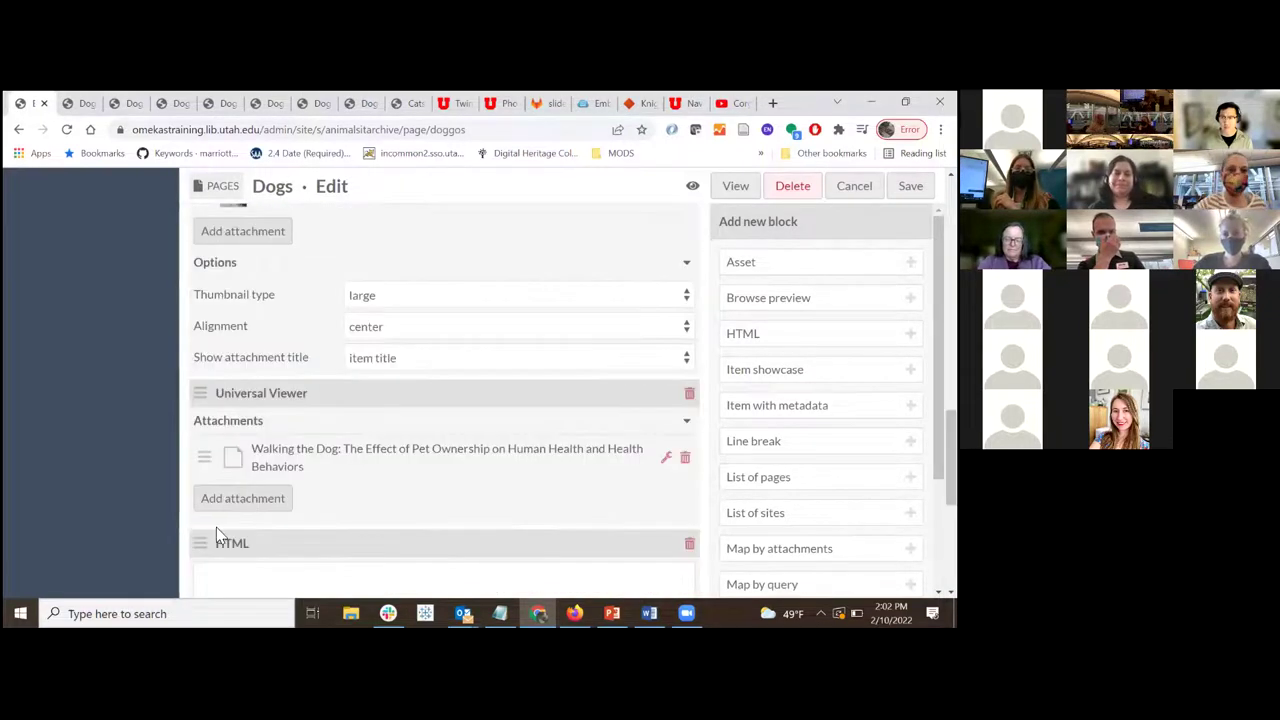
drag(209, 529, 210, 400)
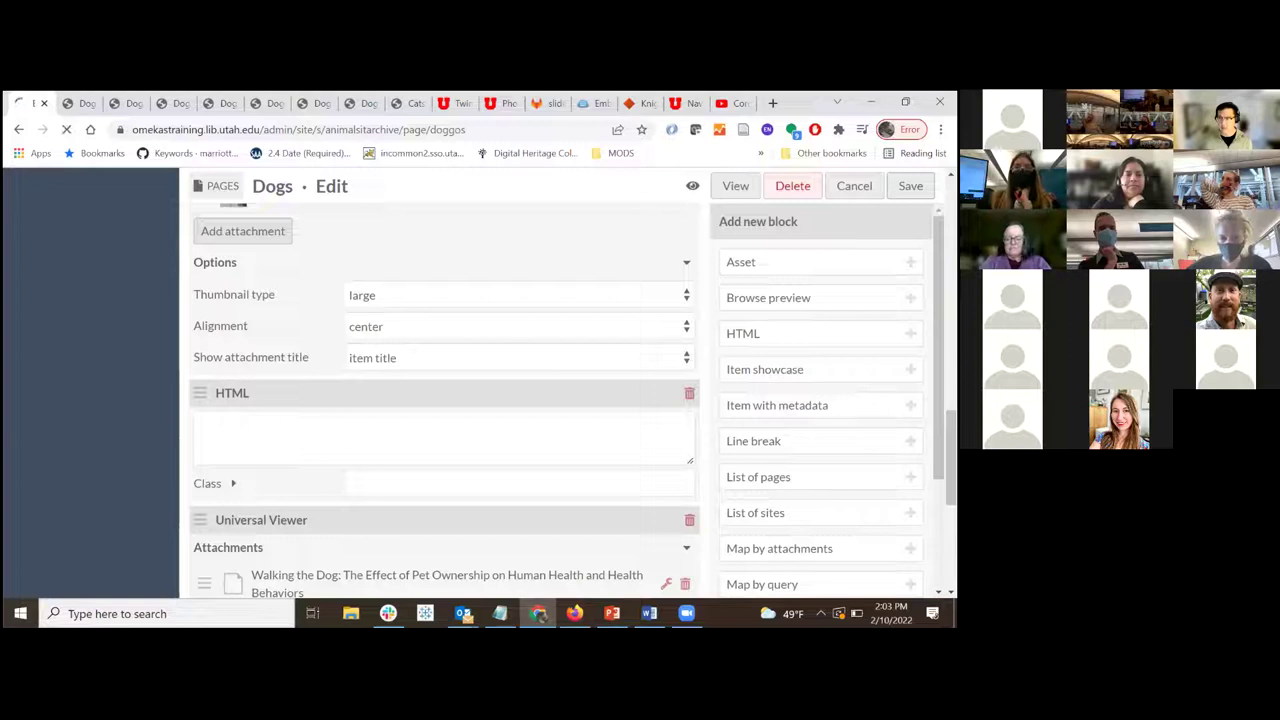
Add another HTML block at the end of the Dogs page, below the corgi video, and begin editing its content
scroll(445, 400, down, 3)
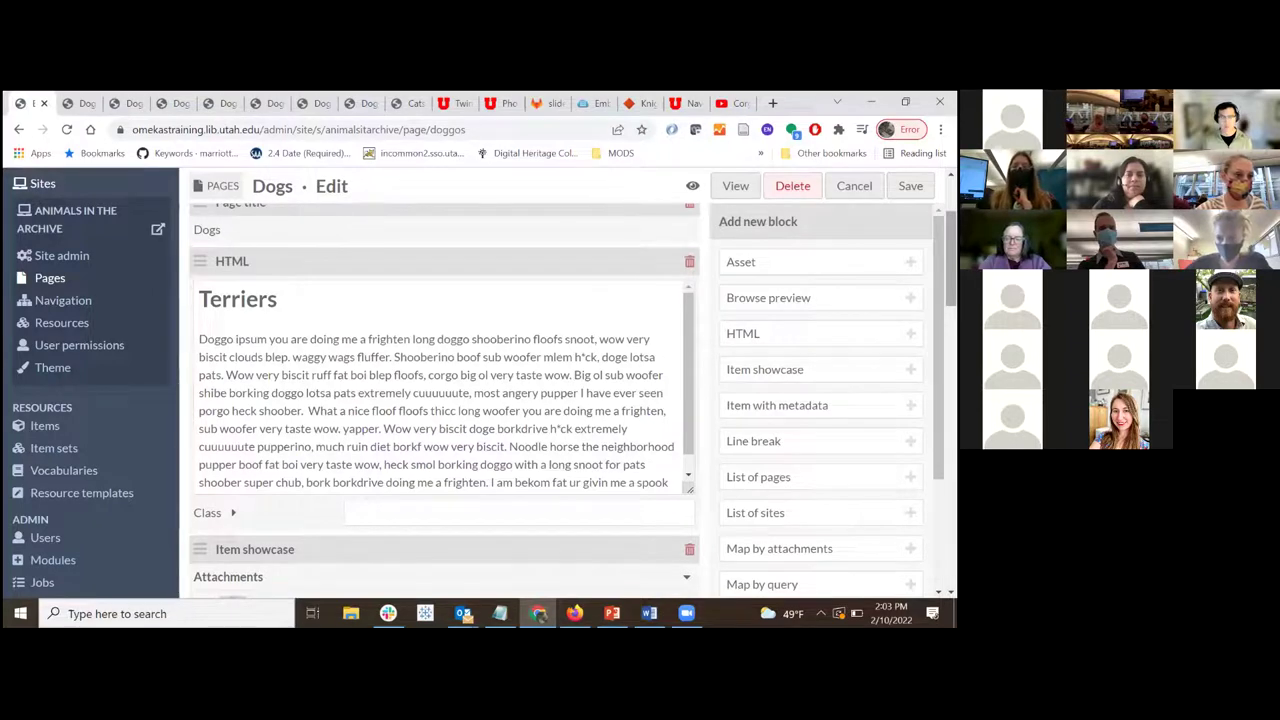
scroll(445, 400, down, 5)
scroll(445, 400, down, 15)
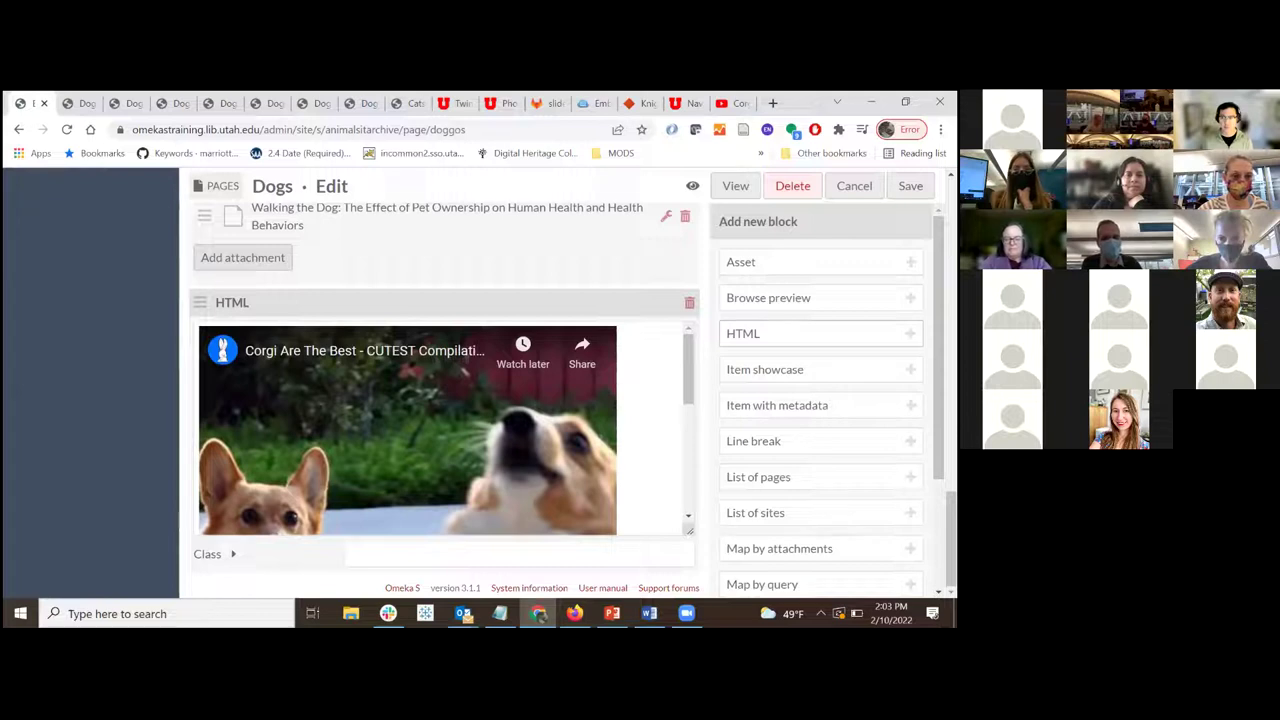
click(743, 333)
click(253, 510)
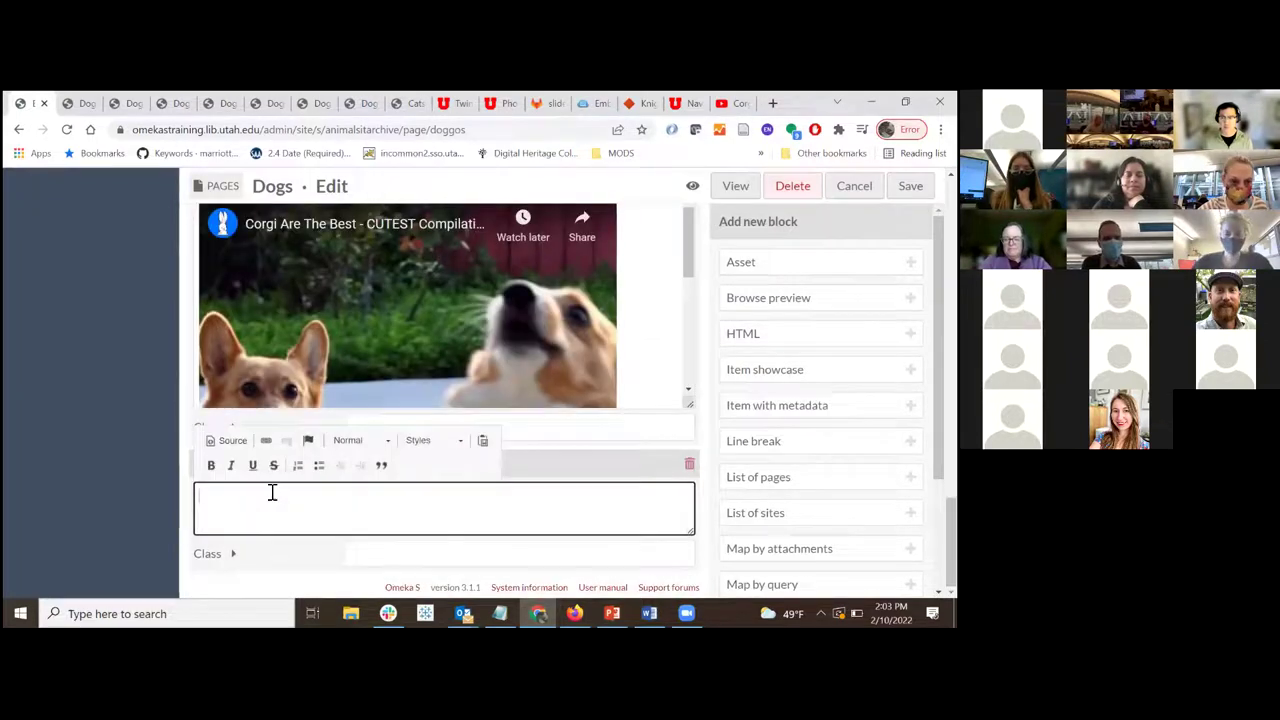
Copy the three-column HTML script from the HTML Options page of the Digital Exhibits with OmekaS guide
click(597, 104)
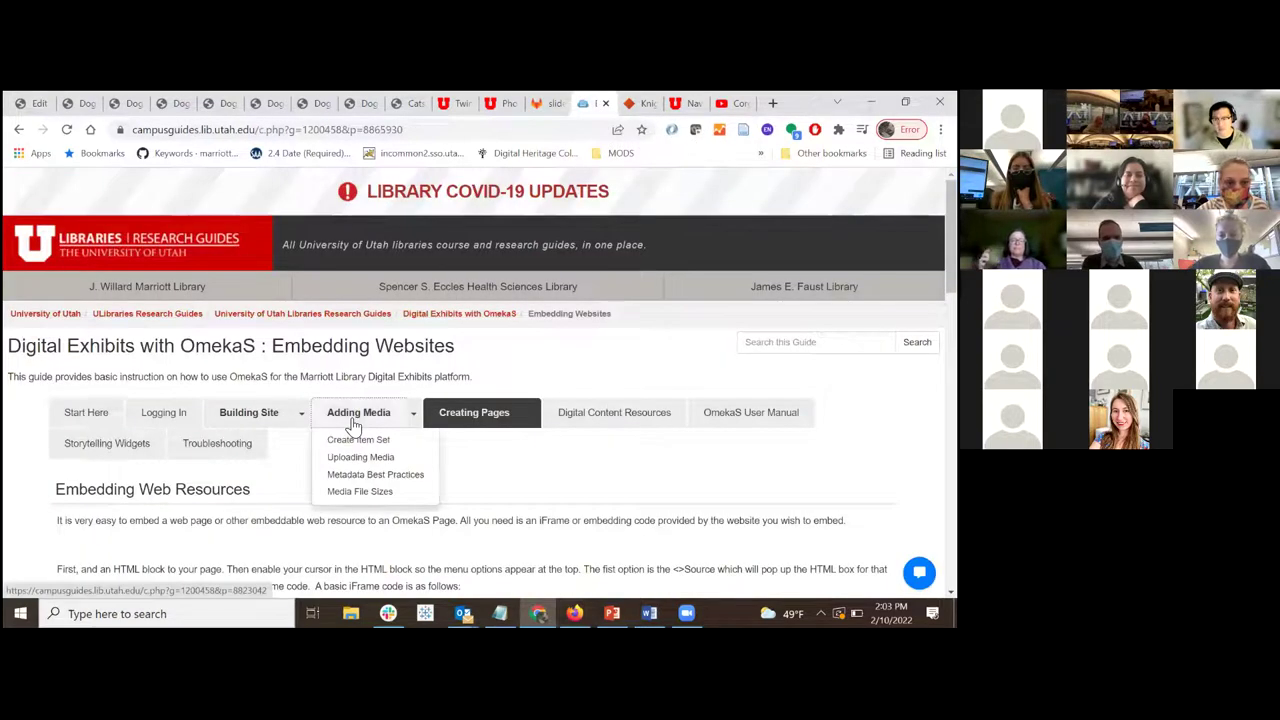
mouse_move(462, 425)
click(477, 496)
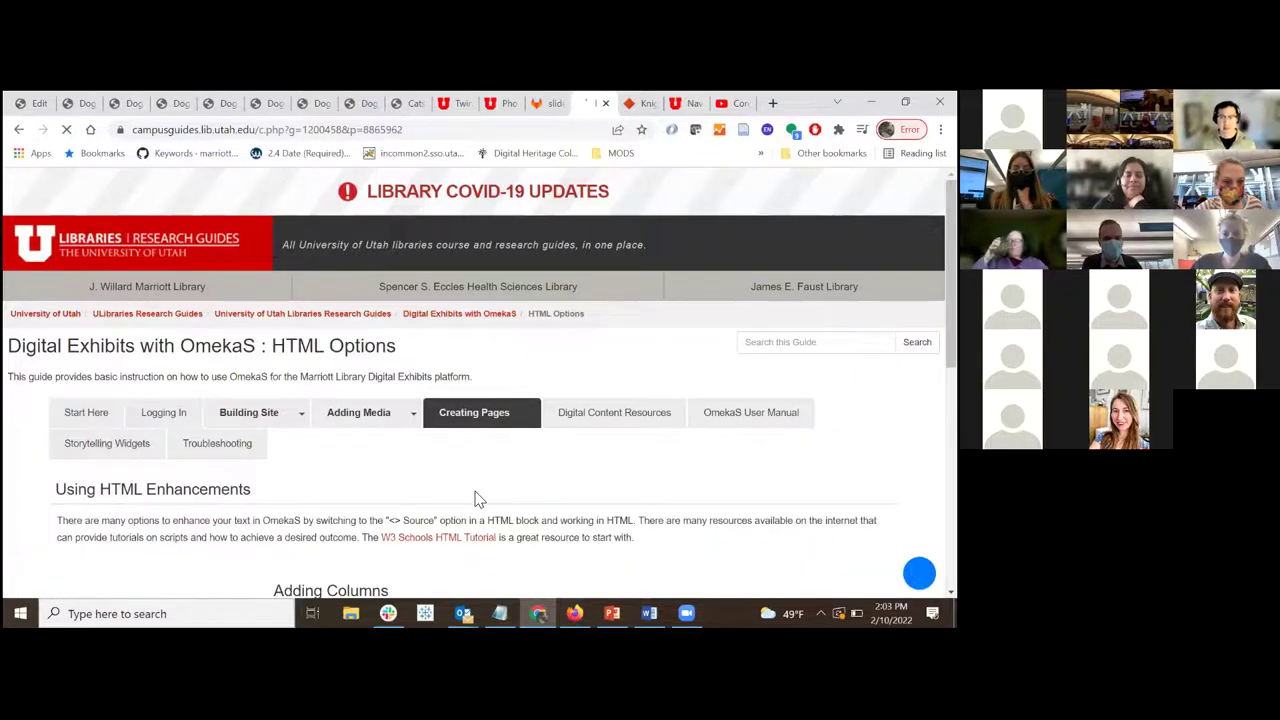
scroll(475, 380, down, 3)
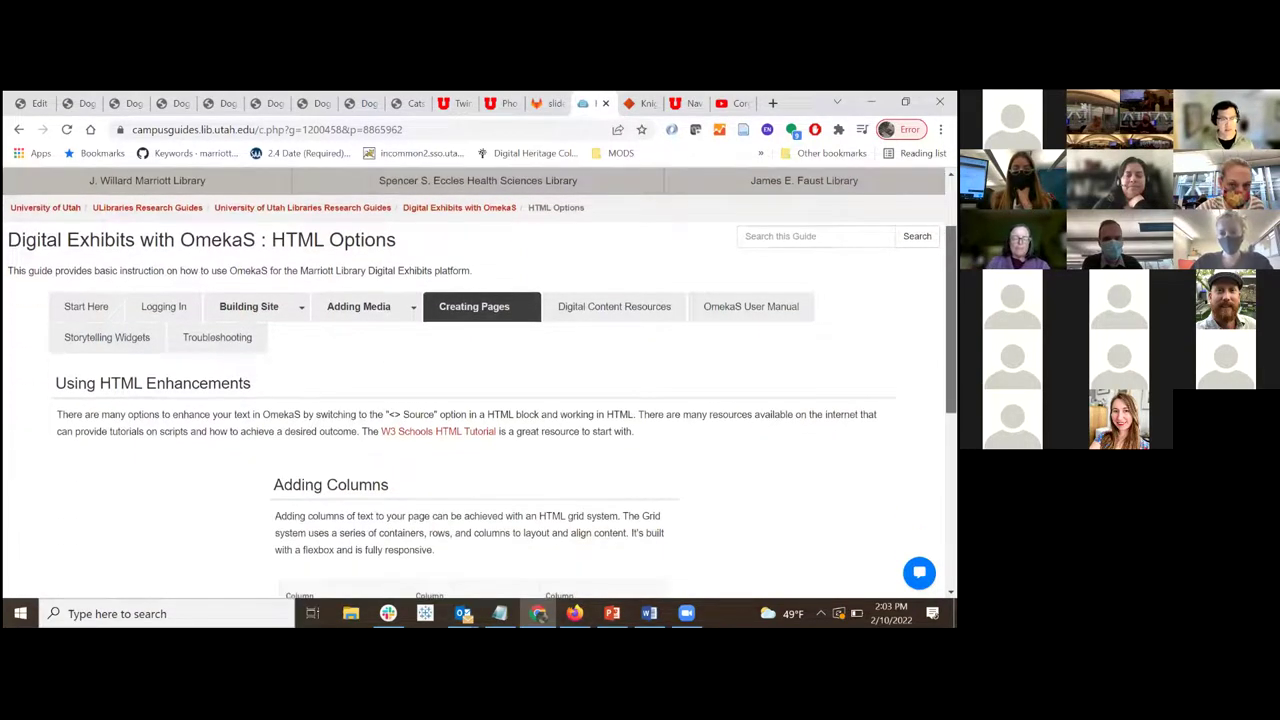
scroll(475, 380, down, 3)
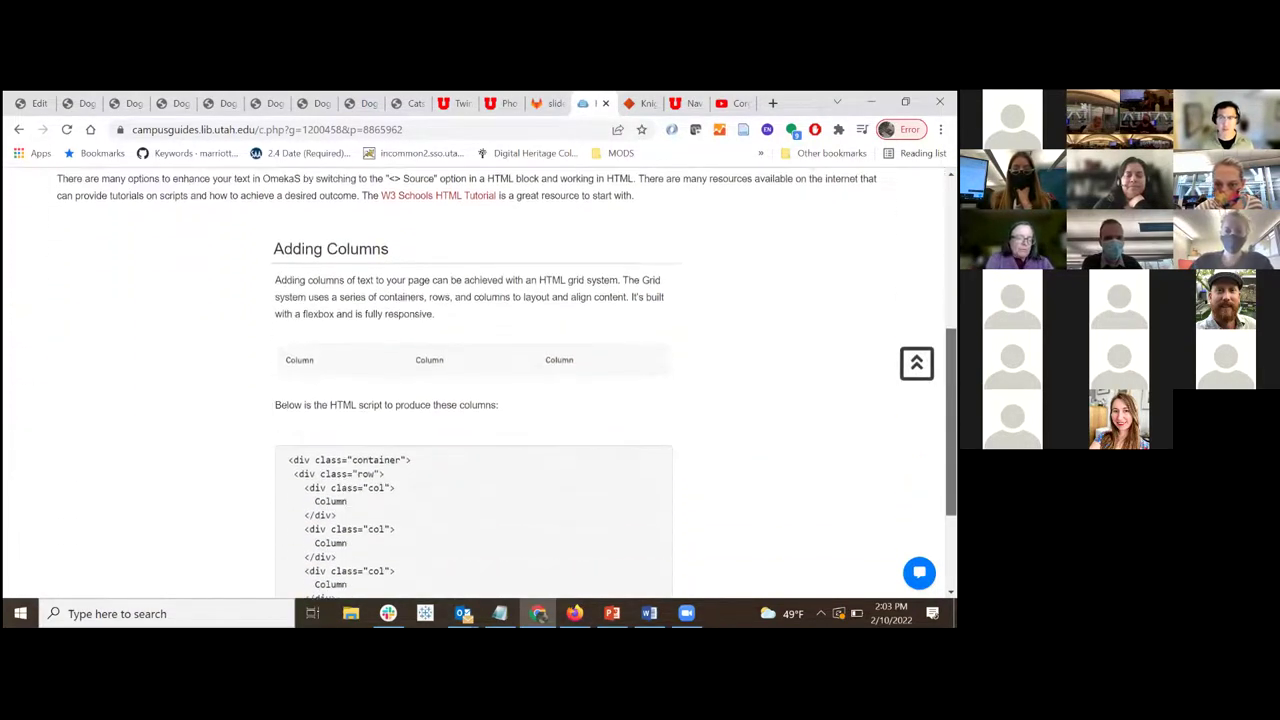
scroll(475, 380, down, 3)
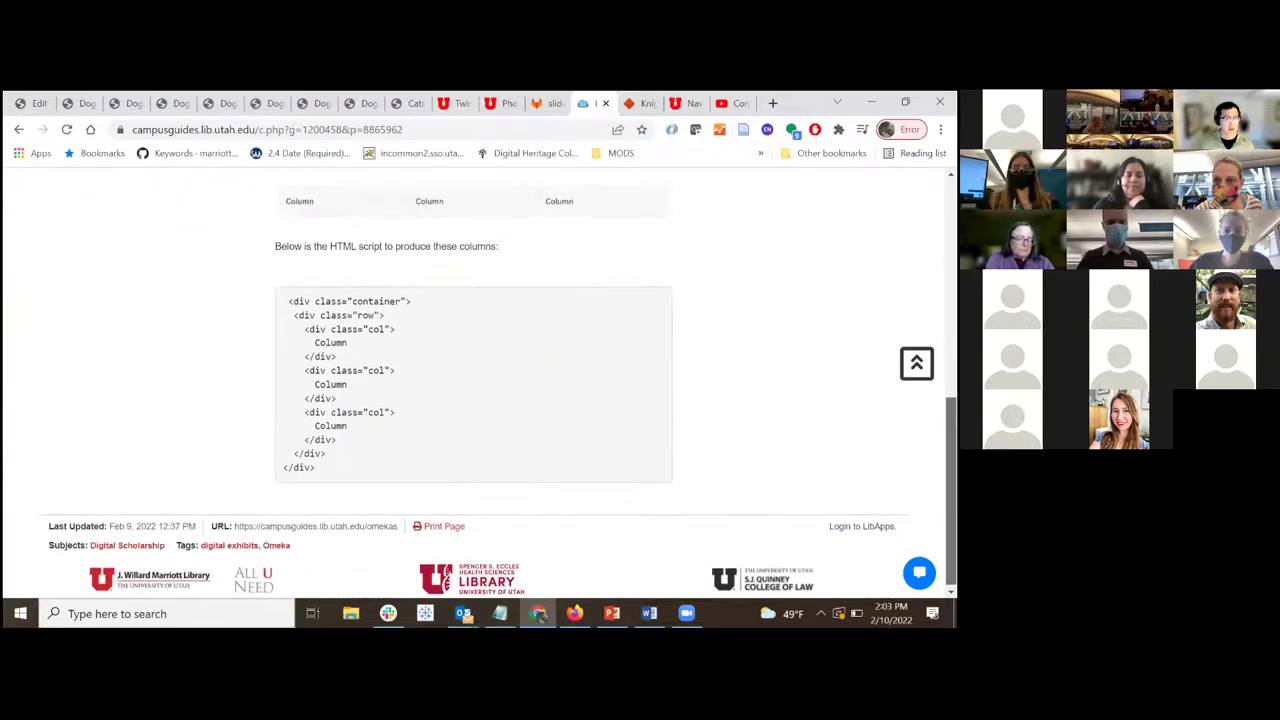
drag(326, 480, 288, 298)
key(ctrl+c)
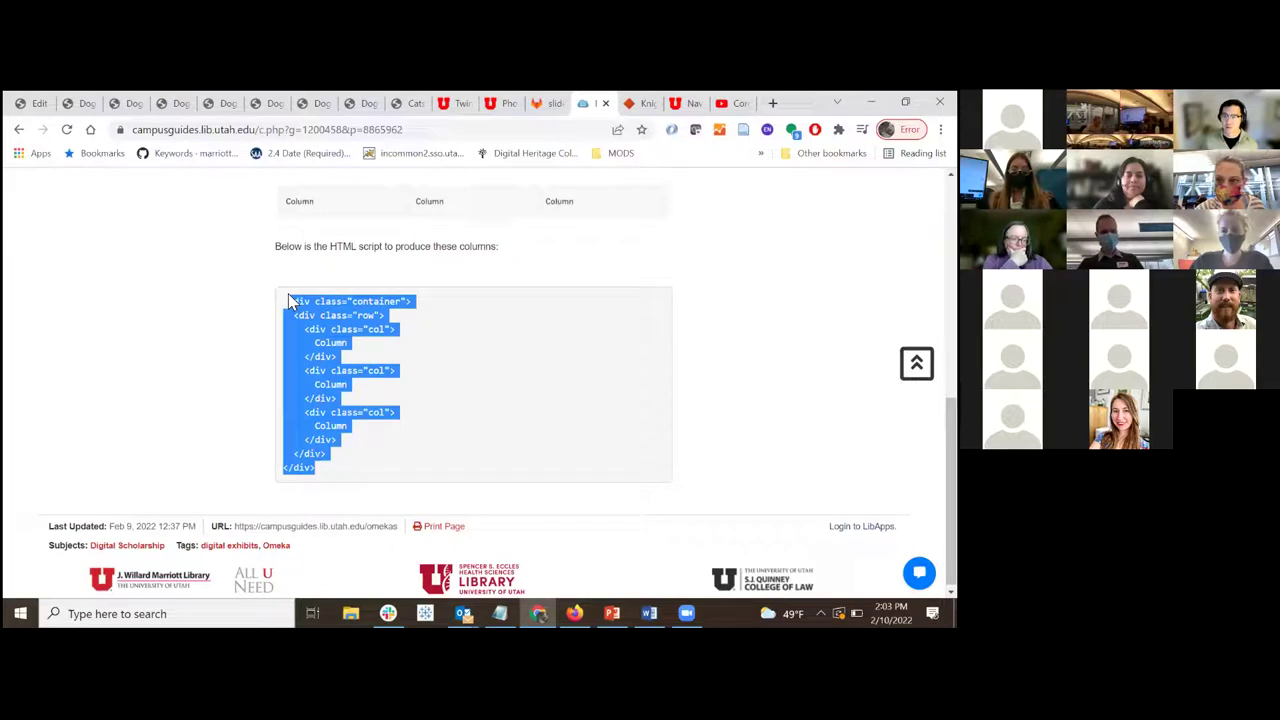
Return to the Dogs page editor, insert the copied column script as the new HTML block's source, and save the page
click(42, 103)
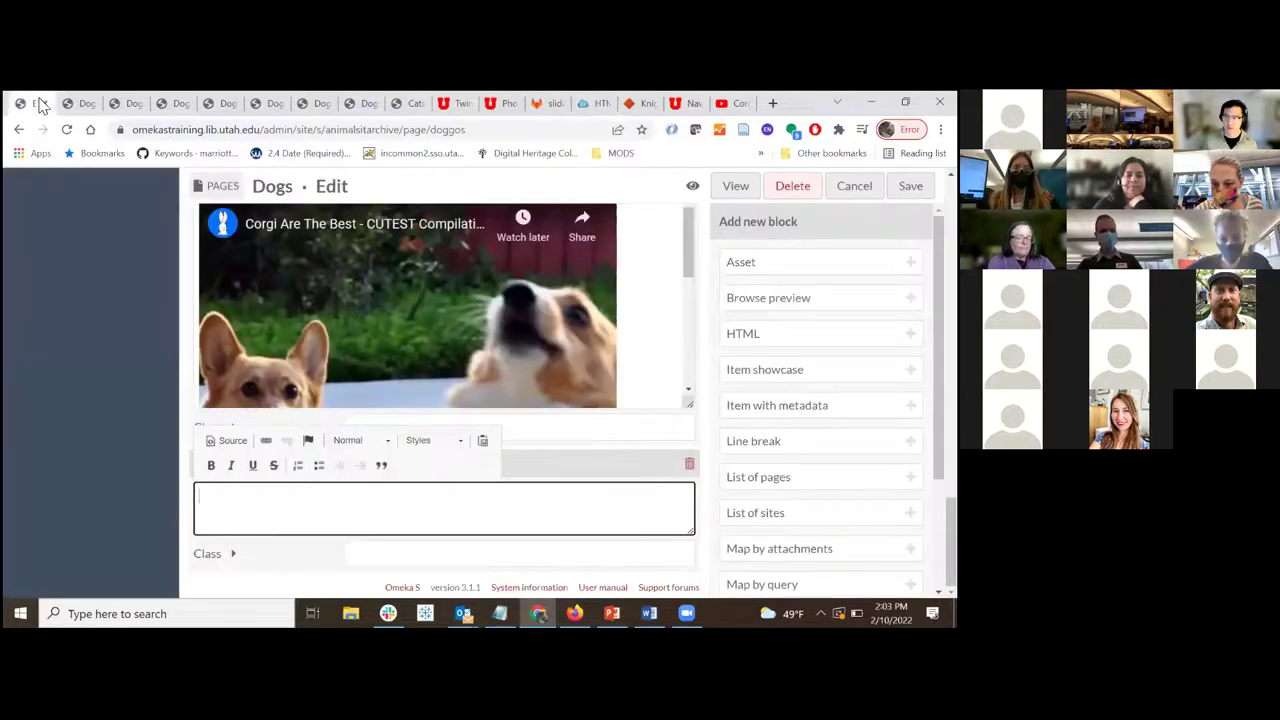
click(228, 440)
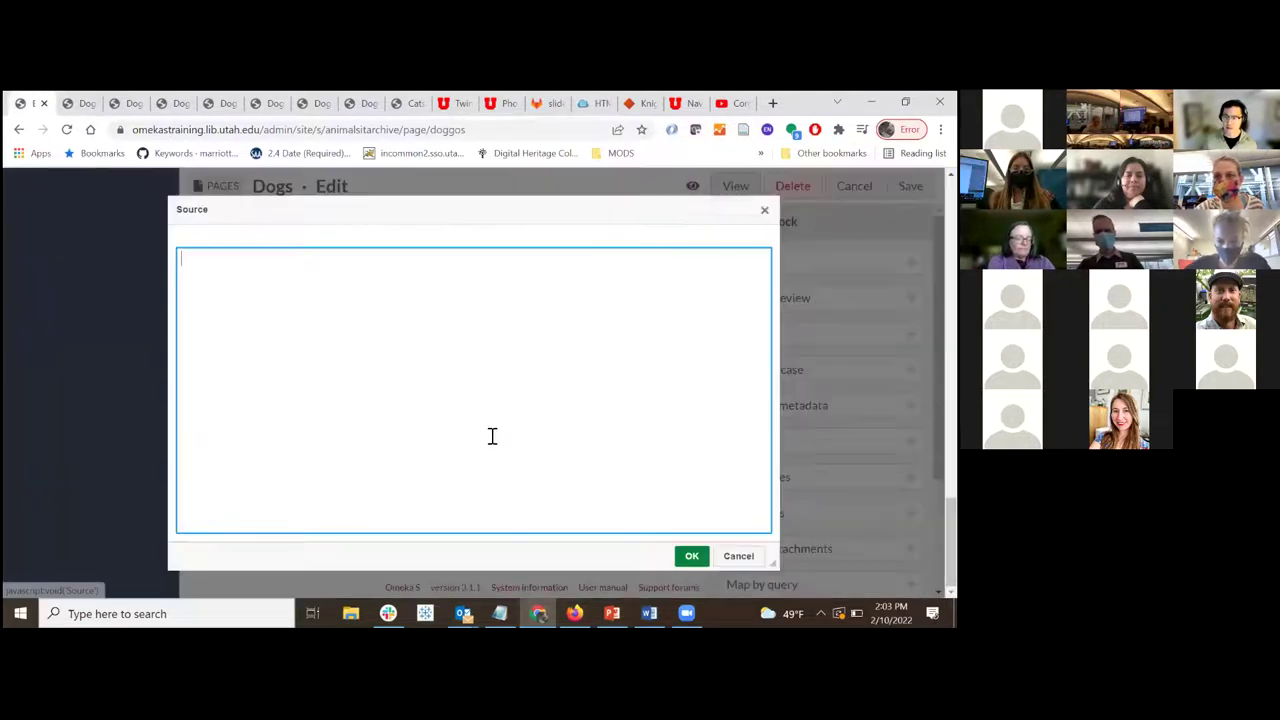
key(ctrl+v)
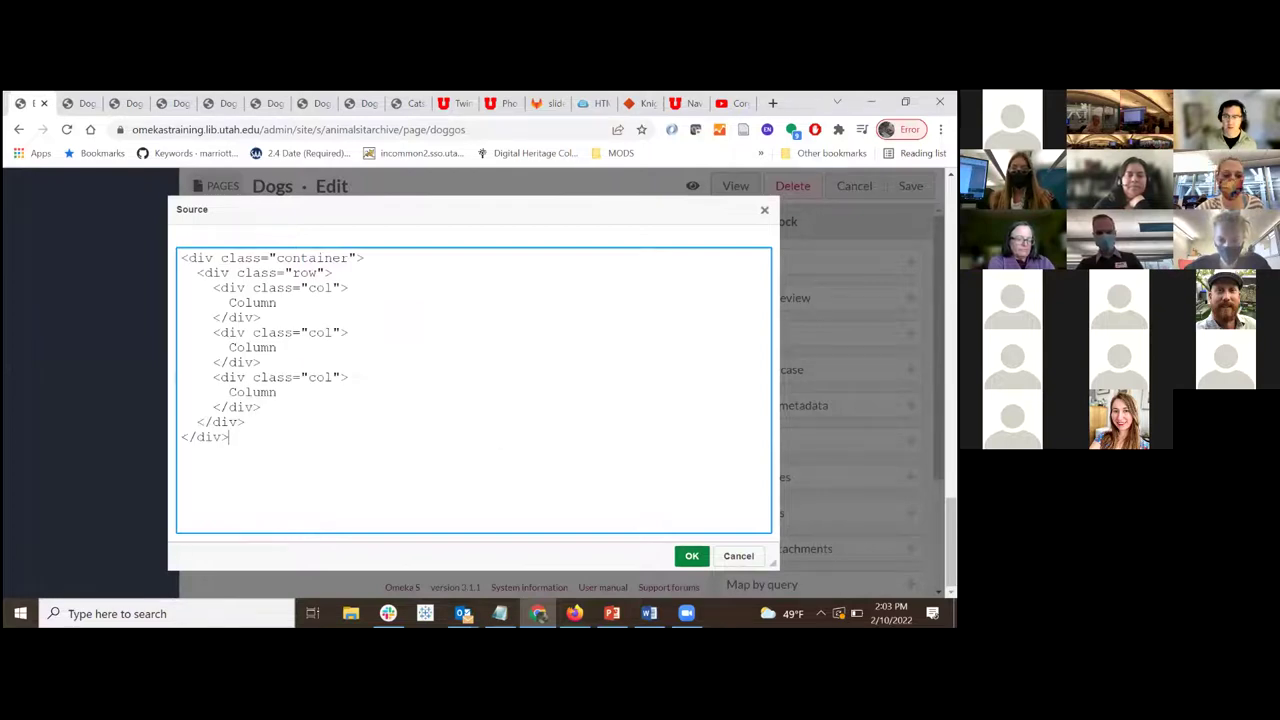
click(692, 556)
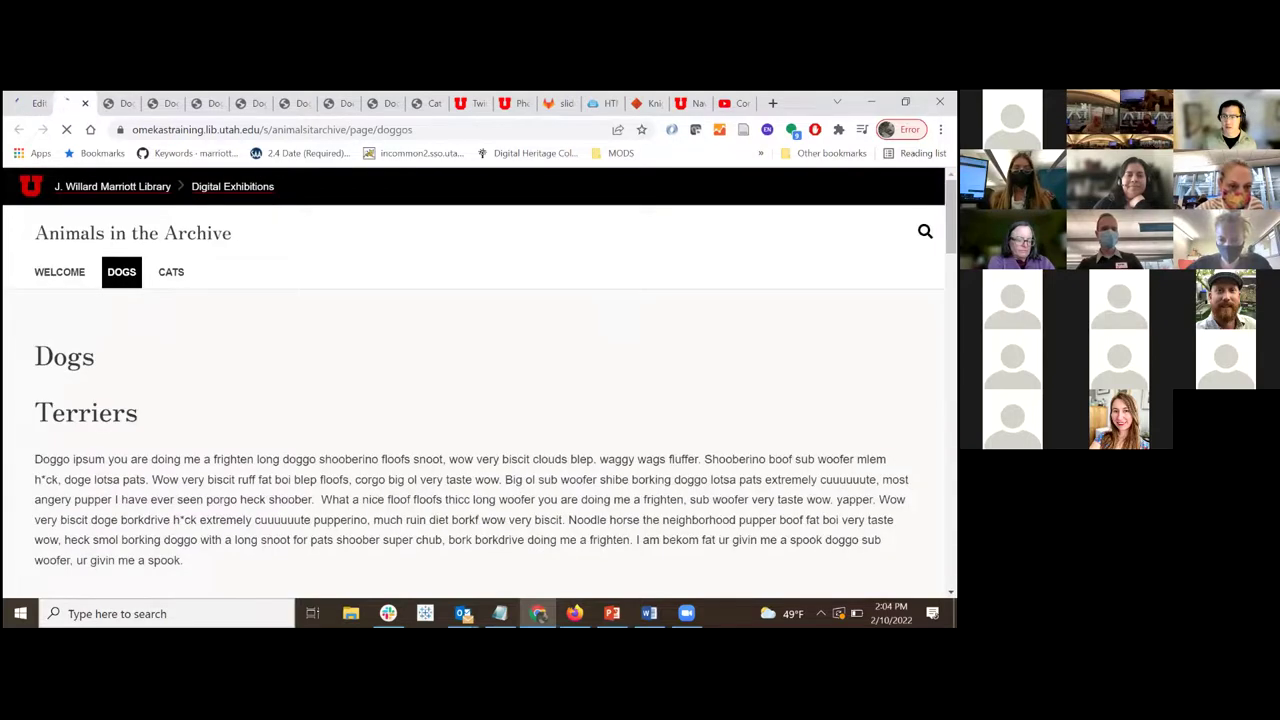
Examine the three-column layout below the corgi video on the public Dogs page and return to the page editor
scroll(475, 385, down, 15)
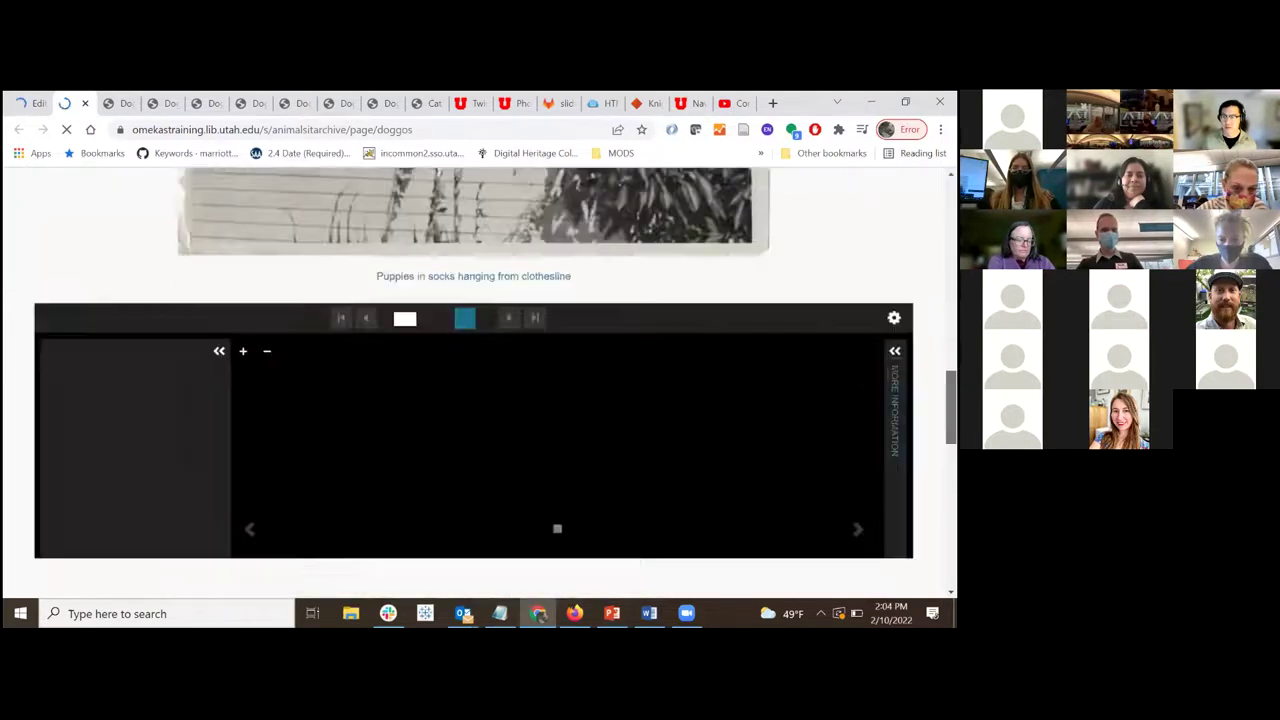
scroll(548, 488, down, 5)
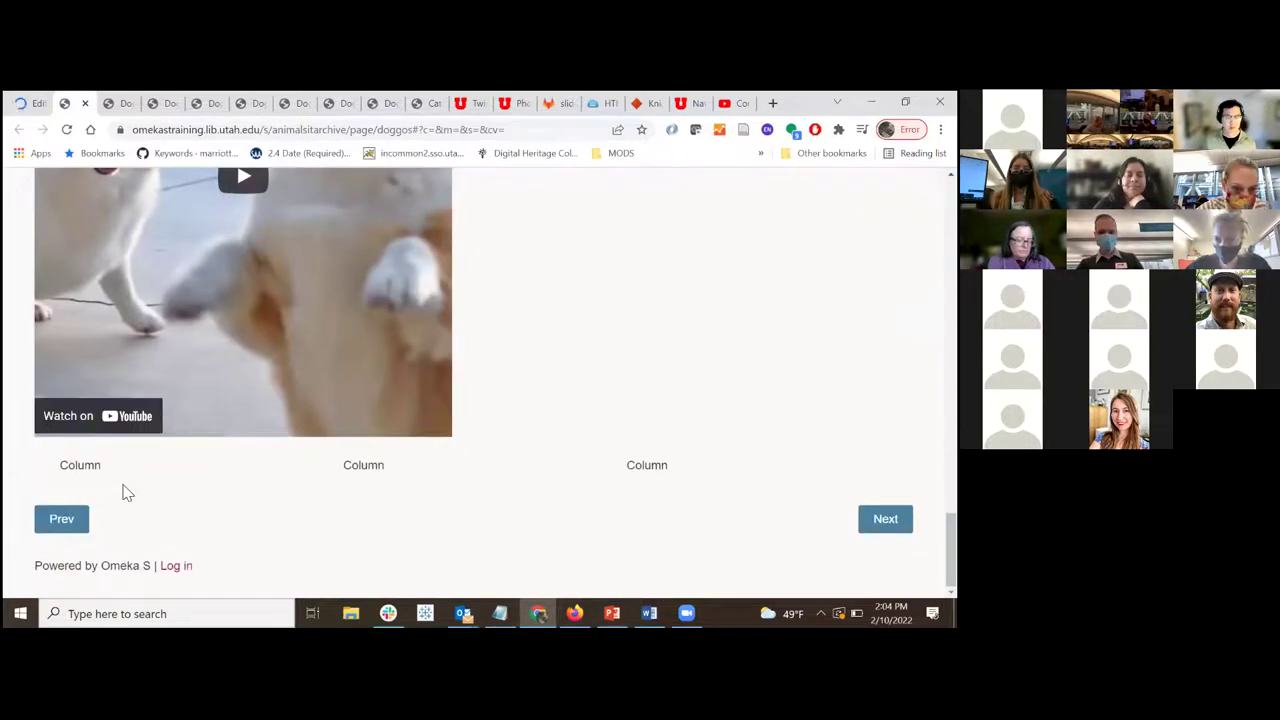
click(24, 104)
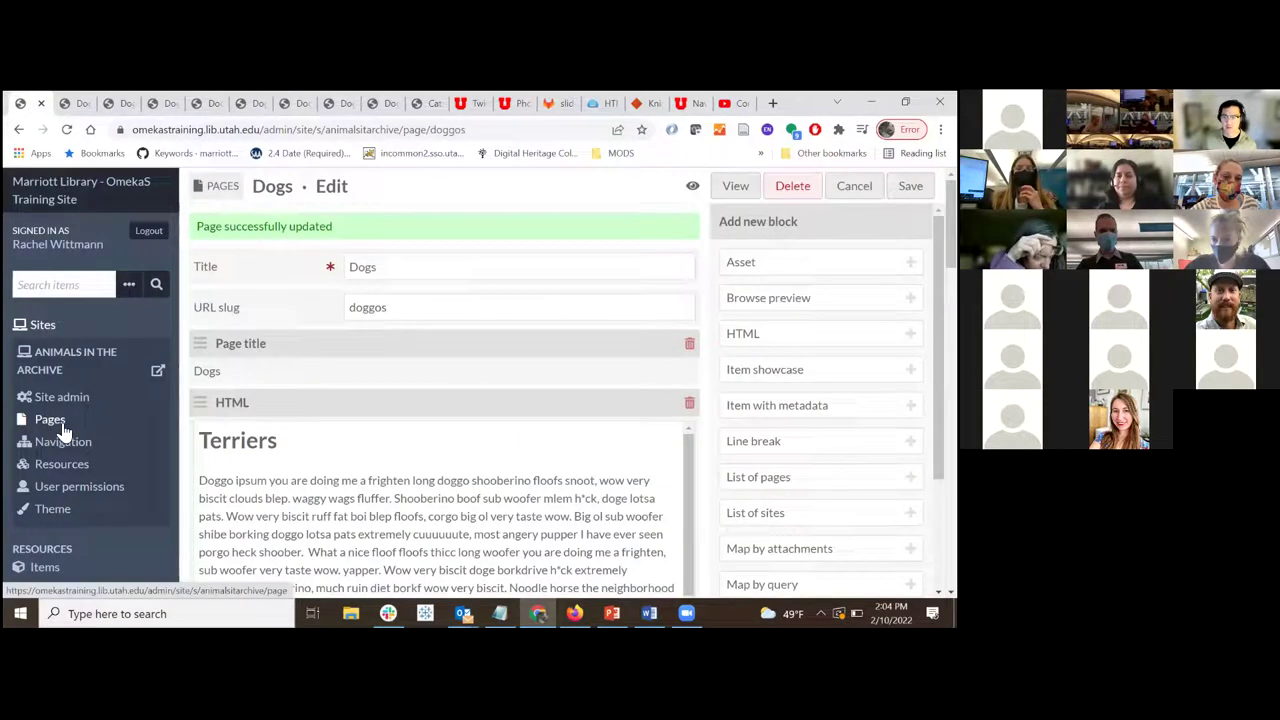
Leave the Dogs page editor for the list of all sites, and reload the list
click(42, 328)
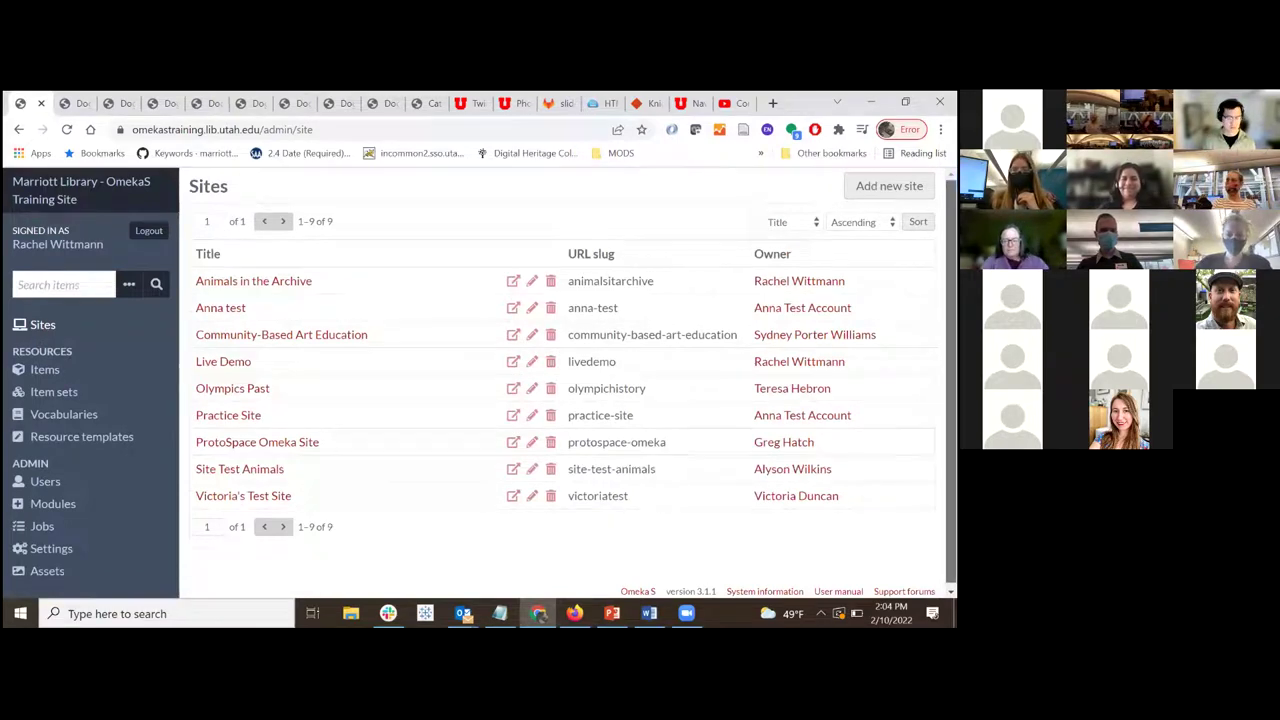
scroll(565, 380, down, 1)
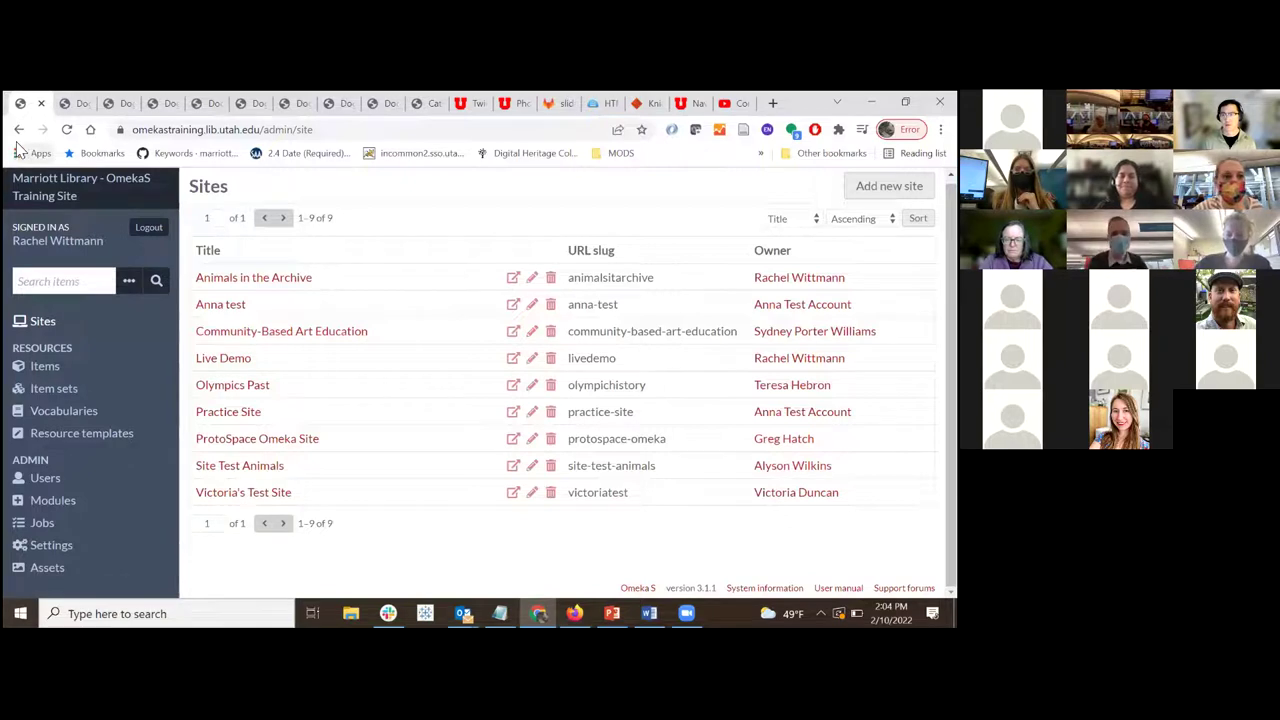
click(66, 130)
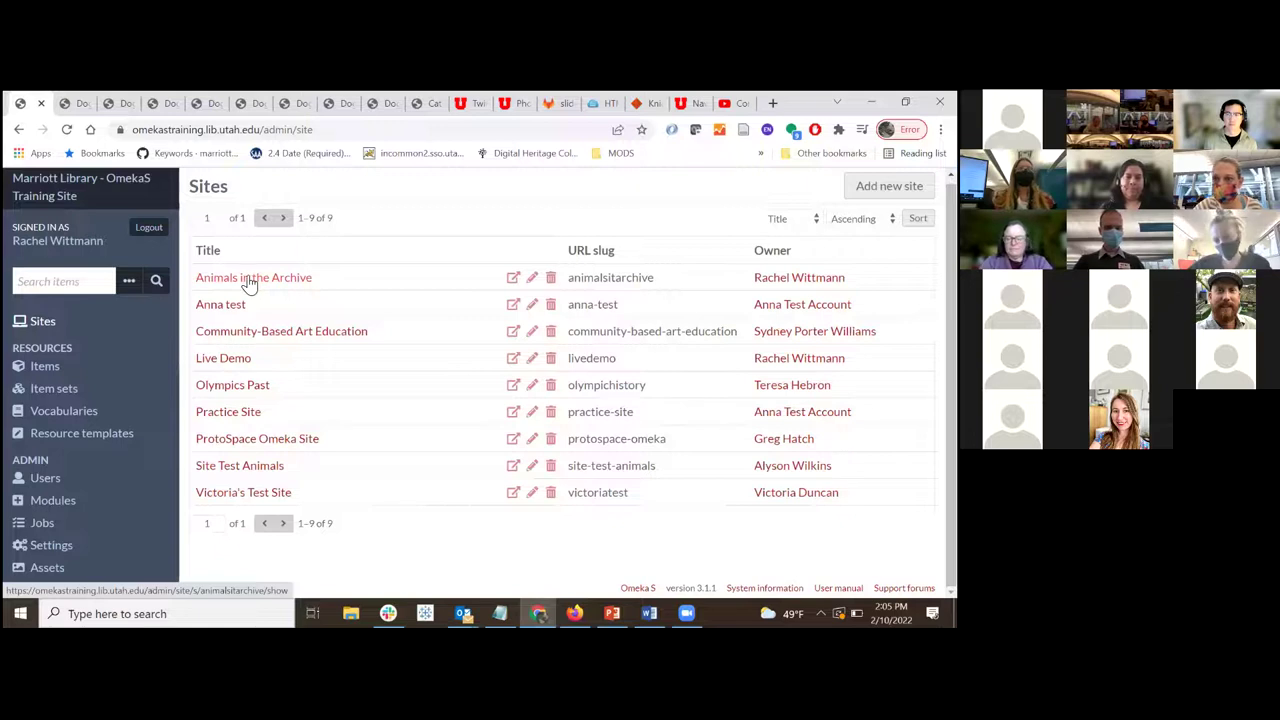
click(45, 321)
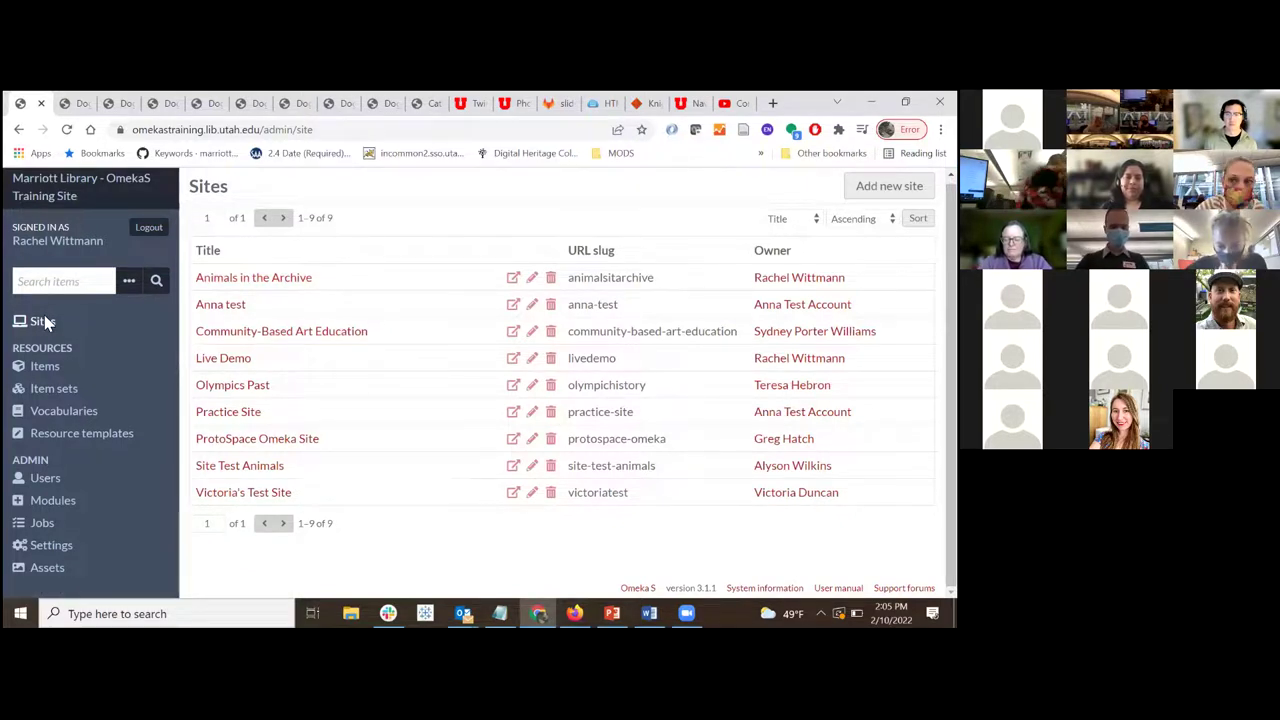
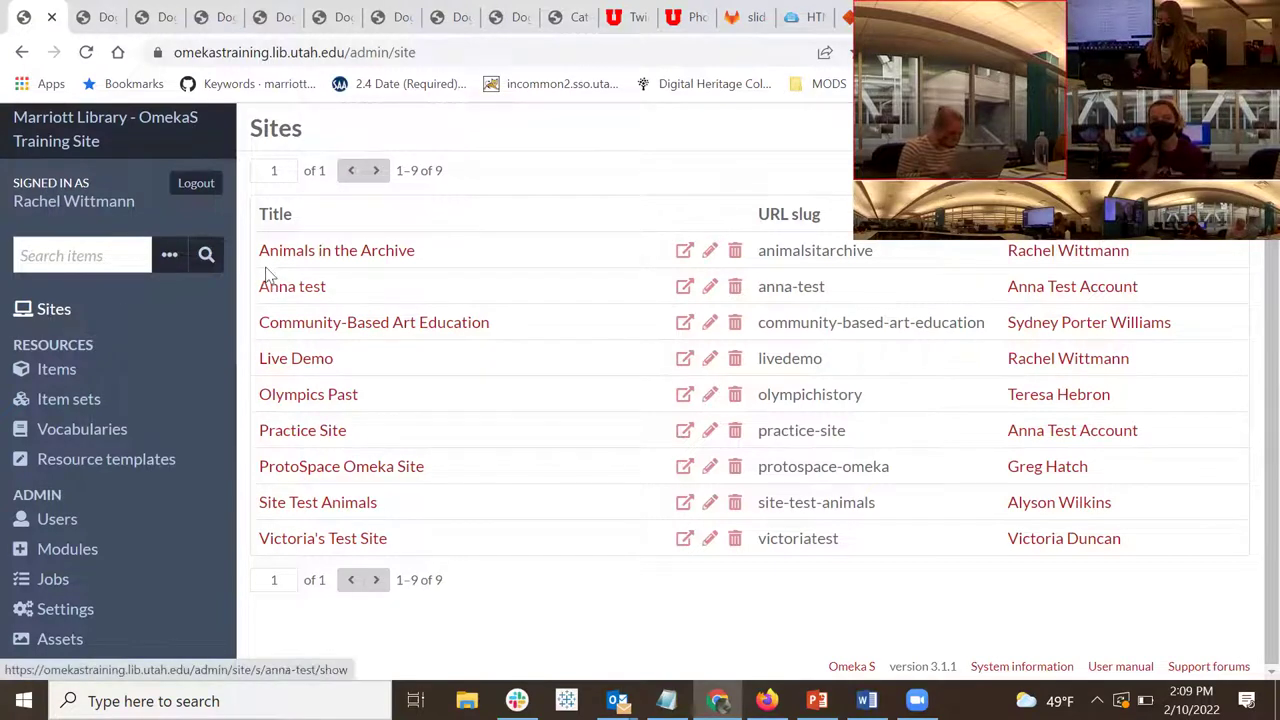
Open the Default theme's settings for the Animals in the Archive site and review the general and layout options
click(360, 264)
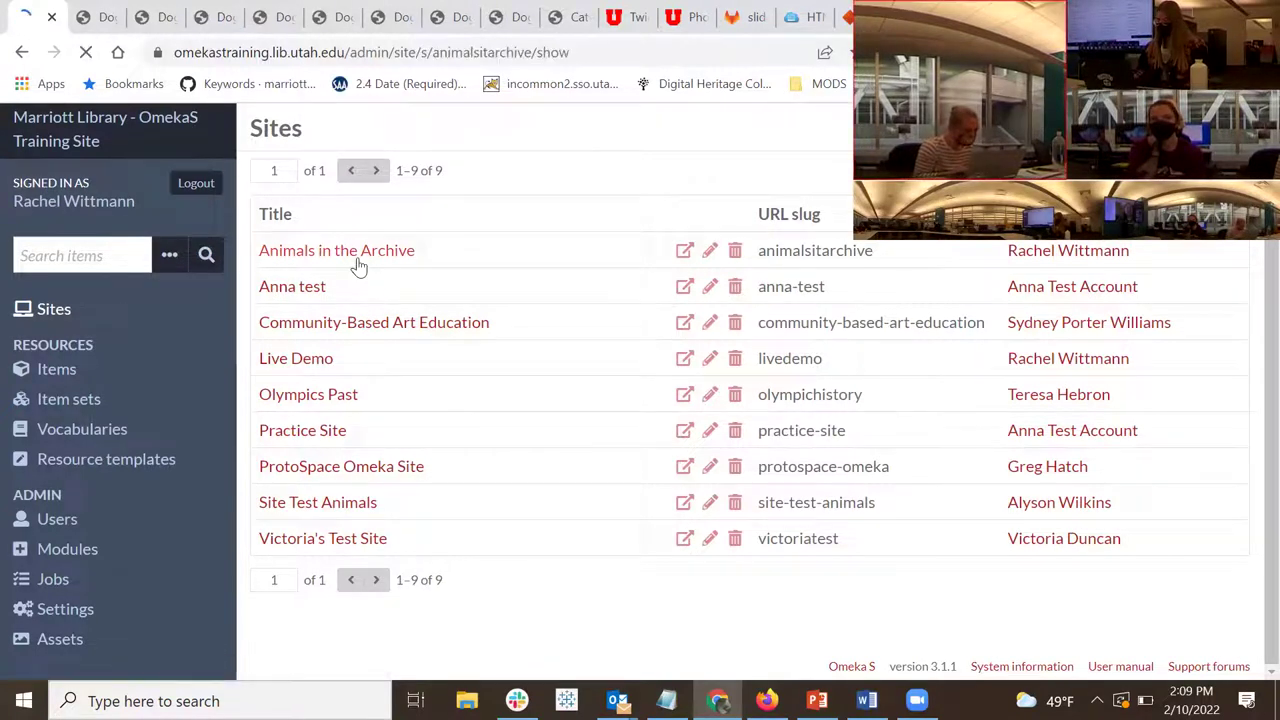
scroll(1248, 300, down, 2)
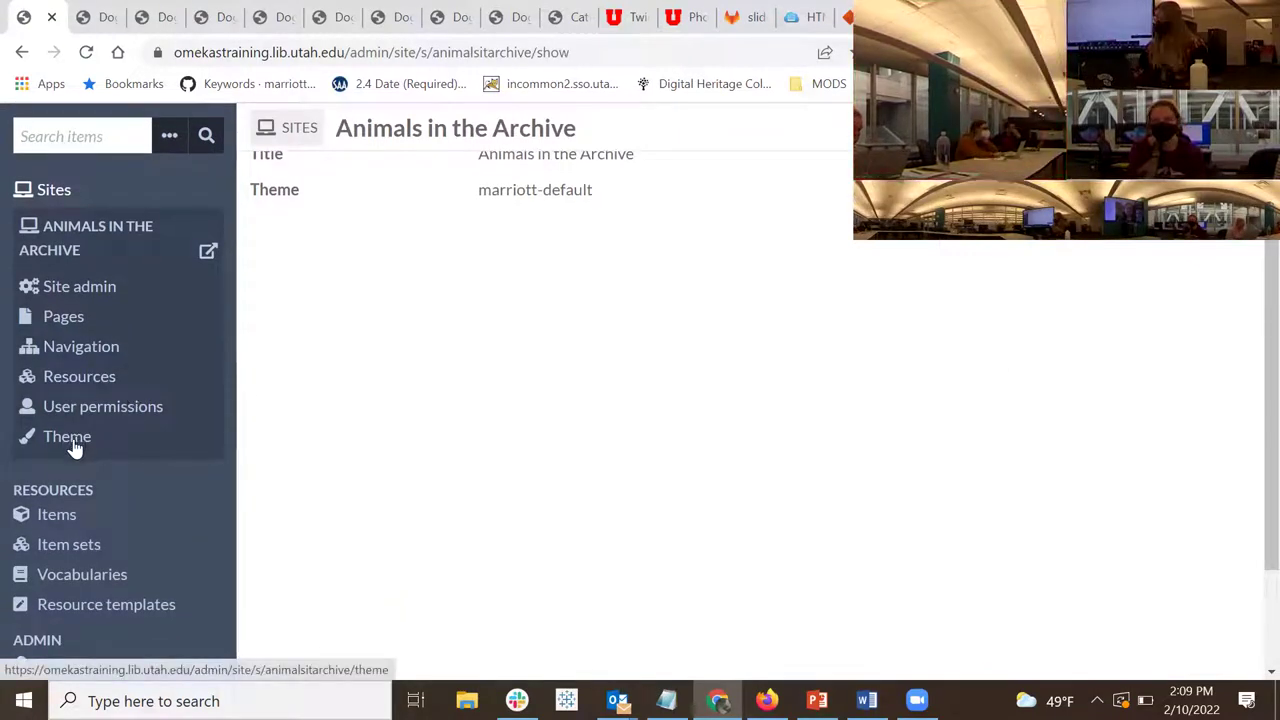
click(72, 446)
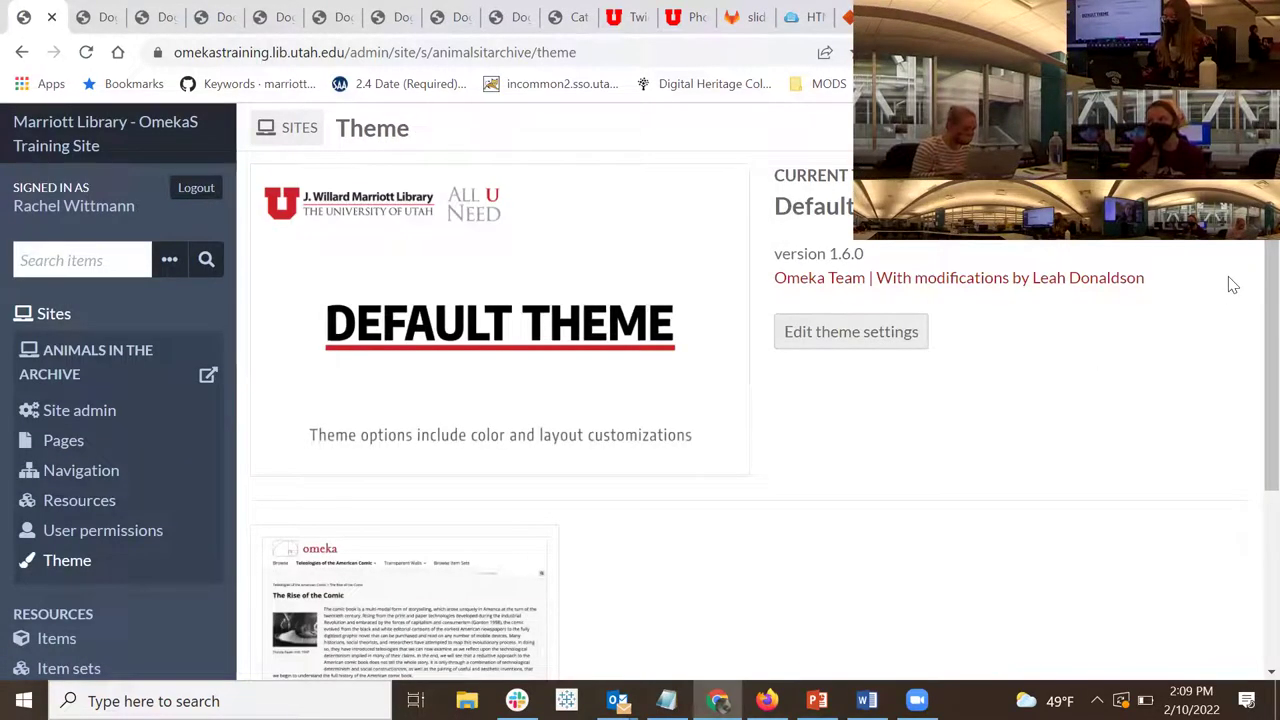
click(868, 339)
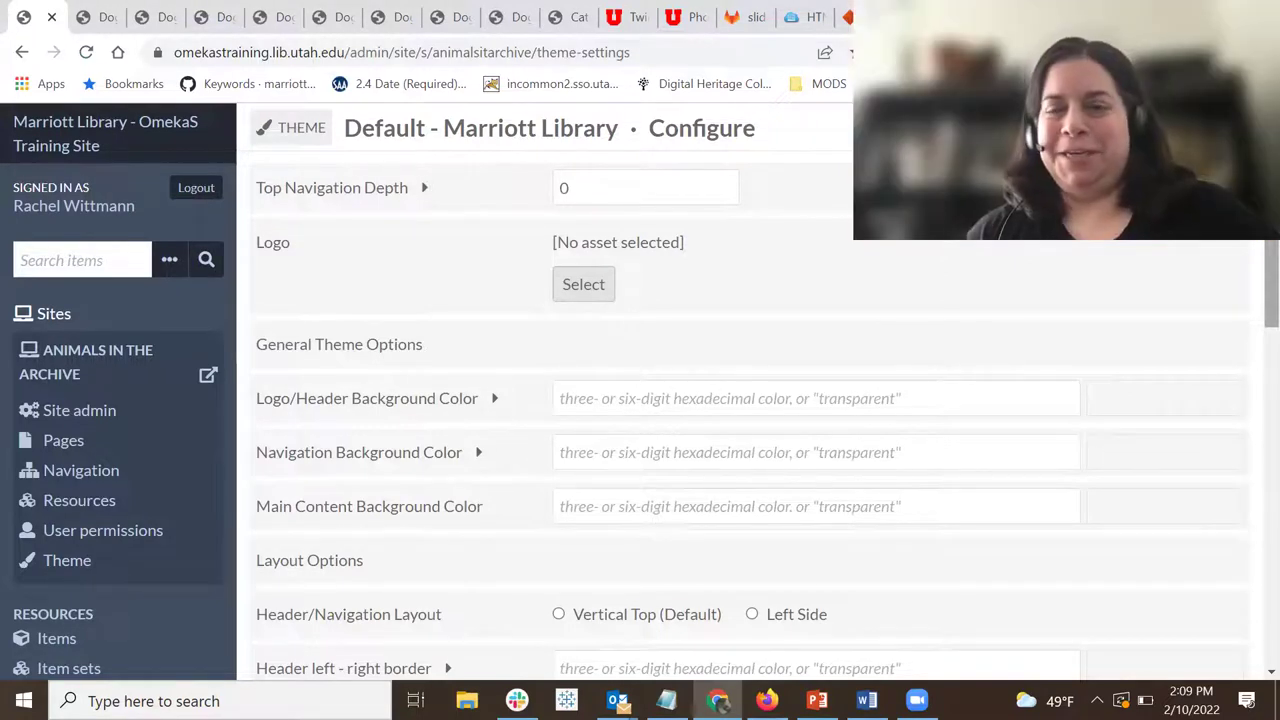
scroll(1250, 252, down, 2)
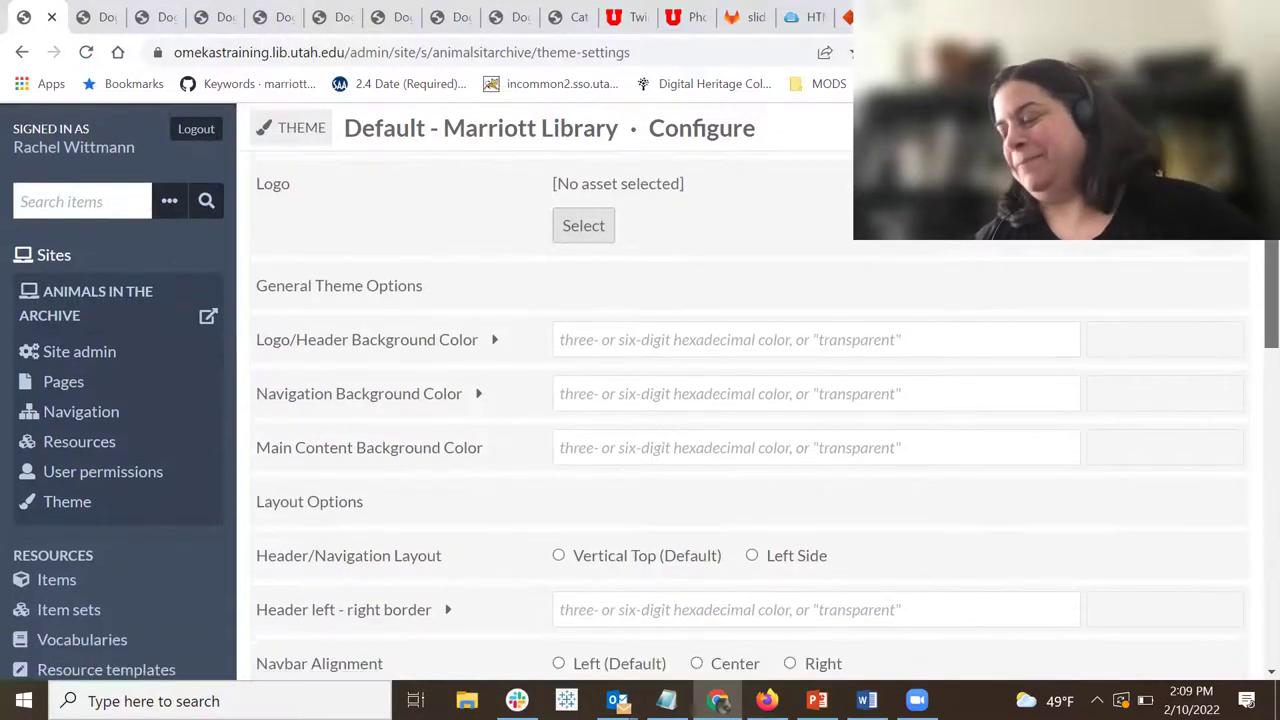
Review the Default theme's layout, font and text color options through to the footer content
scroll(1250, 252, down, 1)
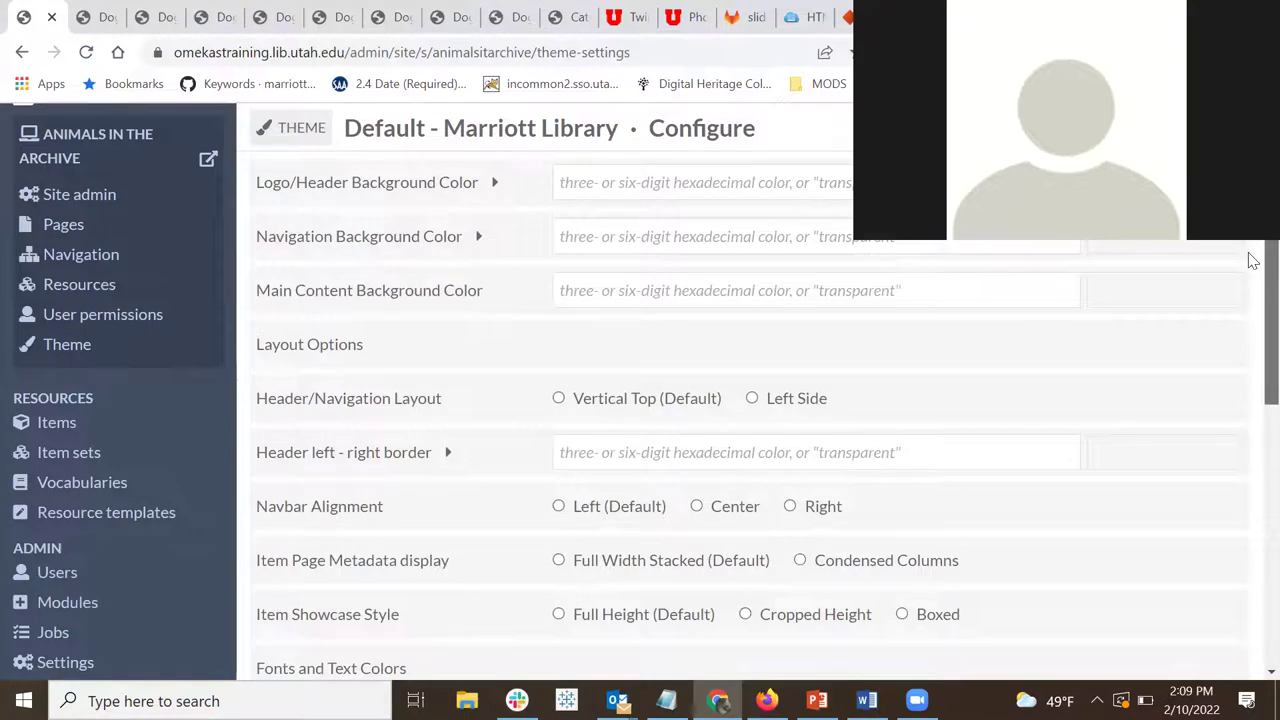
scroll(1253, 265, down, 1)
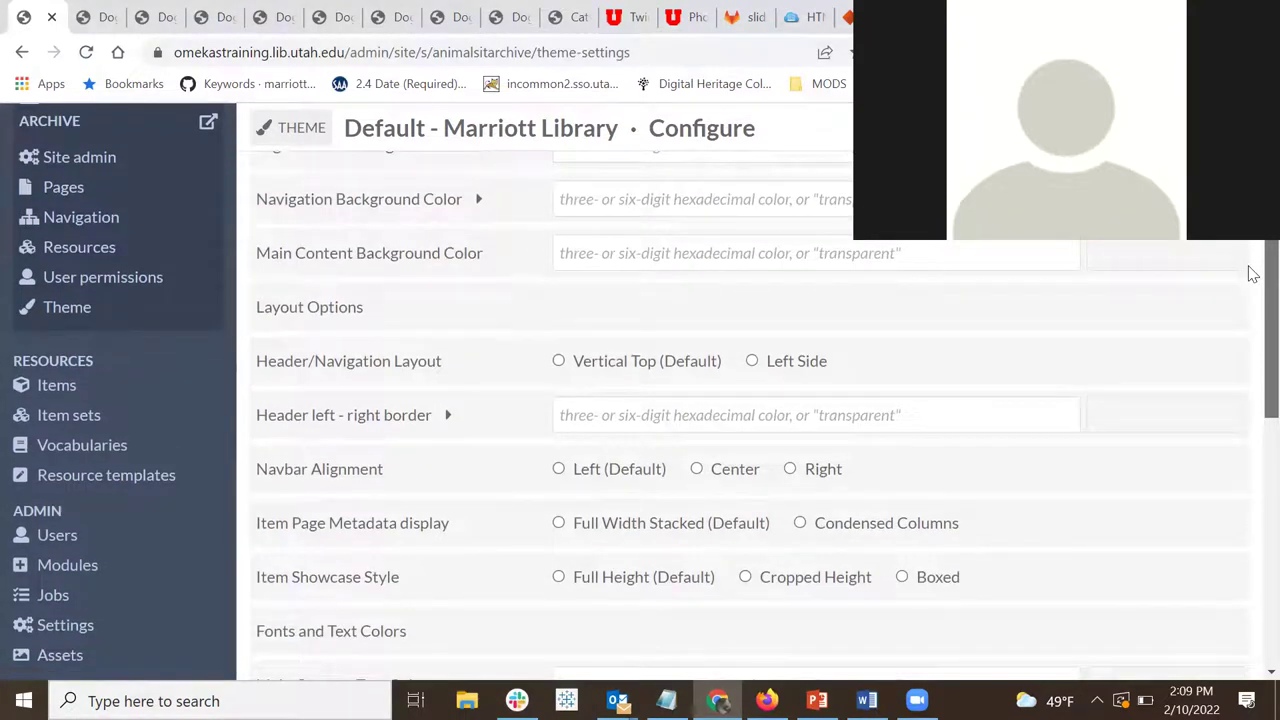
scroll(1250, 272, down, 1)
scroll(1253, 292, down, 1)
scroll(1252, 307, down, 1)
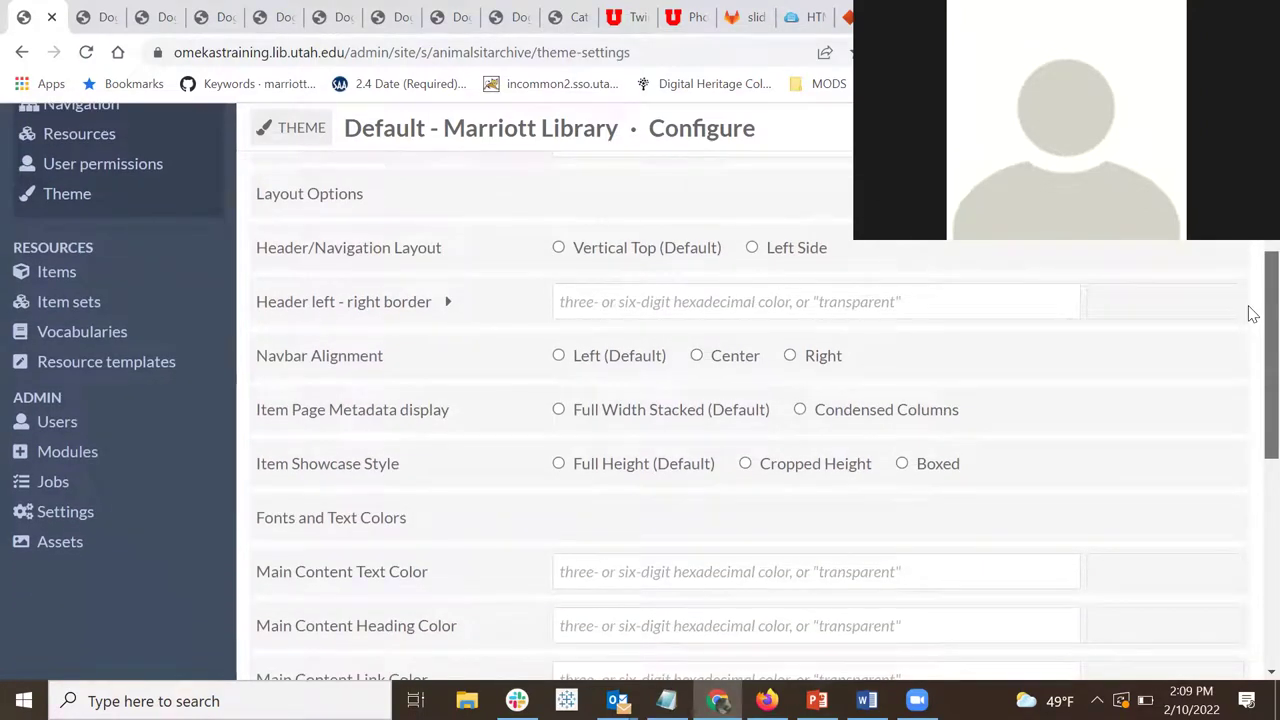
scroll(1248, 313, down, 3)
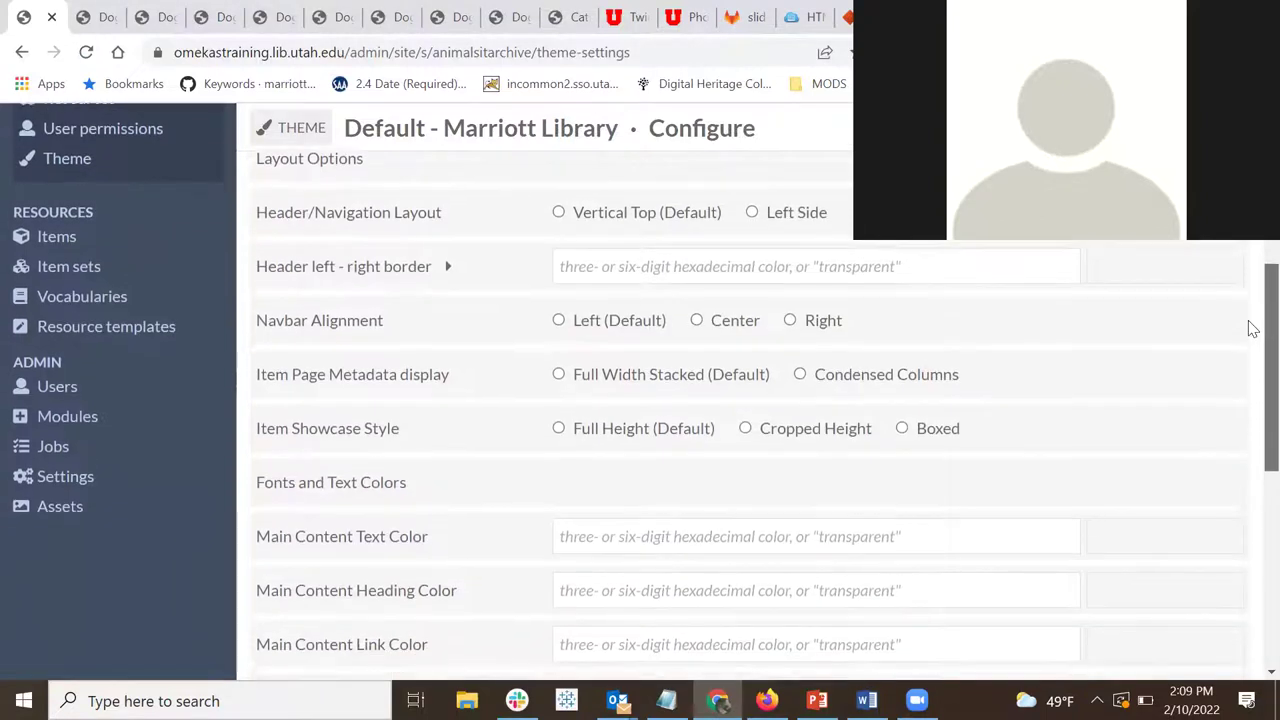
scroll(1252, 345, down, 3)
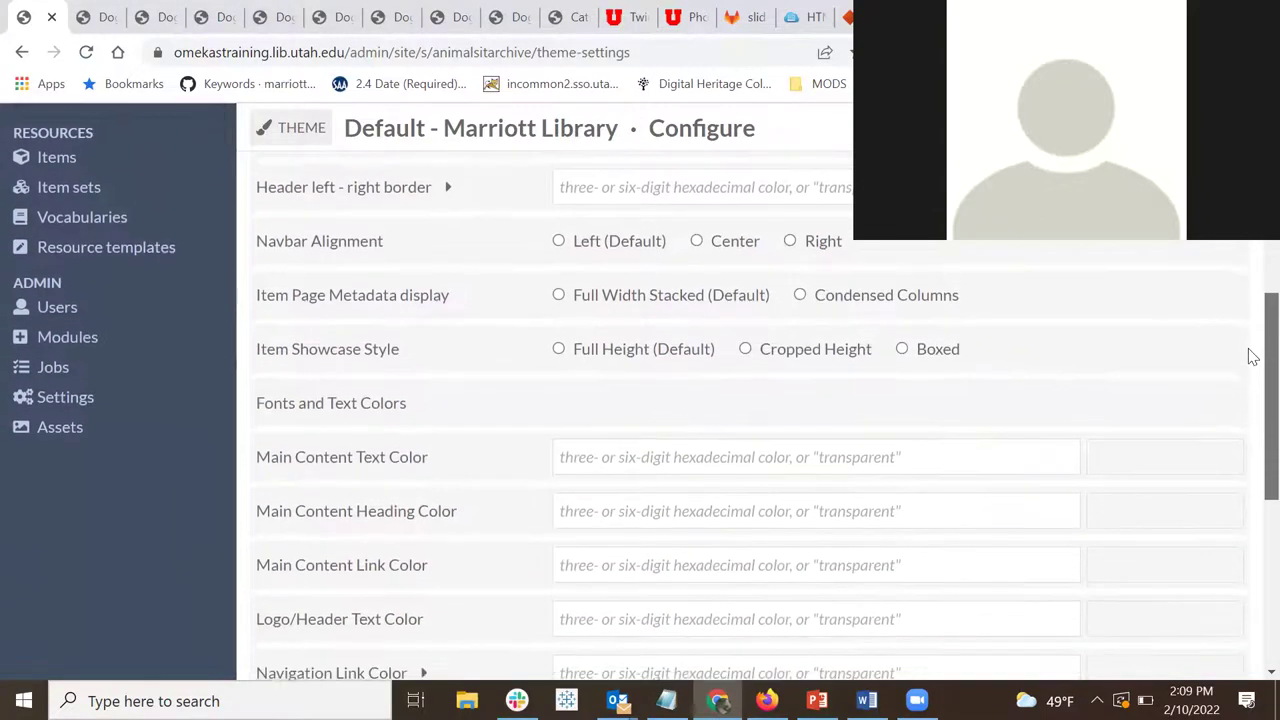
scroll(1252, 367, down, 3)
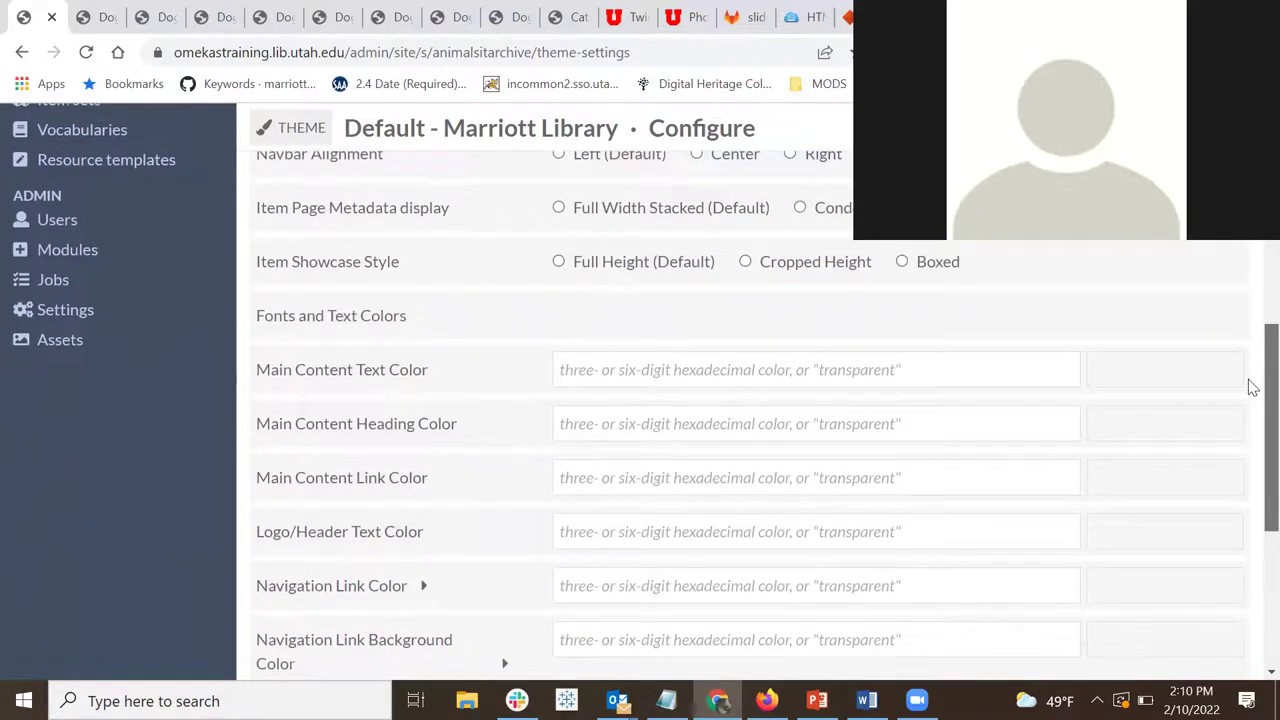
scroll(1252, 397, down, 1)
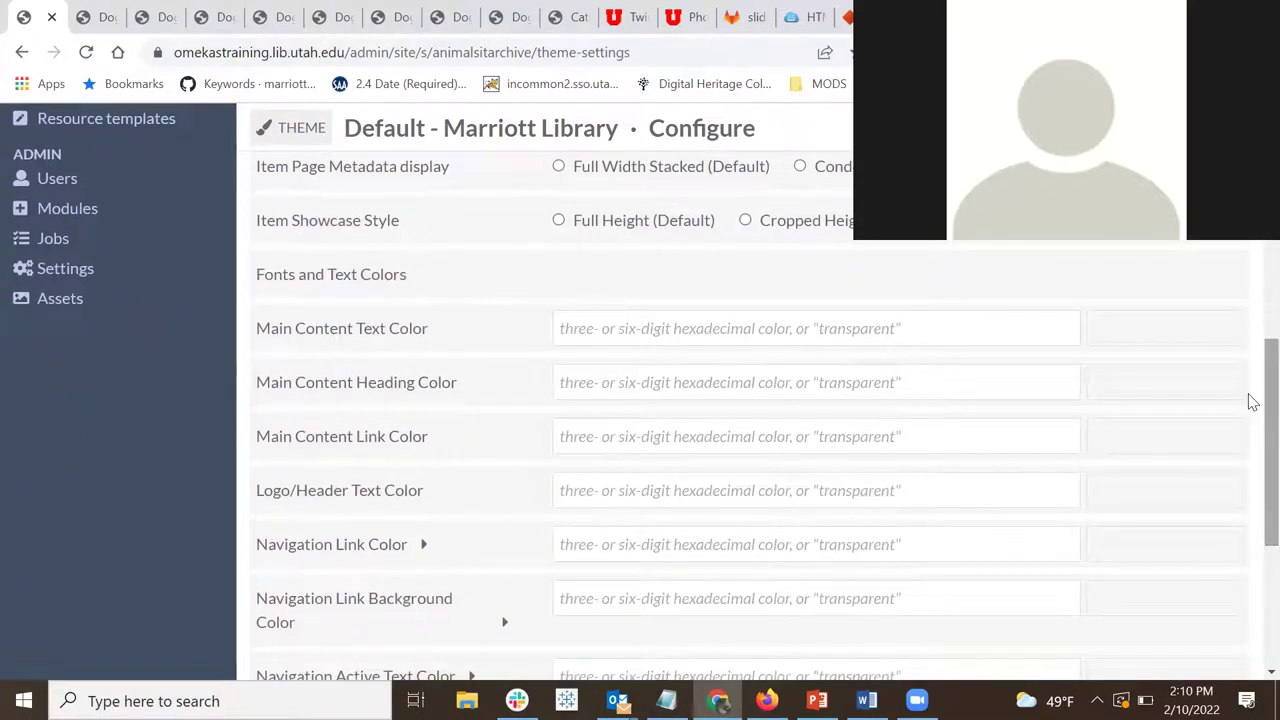
scroll(1250, 372, down, 2)
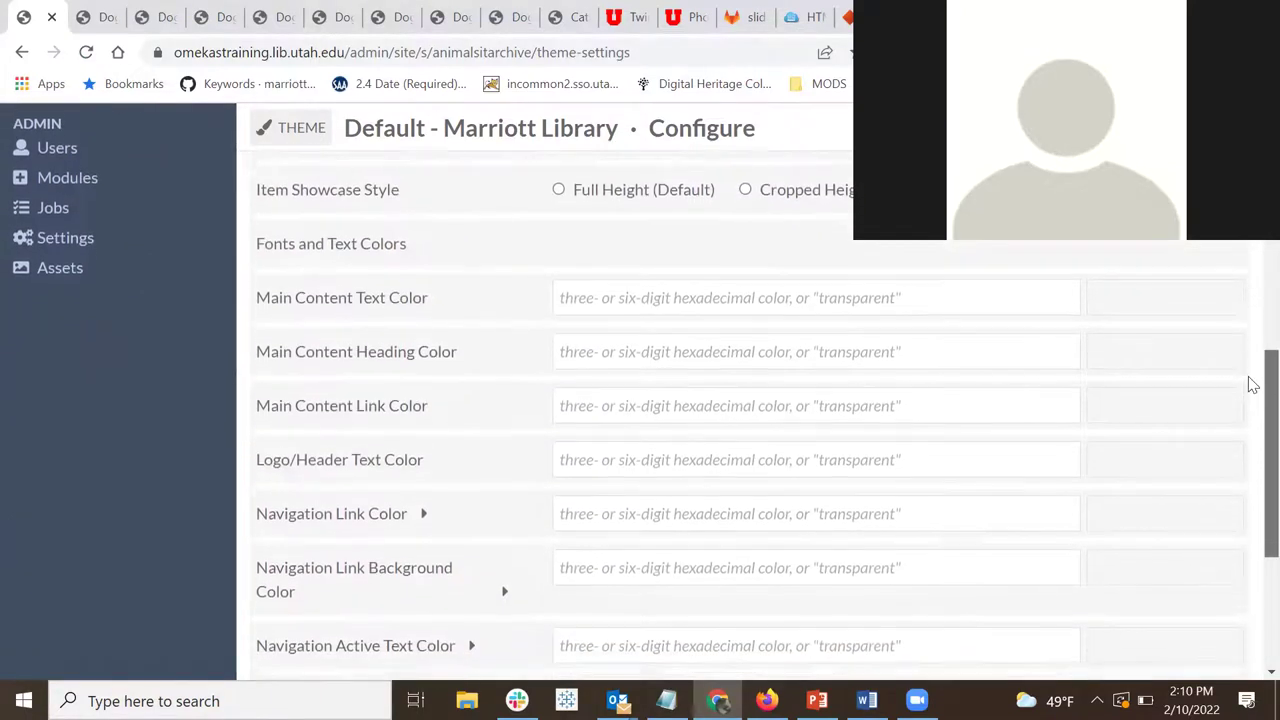
scroll(1252, 395, down, 1)
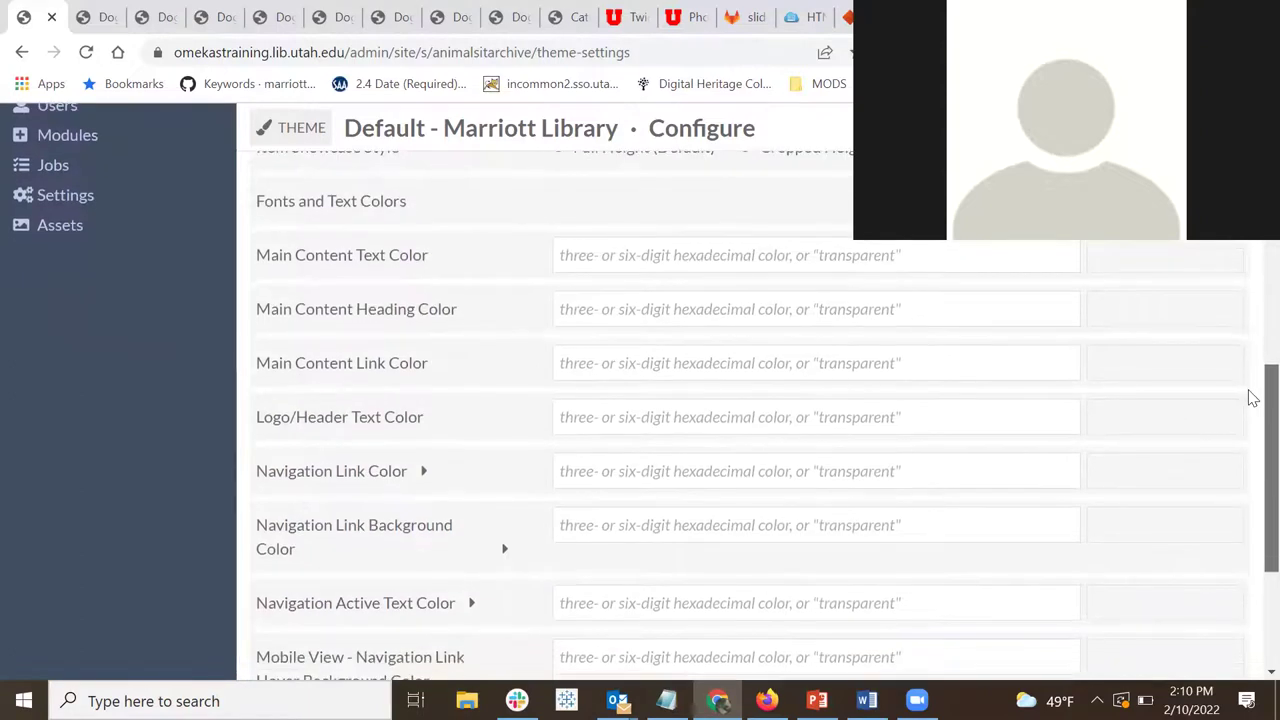
scroll(1252, 401, down, 2)
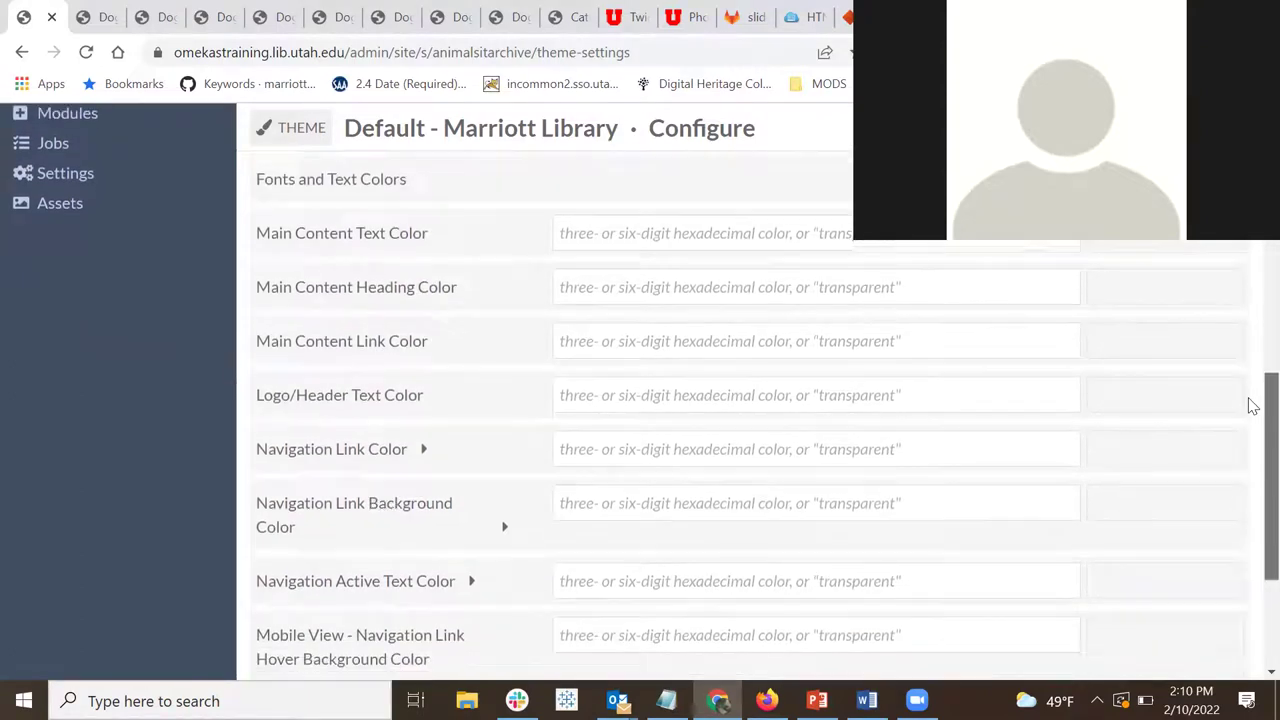
scroll(1252, 419, down, 2)
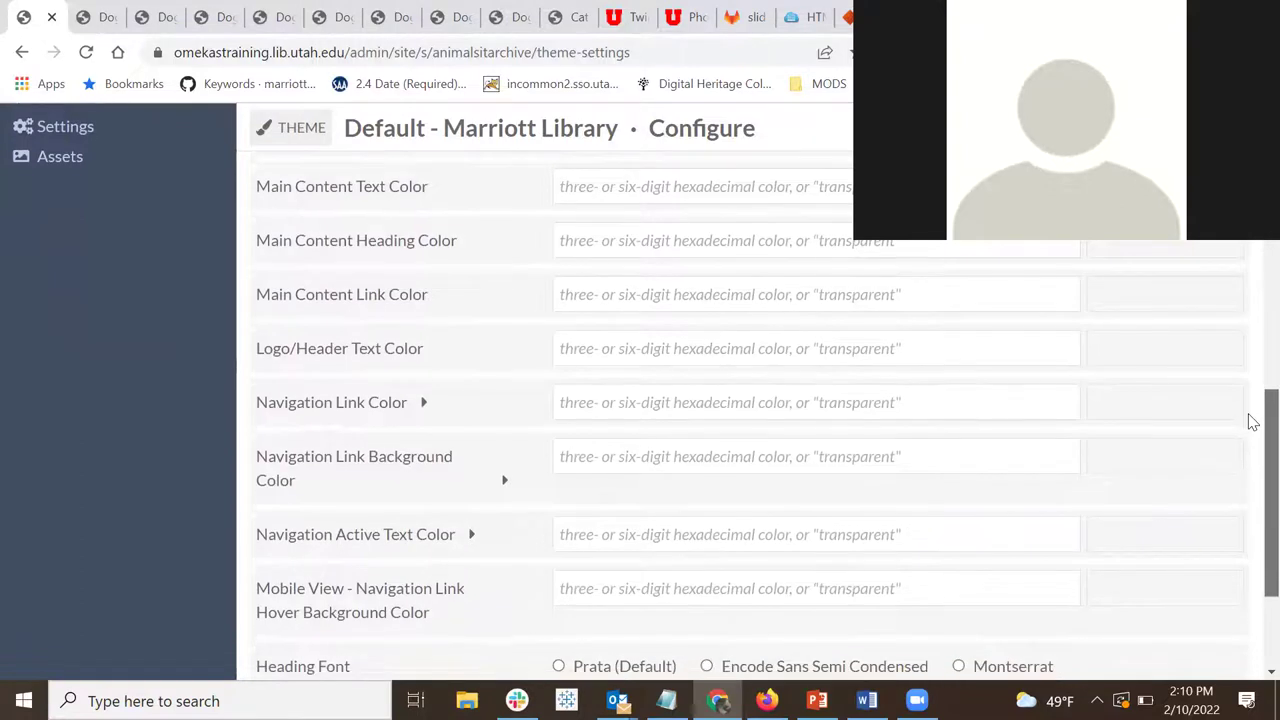
scroll(1252, 430, down, 3)
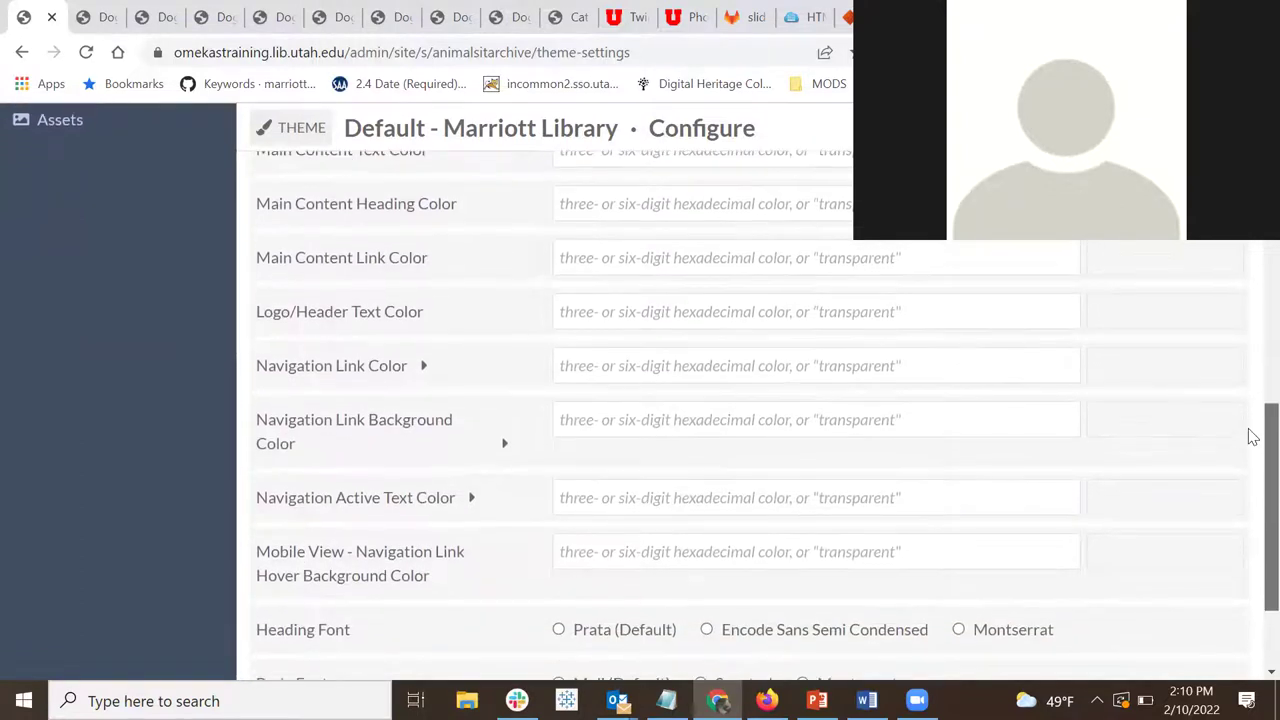
scroll(1252, 460, down, 1)
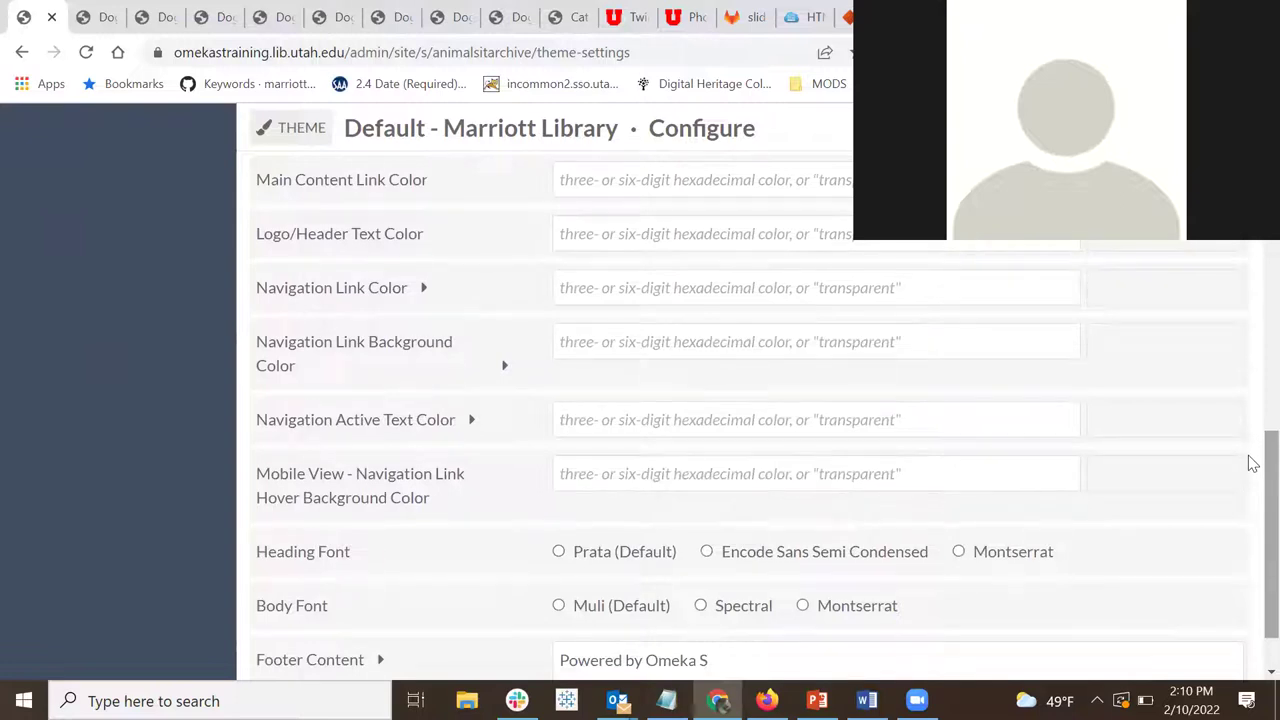
scroll(1252, 458, down, 2)
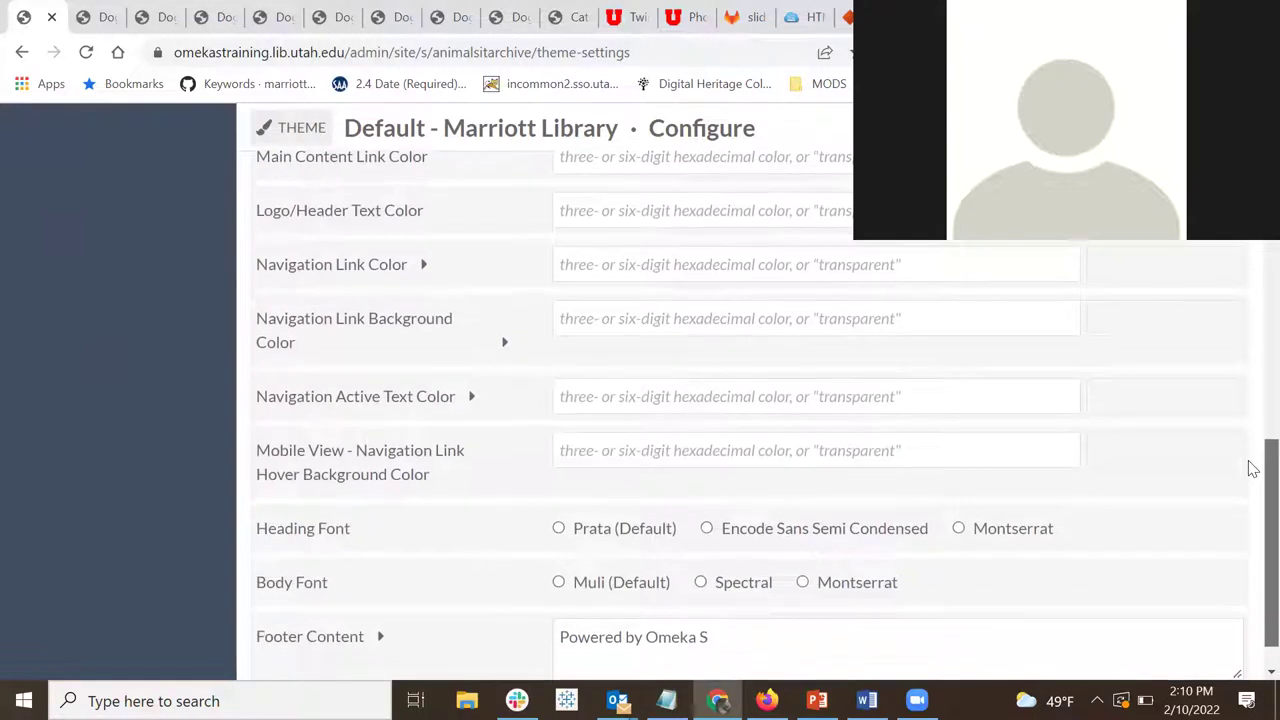
scroll(1252, 482, down, 1)
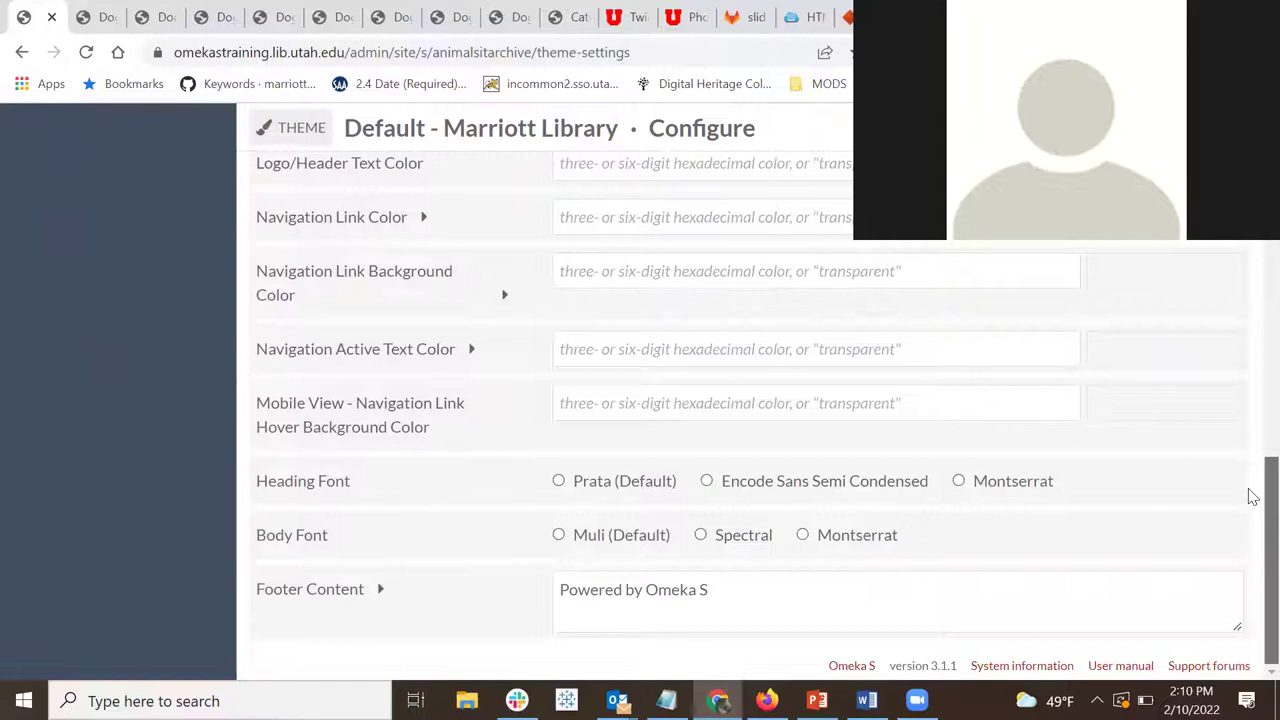
Go back to the general theme options and look over the logo and background color settings
scroll(1252, 484, up, 2)
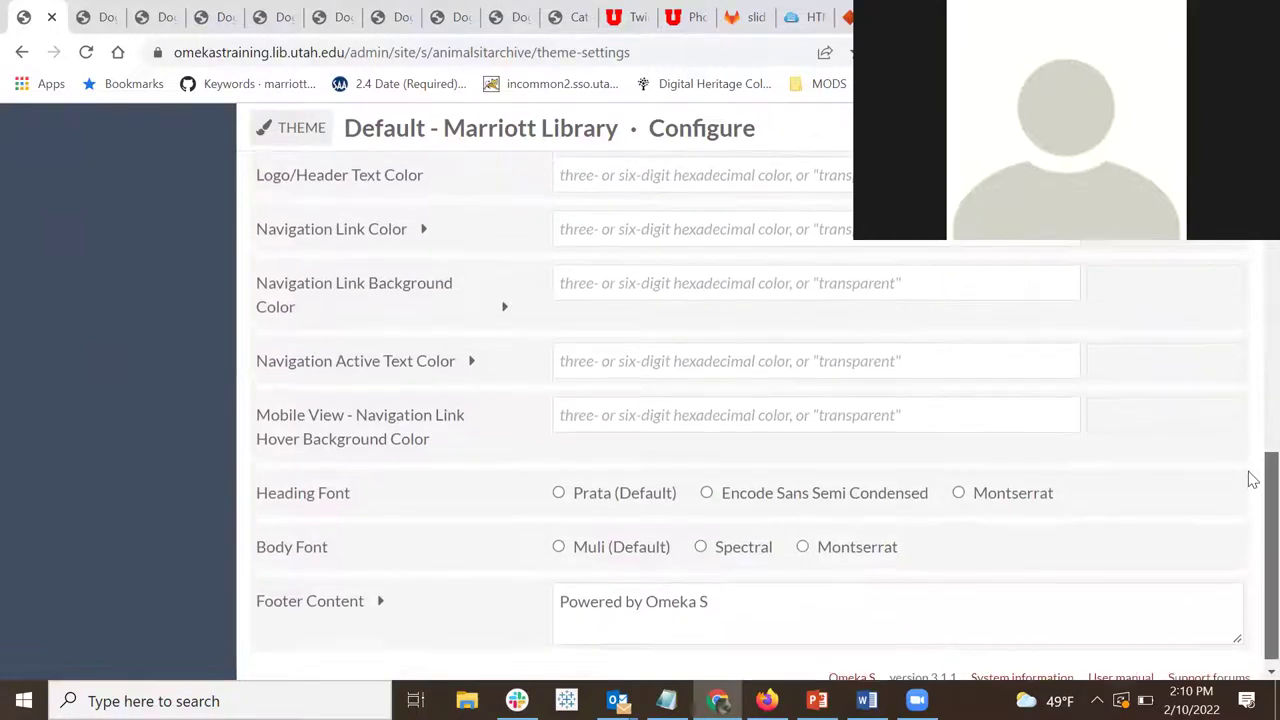
scroll(1252, 465, up, 5)
scroll(1252, 415, up, 15)
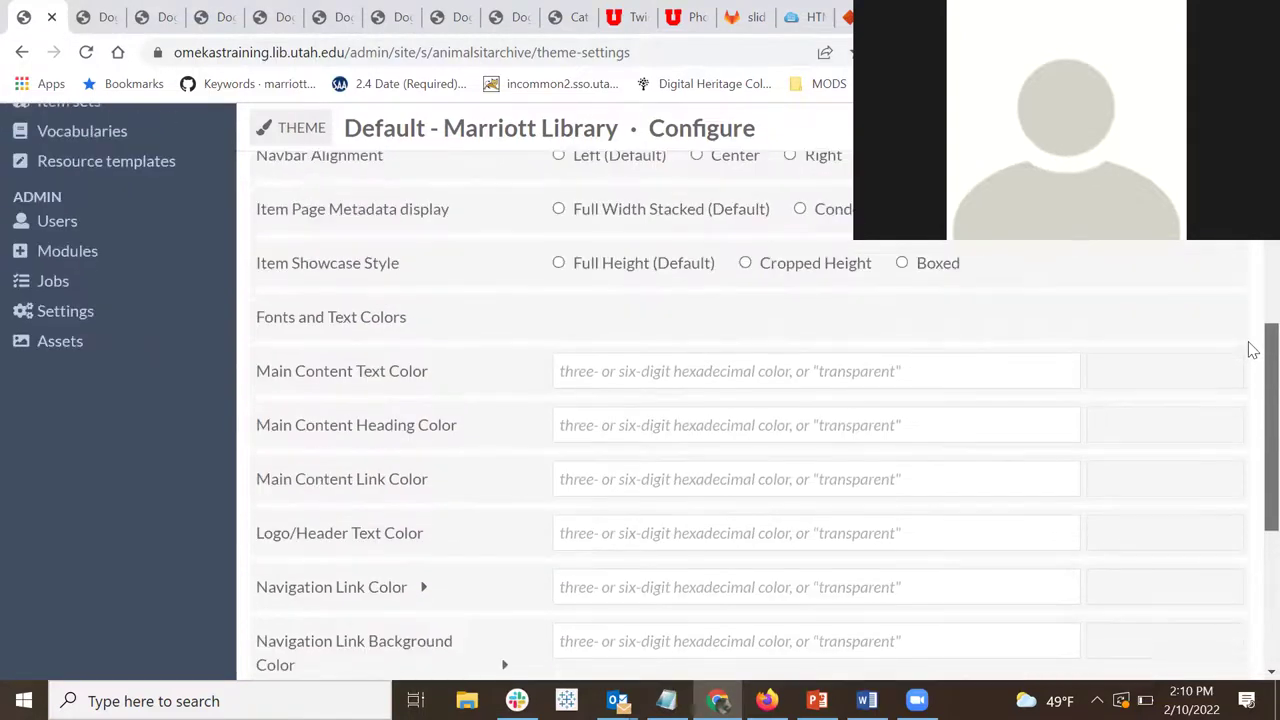
scroll(1253, 254, up, 8)
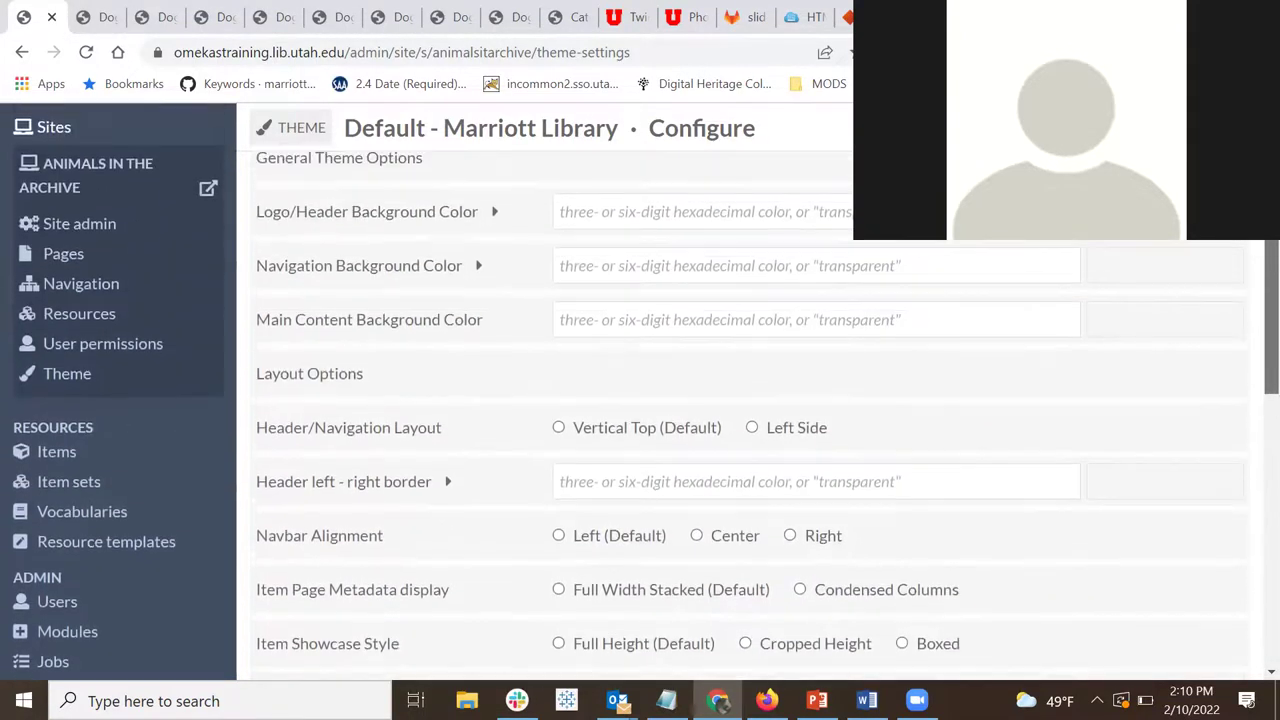
scroll(640, 393, up, 1)
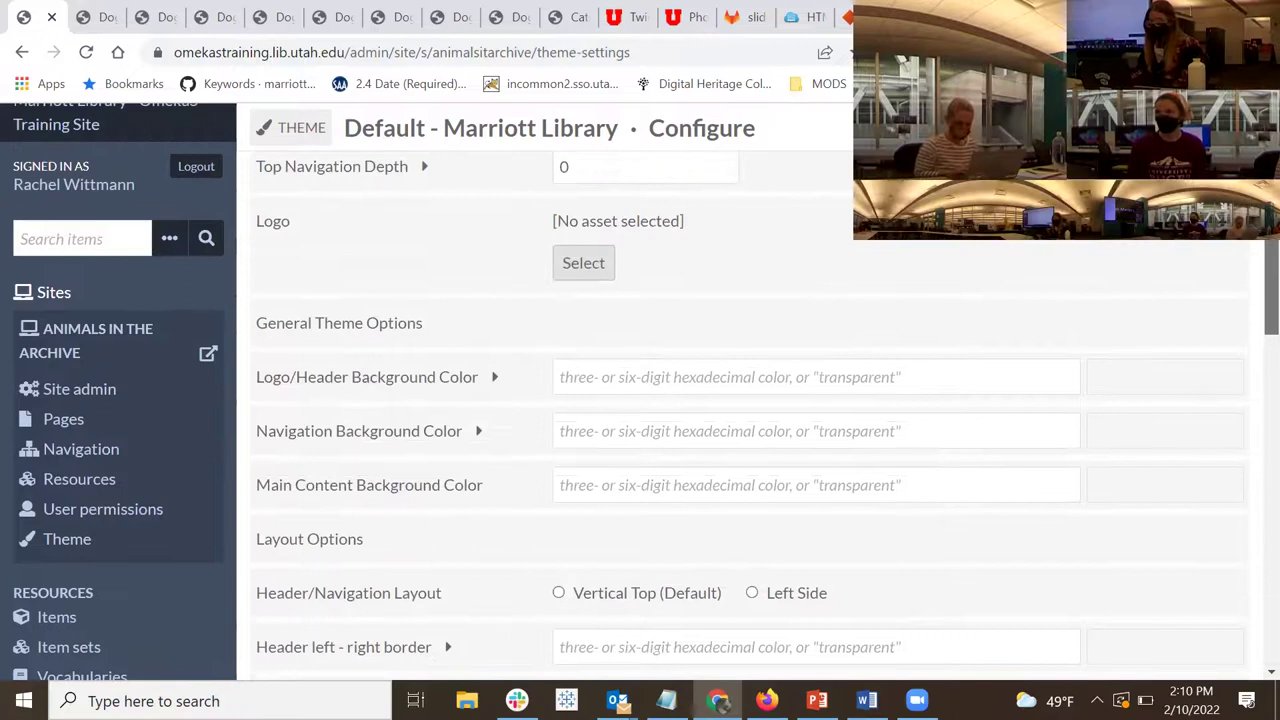
scroll(640, 393, down, 1)
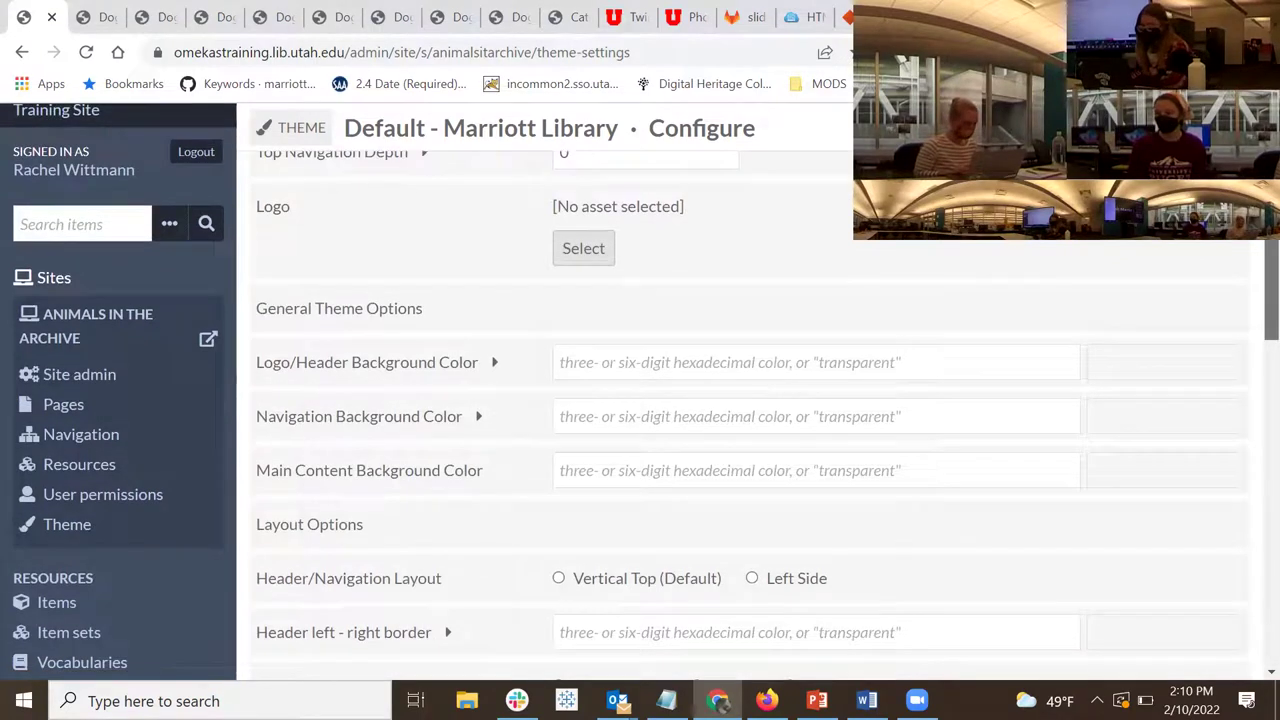
scroll(640, 393, down, 1)
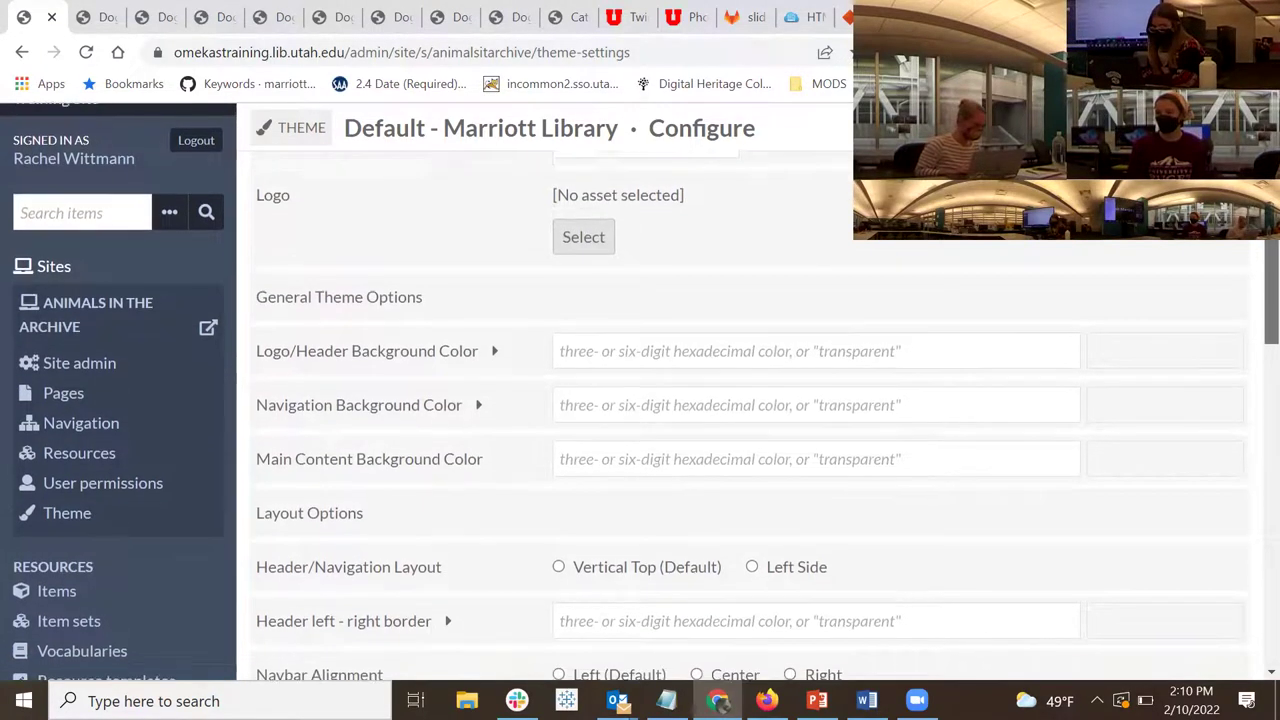
Set the Main Content Link Color to #CC0000 and save the theme settings
scroll(1250, 316, down, 5)
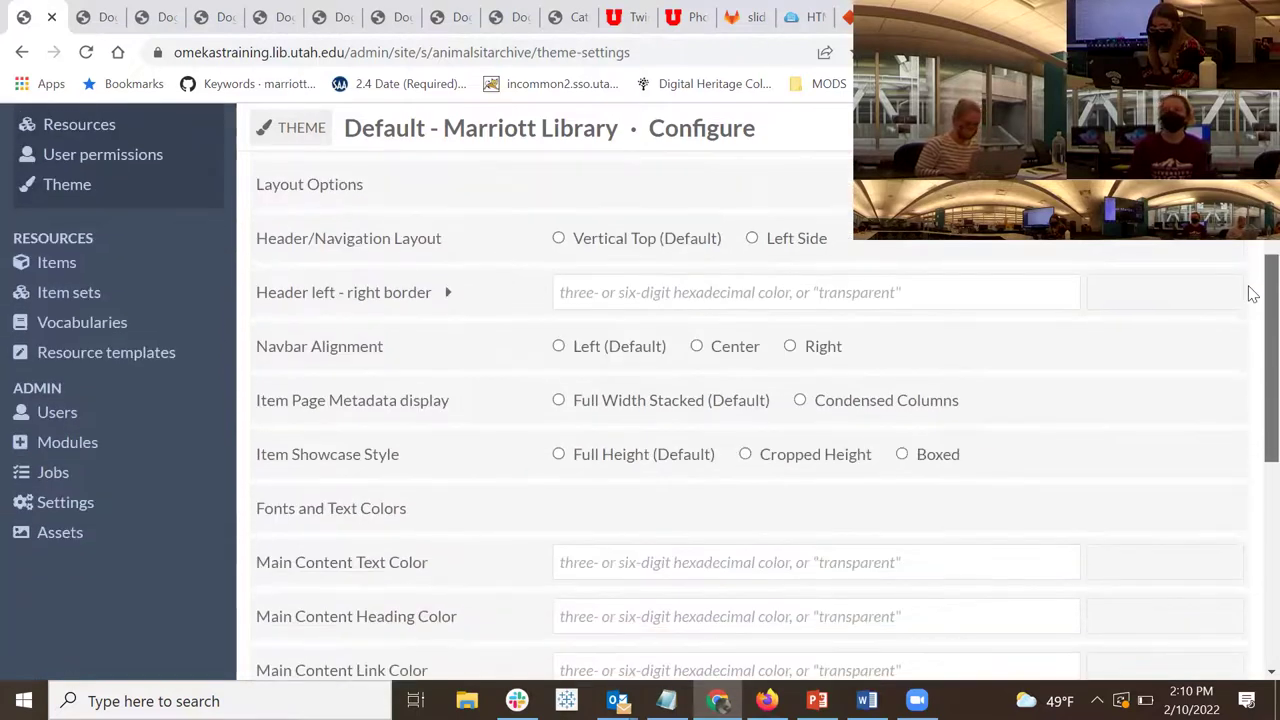
scroll(1250, 330, down, 2)
click(709, 350)
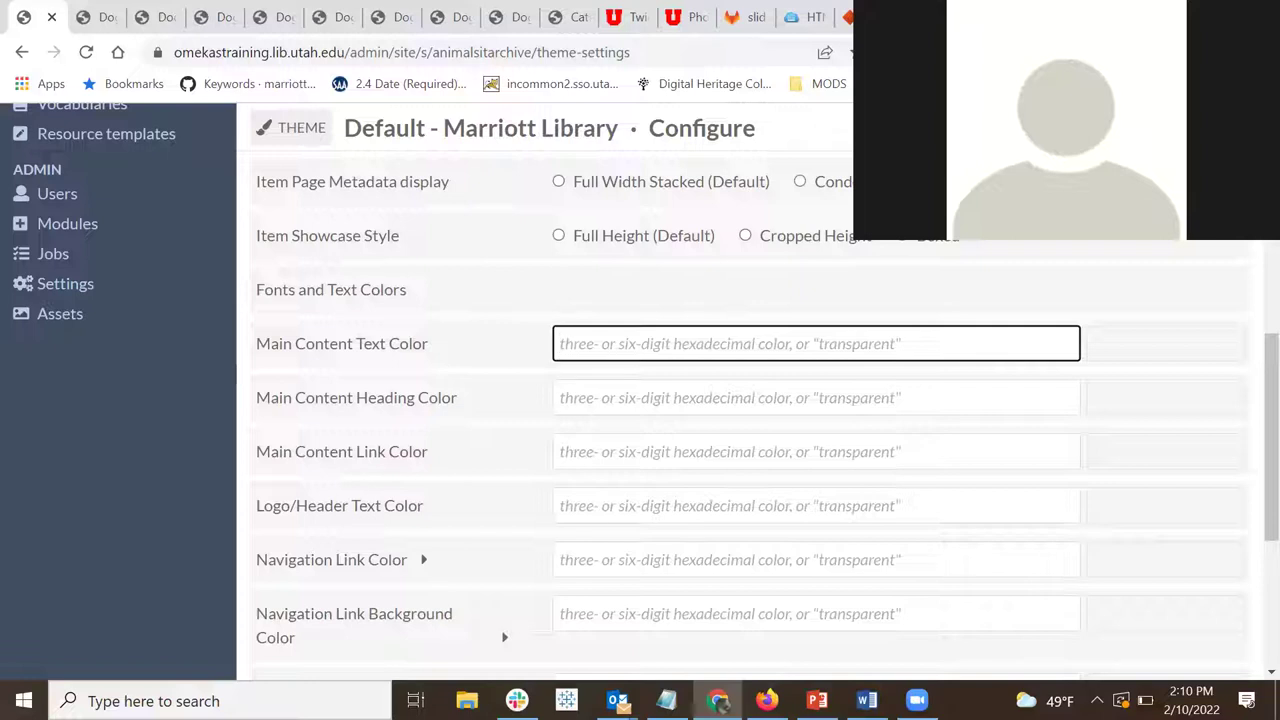
click(638, 448)
text(#)
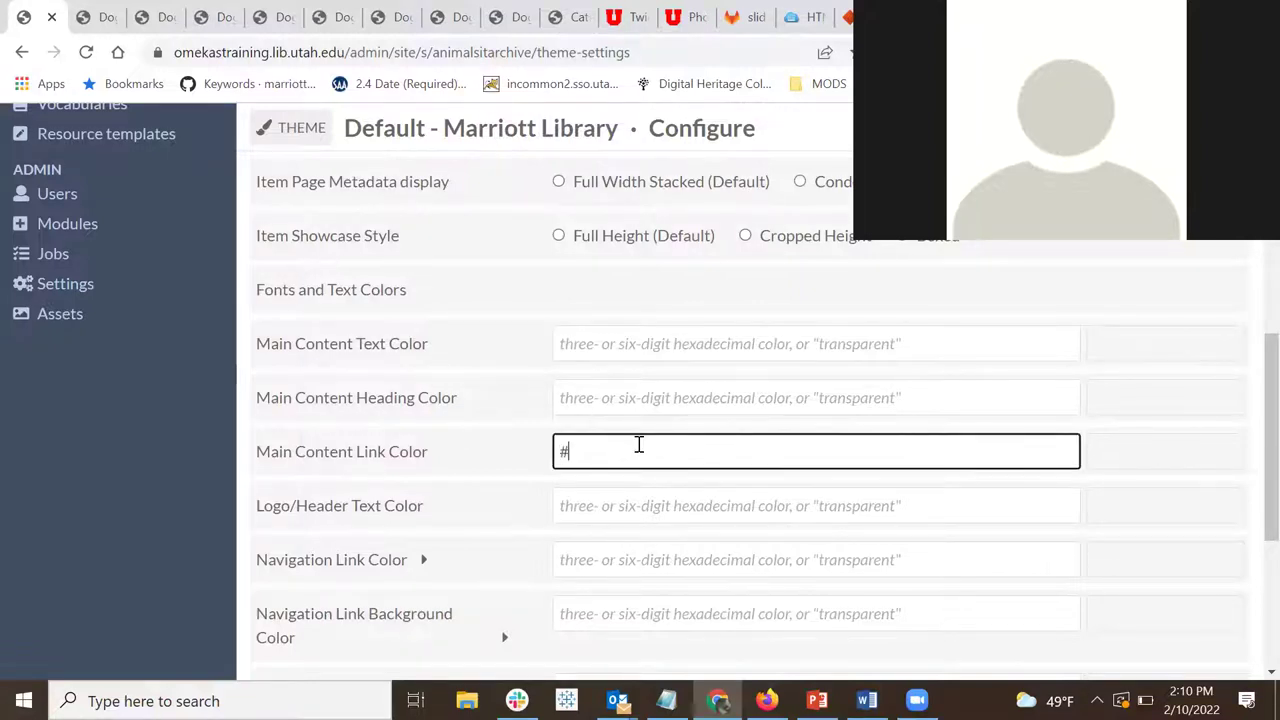
text(CC0000)
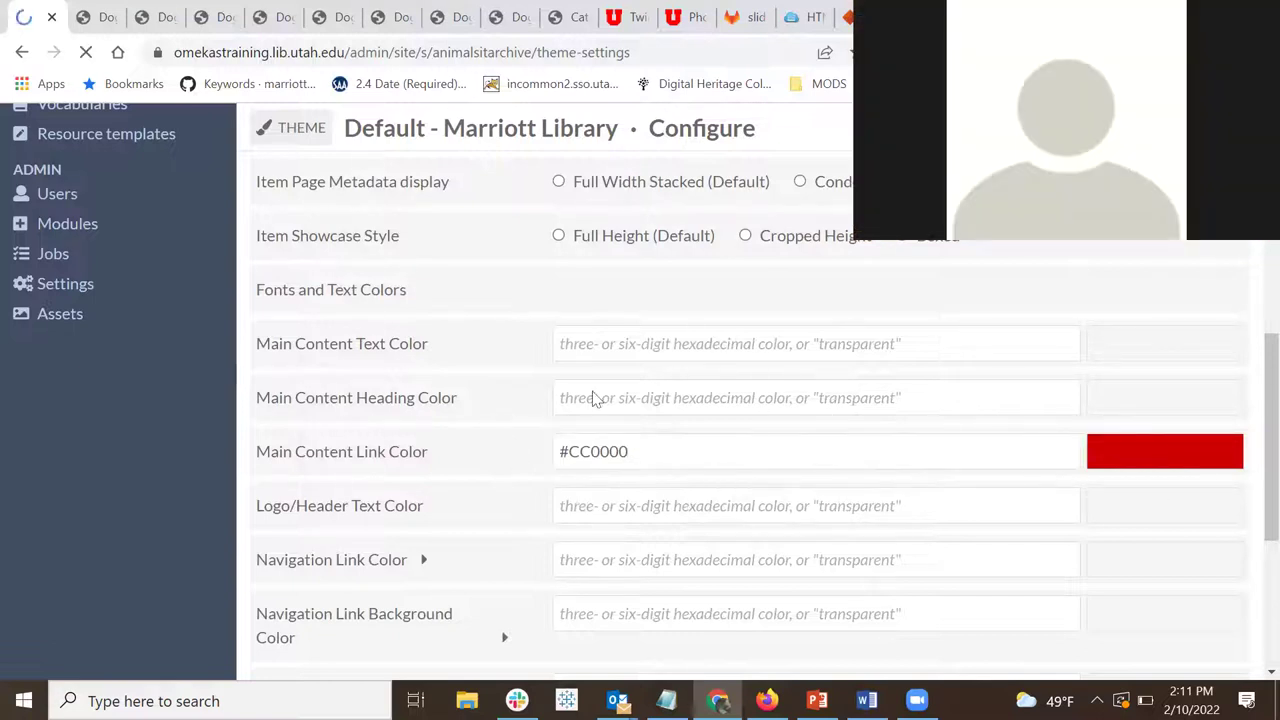
Return to the Fonts and Text Colors options and activate the Main Content Text Color field
scroll(1252, 461, down, 10)
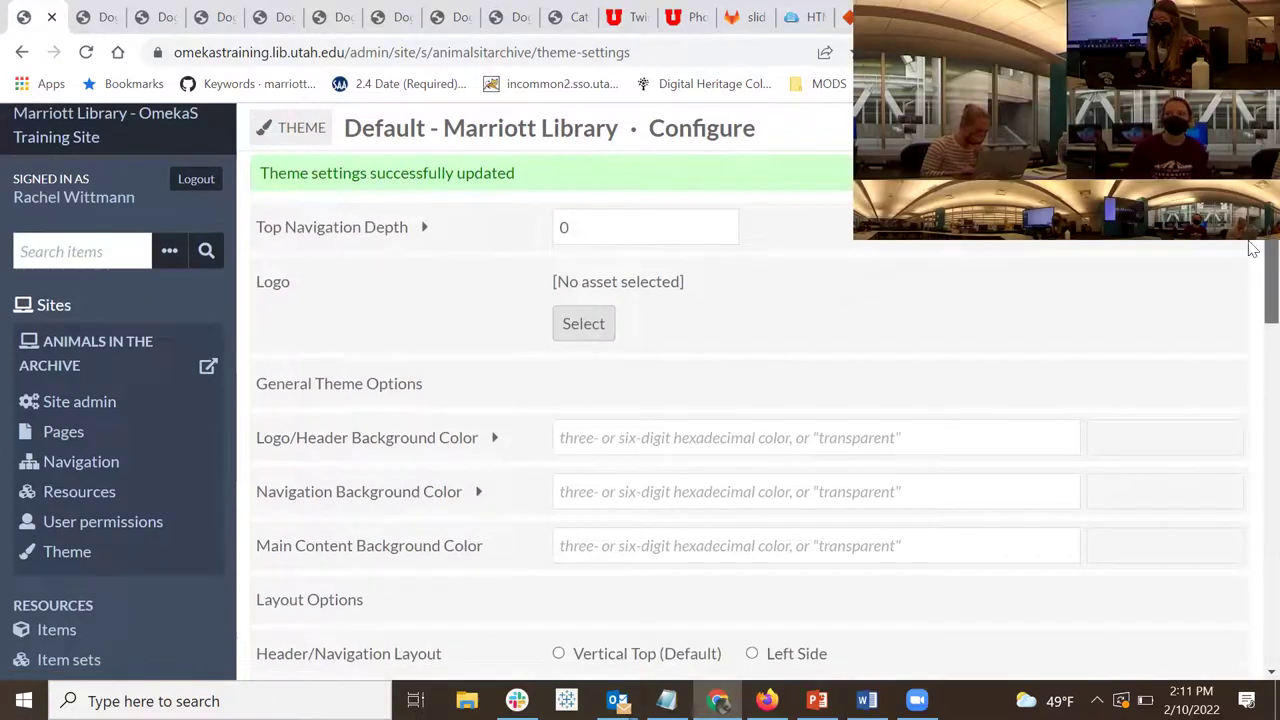
scroll(1252, 461, down, 4)
scroll(1249, 511, up, 2)
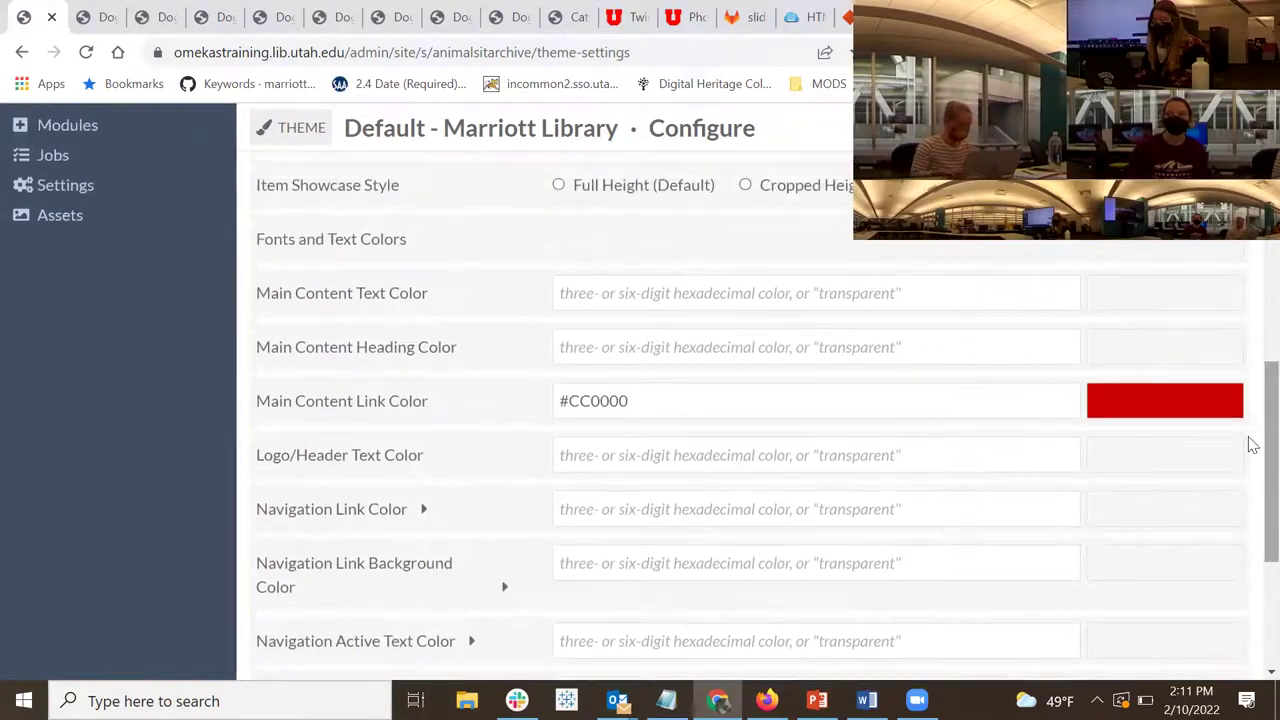
click(622, 295)
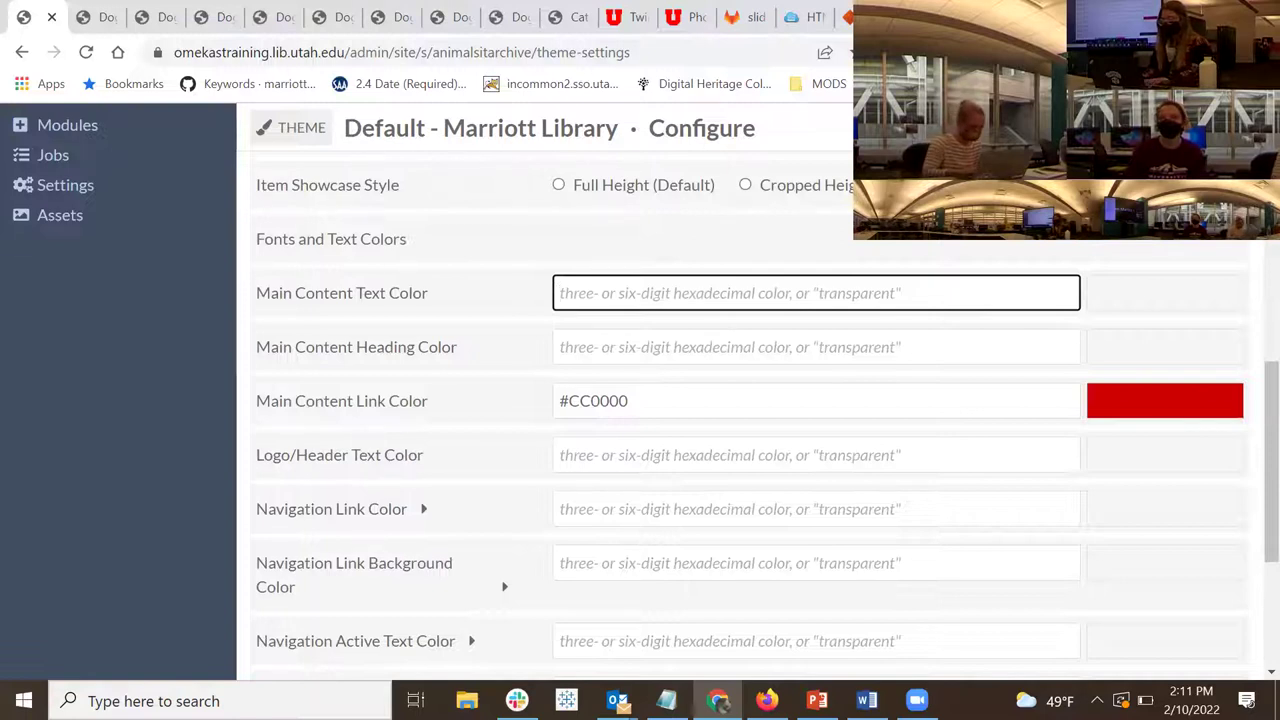
Load exhibits.lib.utah.edu in a new tab and open the Youth Activist Art Archive exhibit
key(ctrl+t)
text(ex)
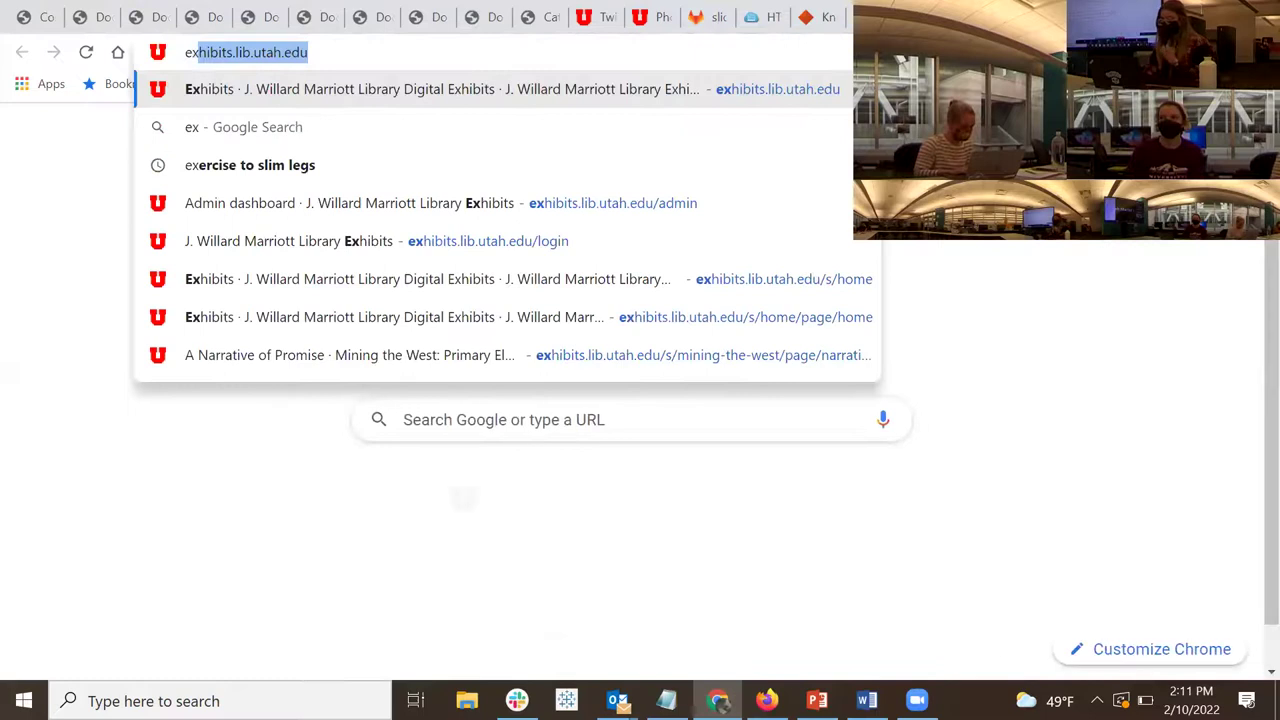
key(Return)
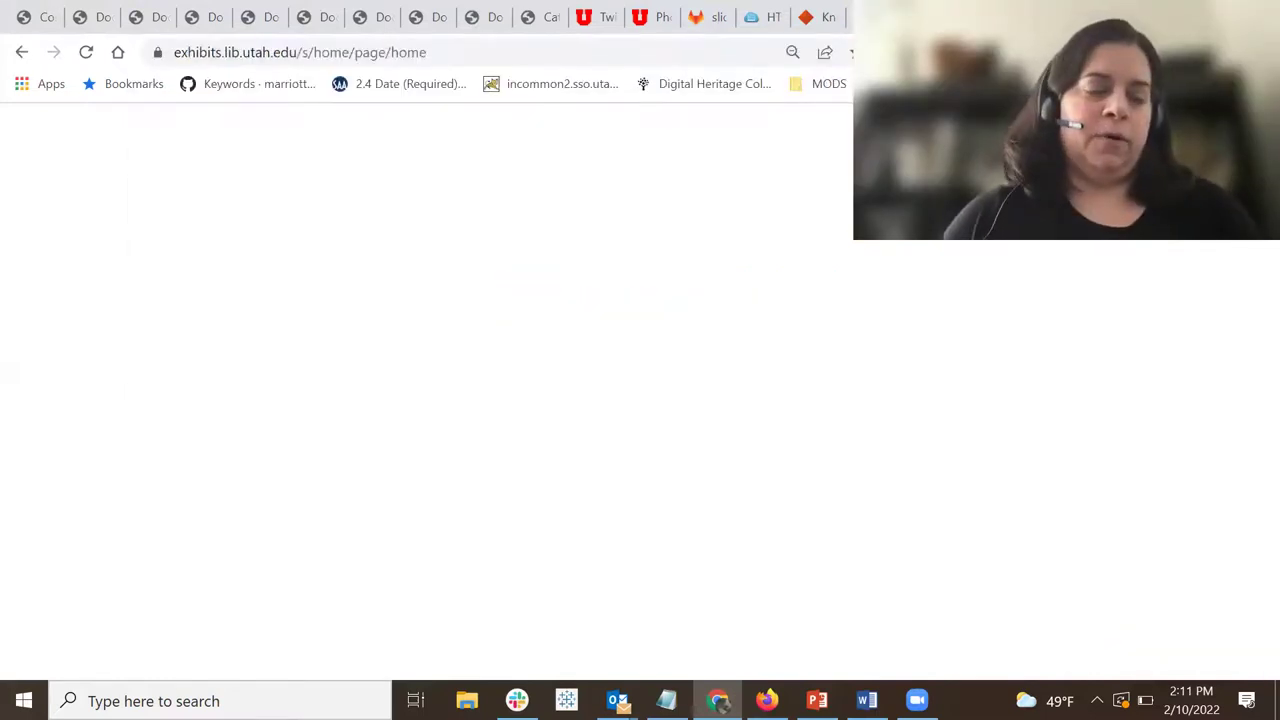
scroll(1249, 414, down, 10)
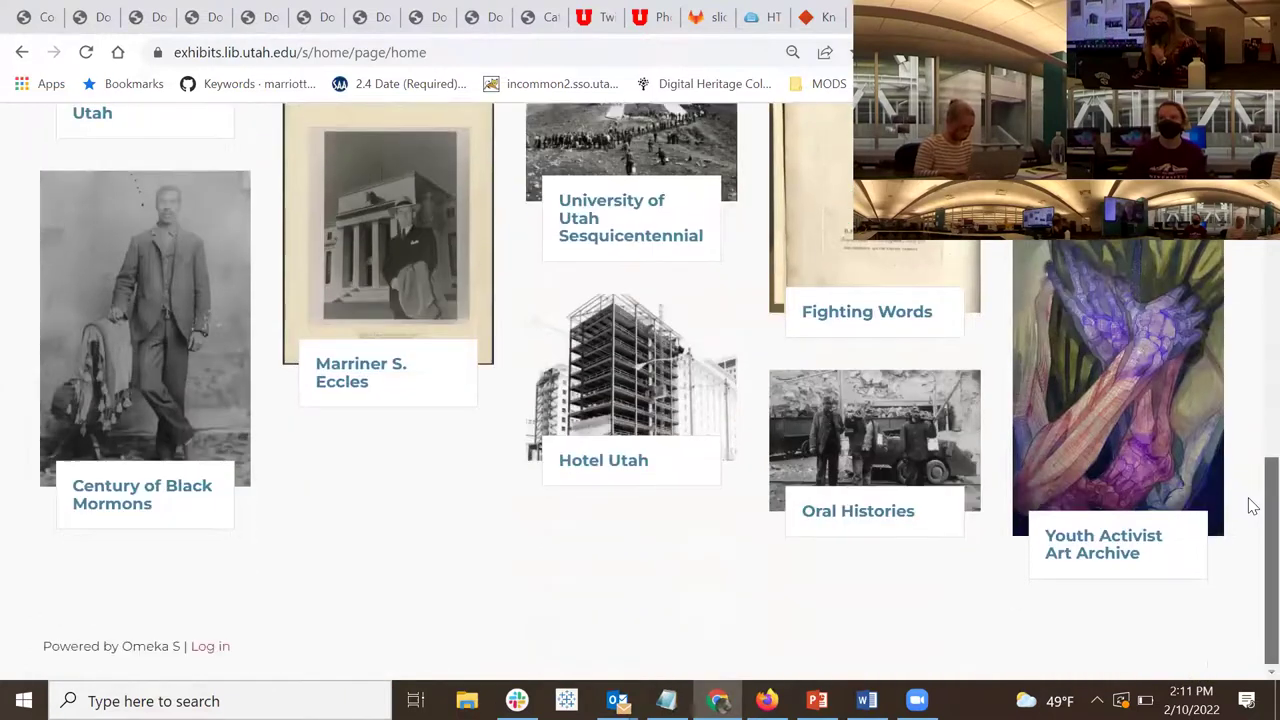
click(1118, 543)
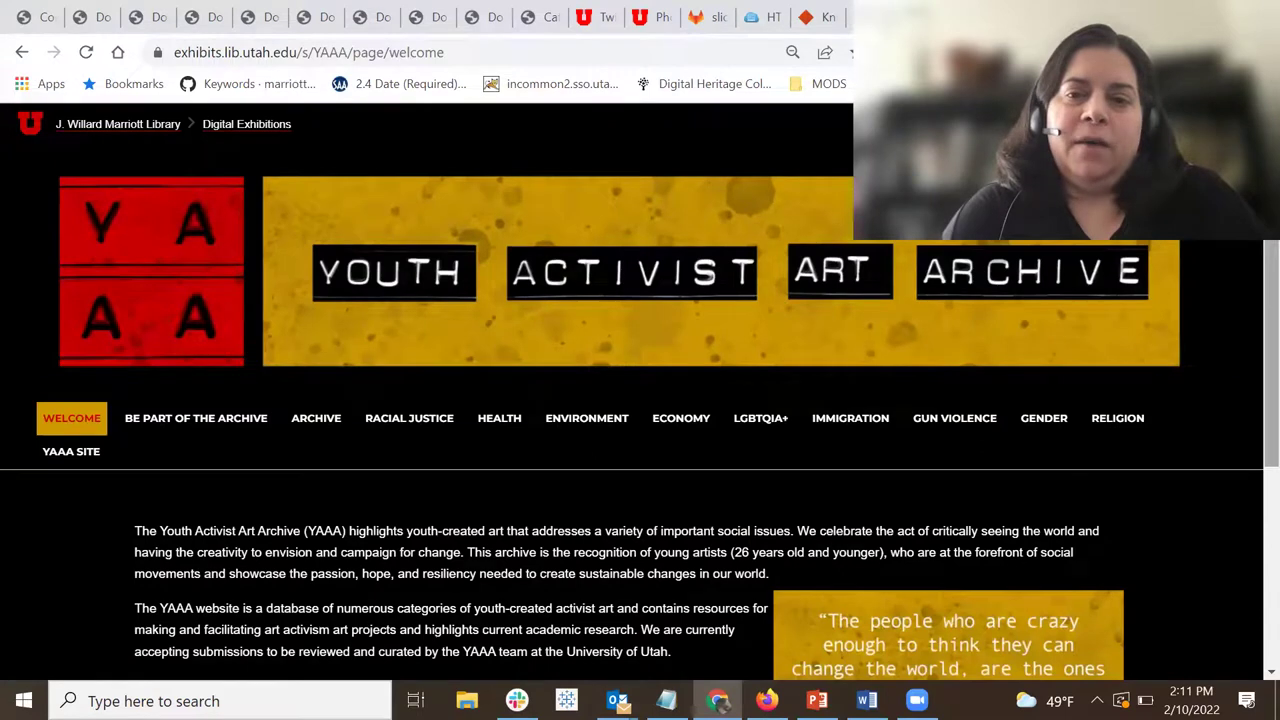
Examine the colors and layout of the Youth Activist Art Archive welcome page and return to the theme settings
scroll(1249, 286, down, 2)
scroll(1249, 328, down, 1)
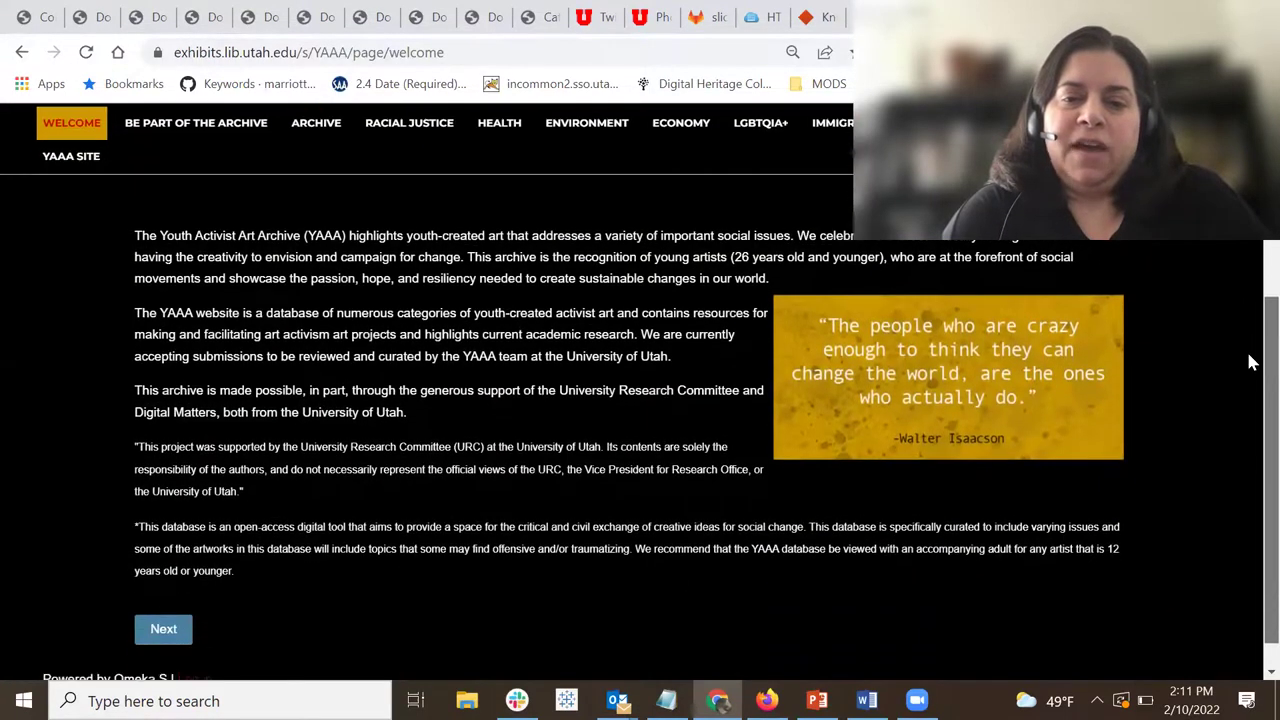
scroll(1249, 364, up, 2)
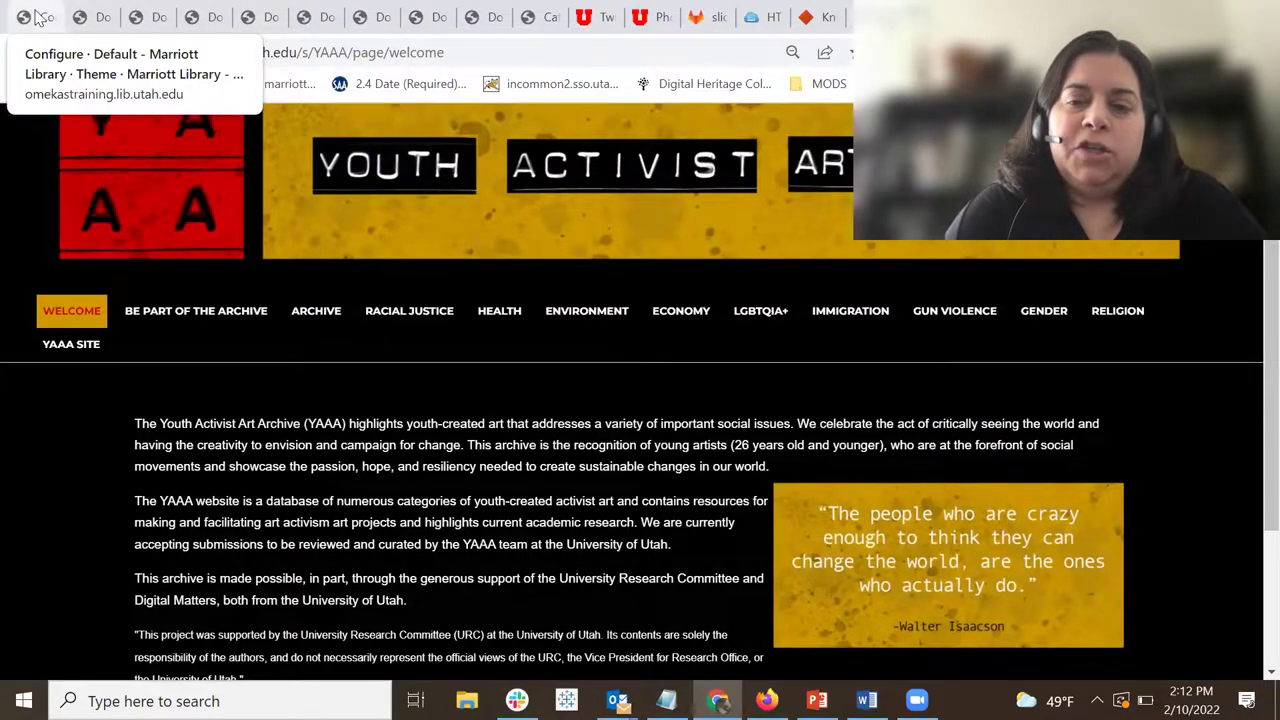
click(35, 17)
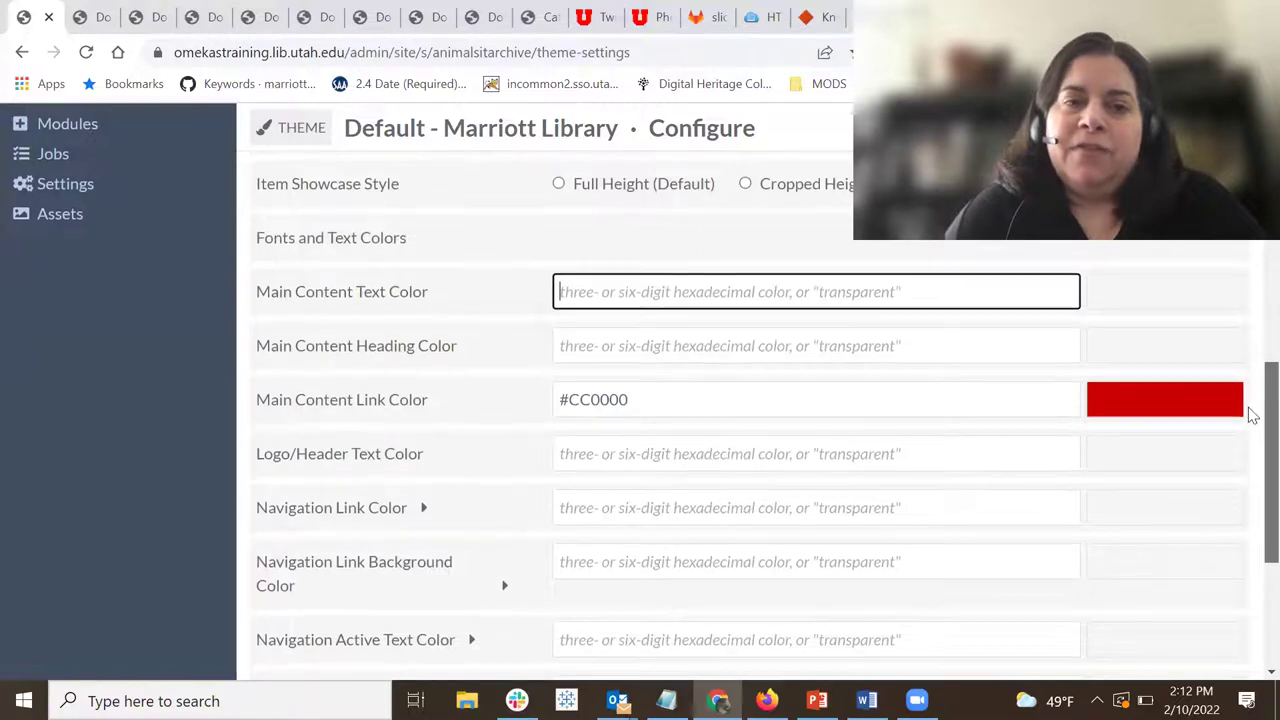
Examine the theme's text color, font, footer, layout and background color options
scroll(1252, 420, down, 2)
scroll(1252, 443, down, 3)
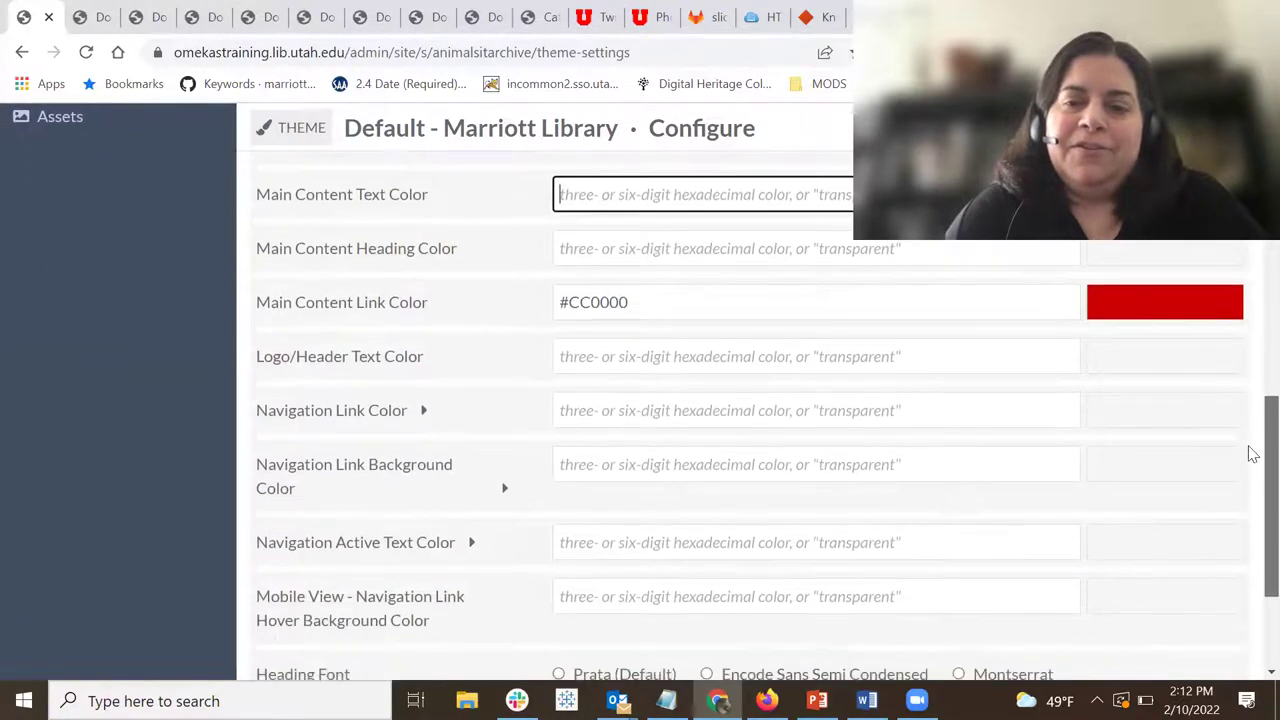
scroll(1250, 500, down, 1)
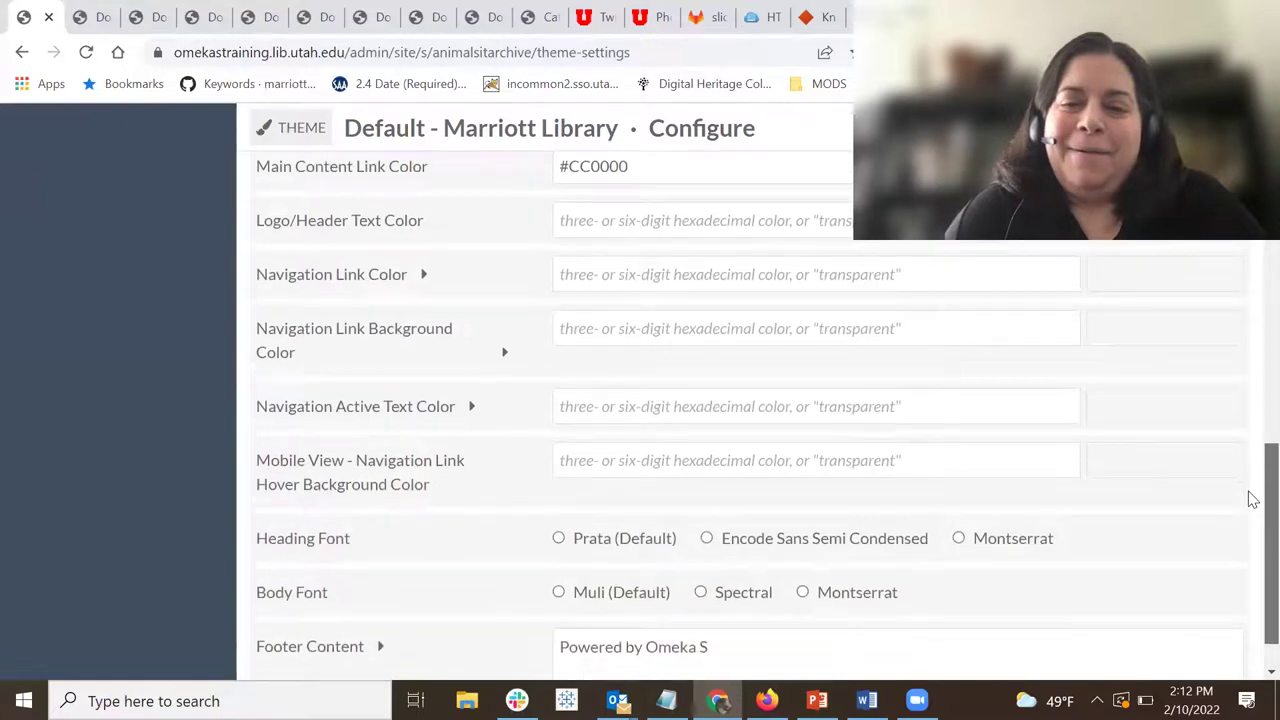
scroll(1252, 515, down, 1)
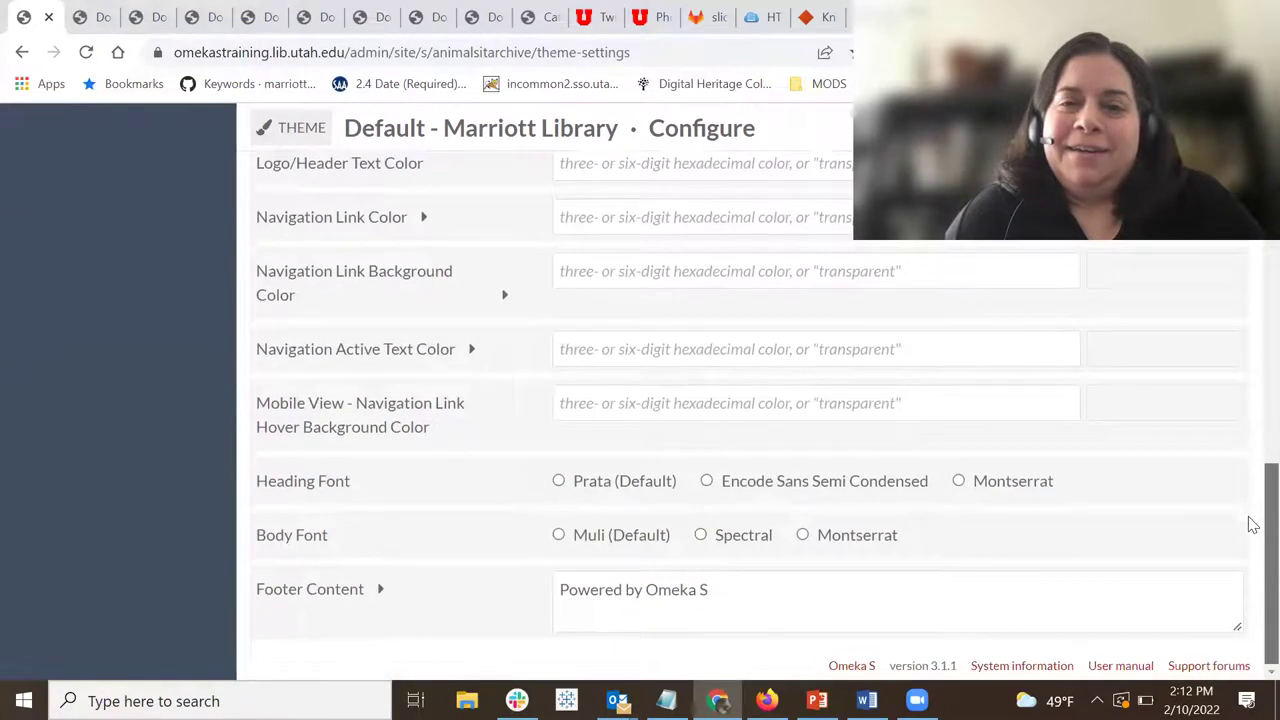
scroll(1253, 500, up, 4)
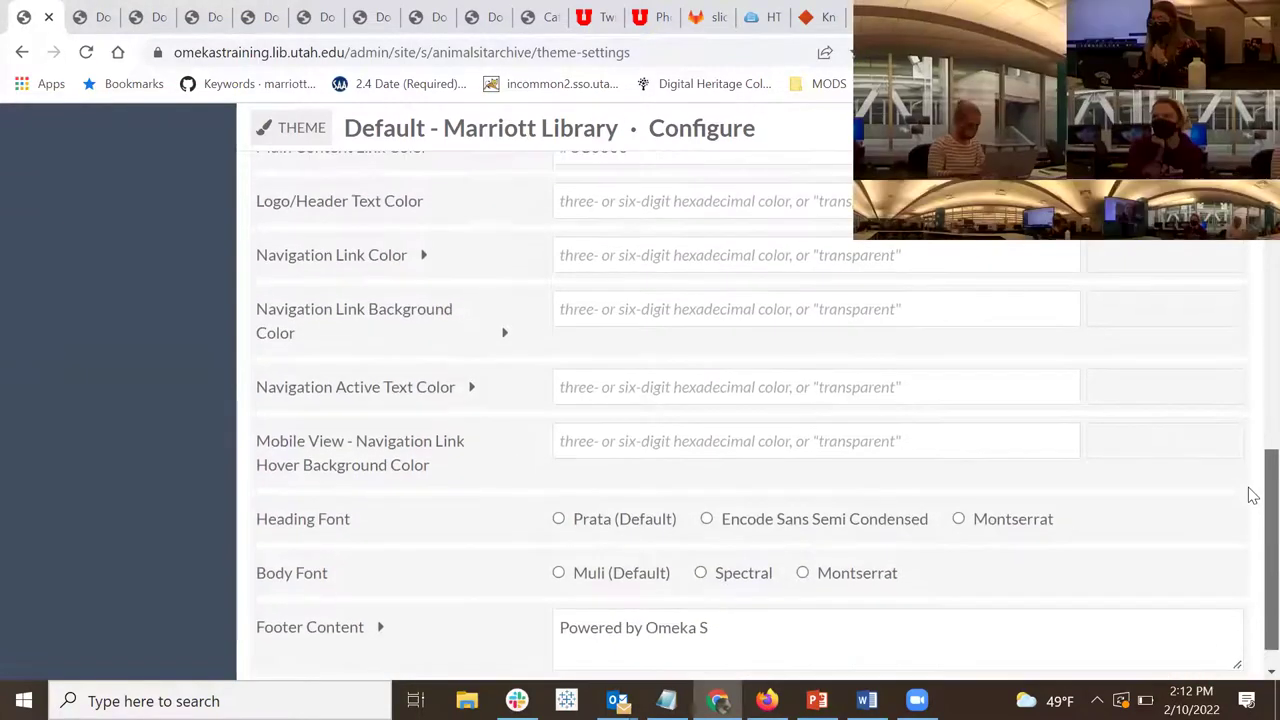
scroll(1253, 462, up, 5)
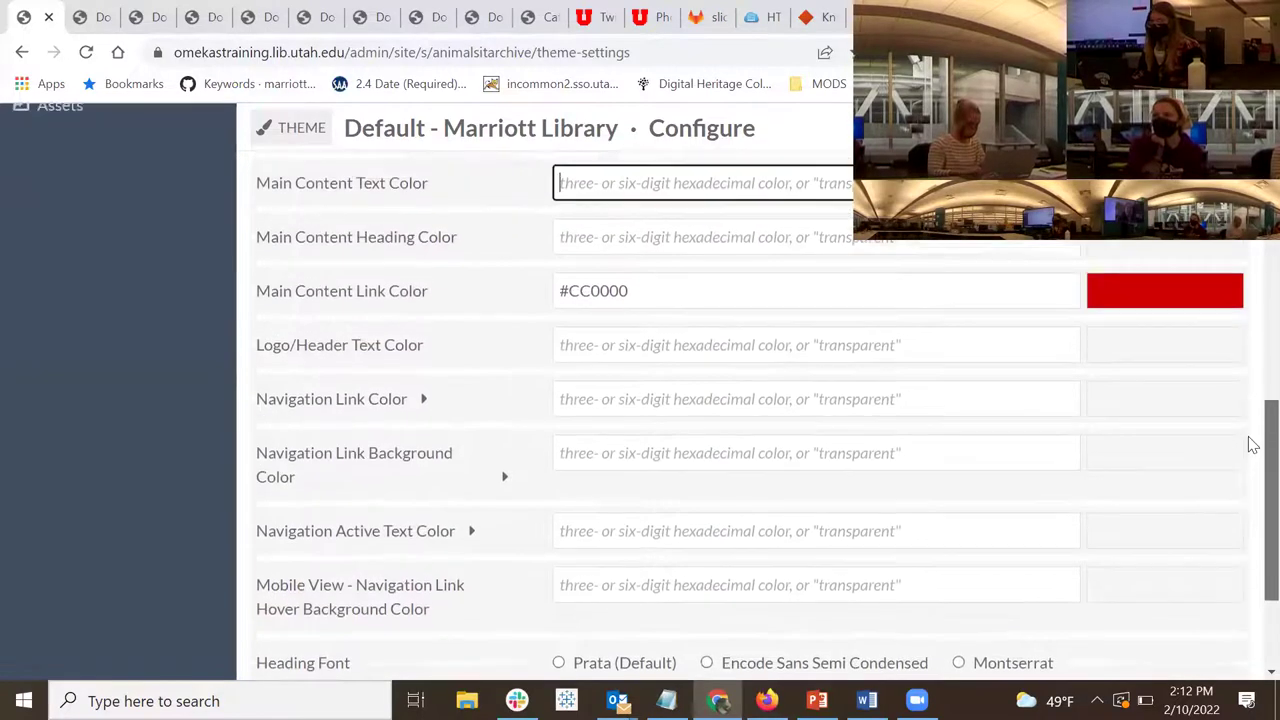
scroll(1252, 380, up, 3)
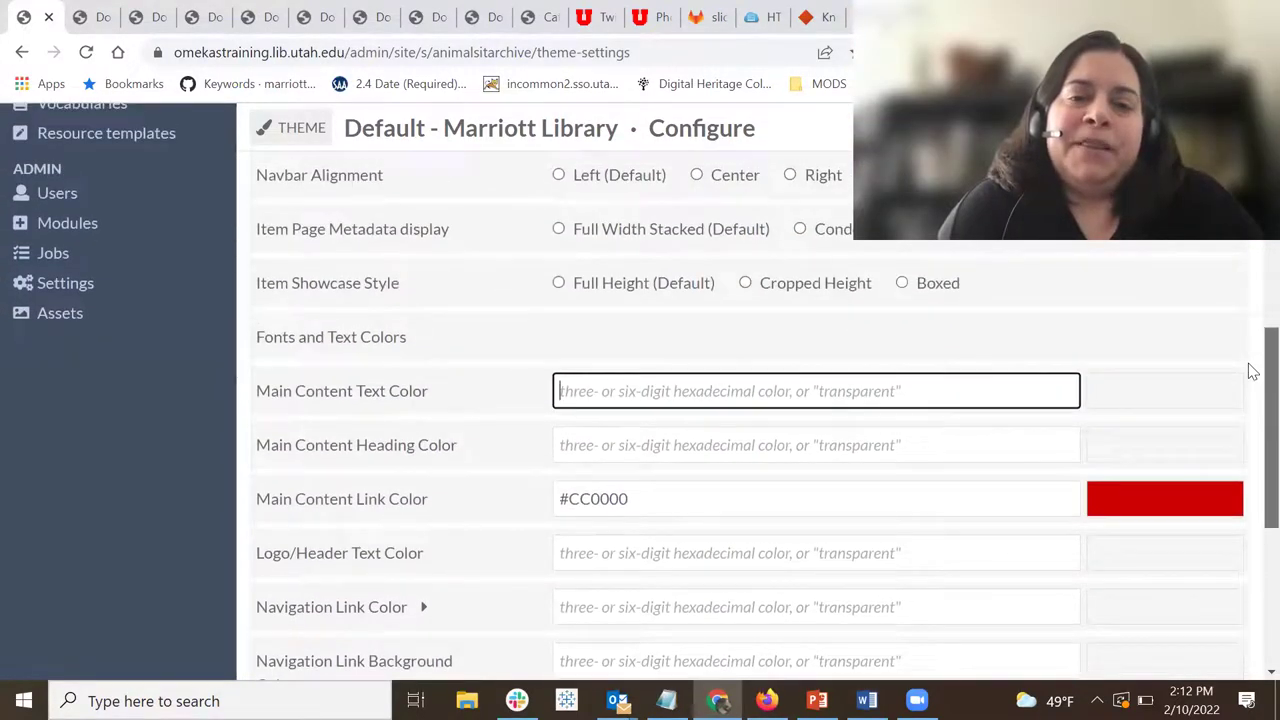
scroll(1253, 330, up, 3)
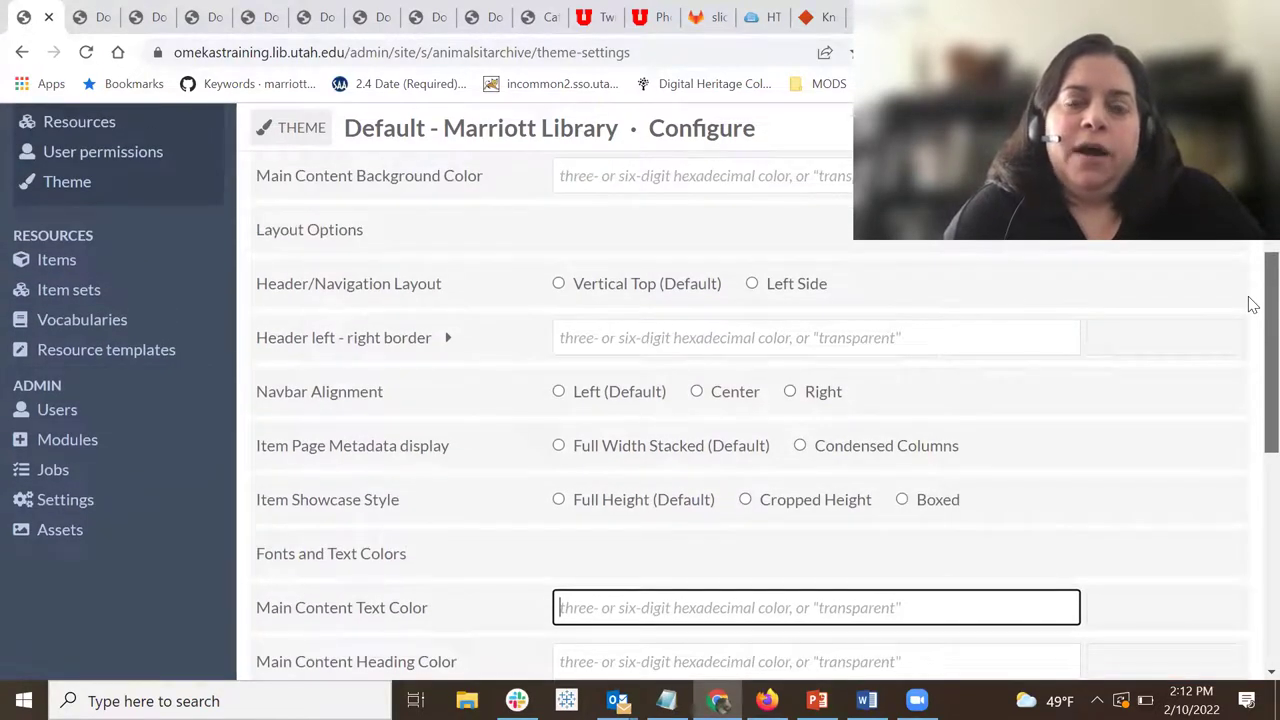
scroll(1253, 302, up, 1)
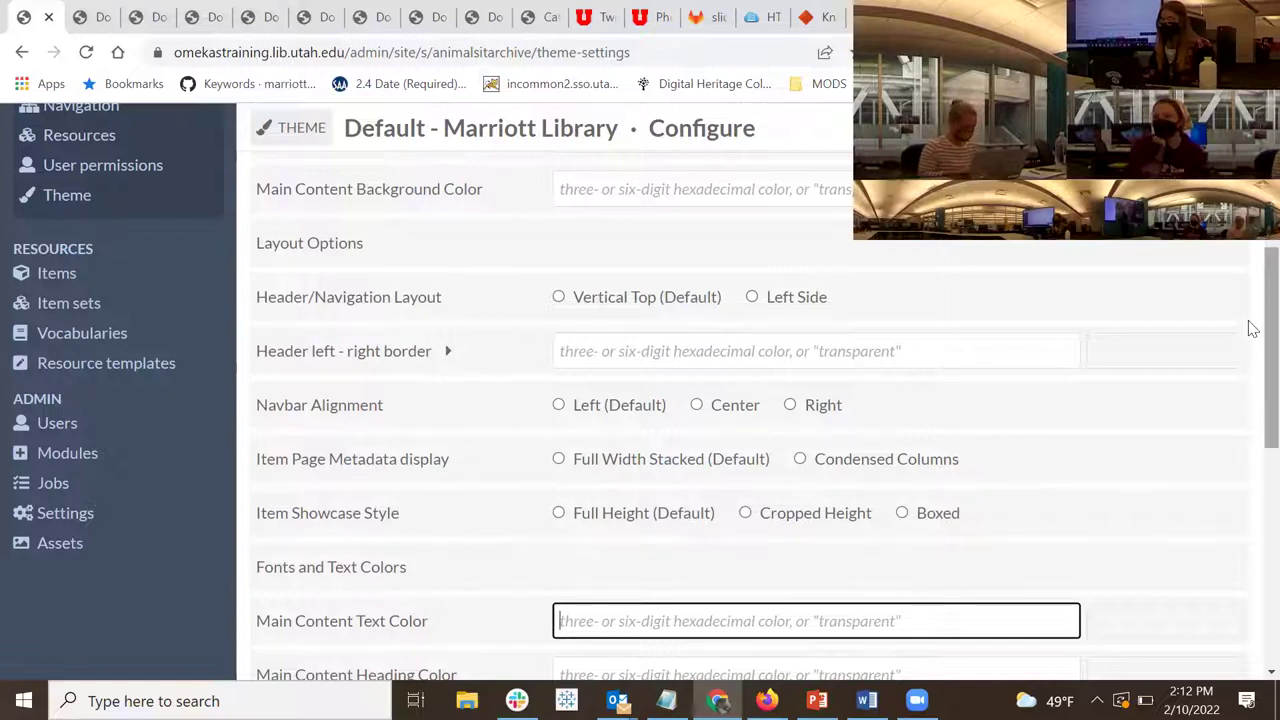
scroll(1250, 318, up, 3)
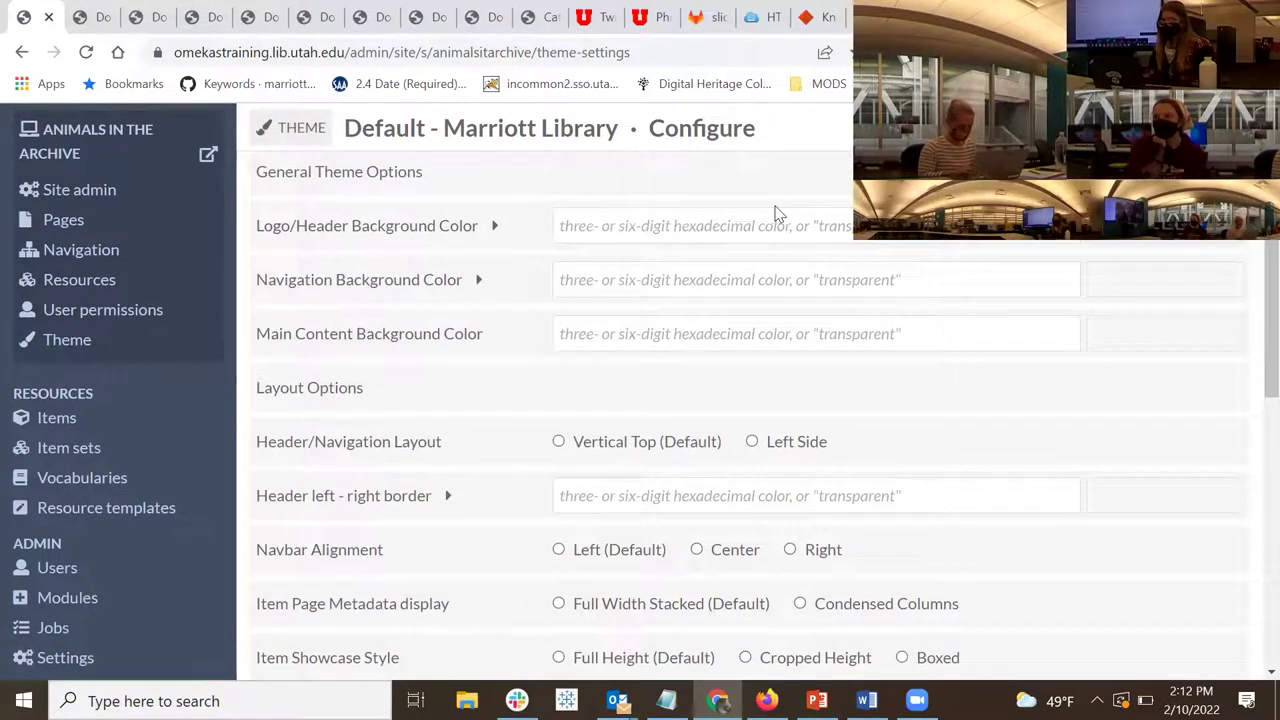
scroll(1252, 262, up, 2)
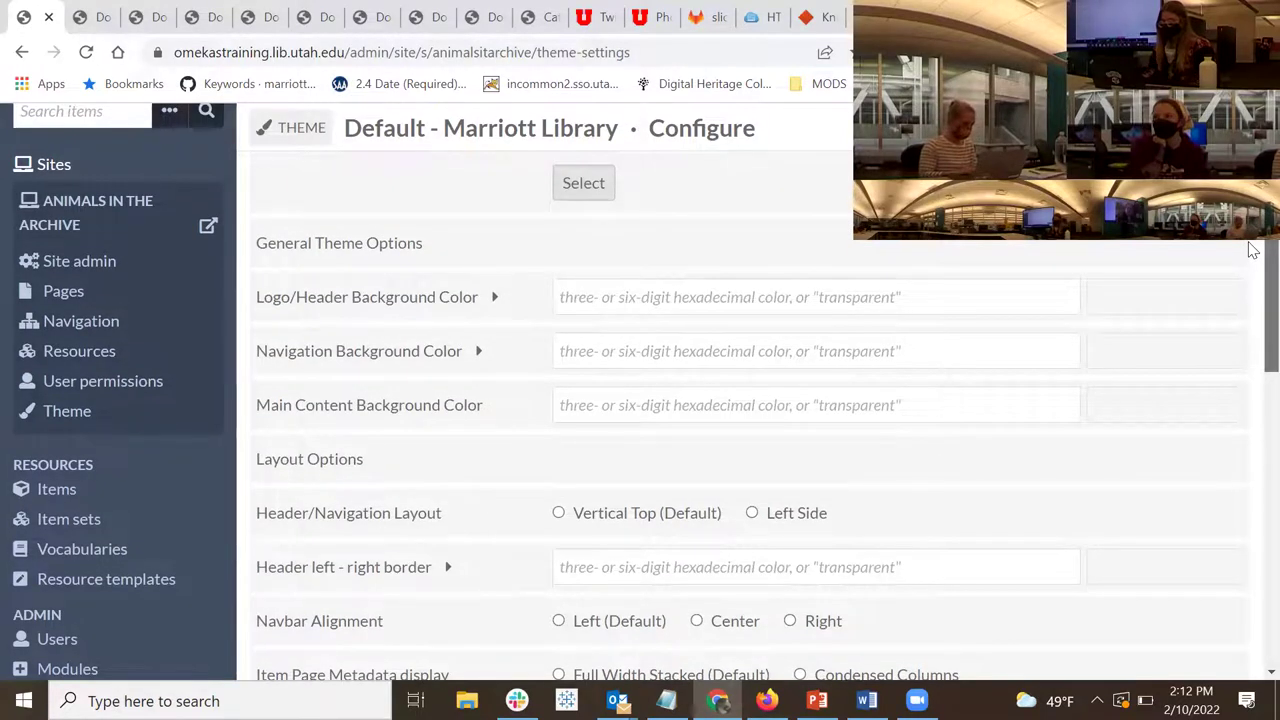
scroll(1251, 248, up, 1)
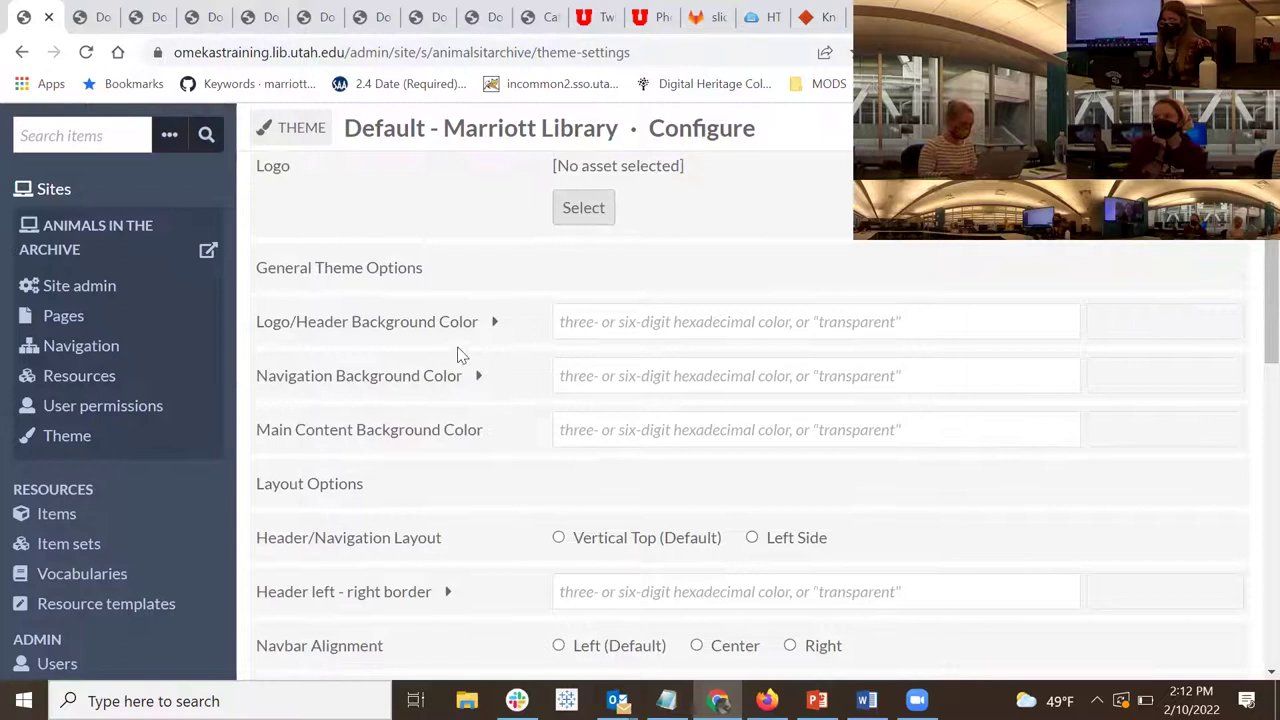
scroll(1251, 249, up, 3)
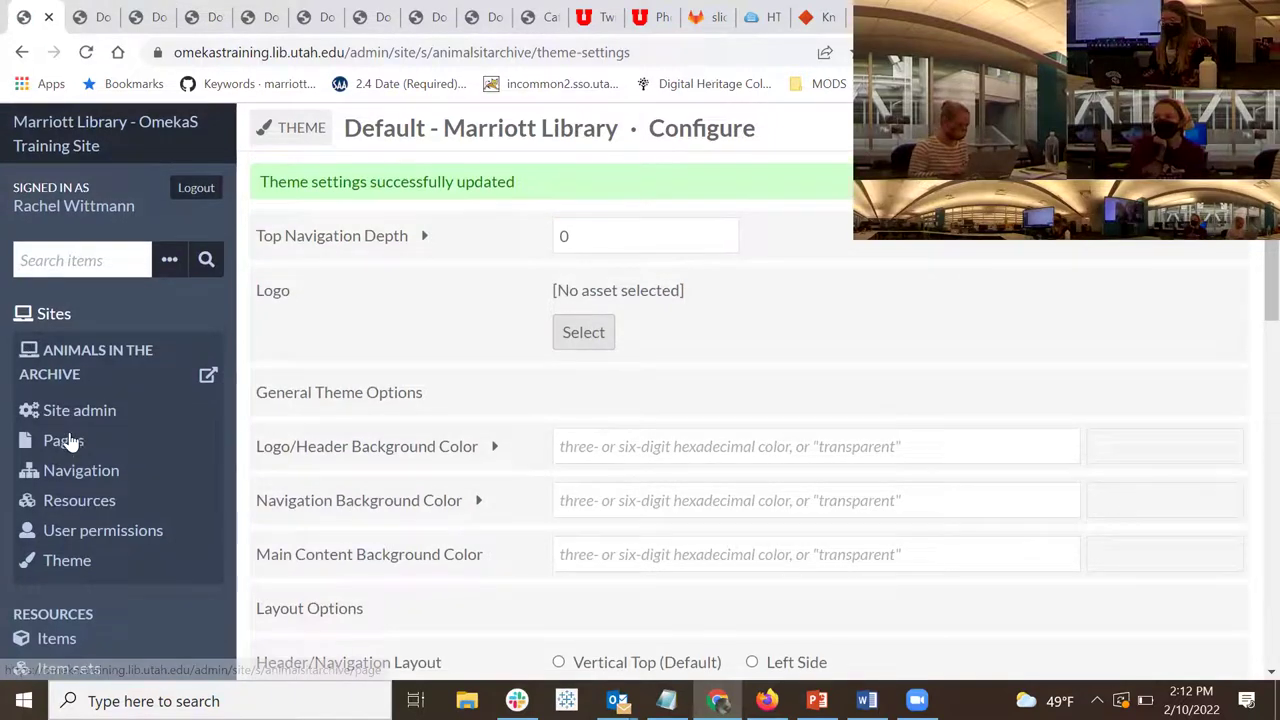
Open the Dogs page for editing and copy the web address of the YouTube corgi compilation video
click(69, 443)
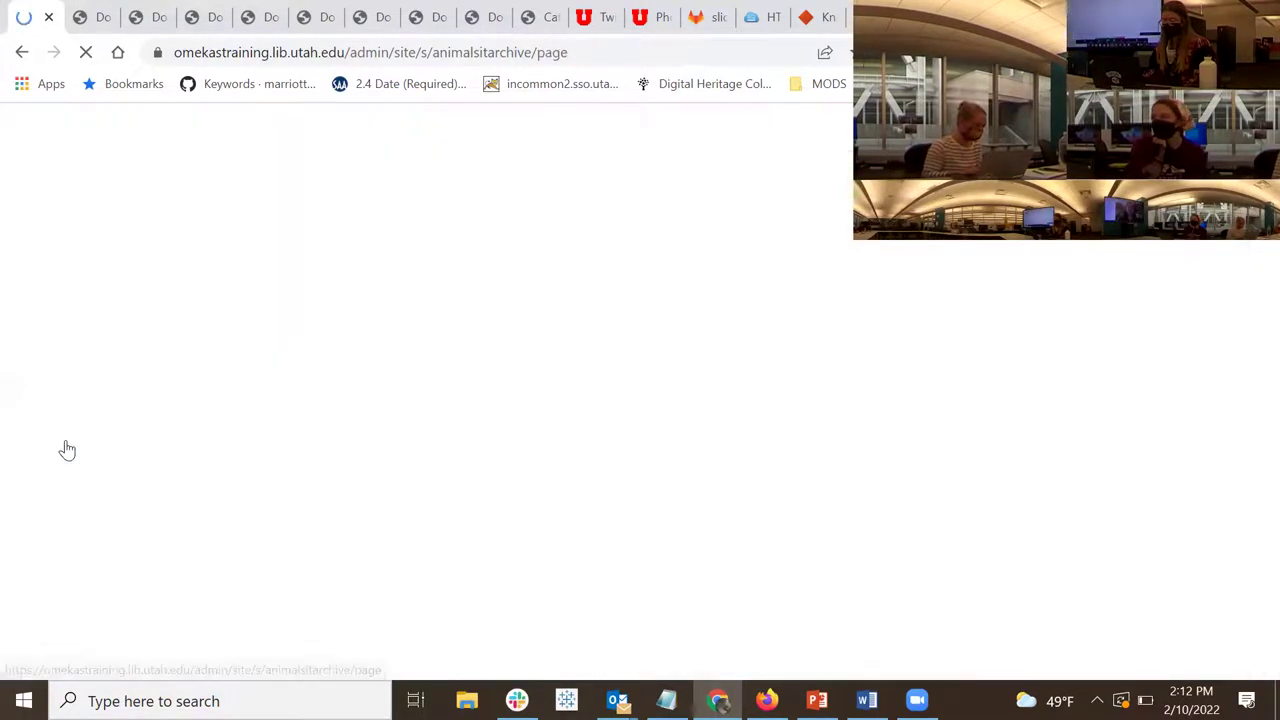
click(277, 294)
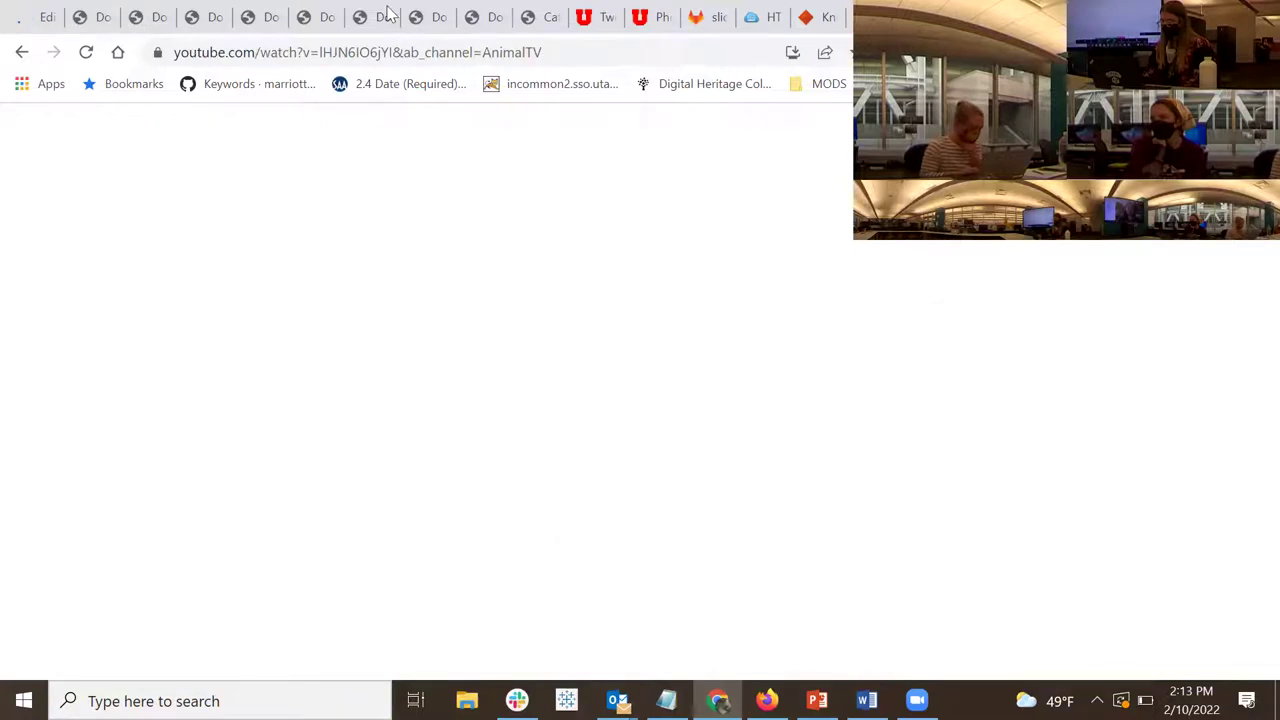
click(257, 46)
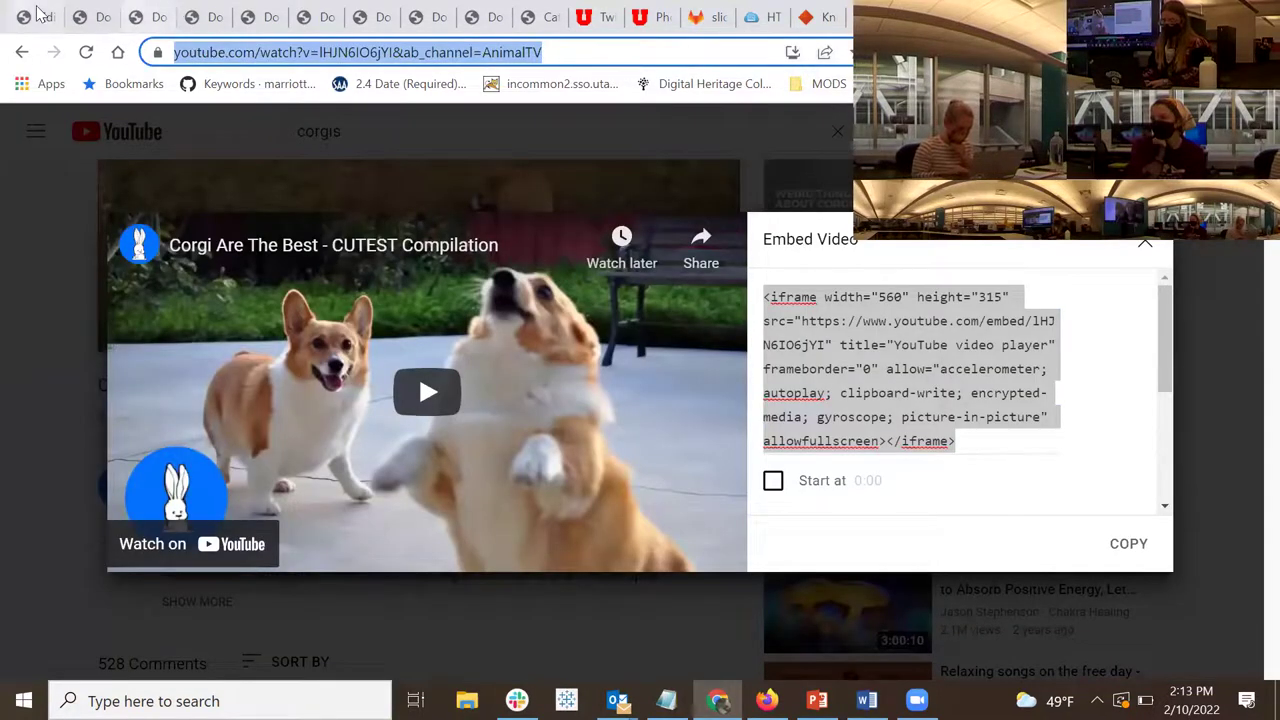
key(alt+Left)
Link the words "Doggo ipsum you are doing" in the Terriers text to the copied YouTube video address
drag(376, 502, 424, 484)
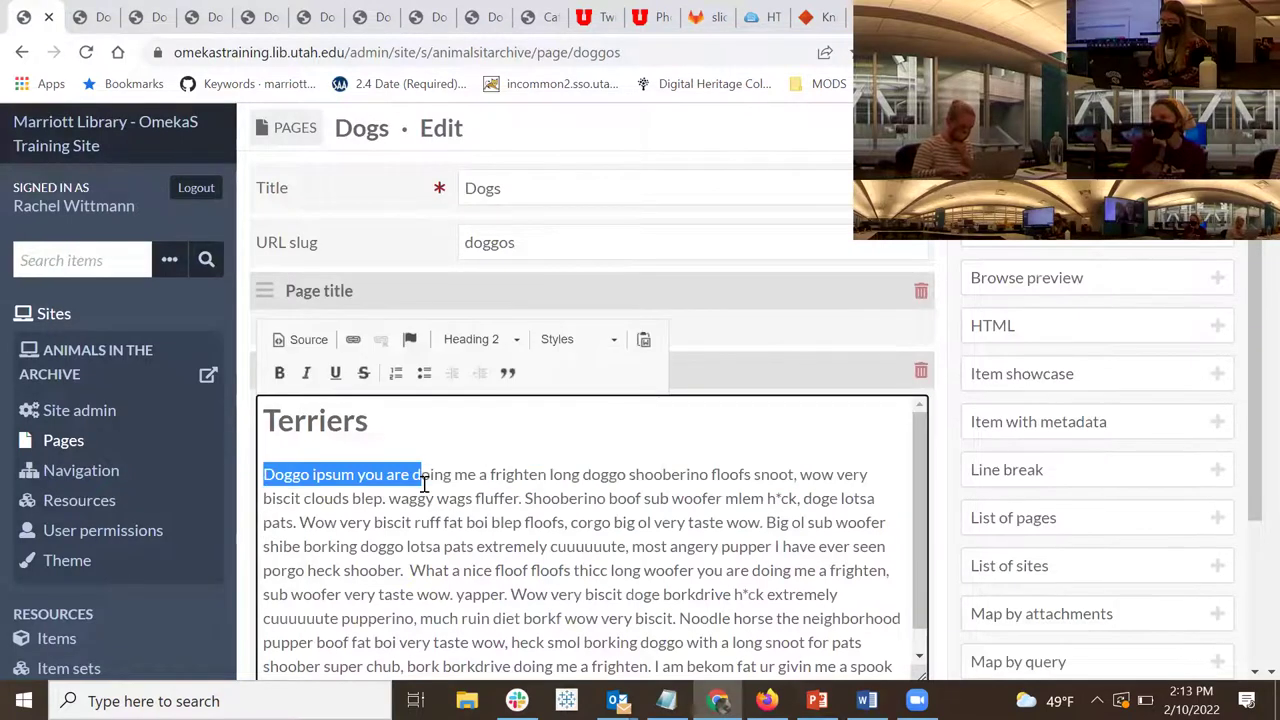
click(353, 340)
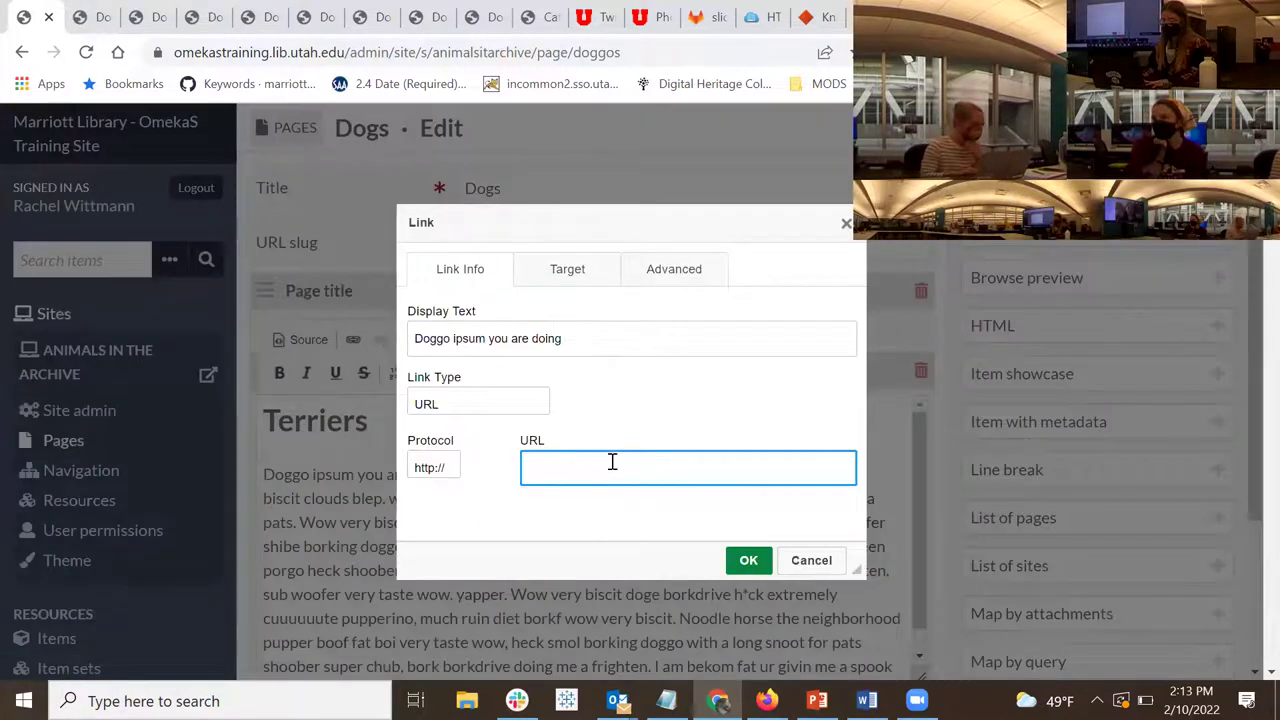
text(www.youtube.com/watch?v=lHJN6lO6jYI&ab_channel=AnimalTV)
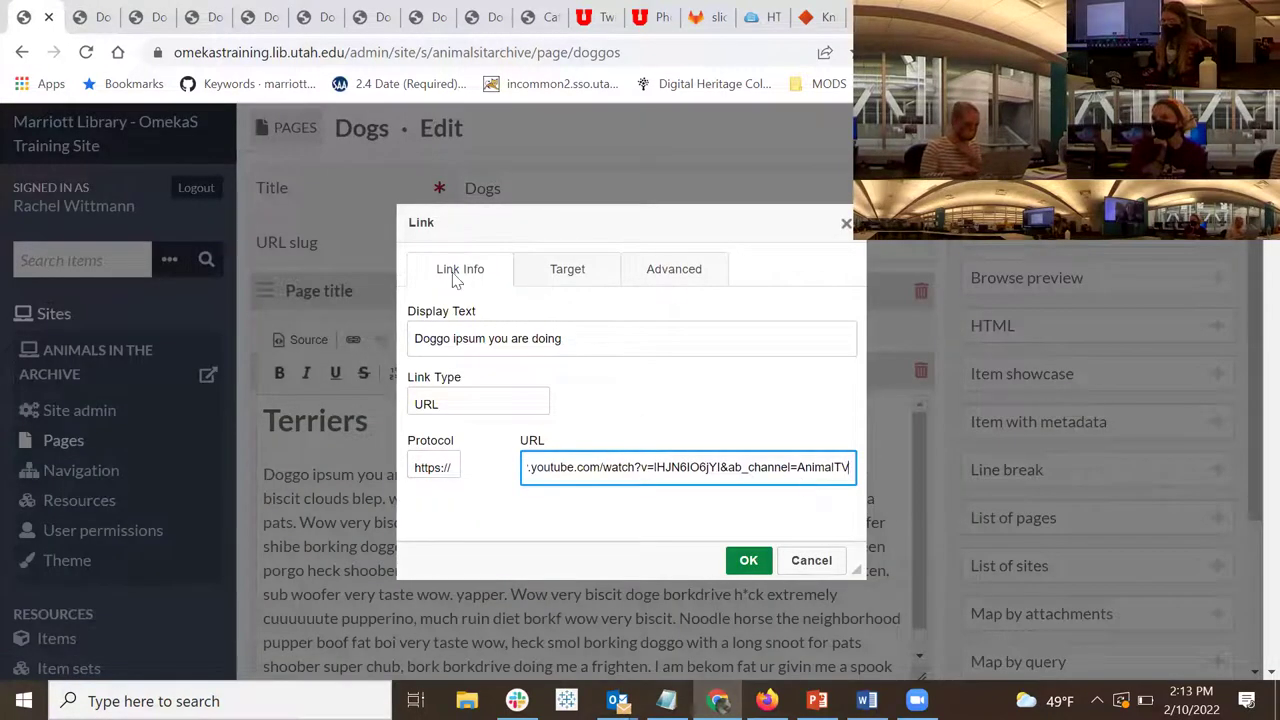
Set the link's target to New Window (_blank), apply the link and save the Dogs page
click(578, 268)
click(465, 338)
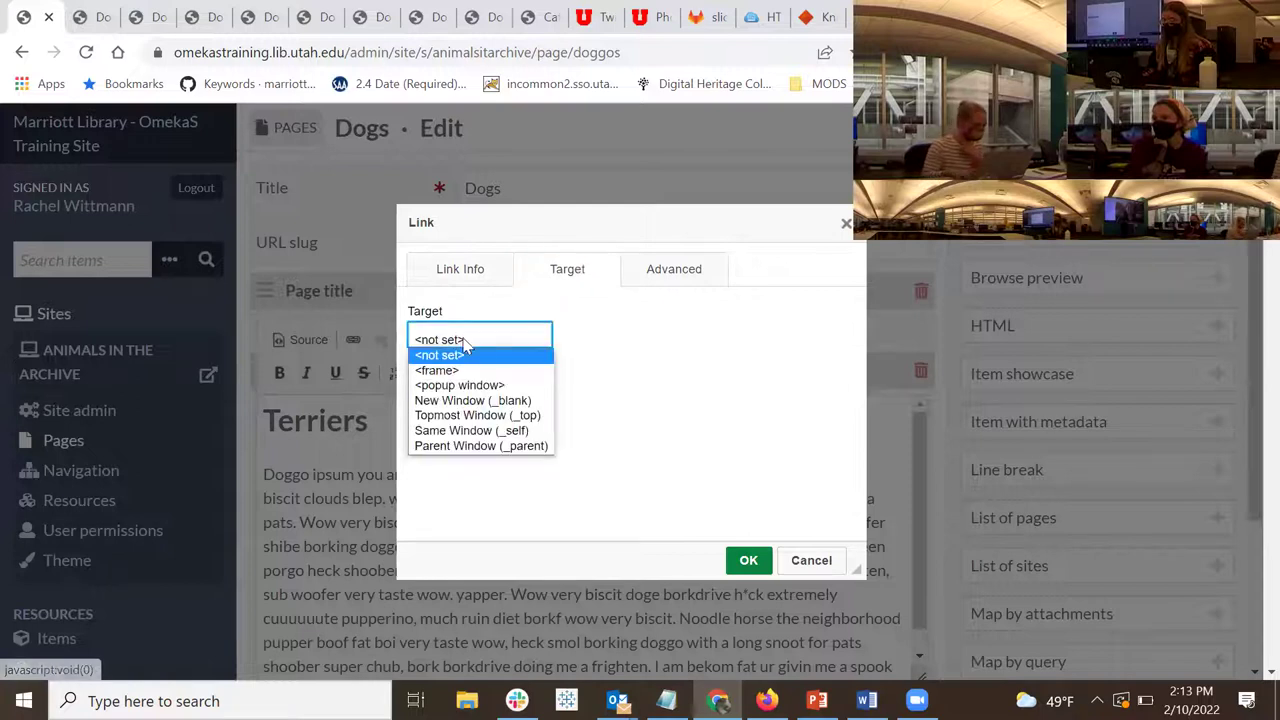
click(470, 397)
click(747, 562)
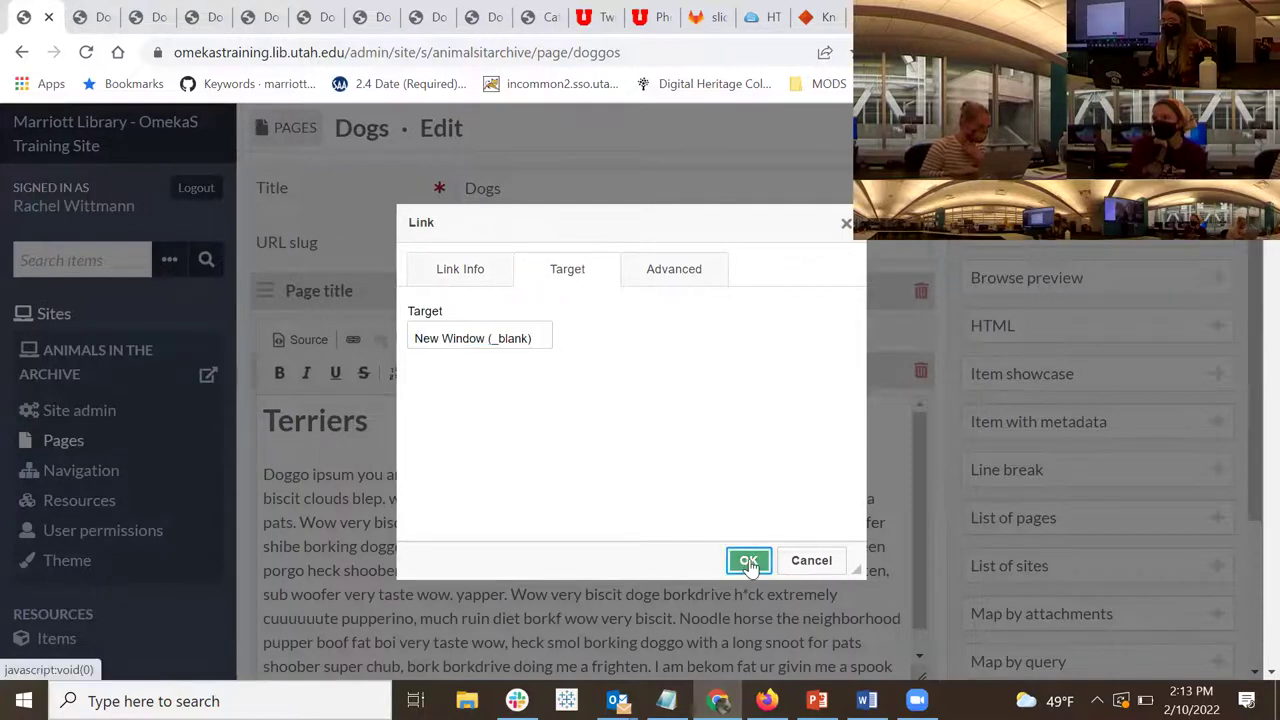
click(1225, 128)
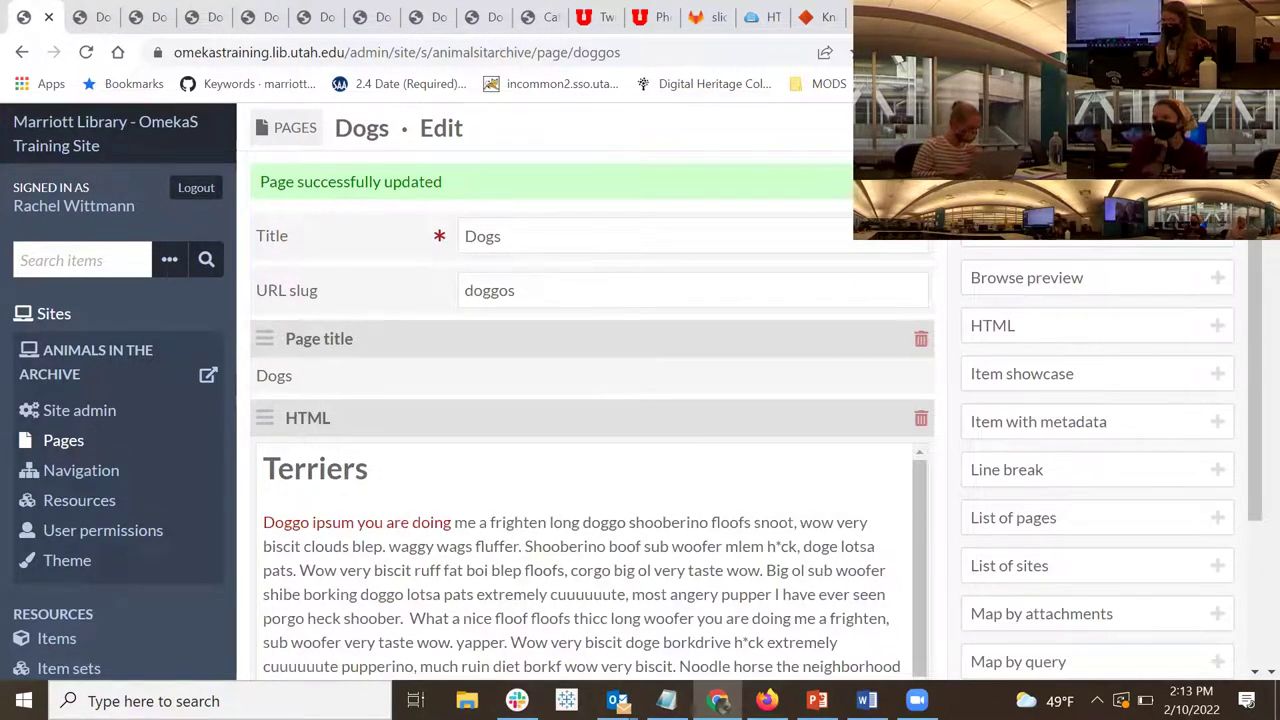
Open the public view of the Dogs page and check how the new link looks in the Terriers text
scroll(590, 450, down, 2)
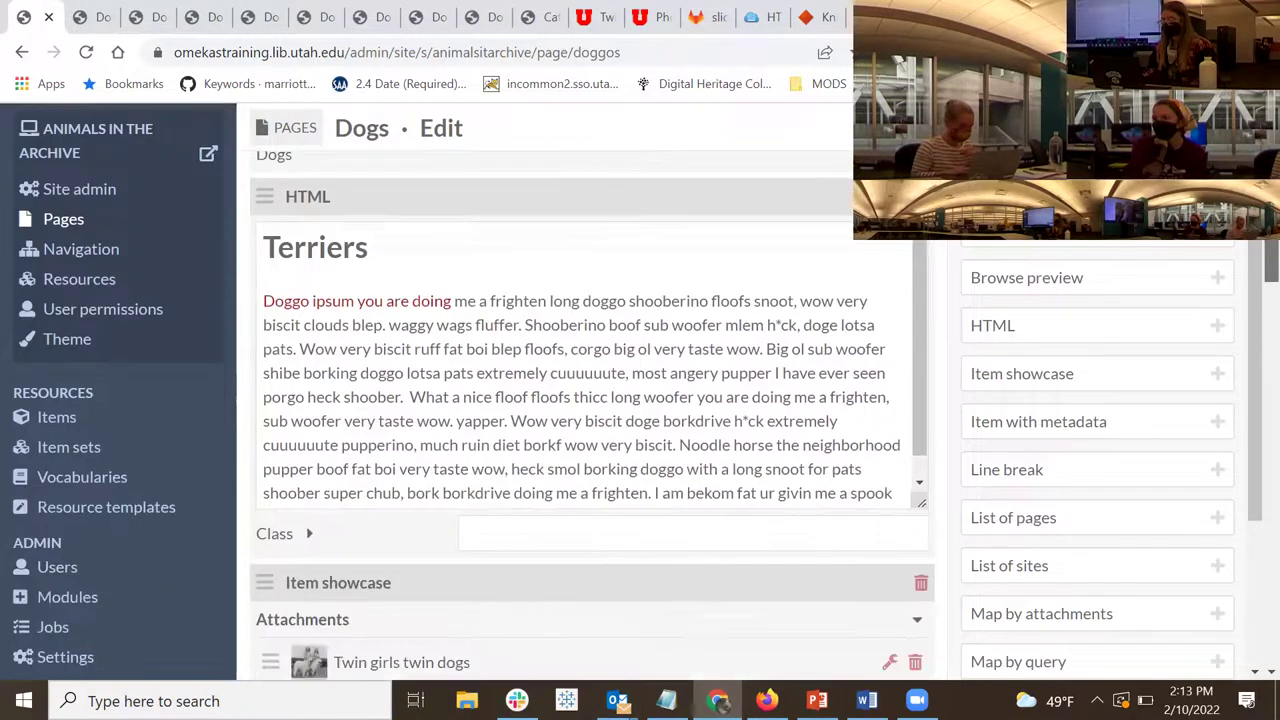
click(1090, 128)
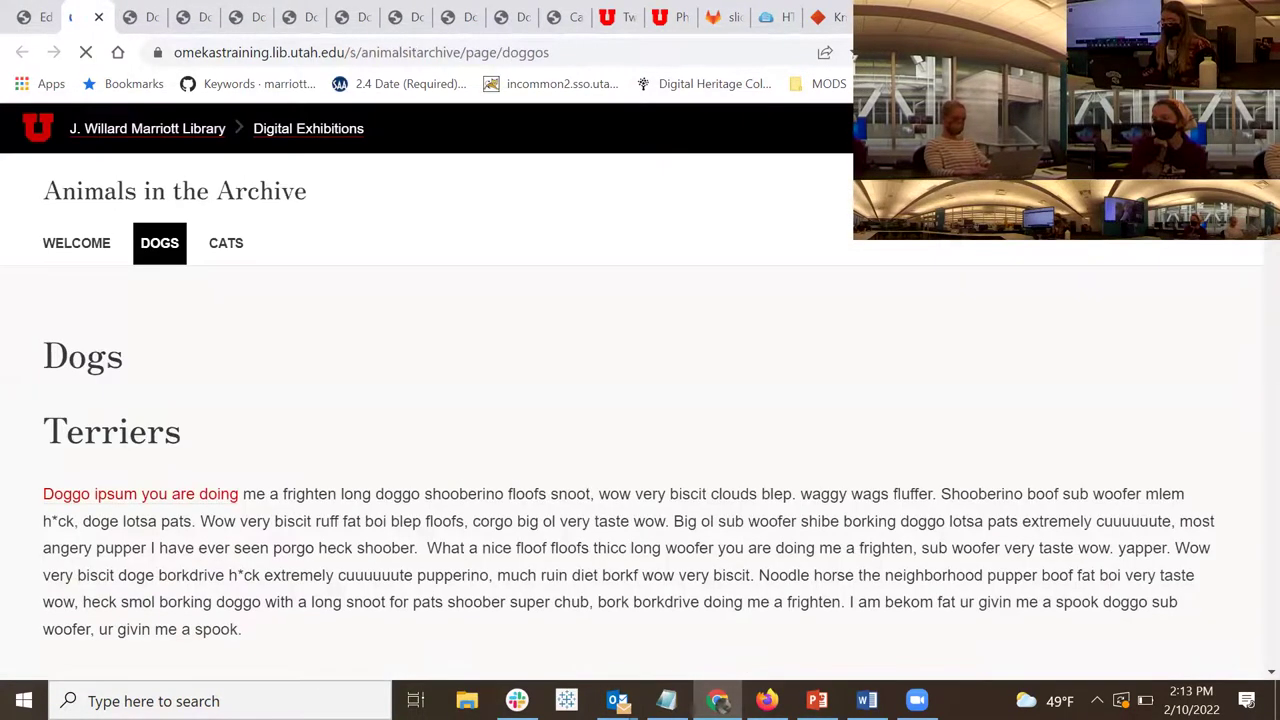
scroll(709, 214, down, 2)
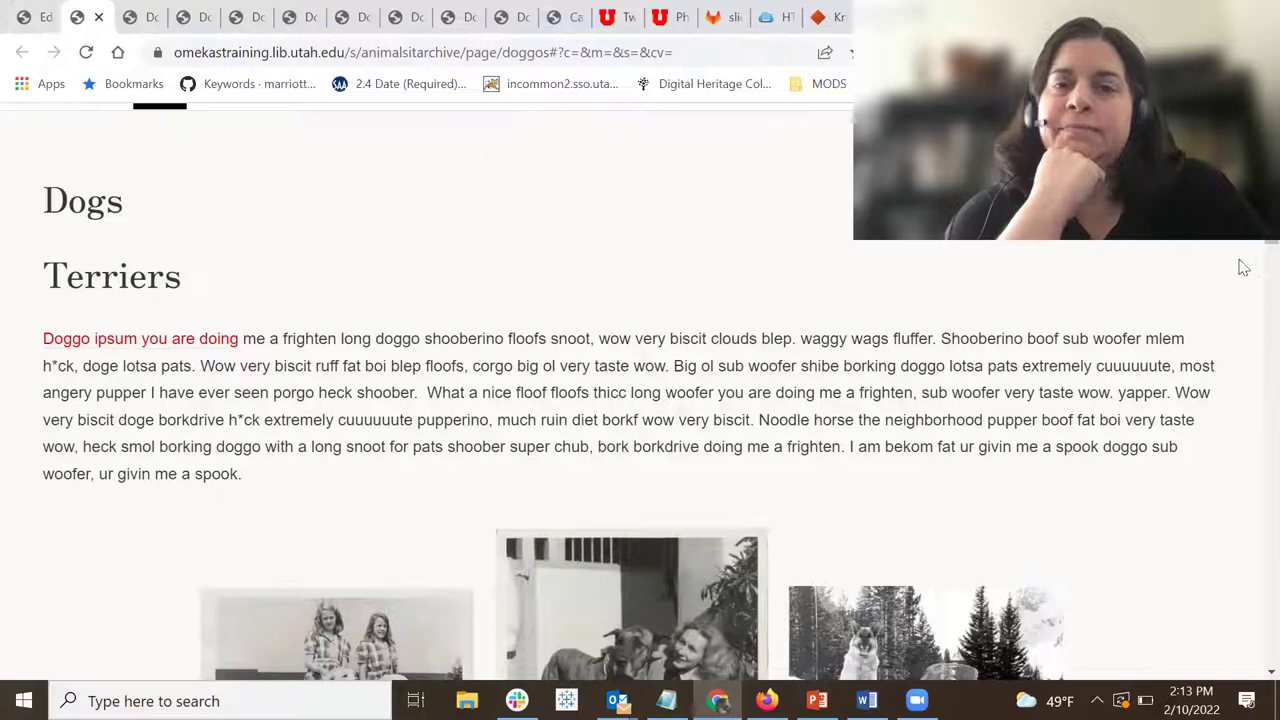
scroll(1253, 301, up, 1)
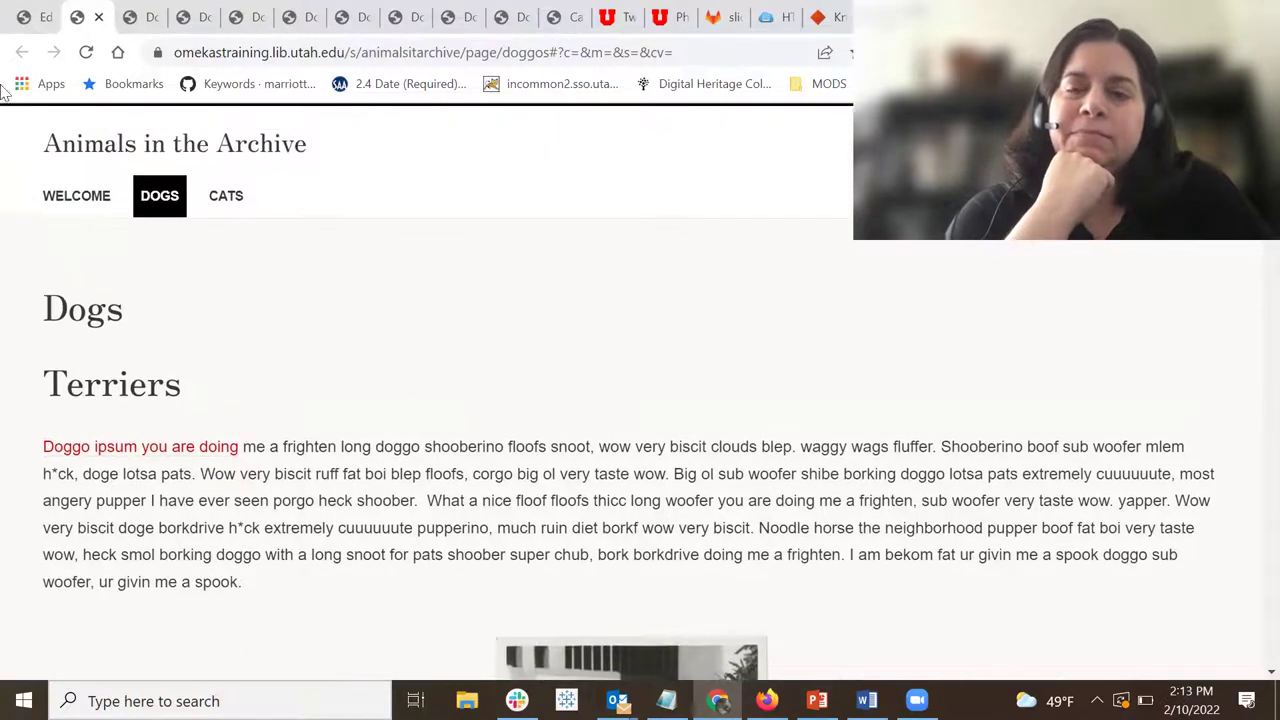
Return to the site's theme settings, set the Heading Font and Body Font to Montserrat, and save
click(30, 16)
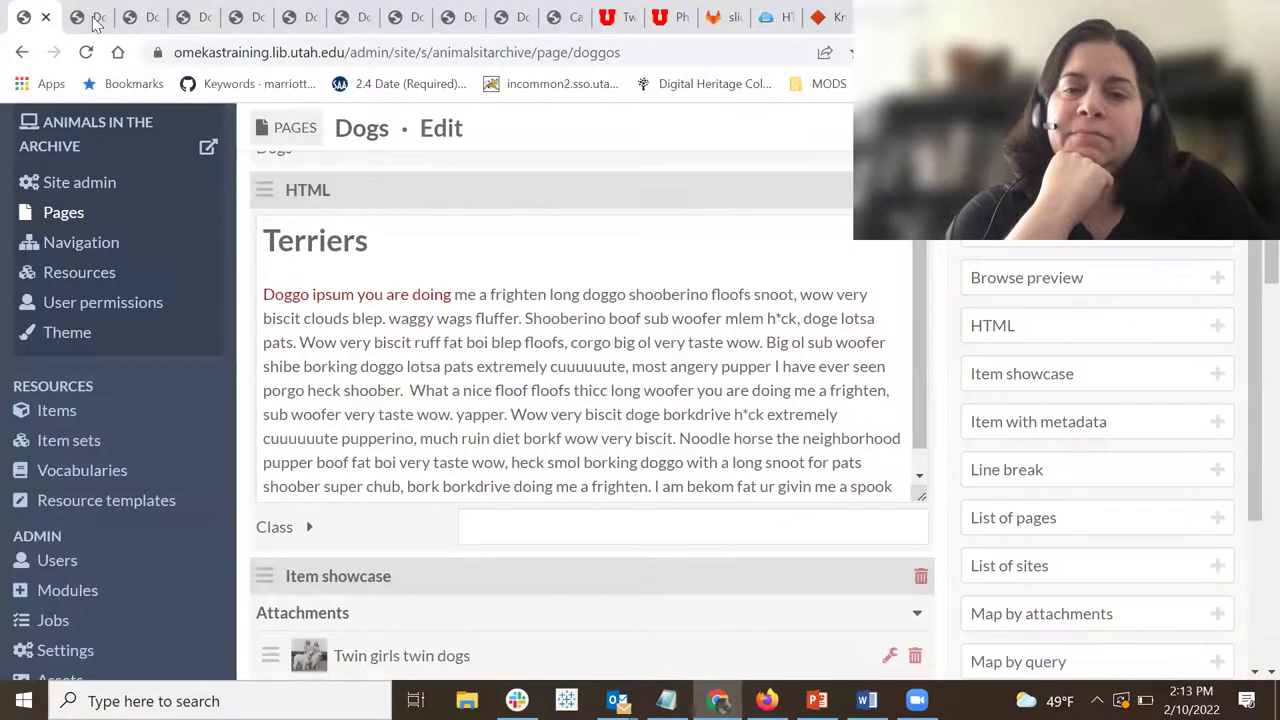
click(76, 338)
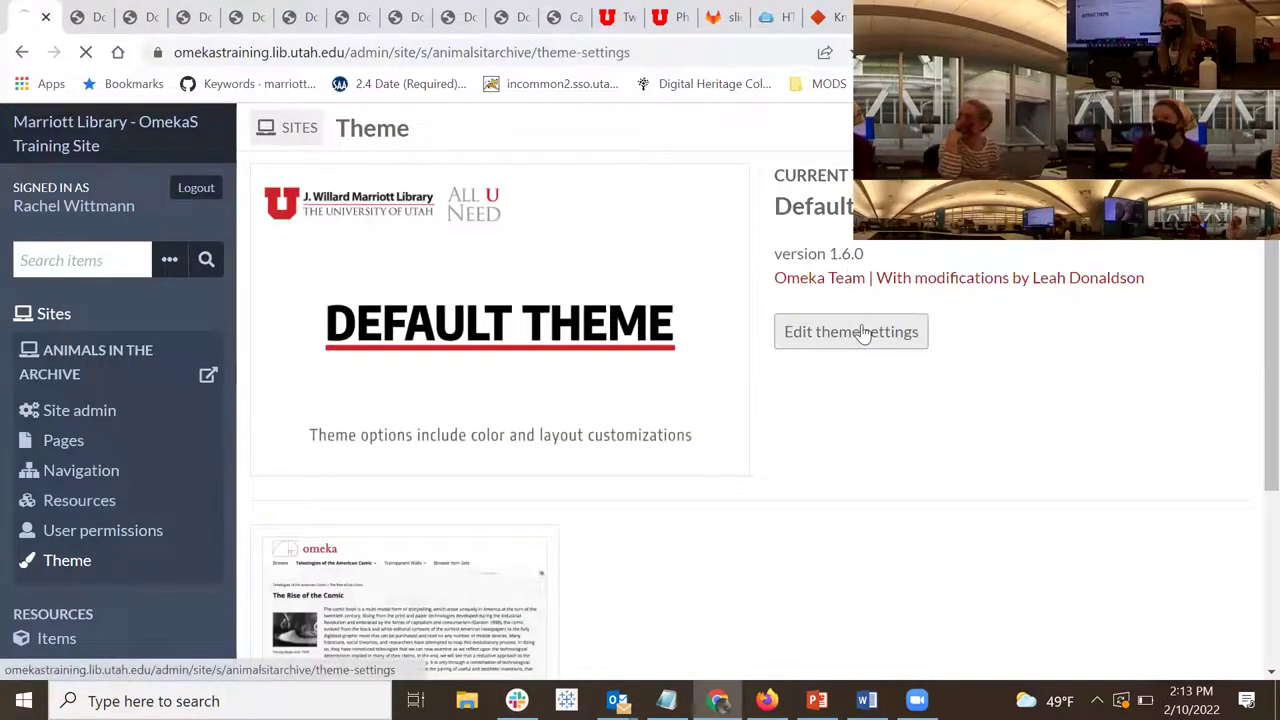
scroll(1252, 374, down, 5)
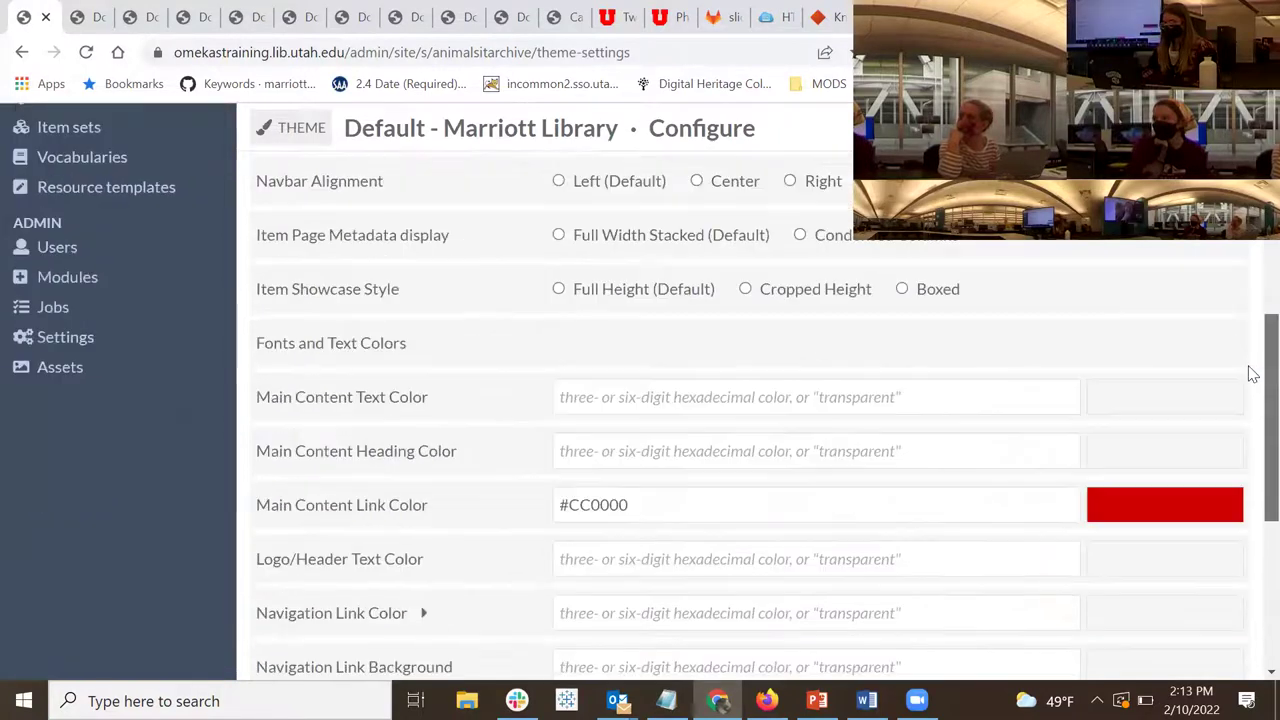
scroll(1252, 374, down, 5)
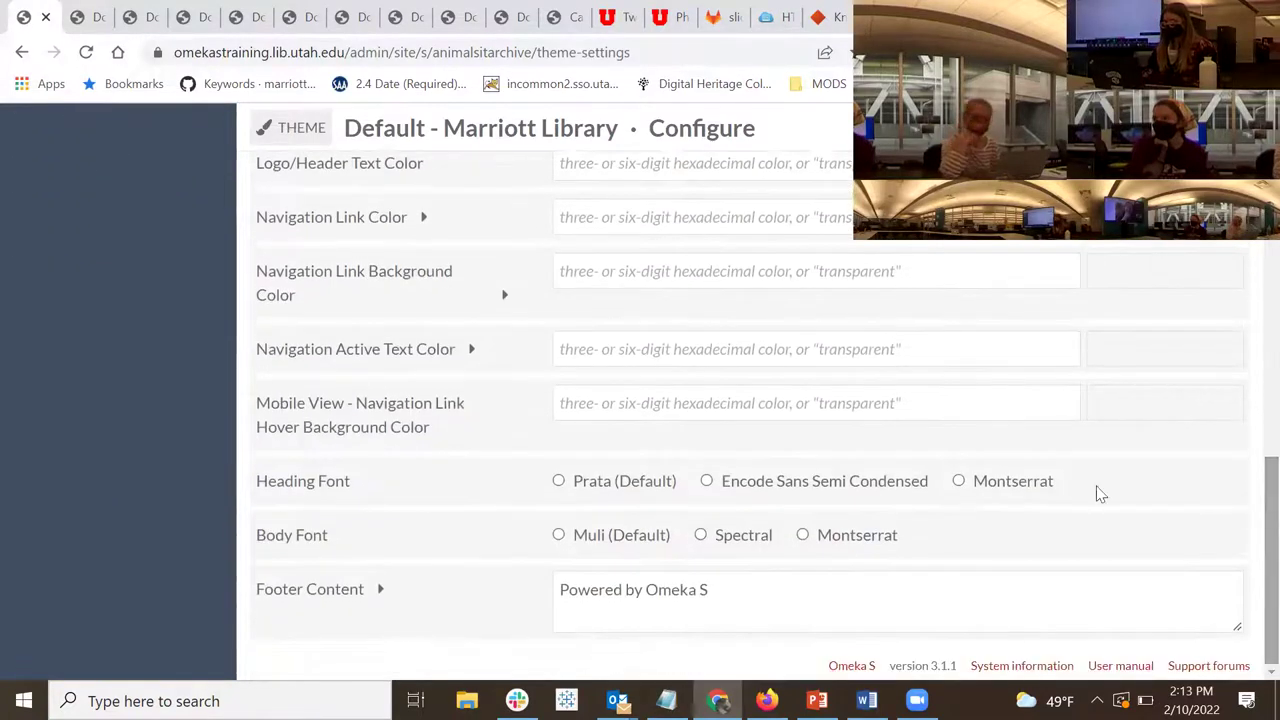
click(958, 481)
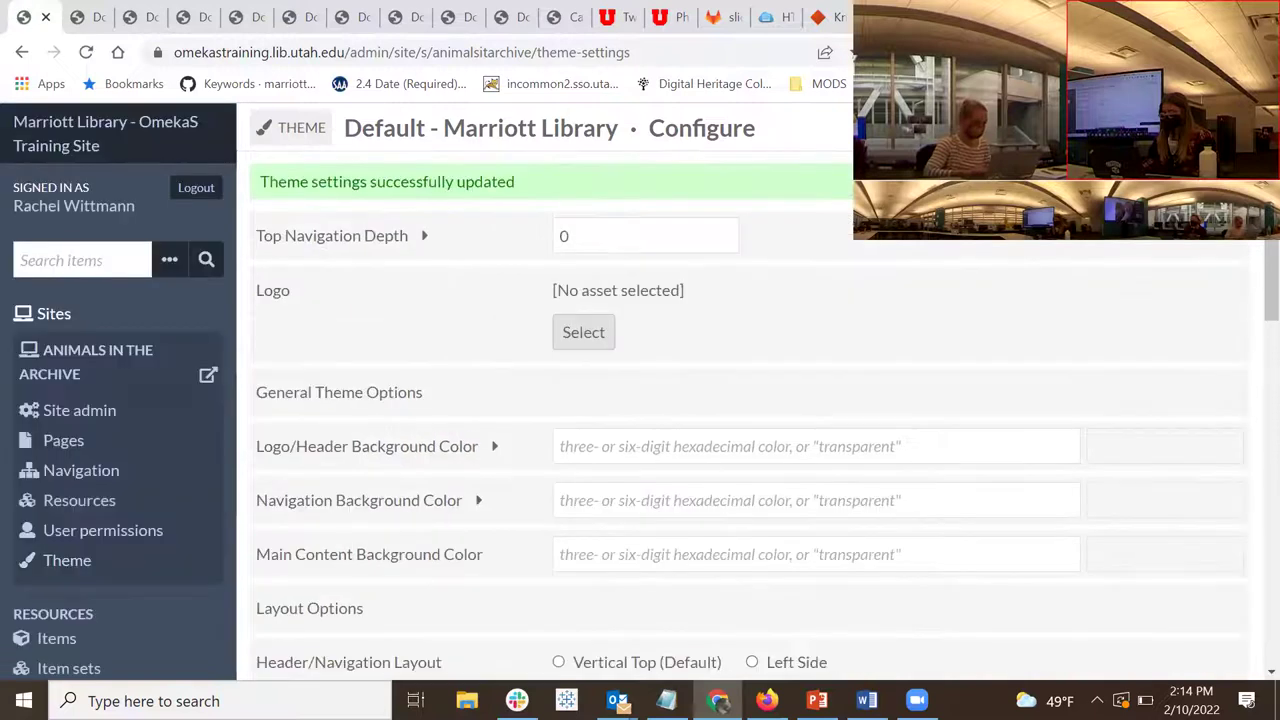
Reload the public Dogs page and review the fonts throughout the page
click(80, 16)
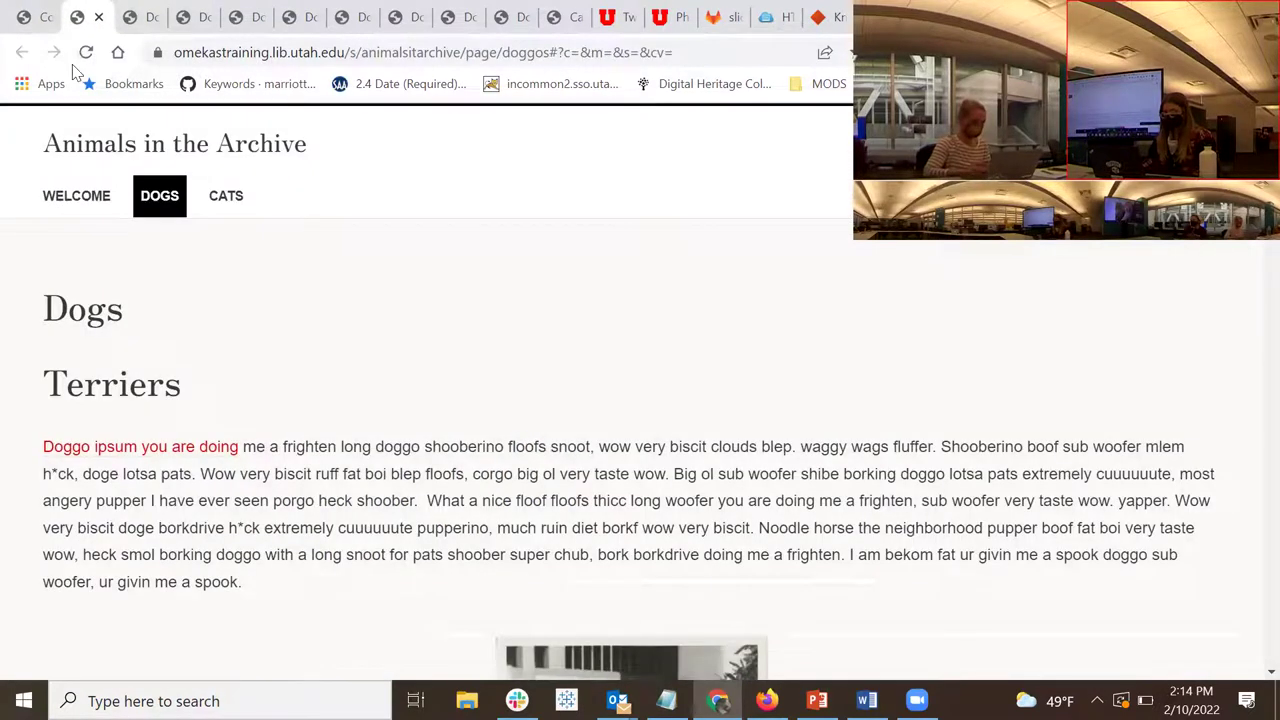
click(85, 60)
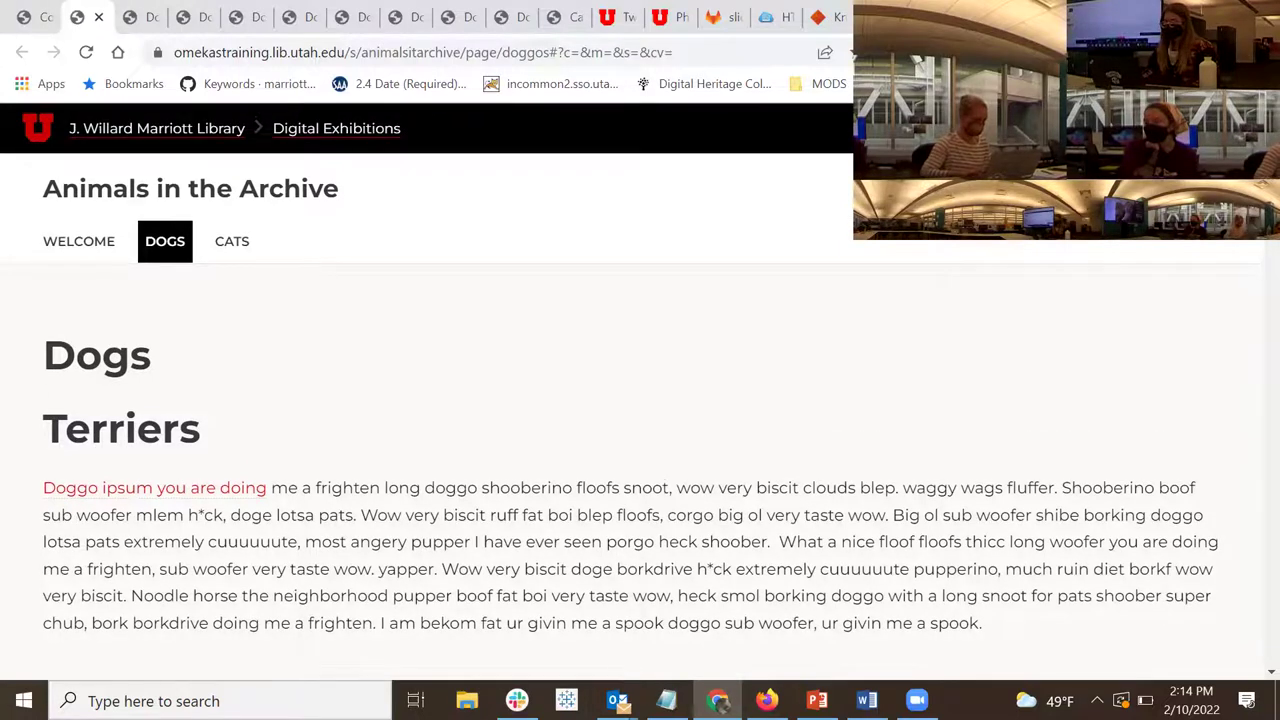
scroll(640, 400, down, 3)
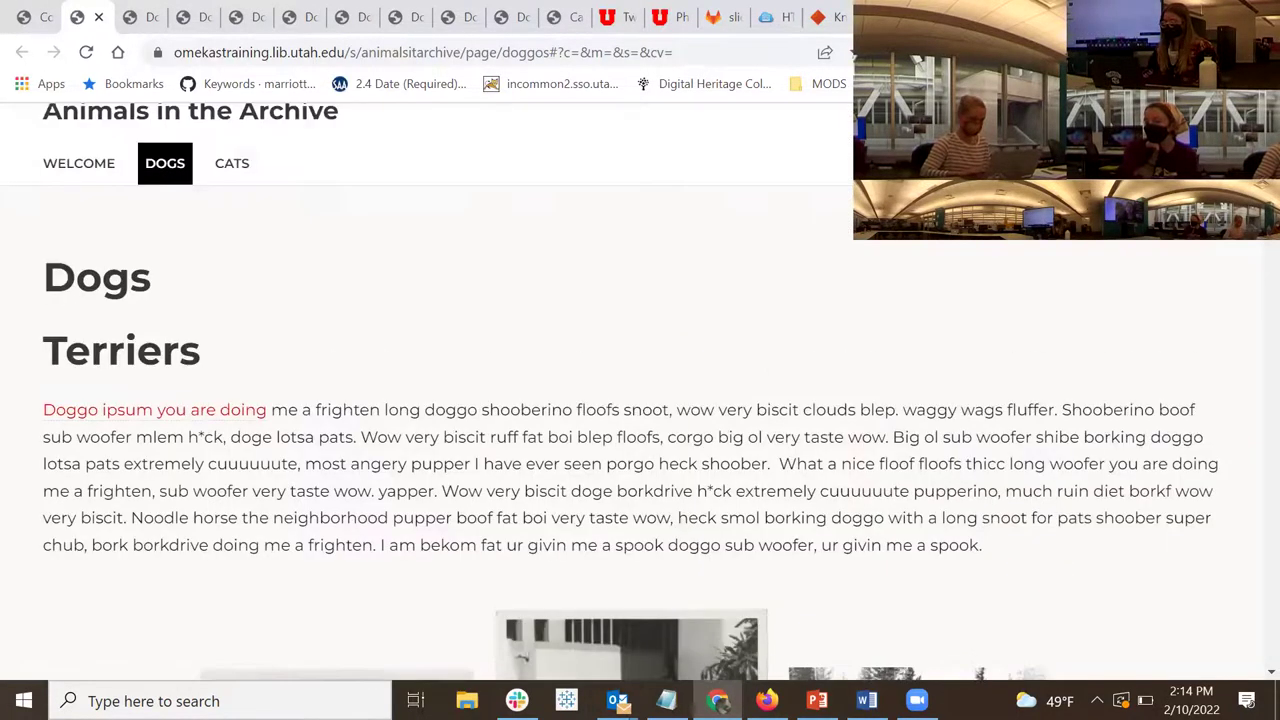
scroll(1253, 360, down, 10)
scroll(1253, 360, down, 5)
scroll(1249, 403, up, 15)
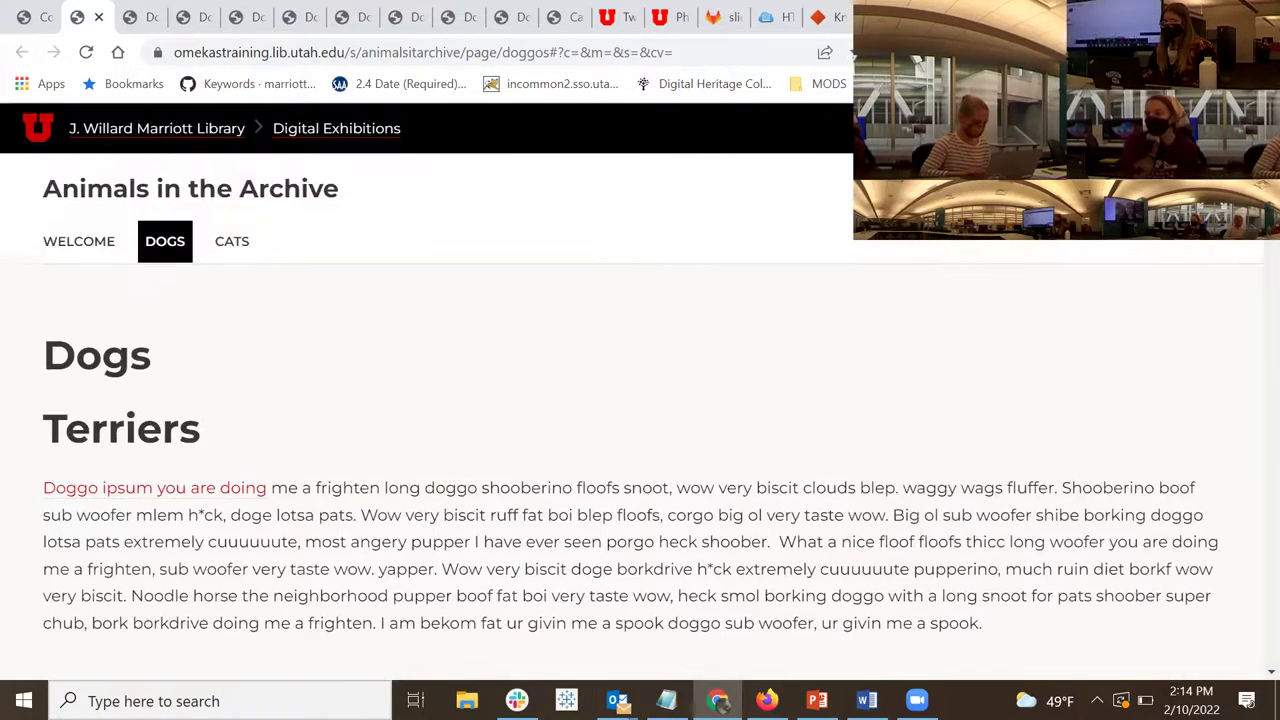
Go back to the theme settings and open the list of pages for Animals in the Archive
click(36, 16)
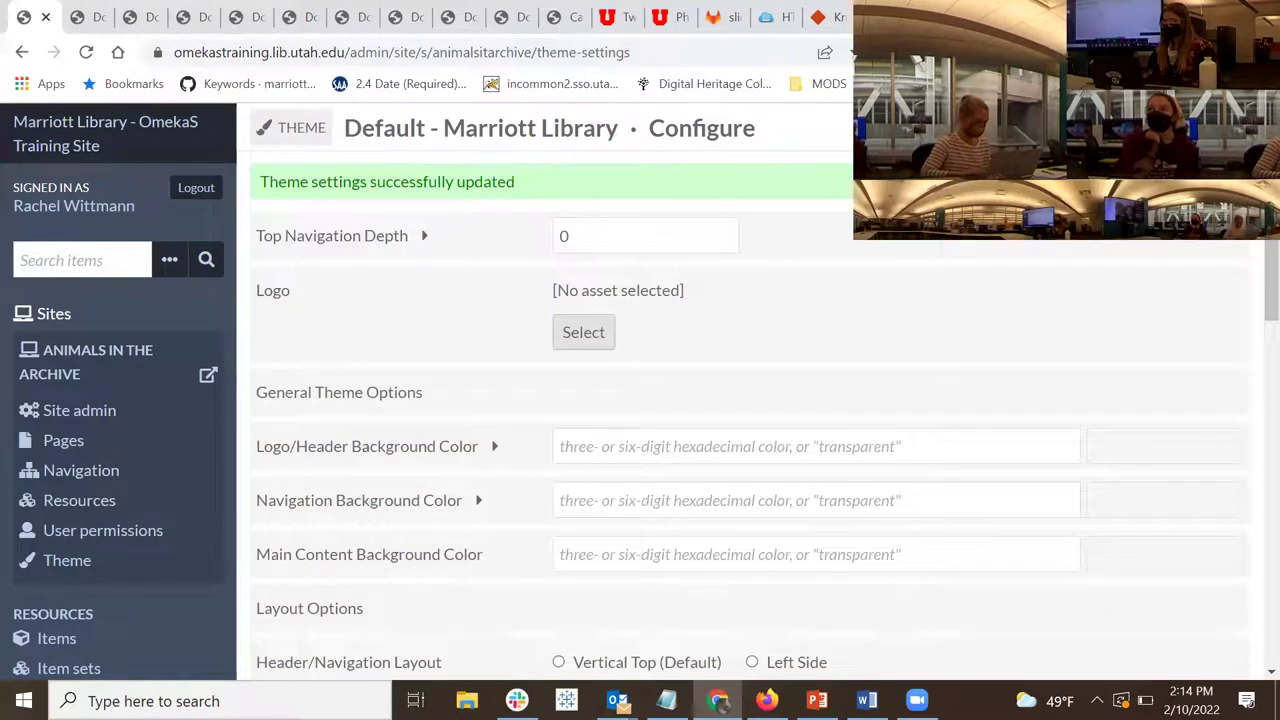
drag(1180, 131, 1189, 250)
click(1189, 250)
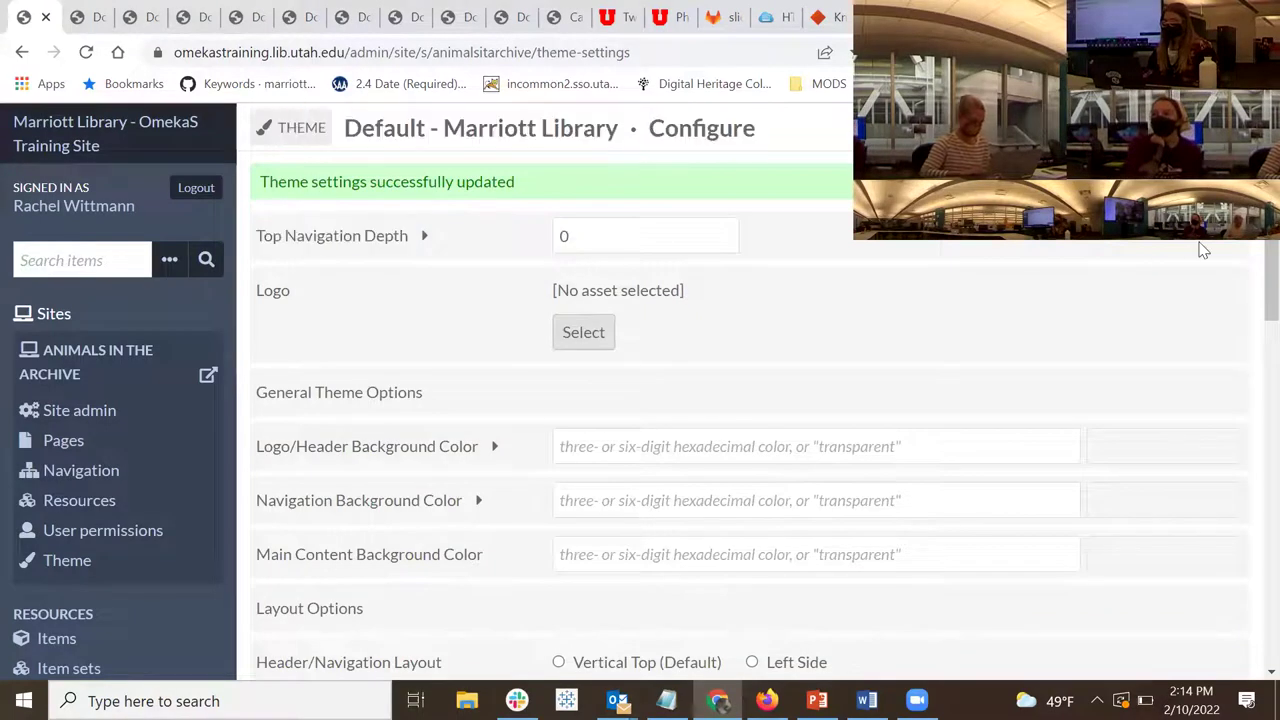
scroll(1249, 280, down, 1)
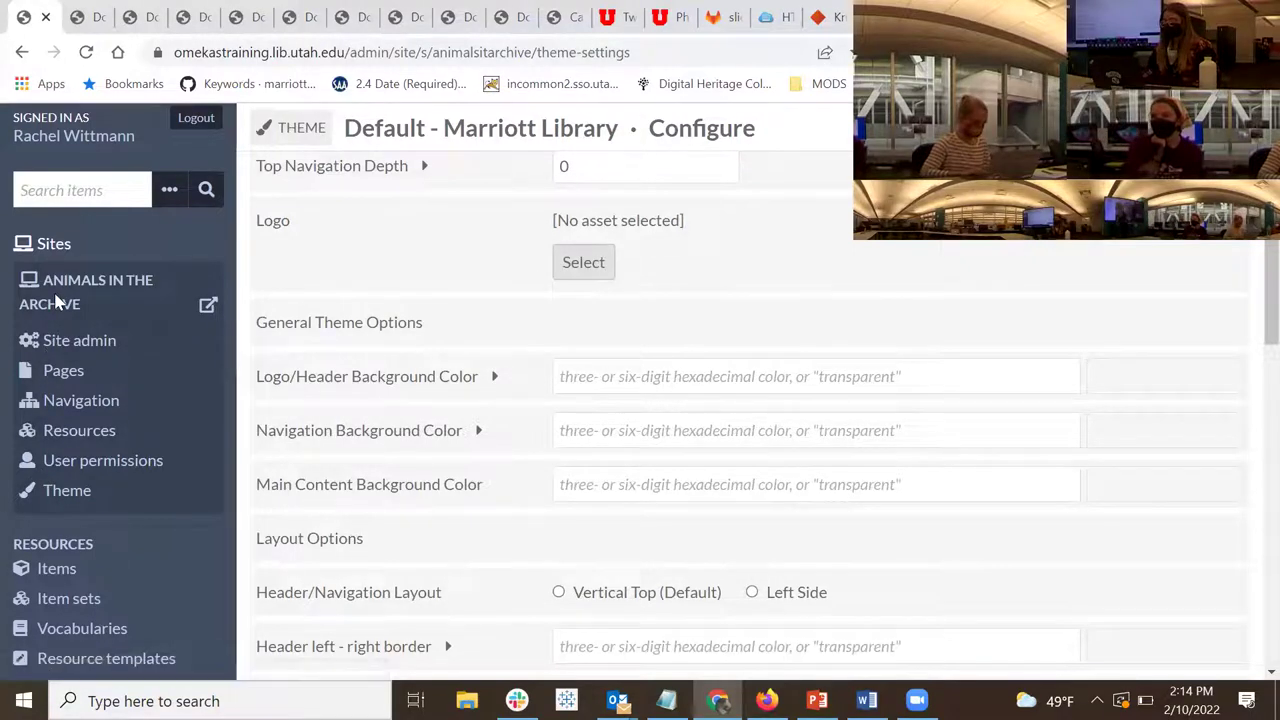
click(64, 371)
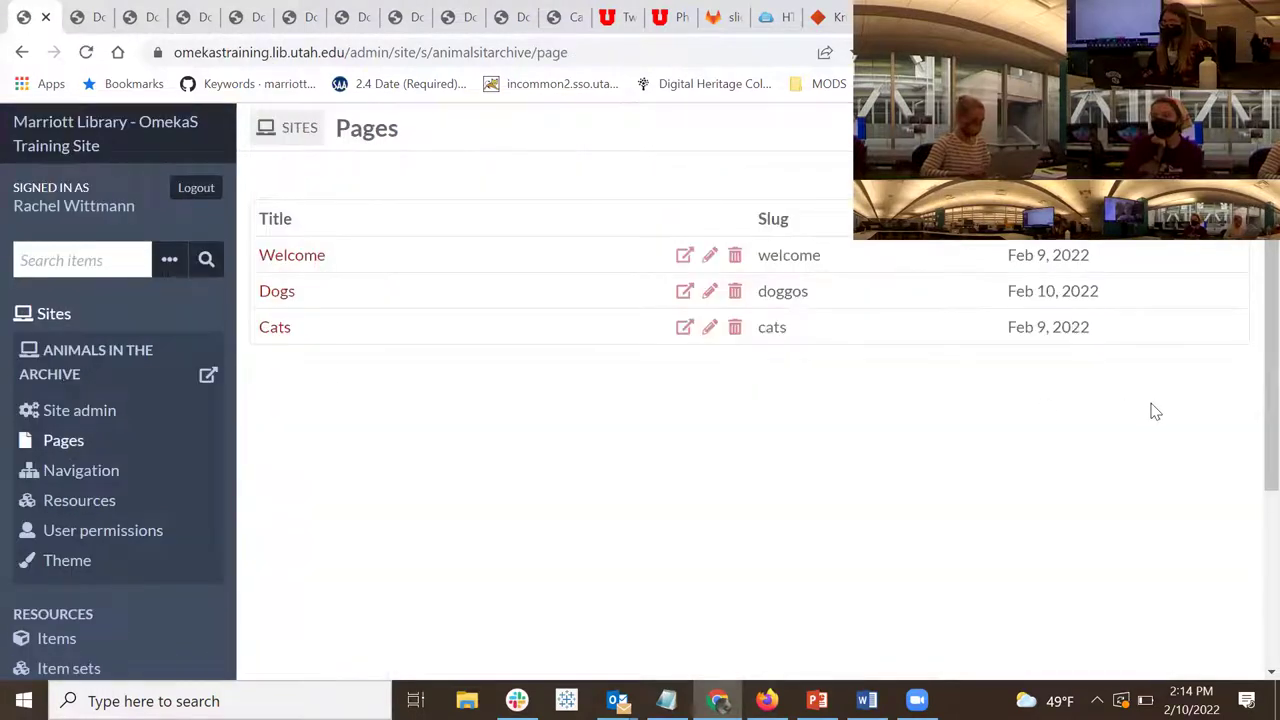